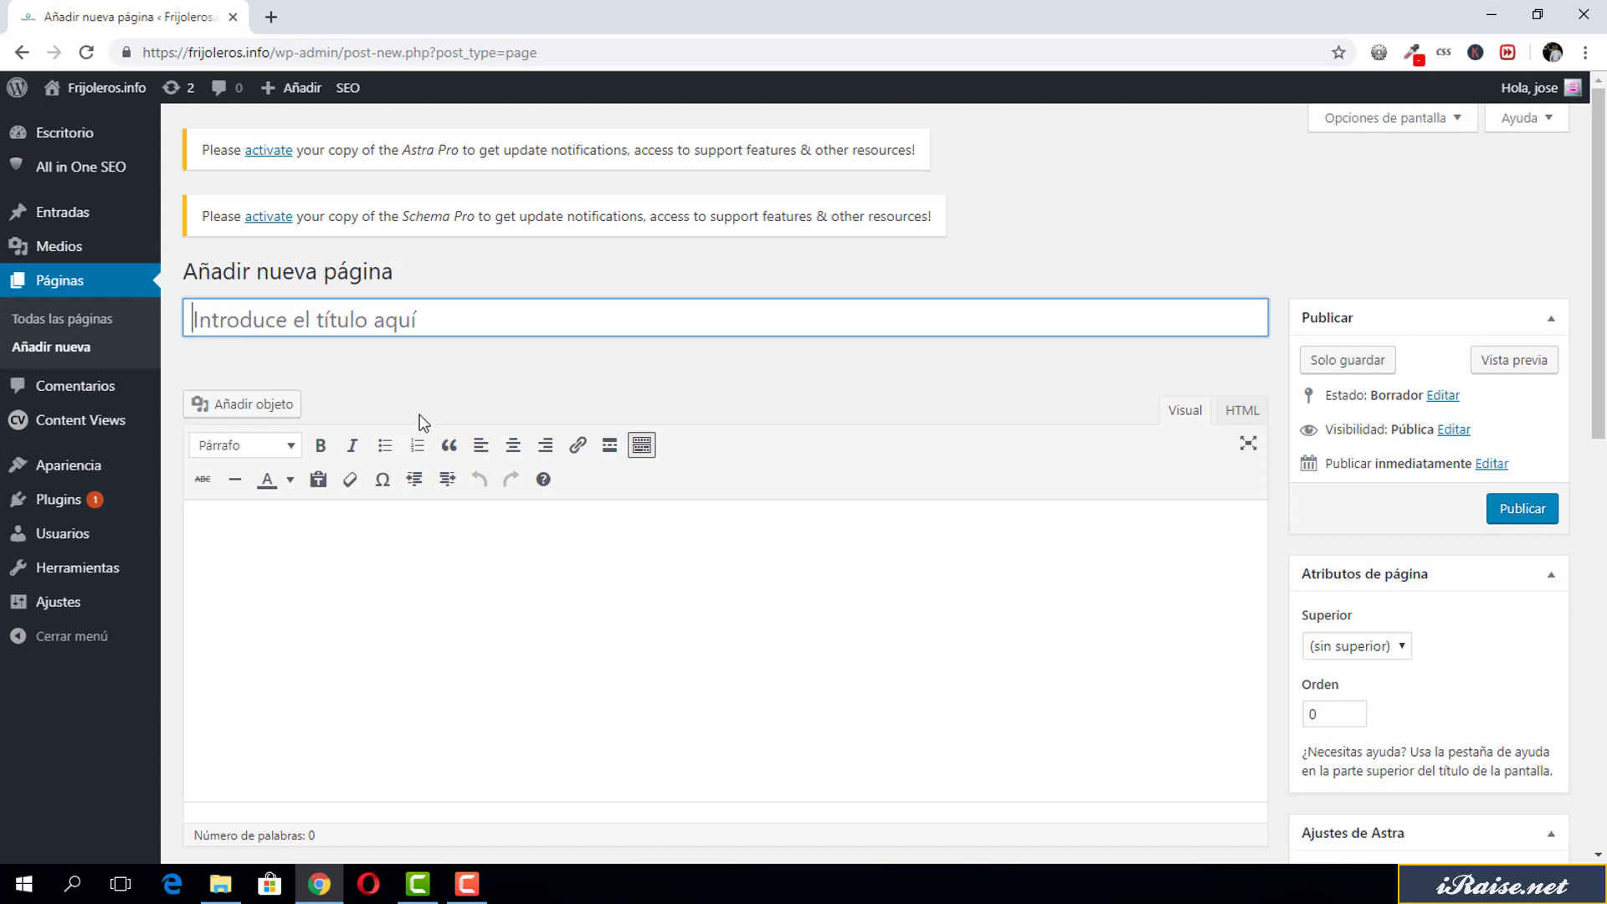
# Title the new page "Ejemplos".
pyautogui.click(467, 591)
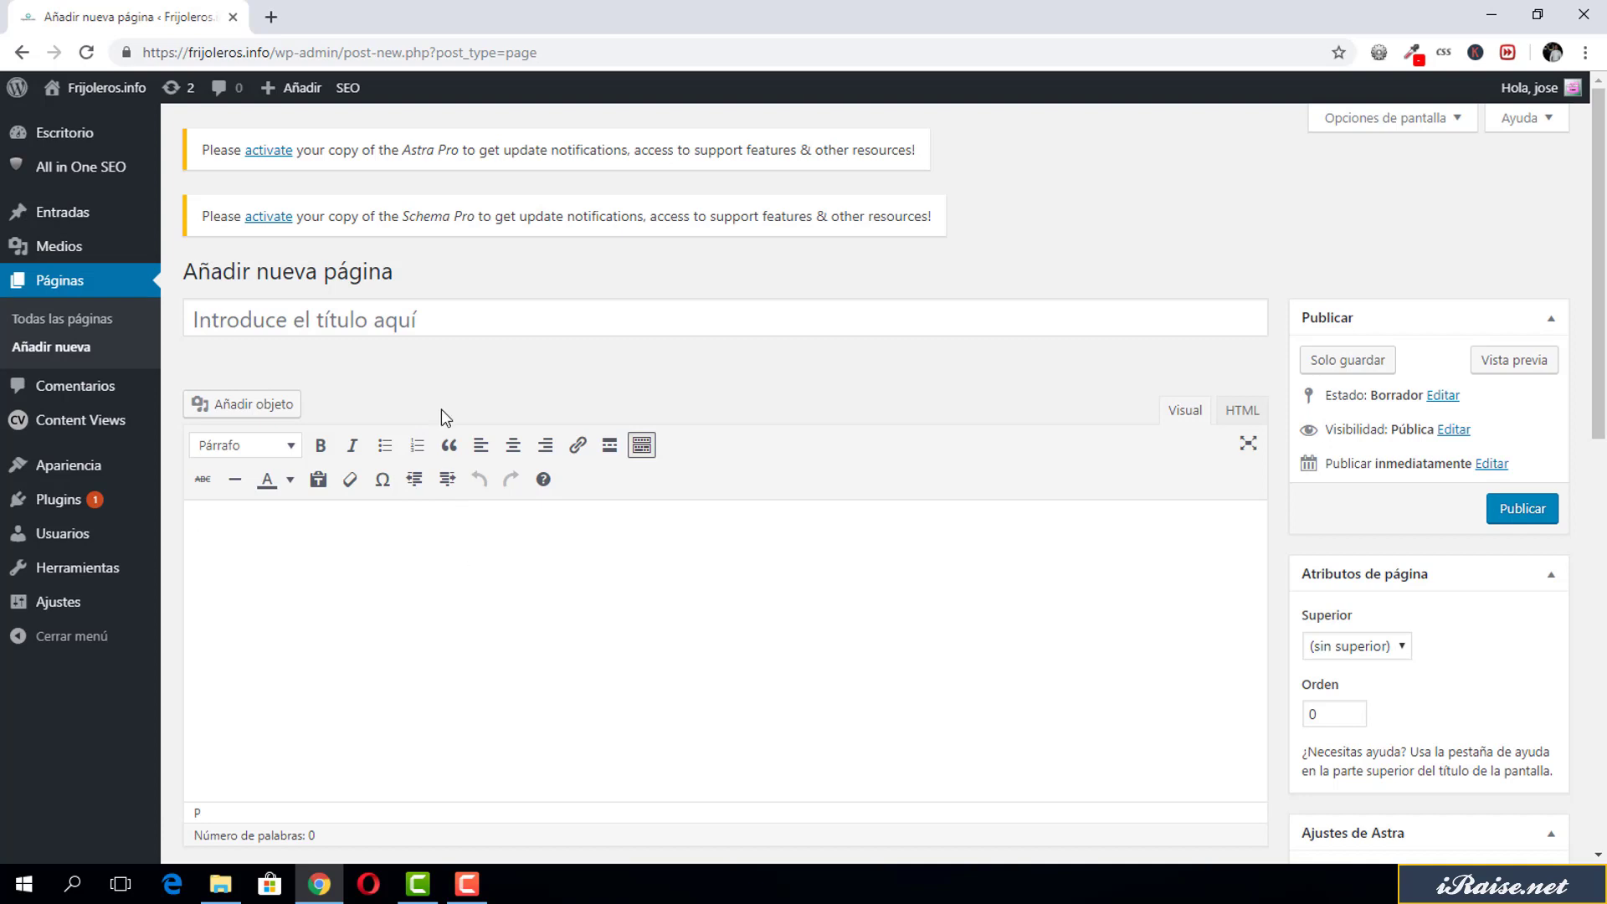
pyautogui.click(399, 316)
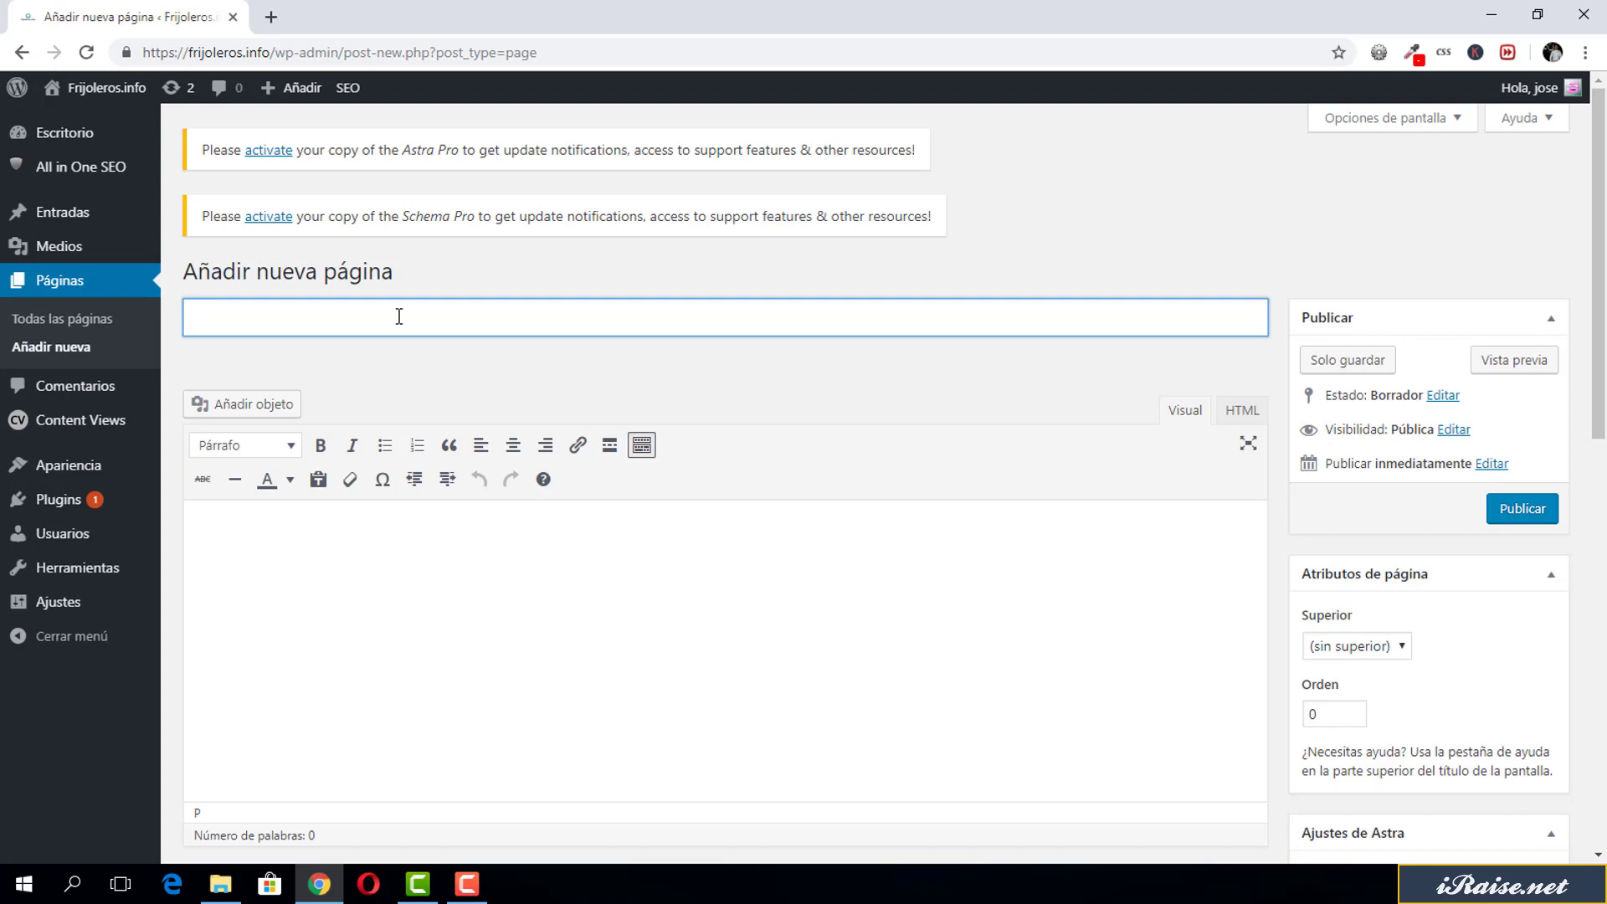
pyautogui.write('Ejemplos')
pyautogui.click(527, 628)
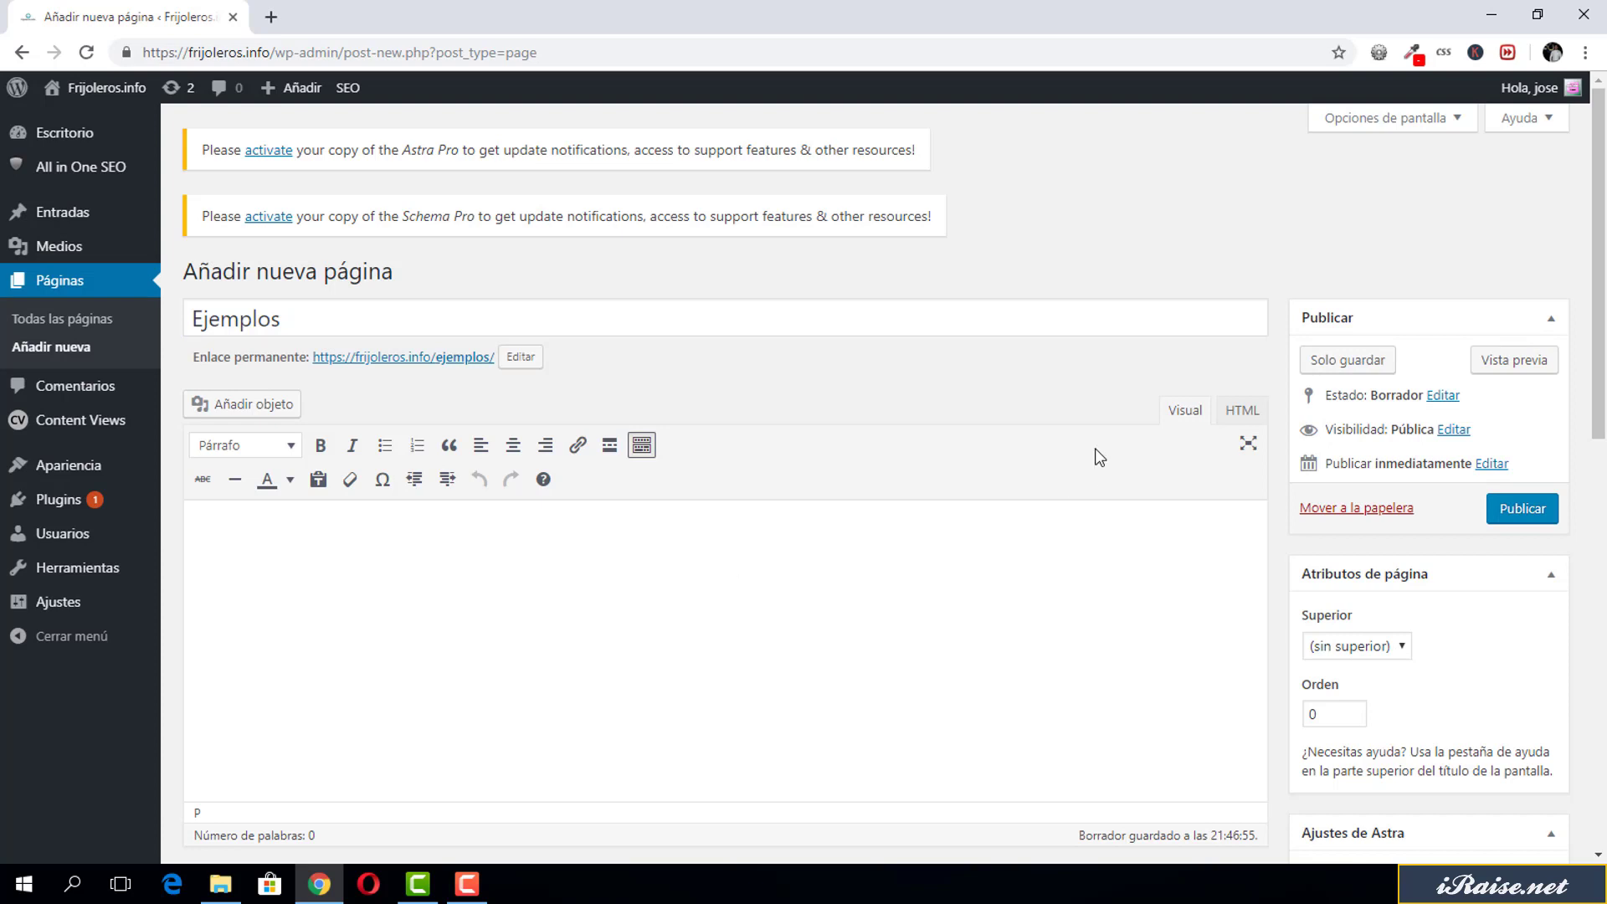
# Write the line "<h1>Mi primer encabezado</h1>" as plain text in the page's visual editor.
pyautogui.click(1233, 423)
pyautogui.click(1193, 417)
pyautogui.write('>')
pyautogui.press('BackSpace')
pyautogui.write('<>>//>')
pyautogui.write('Mi primer encabezado')
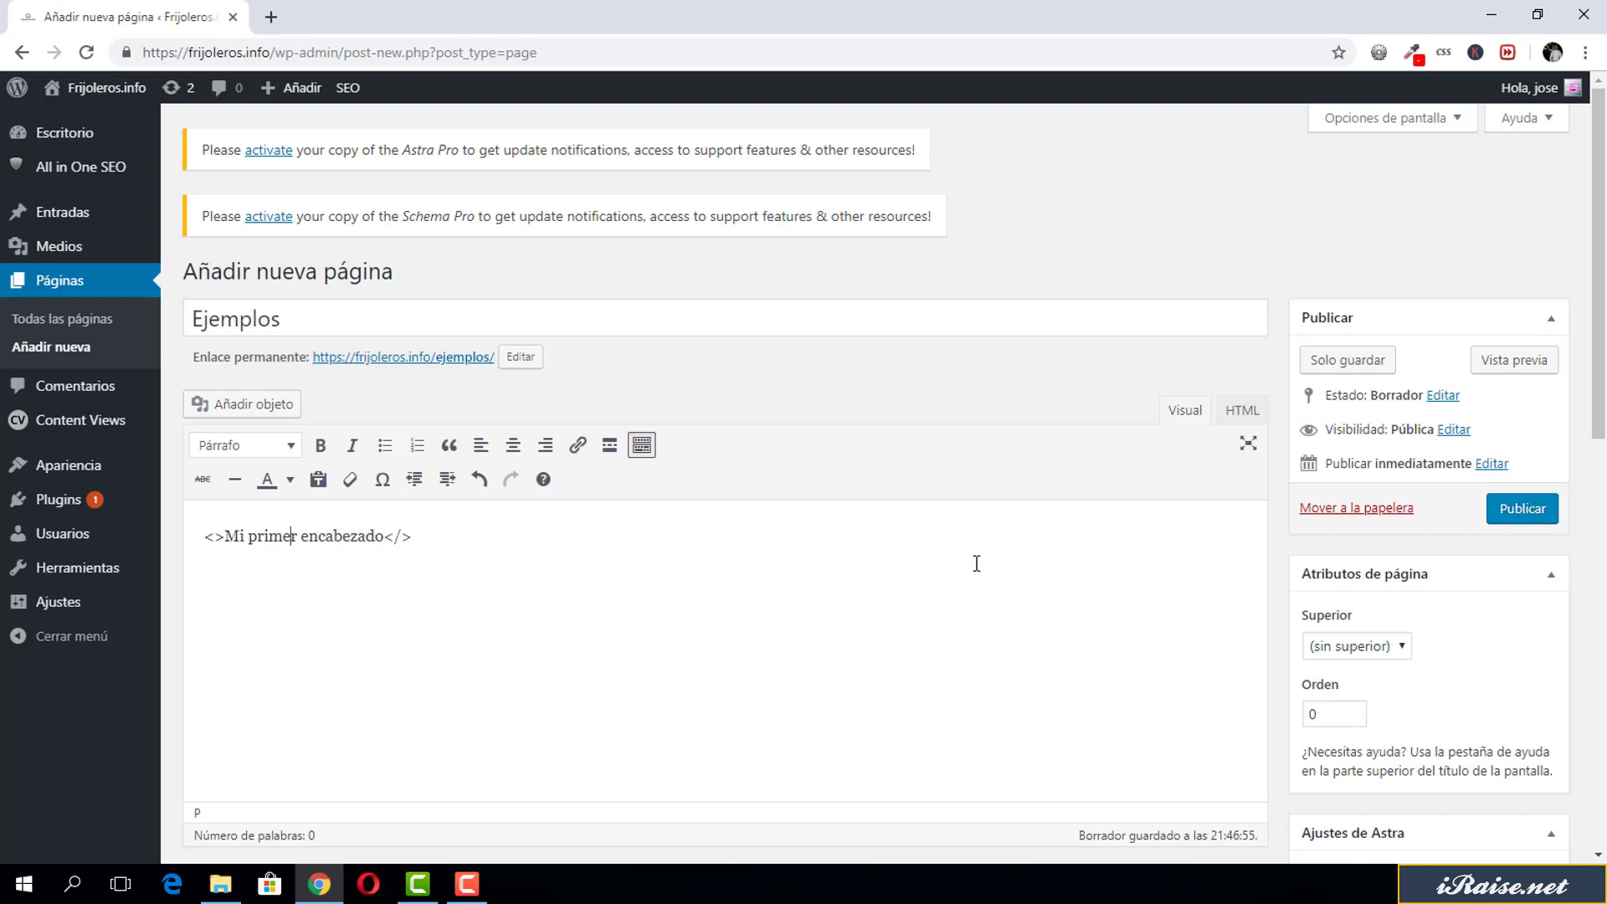
pyautogui.press('Home')
pyautogui.write('h1')
pyautogui.click(421, 531)
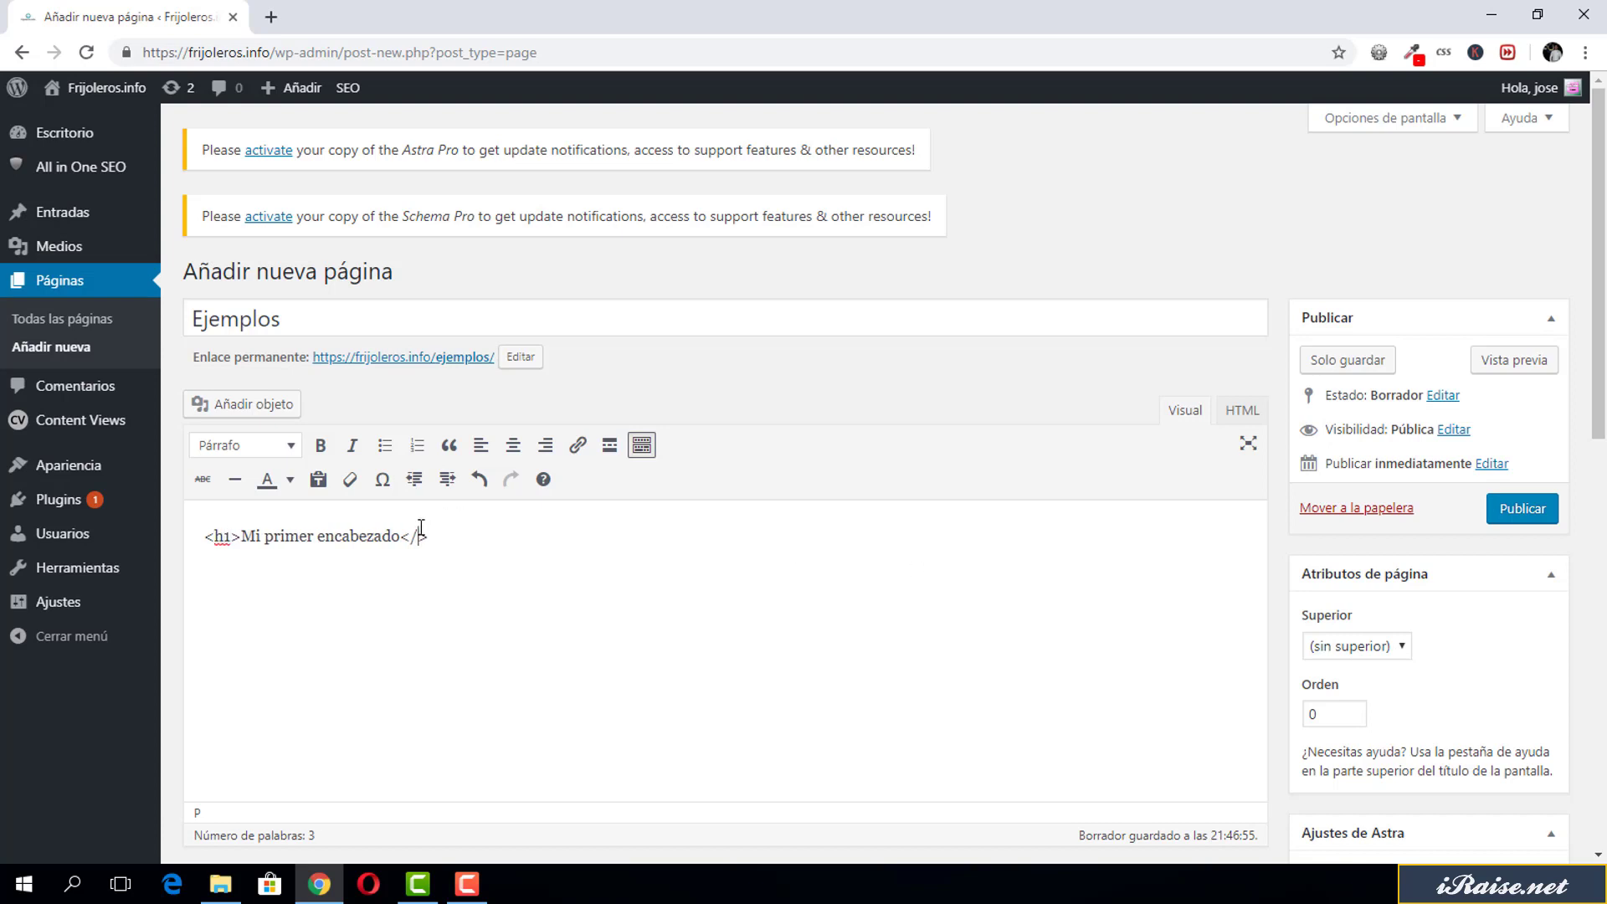
pyautogui.write('h1')
# Copy the h1 markup line, check how it is stored in the HTML source, and return to visual editing.
pyautogui.click(459, 562)
pyautogui.moveTo(459, 561); pyautogui.dragTo(176, 563)
pyautogui.hotkey('ctrl', 'c')
pyautogui.click(675, 574)
pyautogui.click(1242, 410)
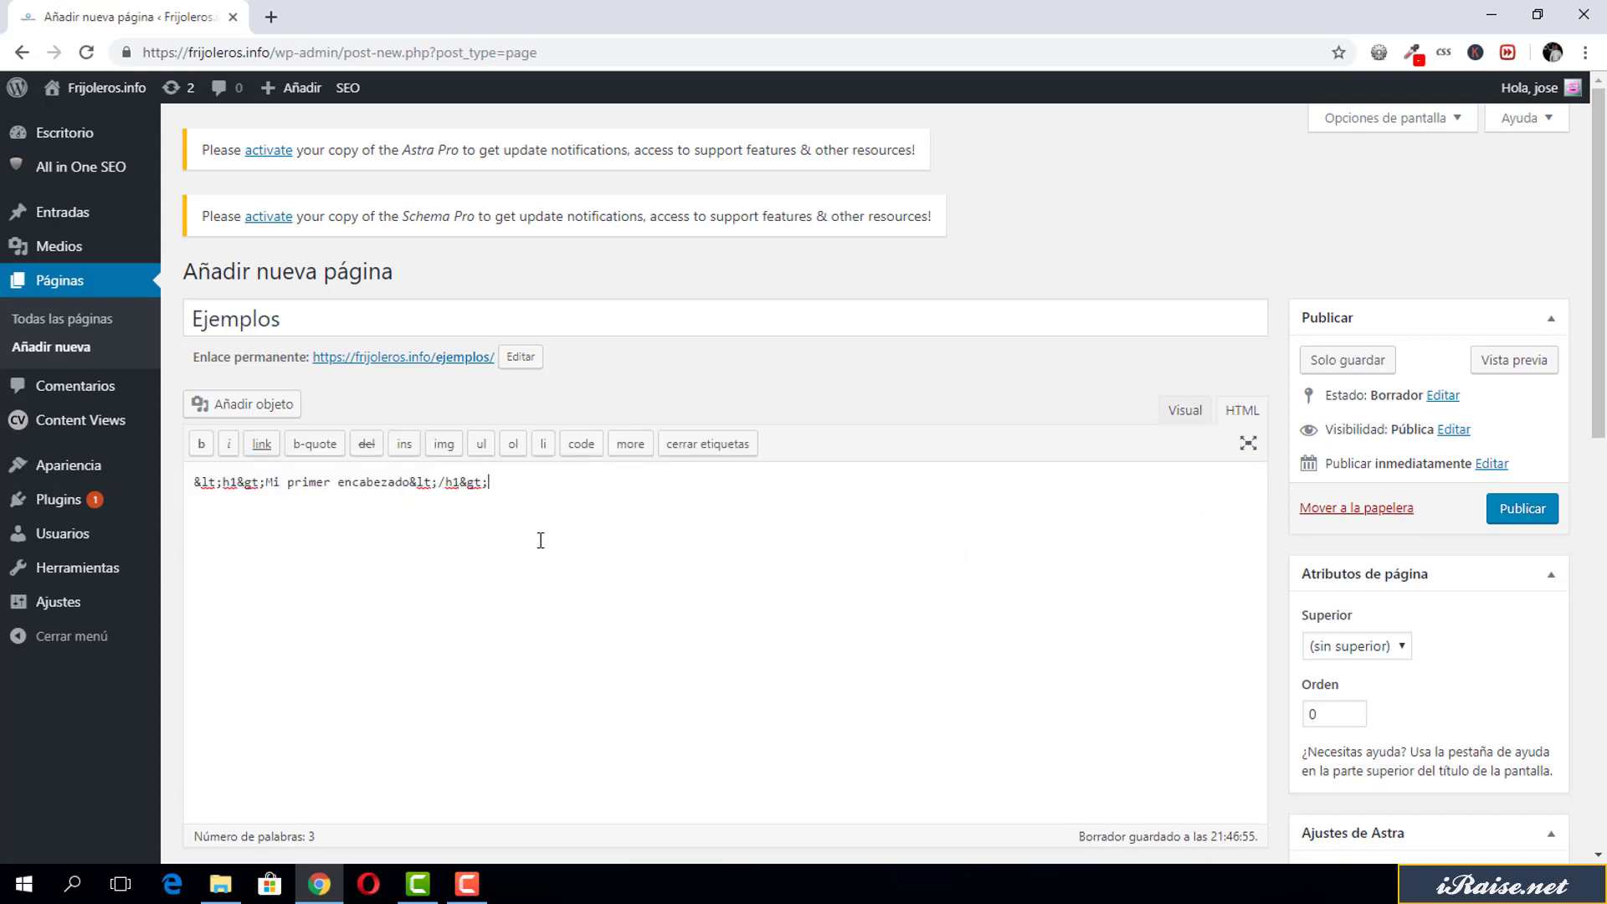
pyautogui.moveTo(563, 531); pyautogui.dragTo(392, 520)
pyautogui.click(441, 519)
pyautogui.click(1155, 407)
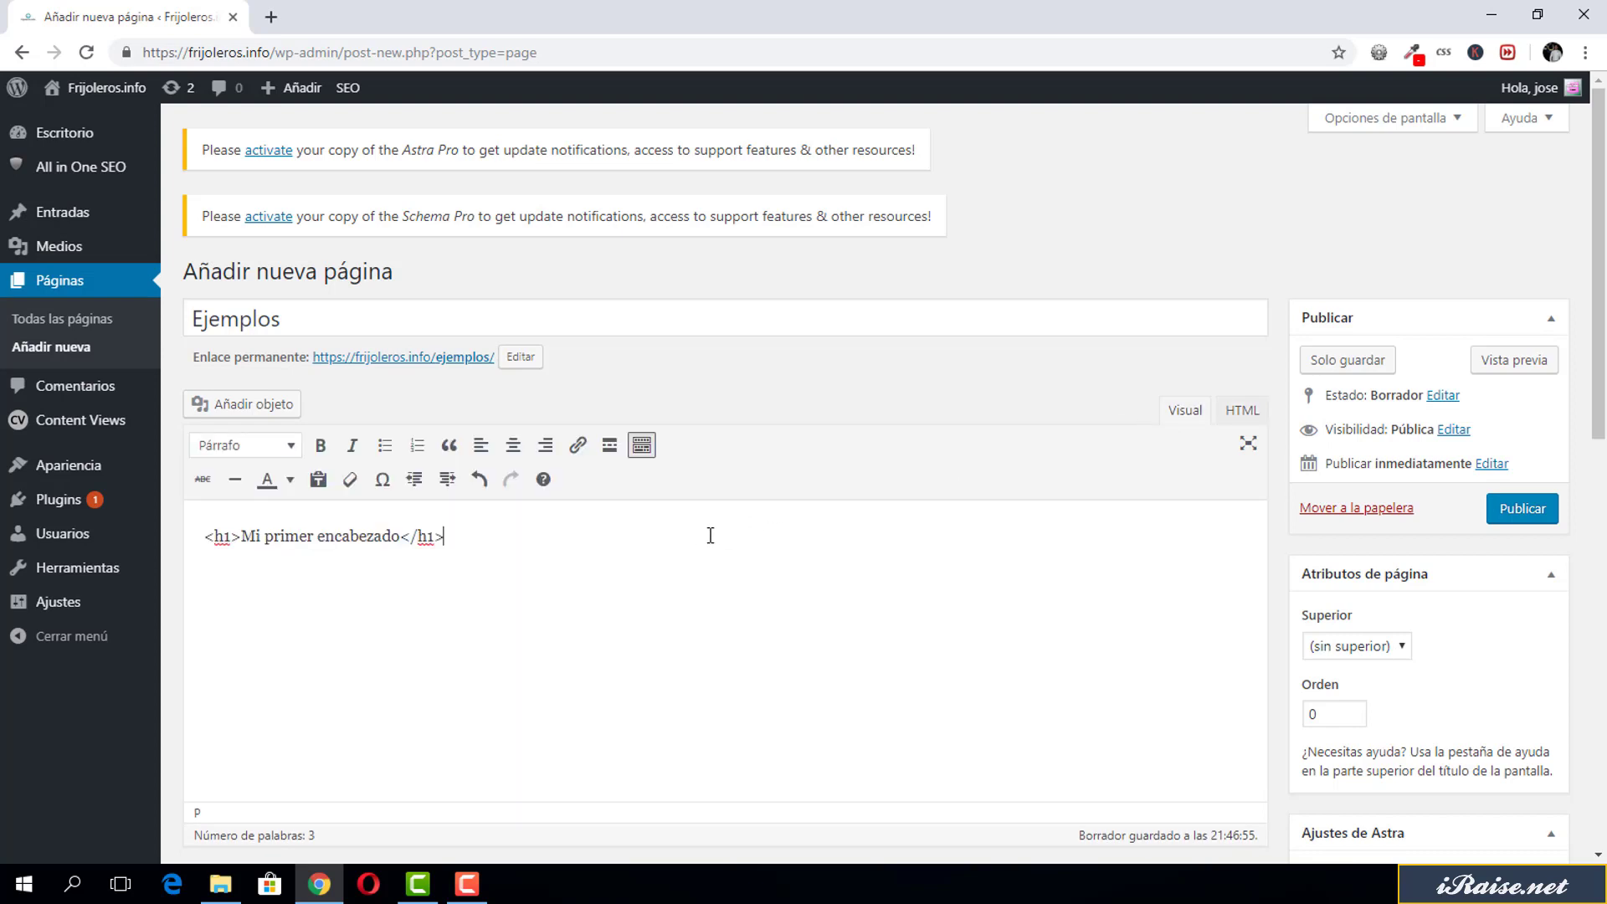
# Preview the page to check how the typed h1 tags are displayed, and return to the editor.
pyautogui.click(1497, 378)
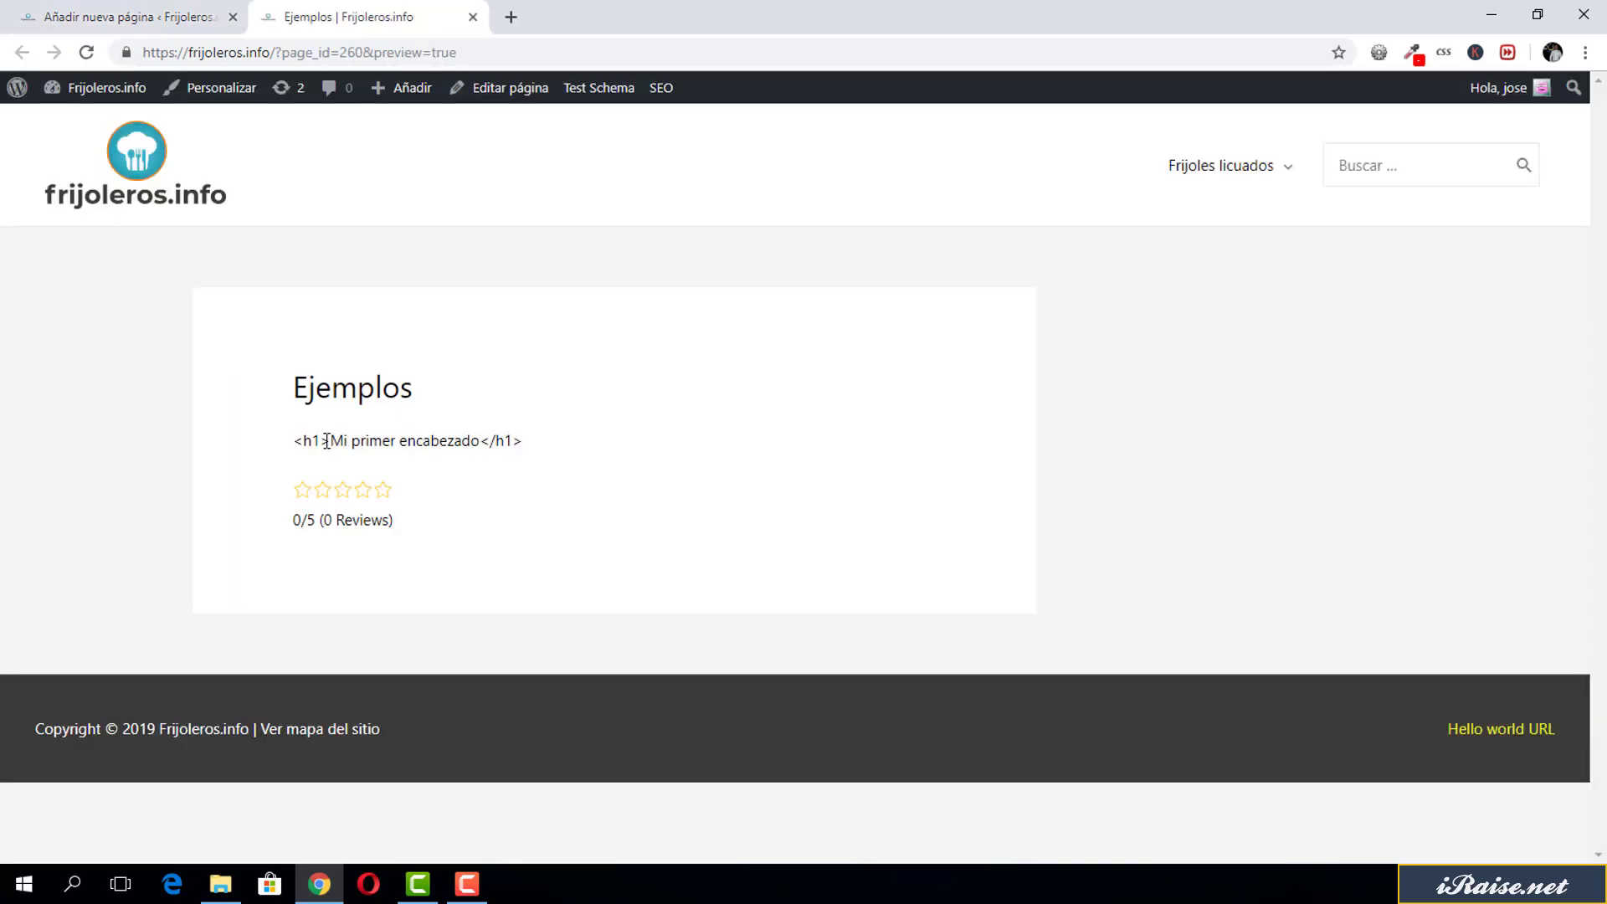
pyautogui.moveTo(331, 440); pyautogui.dragTo(302, 434)
pyautogui.click(301, 435)
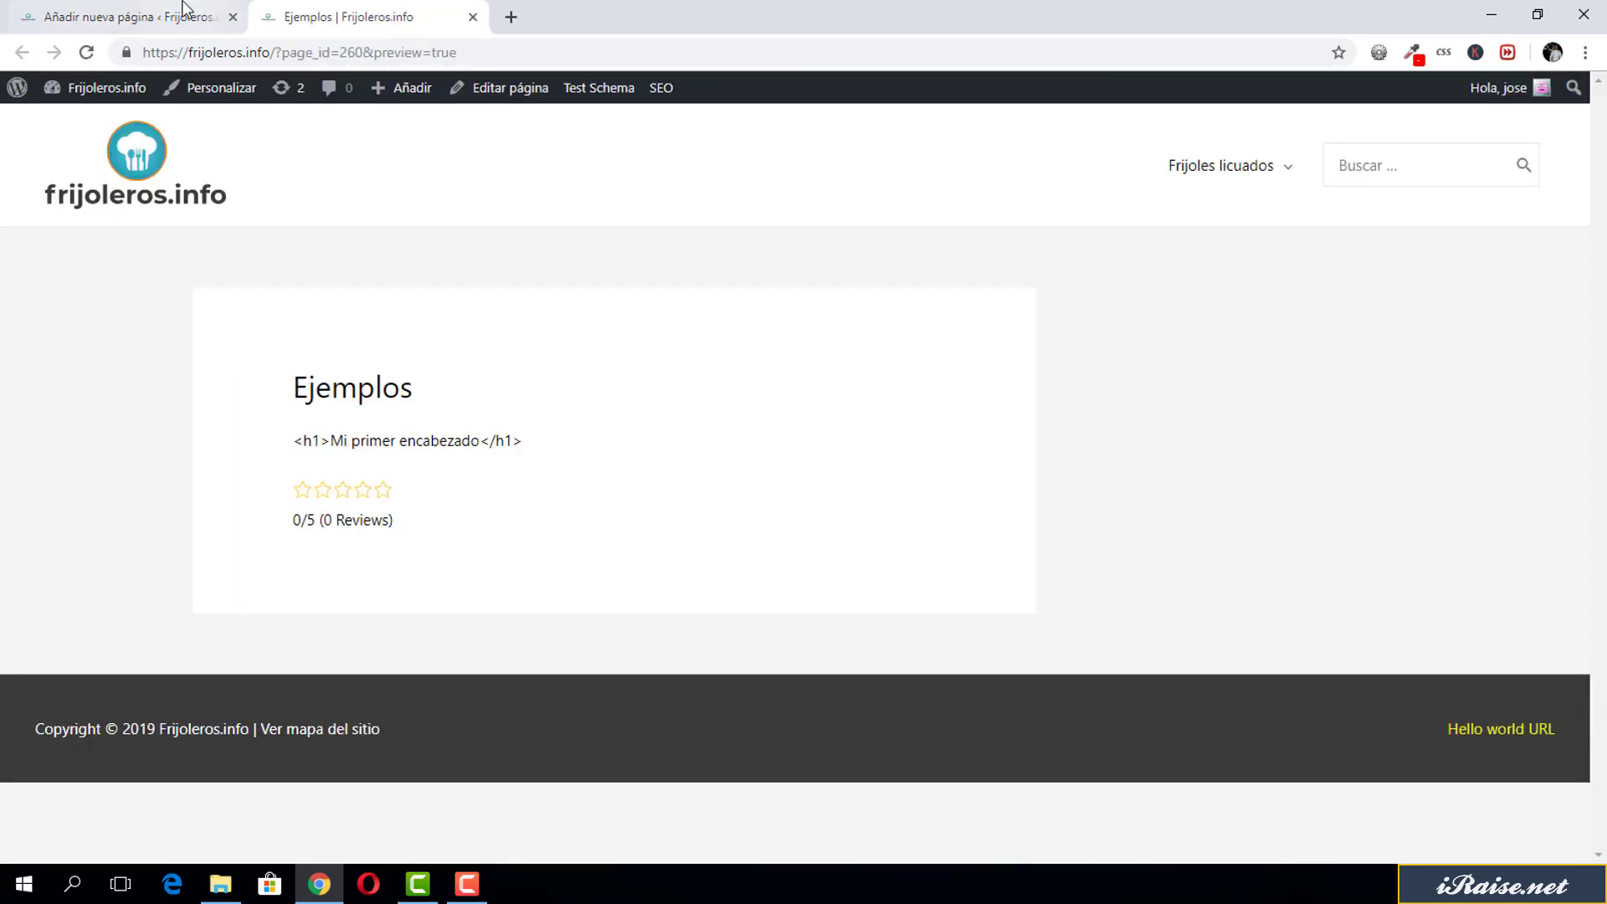
pyautogui.click(134, 16)
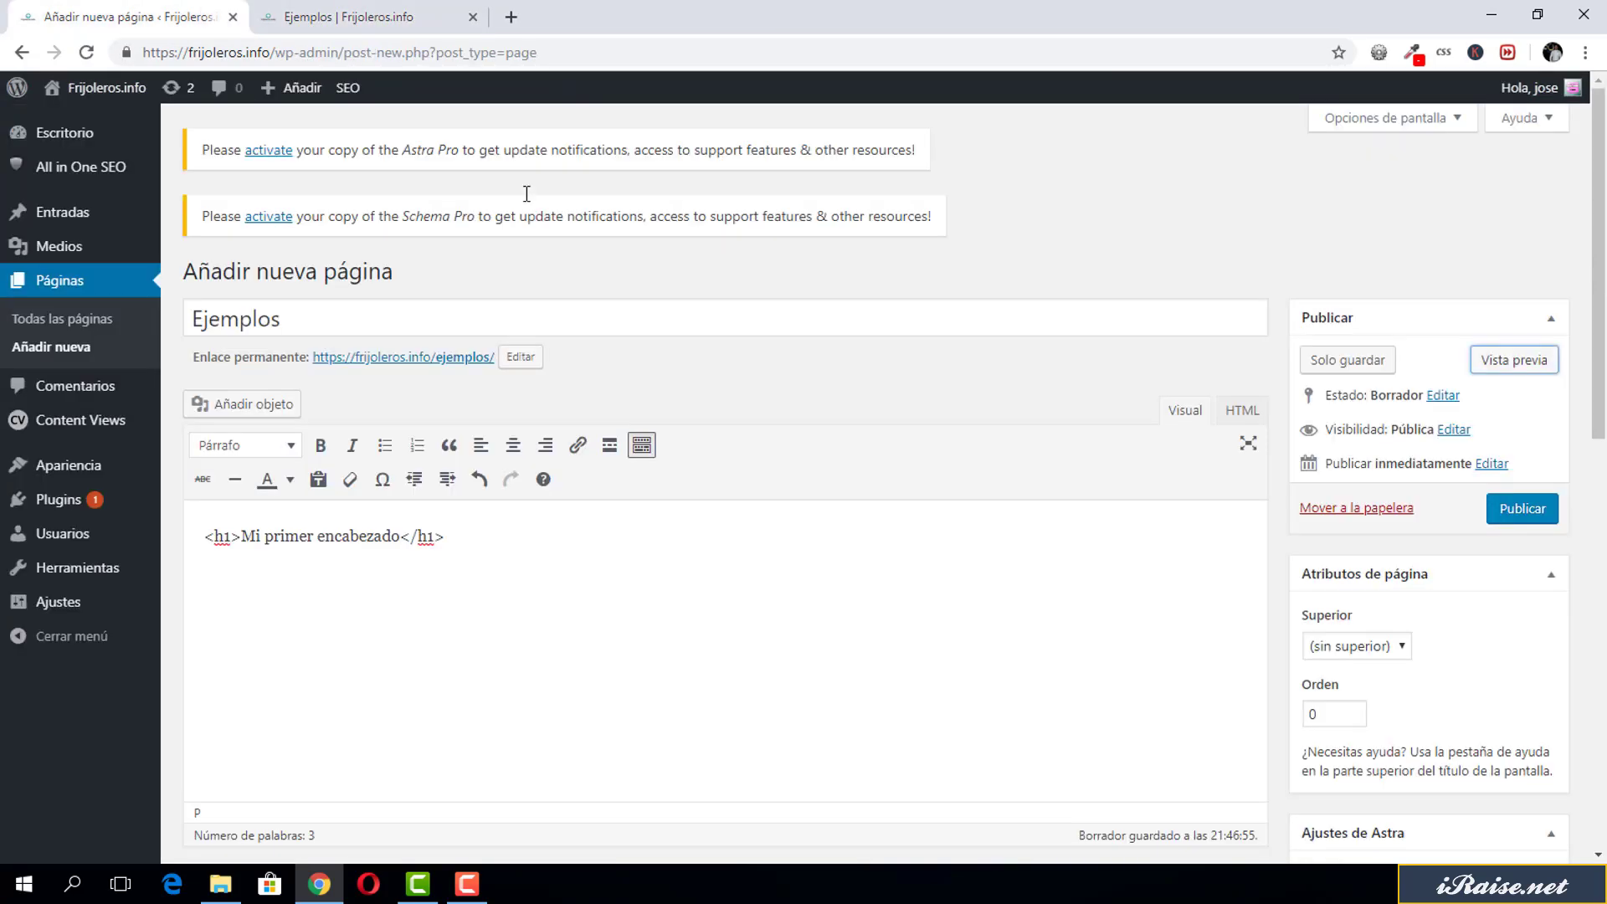
# Replace the escaped code in the HTML source with the copied h1 markup and return to visual editing.
pyautogui.click(1242, 411)
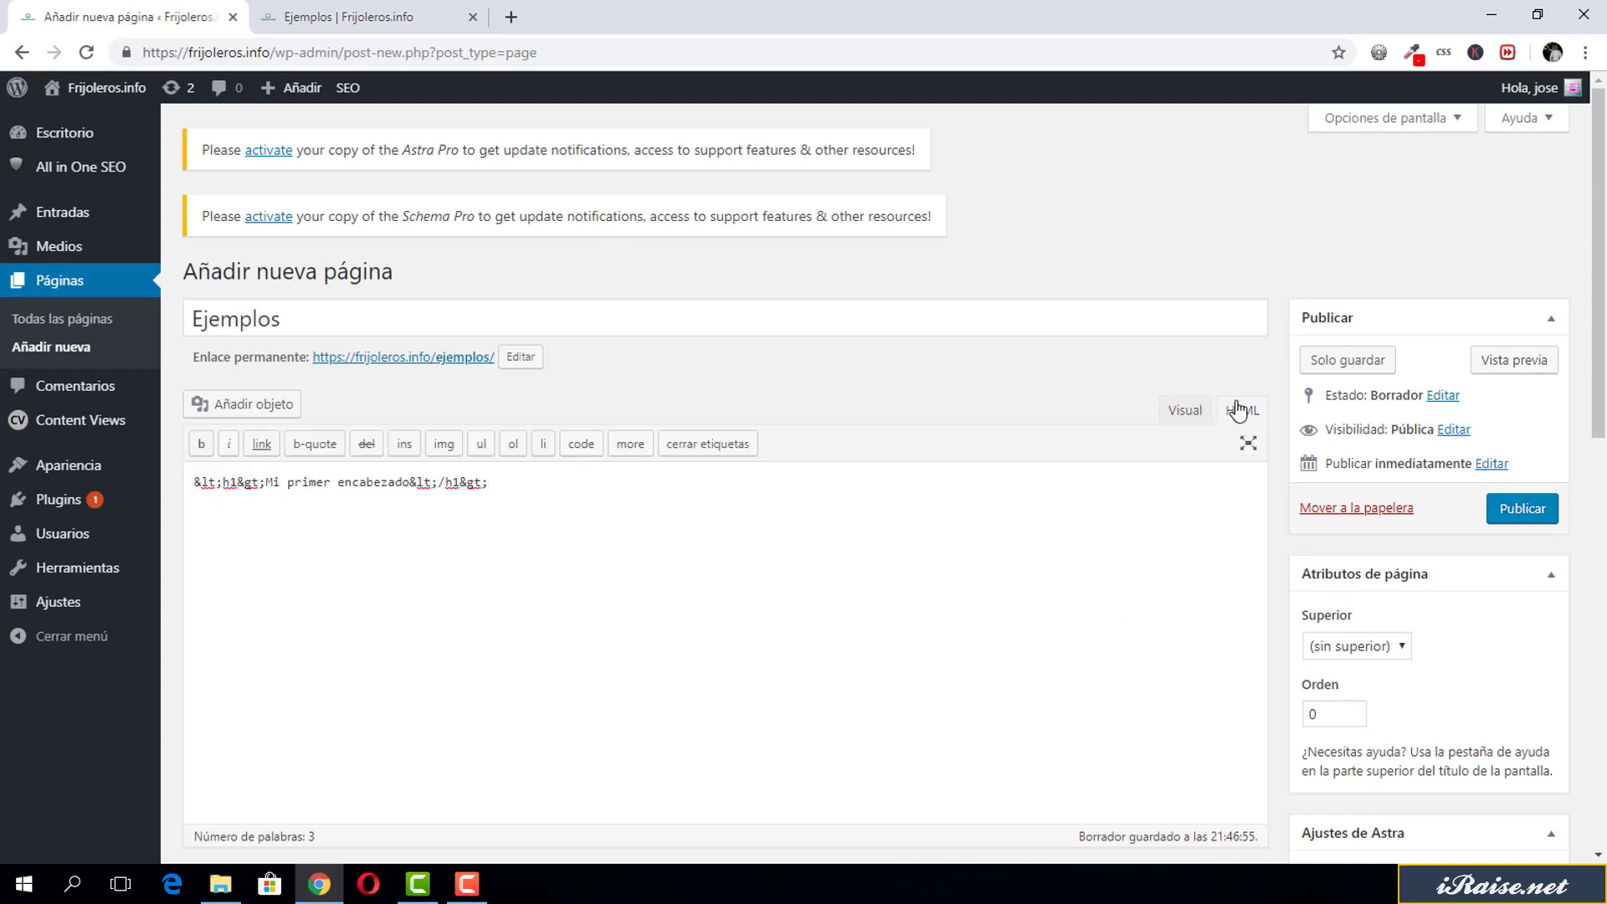
pyautogui.moveTo(668, 541); pyautogui.dragTo(84, 533)
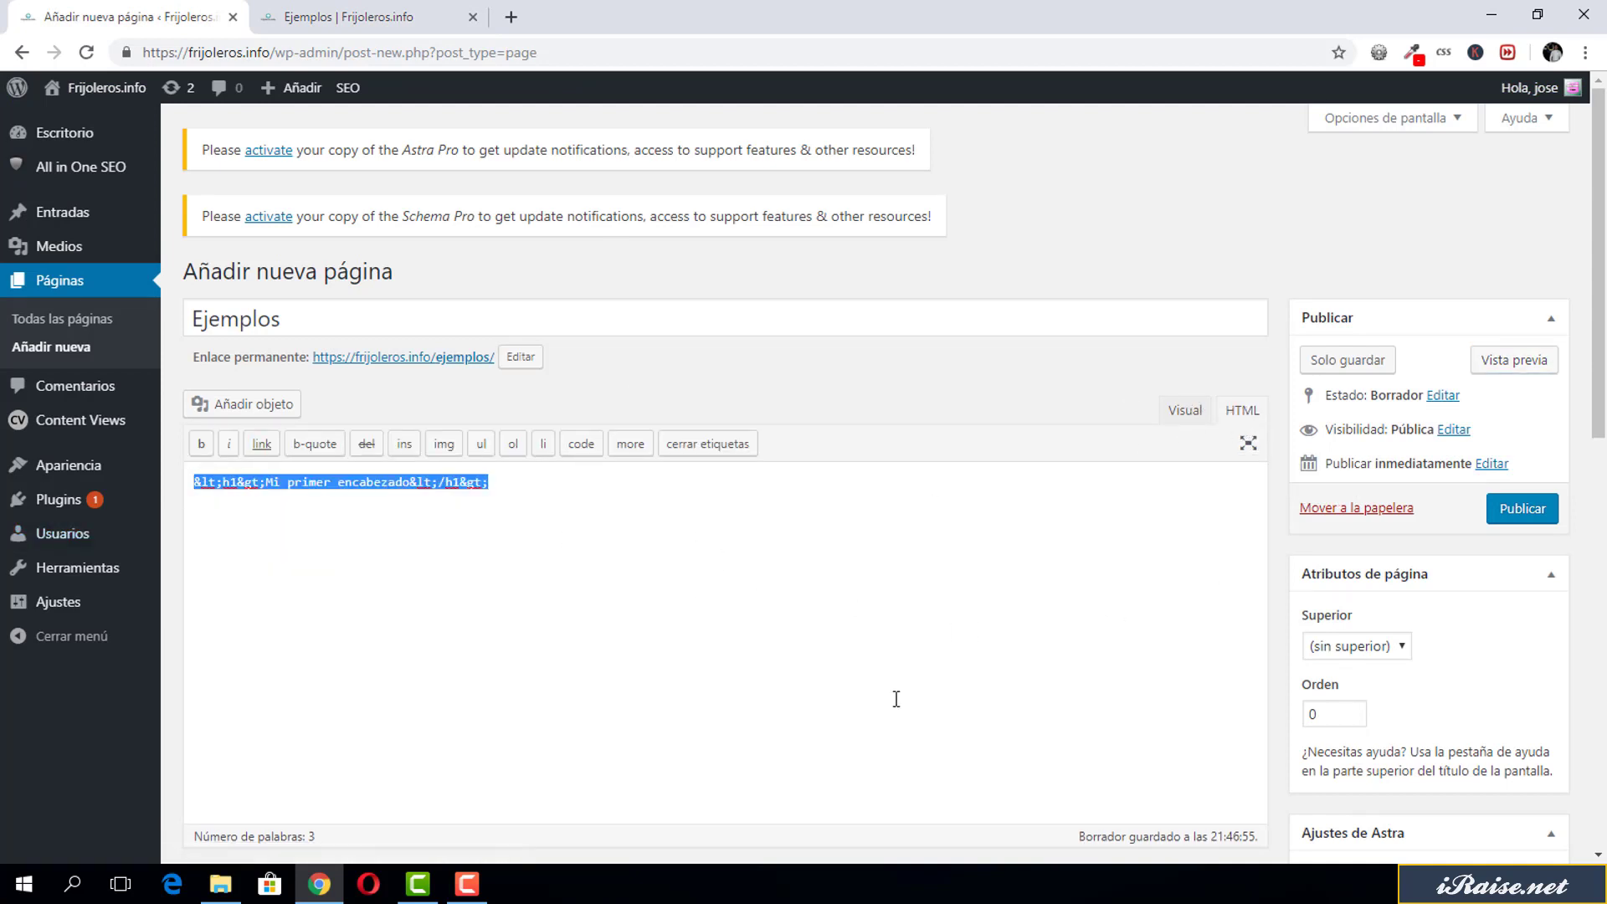
pyautogui.hotkey('ctrl', 'v')
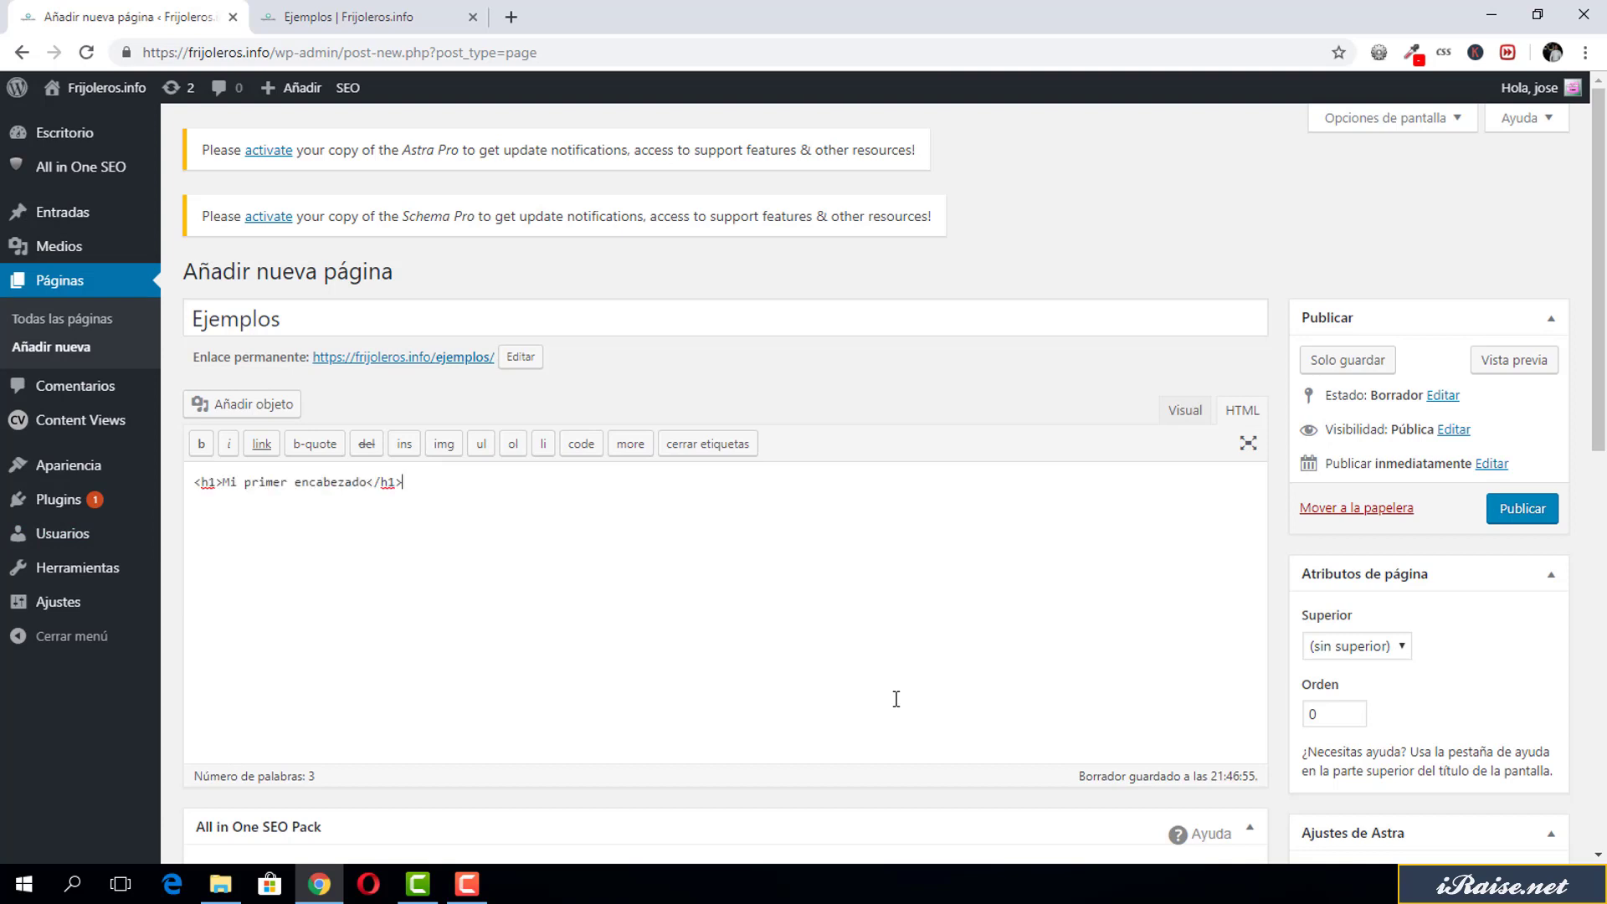
pyautogui.click(1184, 410)
pyautogui.click(477, 544)
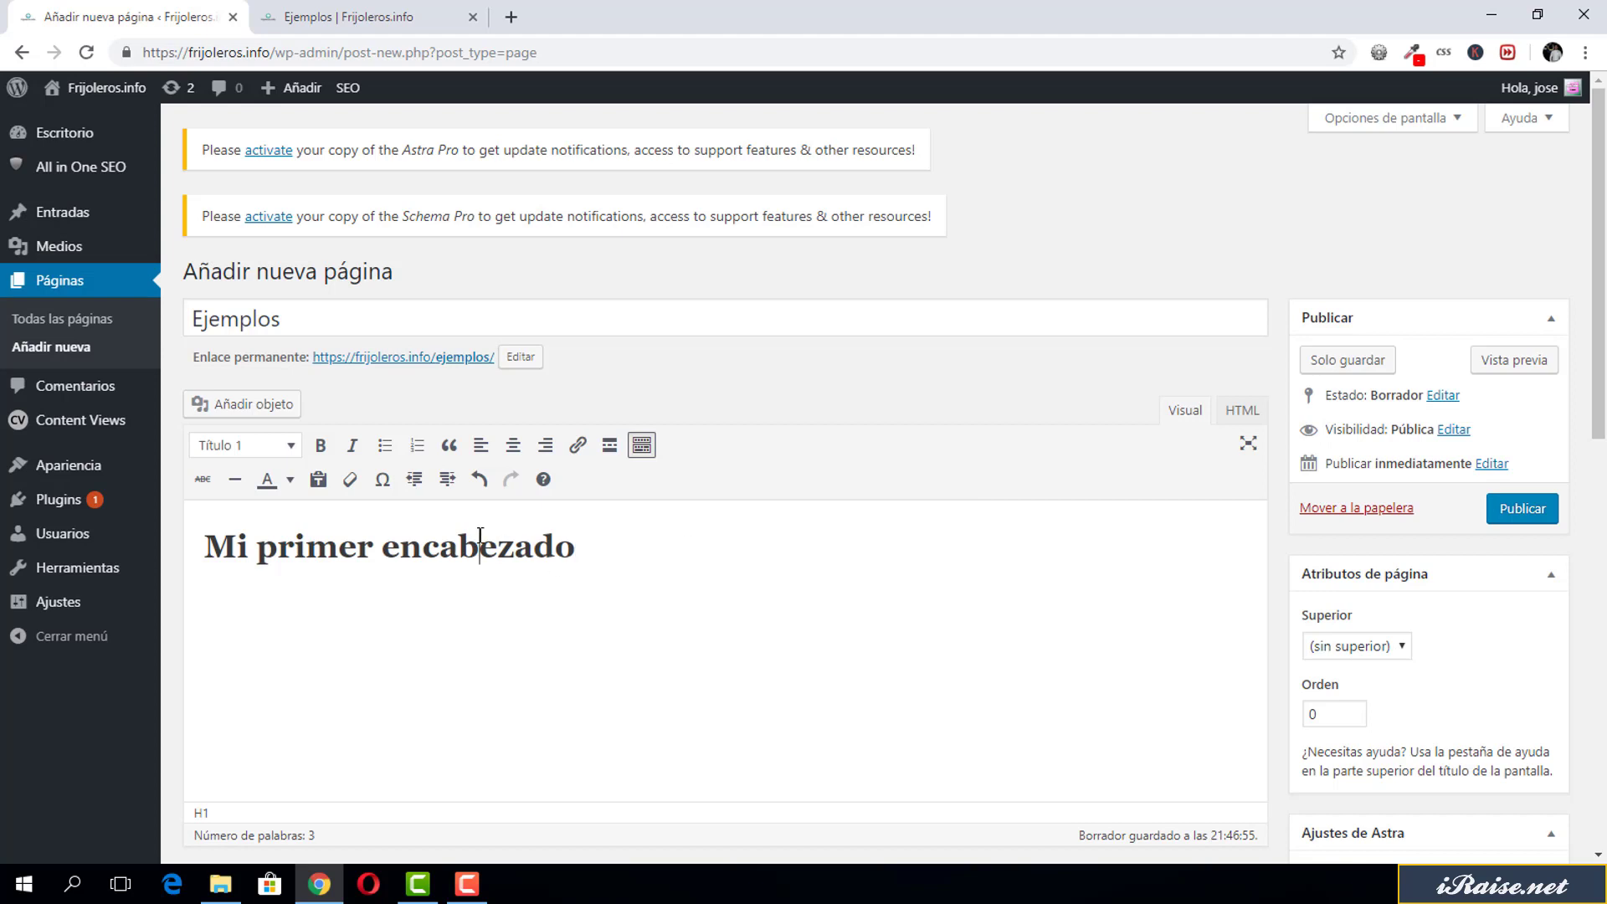
# Add the paragraph "Hola este un párrafo" below the heading.
pyautogui.click(610, 540)
pyautogui.press('Return')
pyautogui.write('Hola este un párrafo')
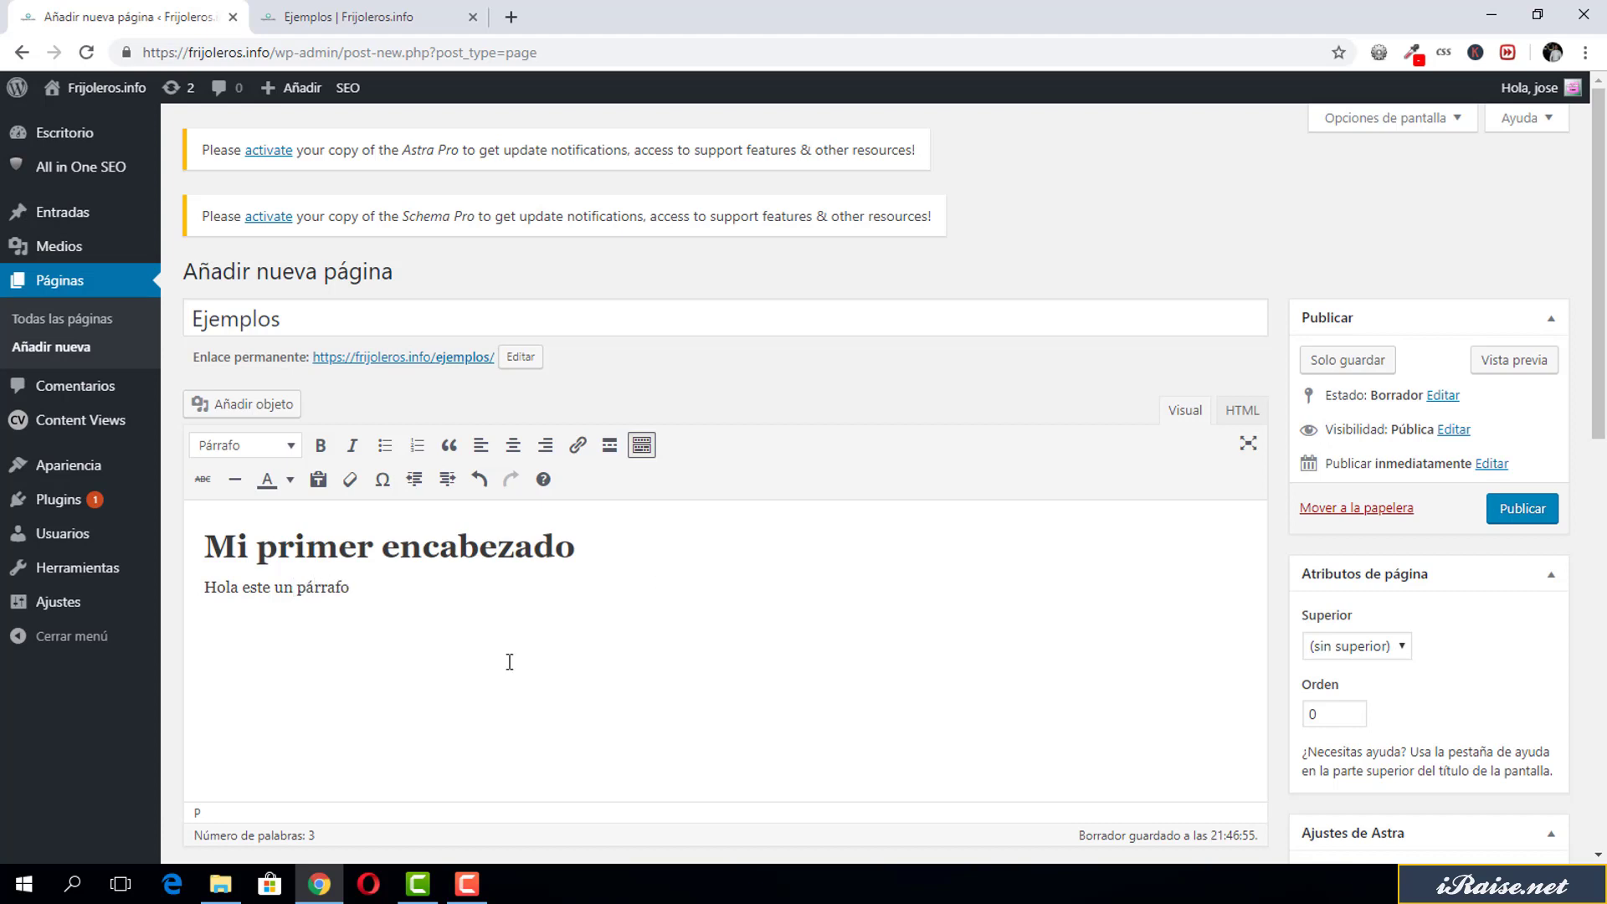
# Preview the page to compare the heading with the paragraph, and return to the editor.
pyautogui.click(1513, 360)
pyautogui.click(439, 20)
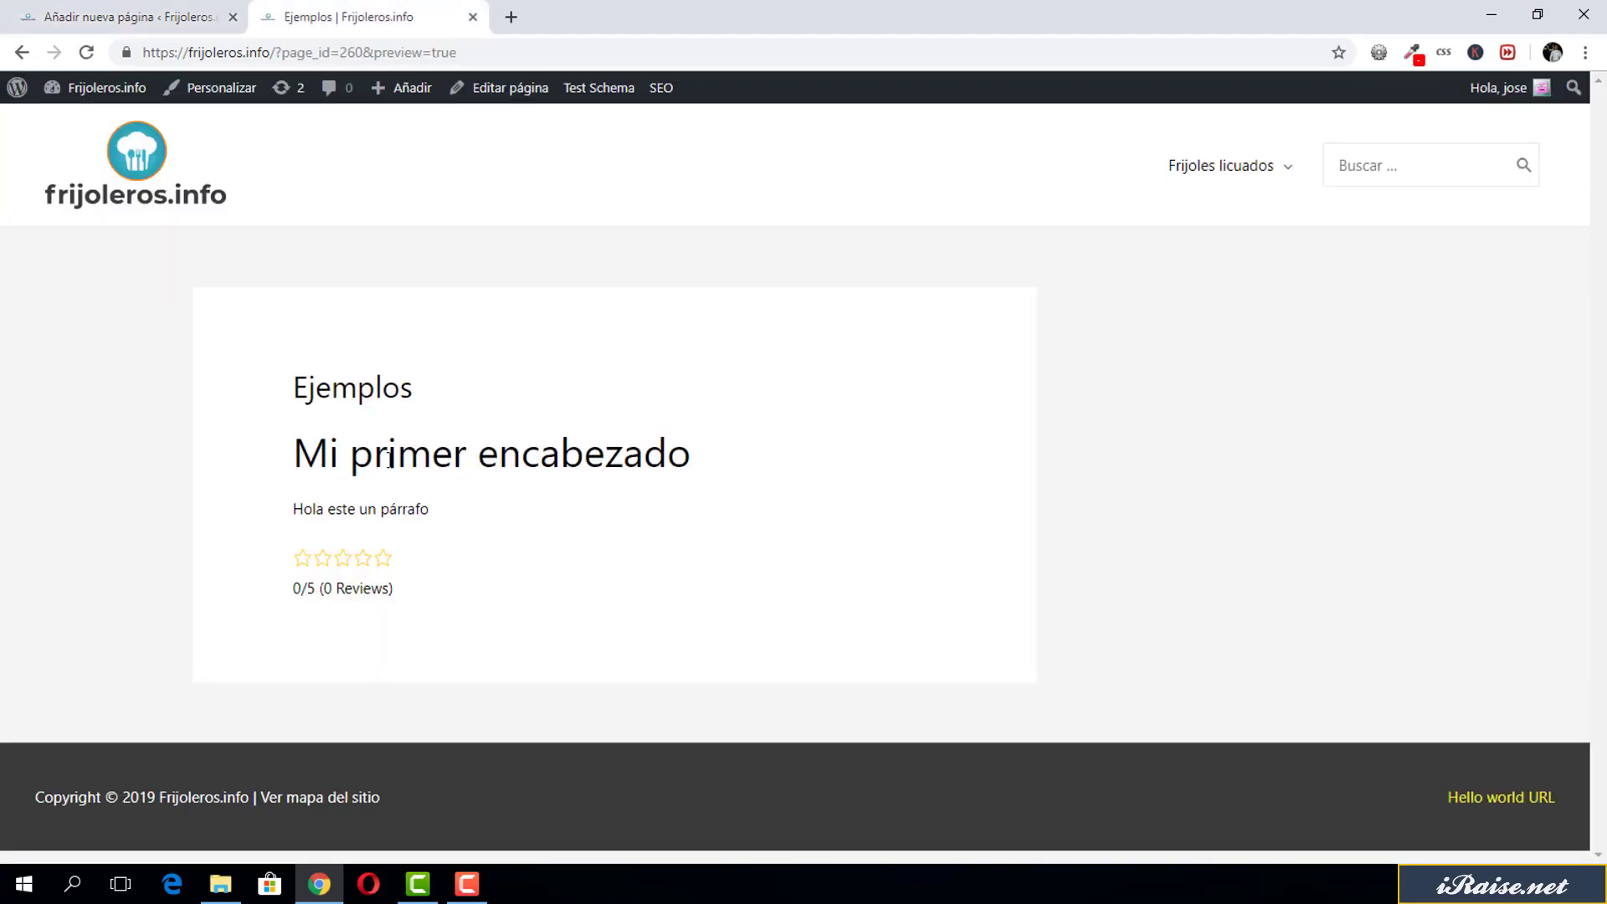
pyautogui.moveTo(289, 452); pyautogui.dragTo(339, 437)
pyautogui.moveTo(397, 501); pyautogui.dragTo(455, 500)
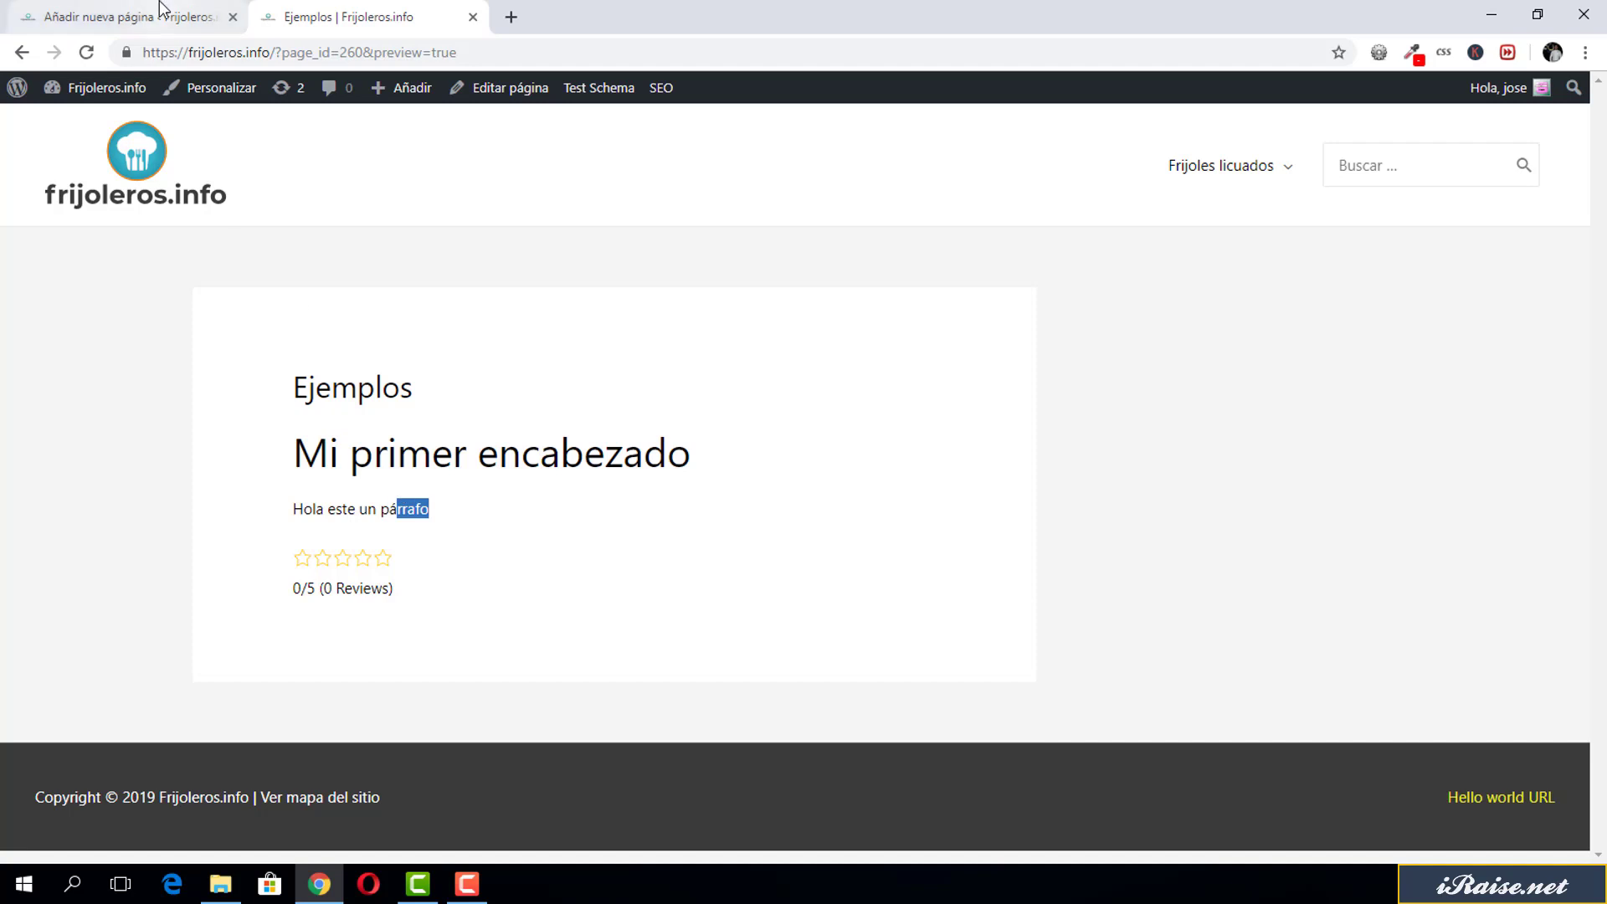
pyautogui.click(134, 17)
pyautogui.click(611, 562)
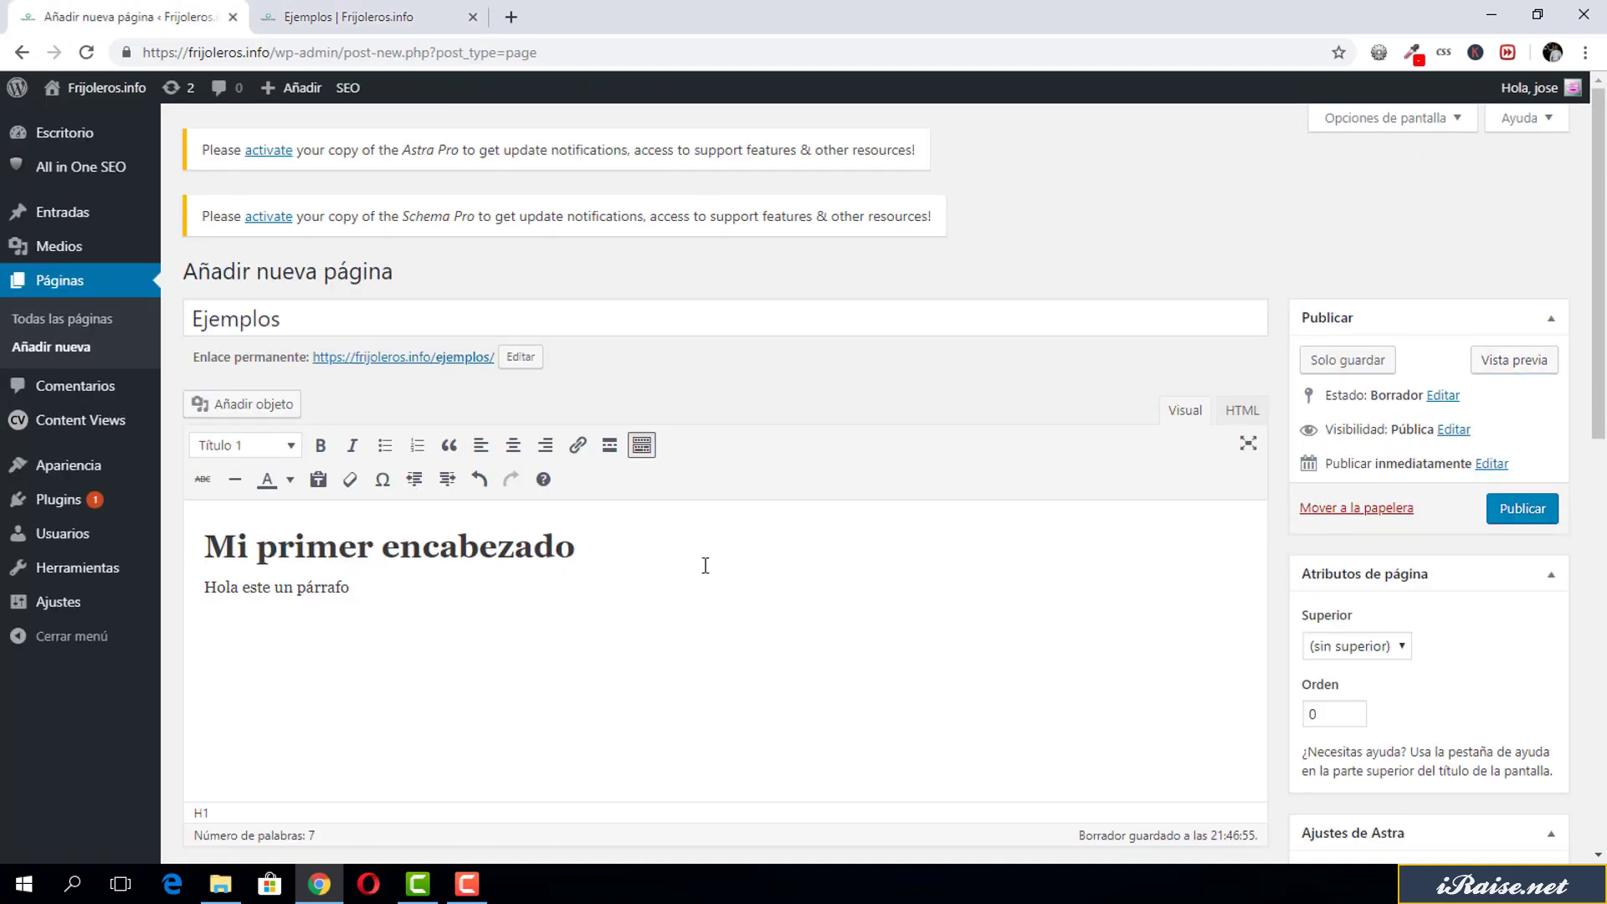
# Remove the opening and closing h1 tags around "Mi primer encabezado" in the HTML source and return to visual editing.
pyautogui.click(1243, 412)
pyautogui.click(447, 492)
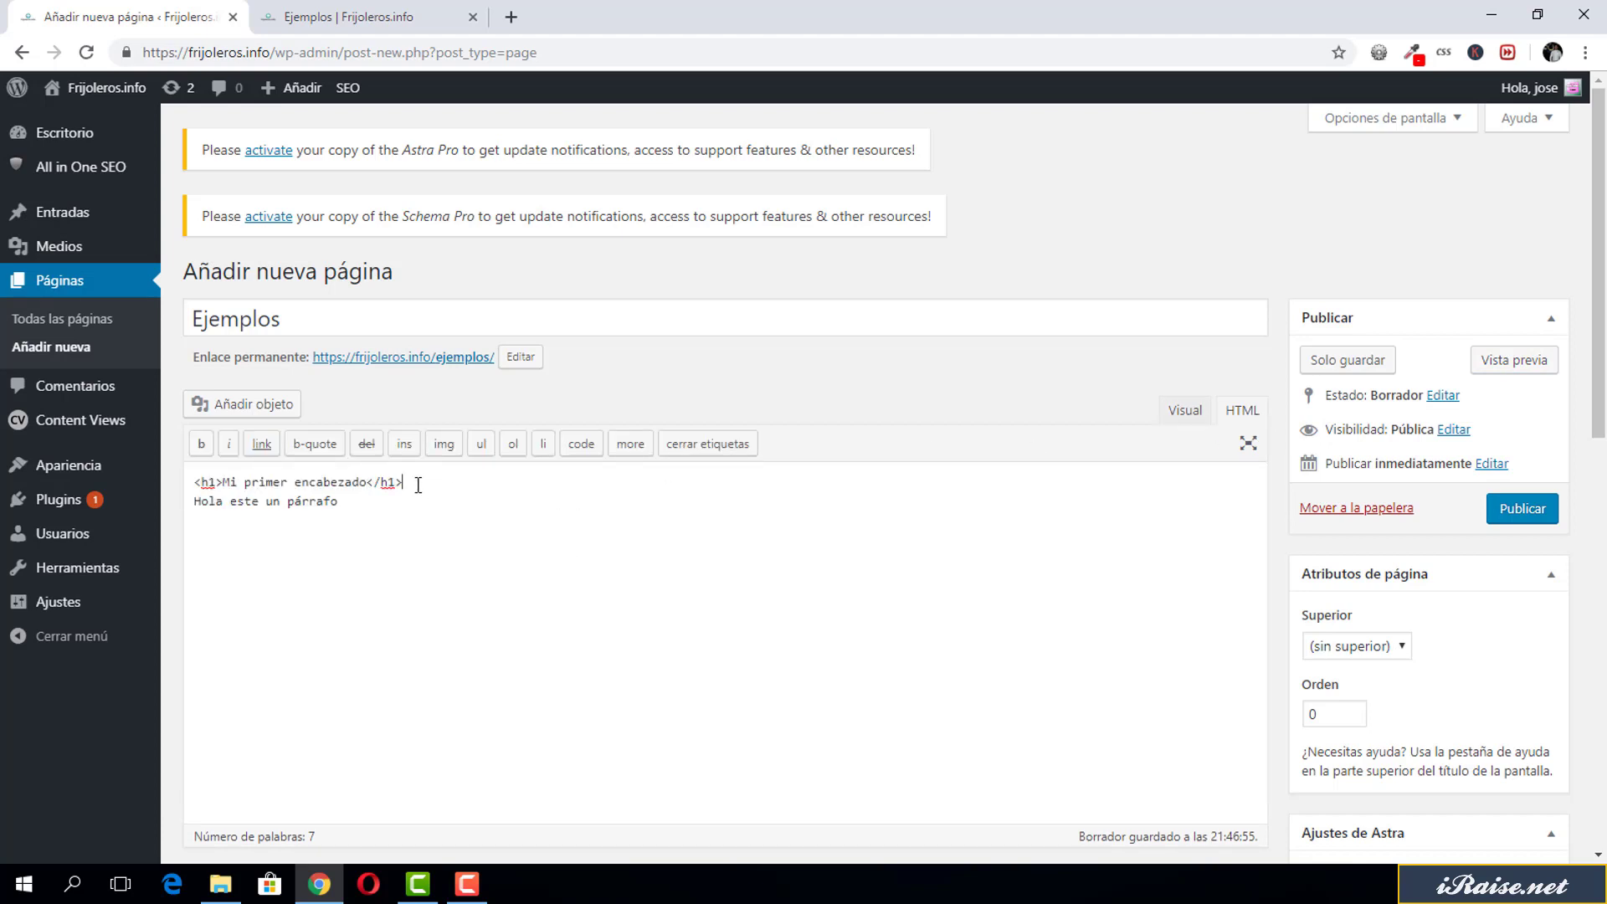
pyautogui.moveTo(375, 478); pyautogui.dragTo(482, 482)
pyautogui.press('BackSpace')
pyautogui.press('BackSpace')
pyautogui.click(226, 484)
pyautogui.press('BackSpace')
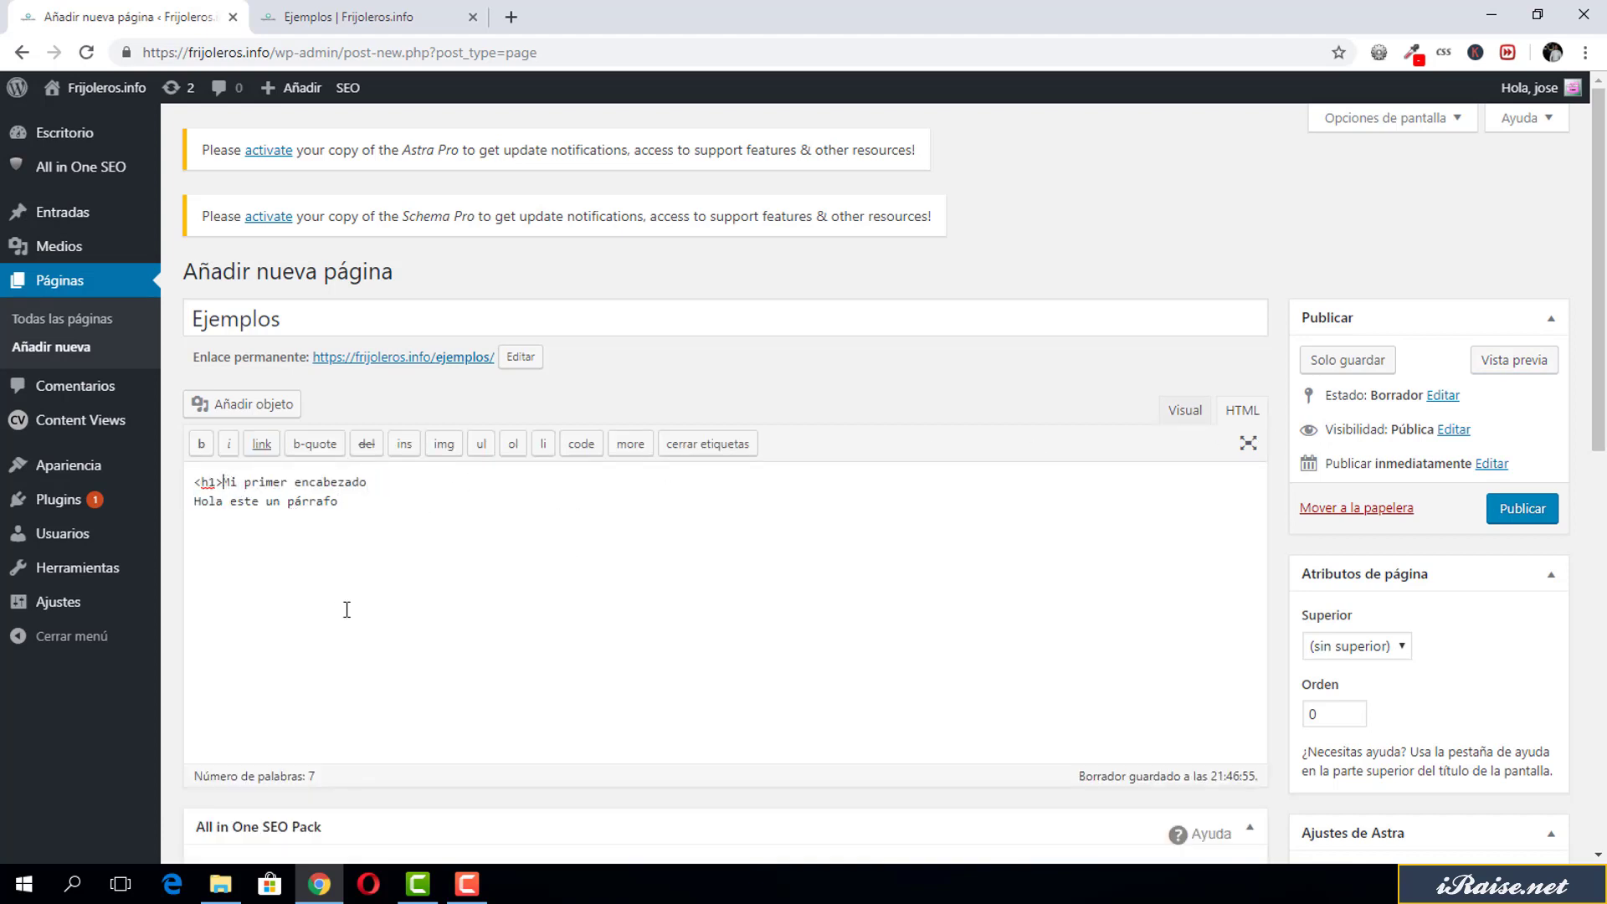
pyautogui.press('BackSpace')
pyautogui.press('BackSpace')
pyautogui.press('BackSpace')
pyautogui.click(1205, 414)
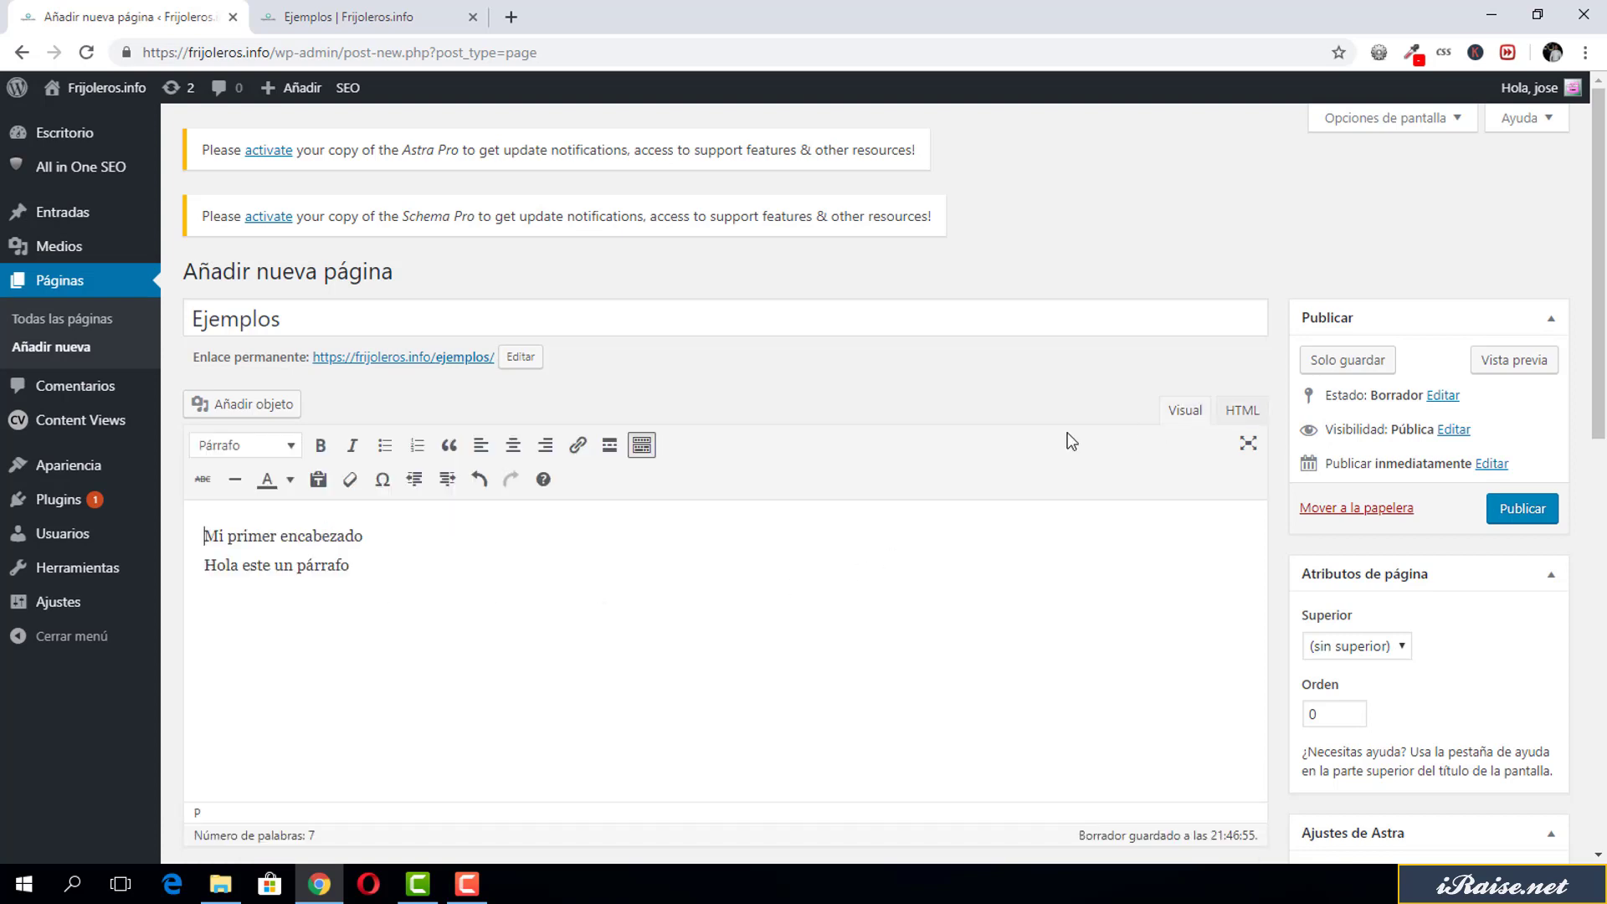
# Replace the paragraph with the spaced lines "Mi segundo encabezado" and "Mi tercer encabezado".
pyautogui.click(383, 534)
pyautogui.moveTo(387, 572); pyautogui.dragTo(200, 565)
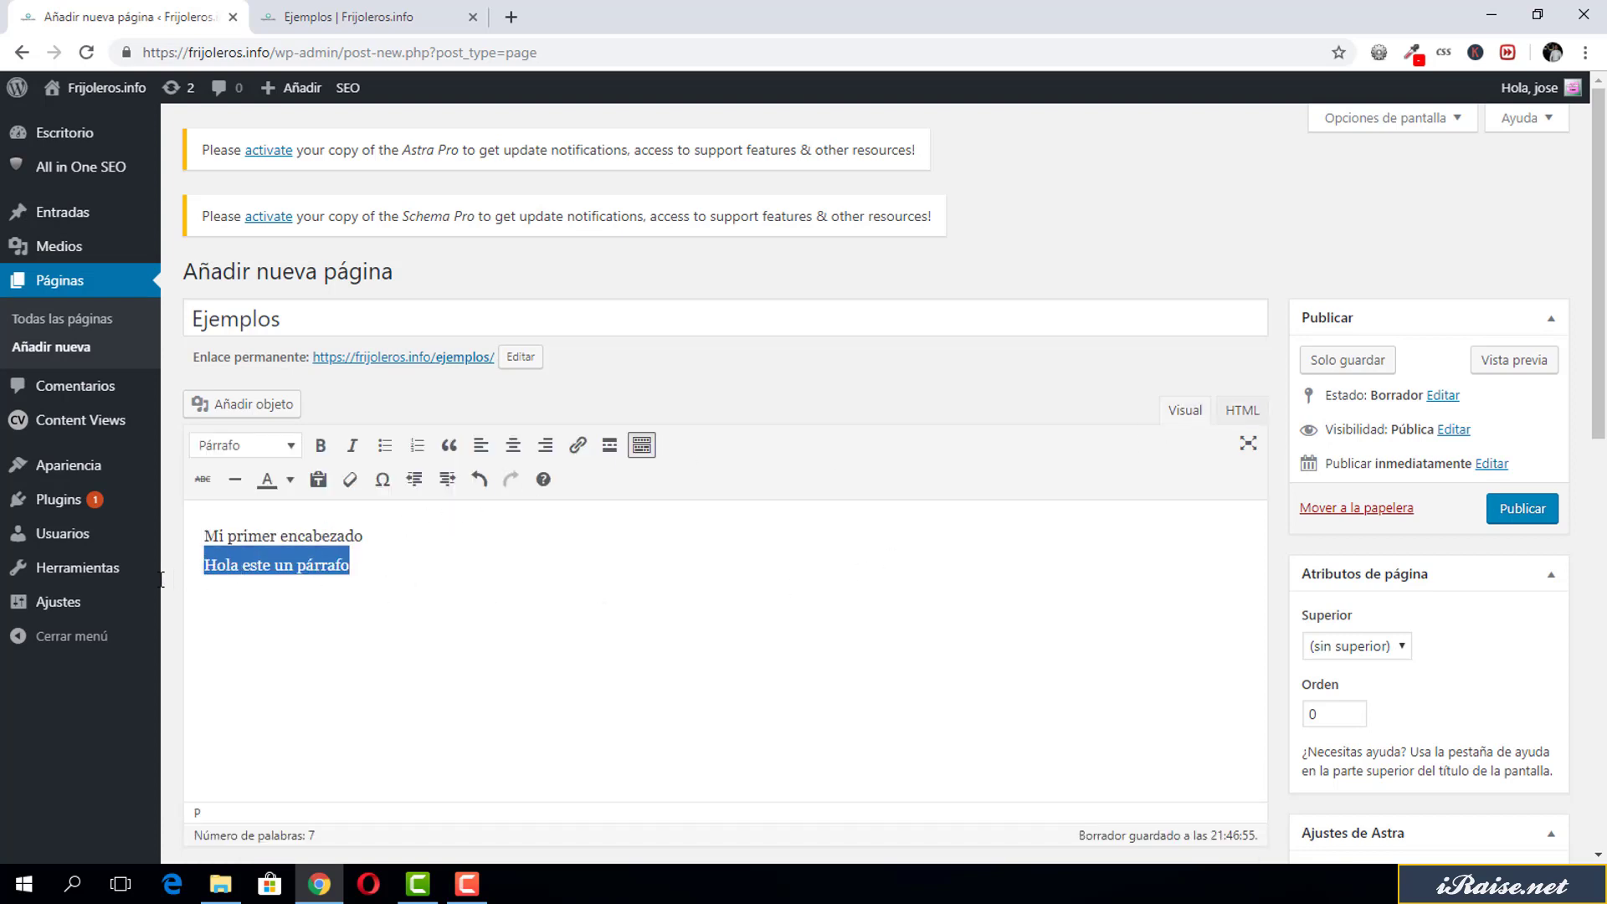
pyautogui.press('BackSpace')
pyautogui.moveTo(243, 601)
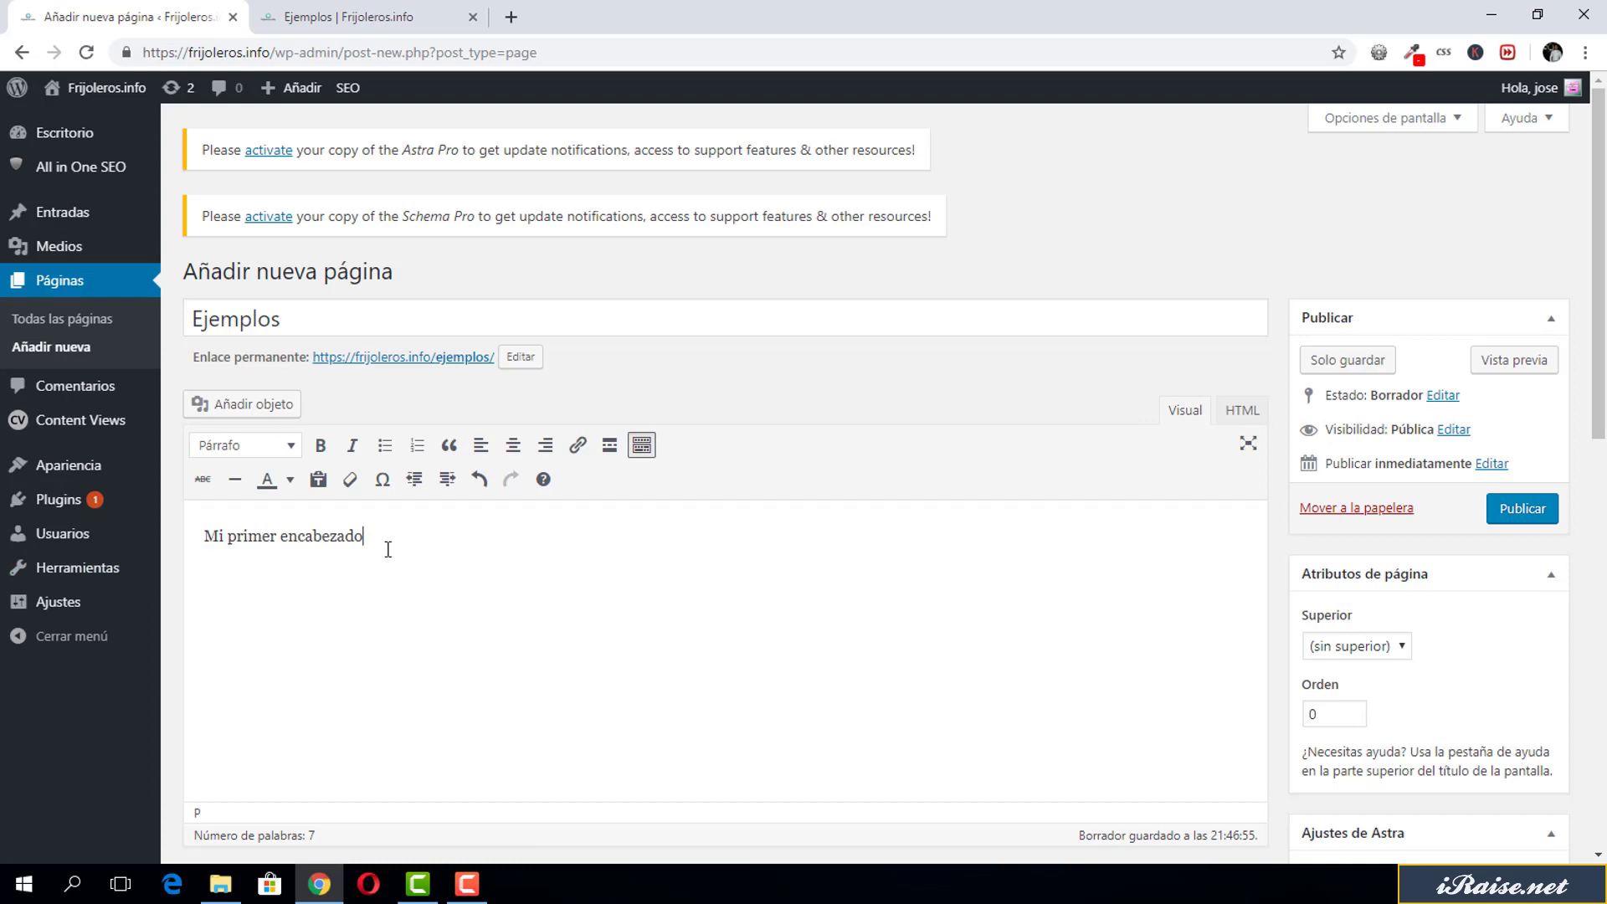
pyautogui.write('Mi segundo encabezado')
pyautogui.press('Return')
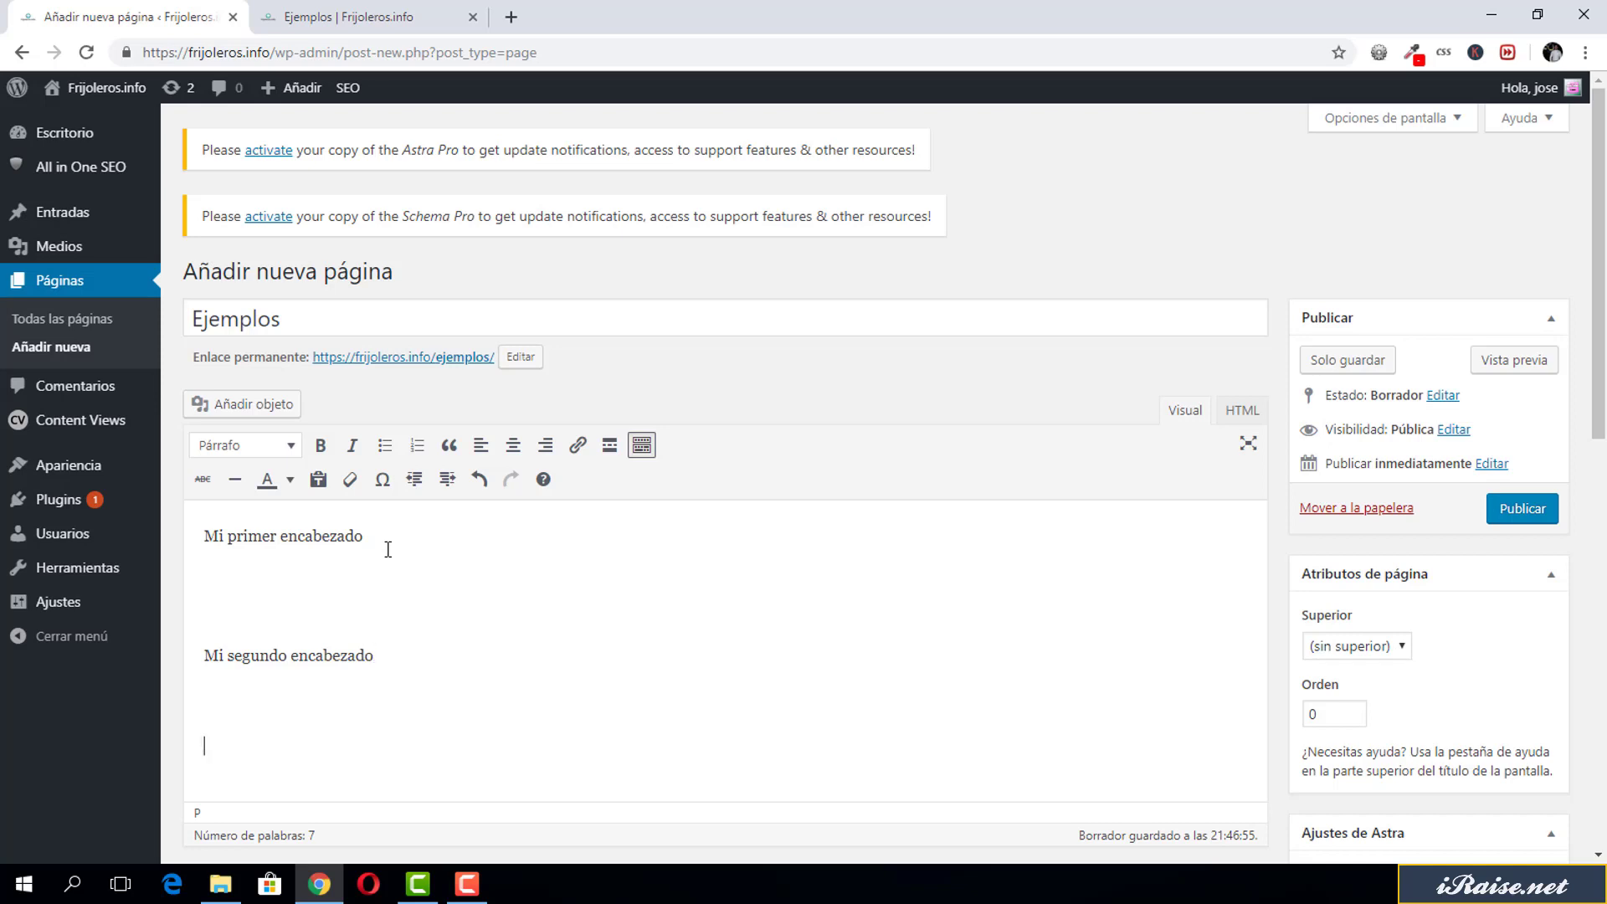
pyautogui.write('Mi tercer encabezad')
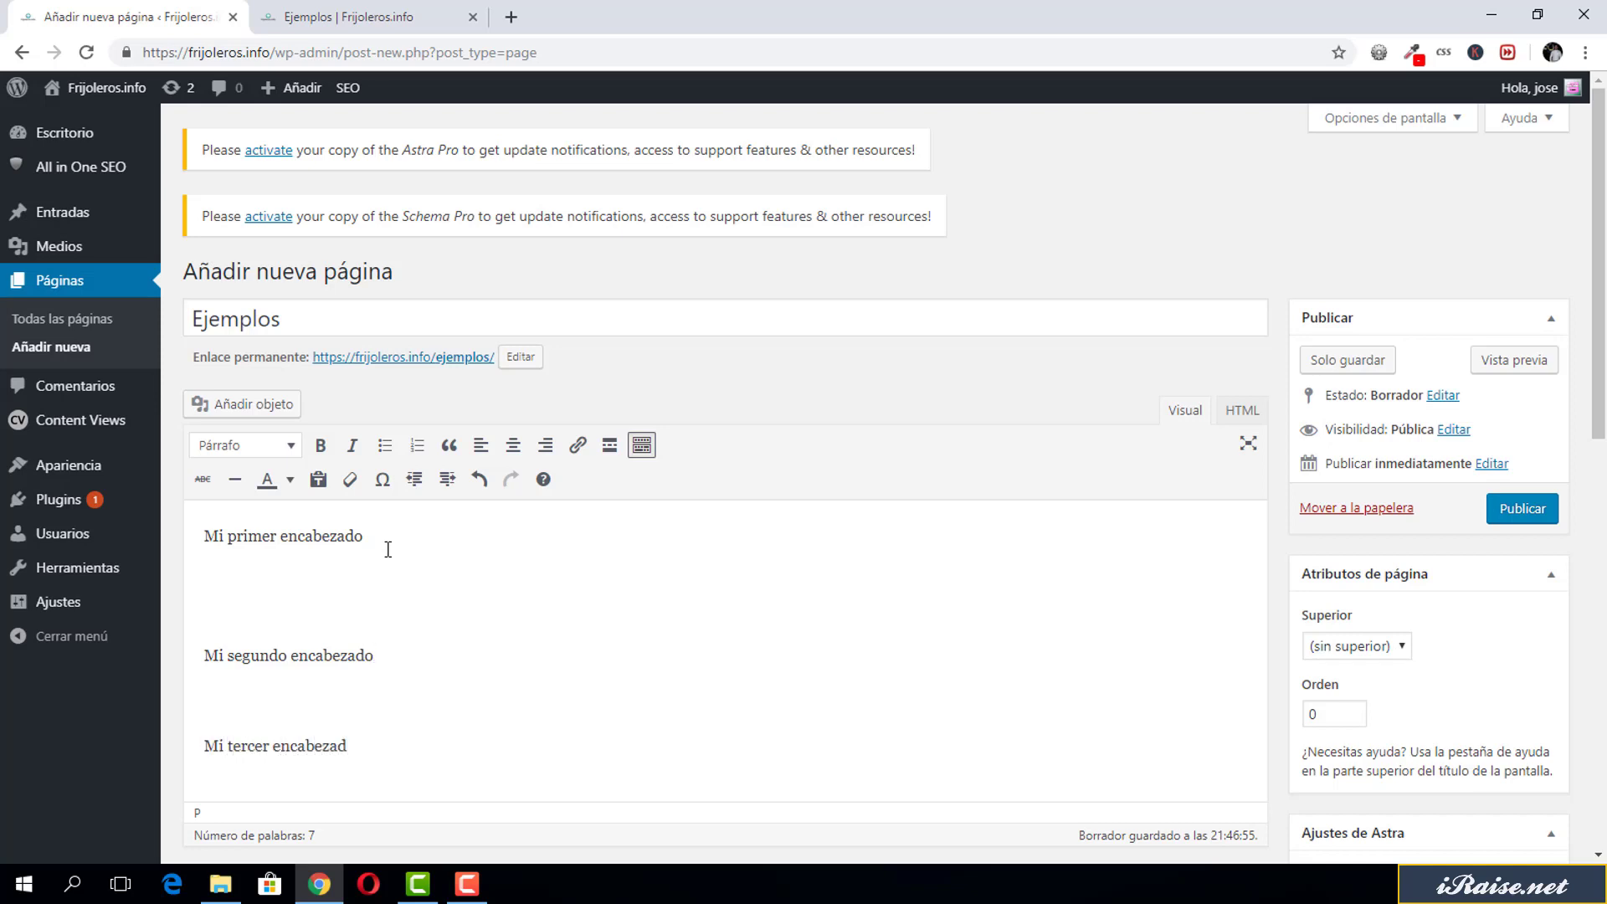
pyautogui.write('o')
# Format "Mi primer encabezado" as Título 1 and insert a blank line above "Mi tercer encabezado".
pyautogui.click(250, 449)
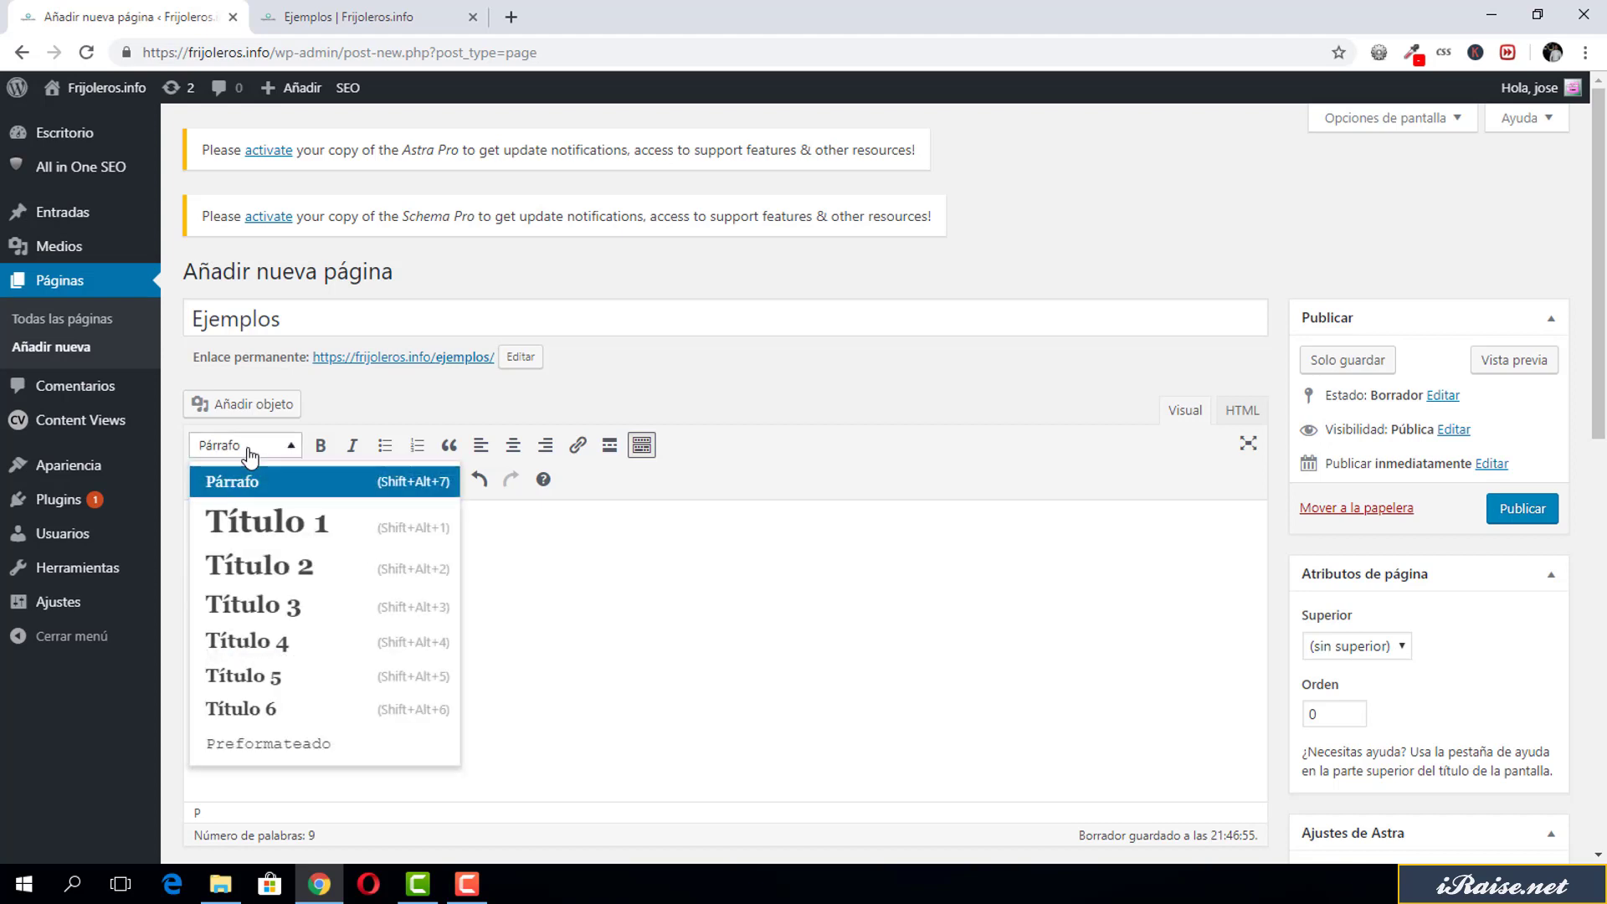
pyautogui.click(286, 537)
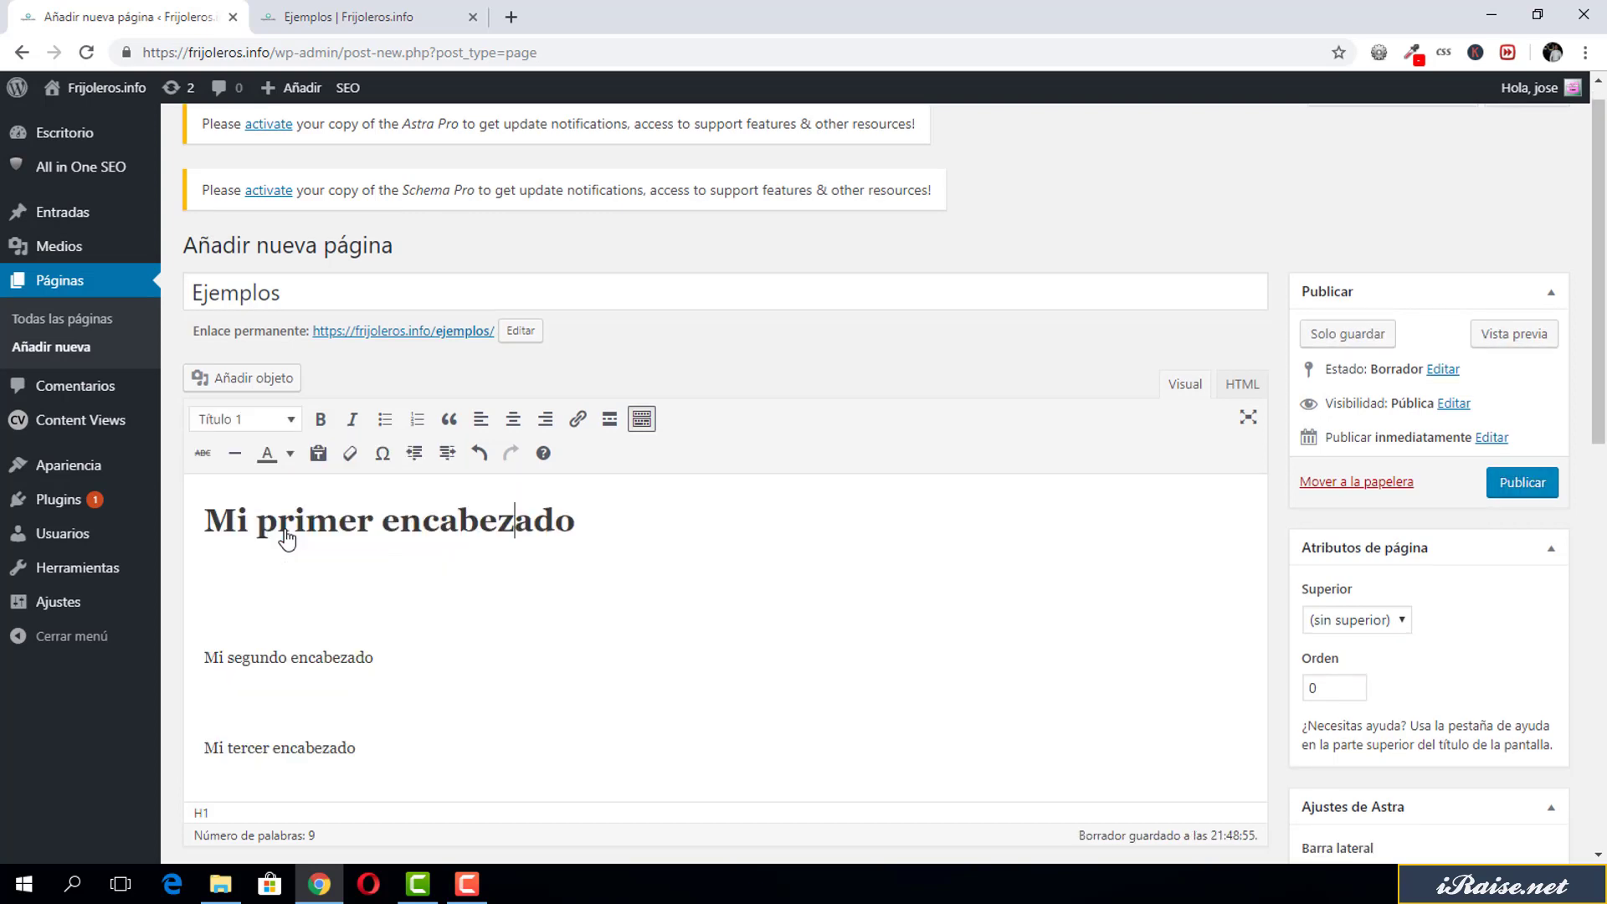
pyautogui.click(307, 571)
pyautogui.click(347, 694)
pyautogui.press('Return')
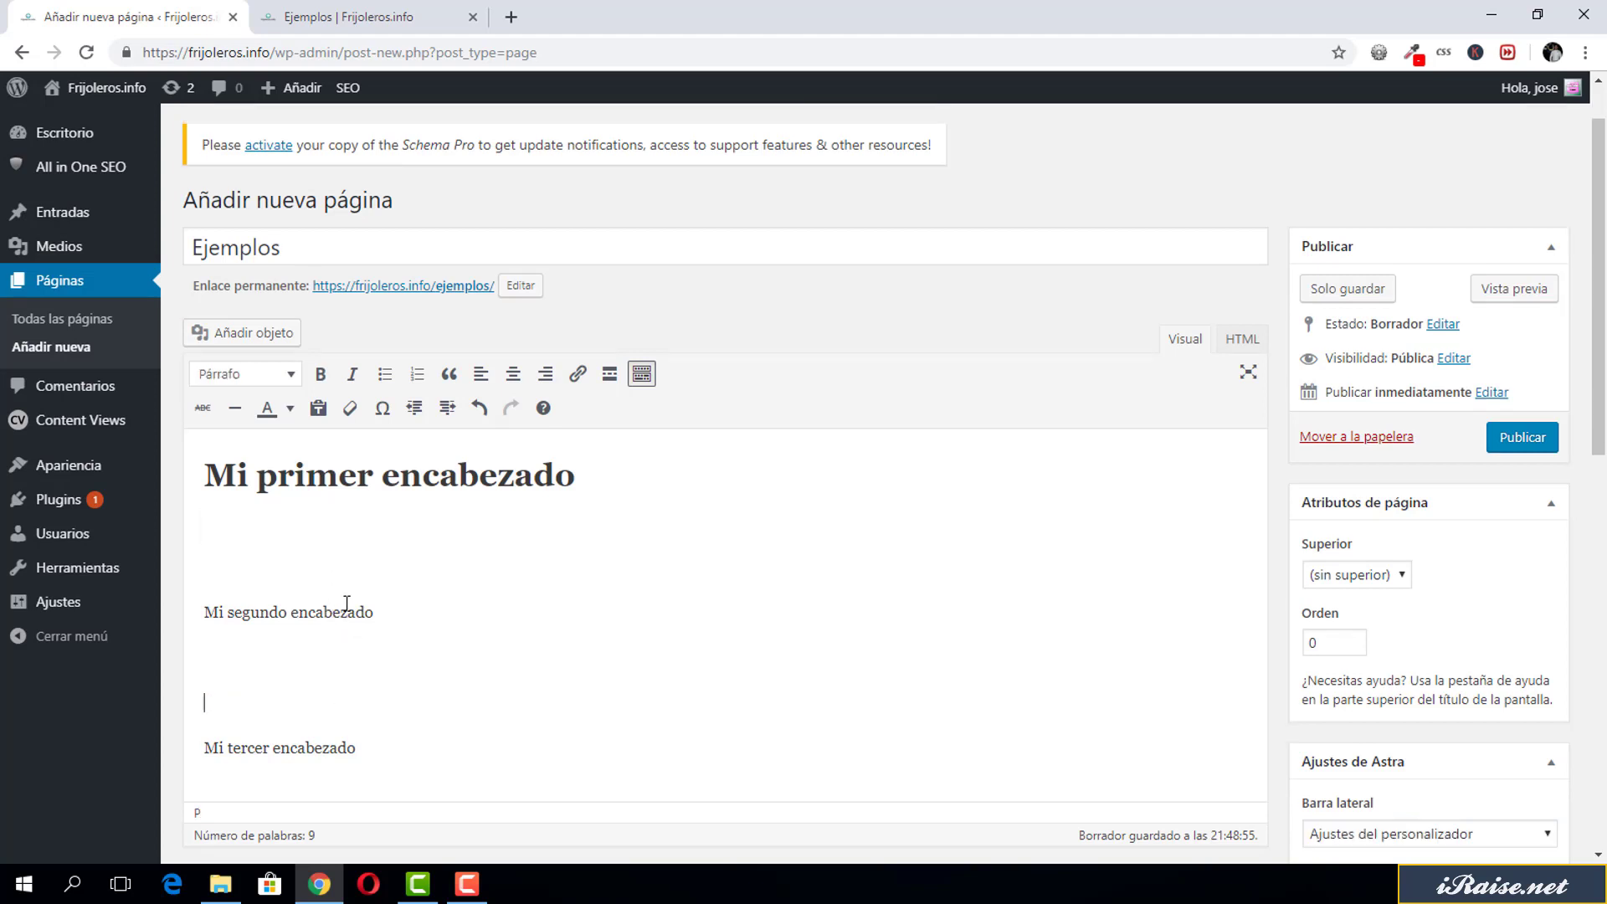
# Format "Mi segundo encabezado" as Título 2 and "Mi tercer encabezado" as Título 3.
pyautogui.click(299, 612)
pyautogui.click(251, 374)
pyautogui.click(276, 498)
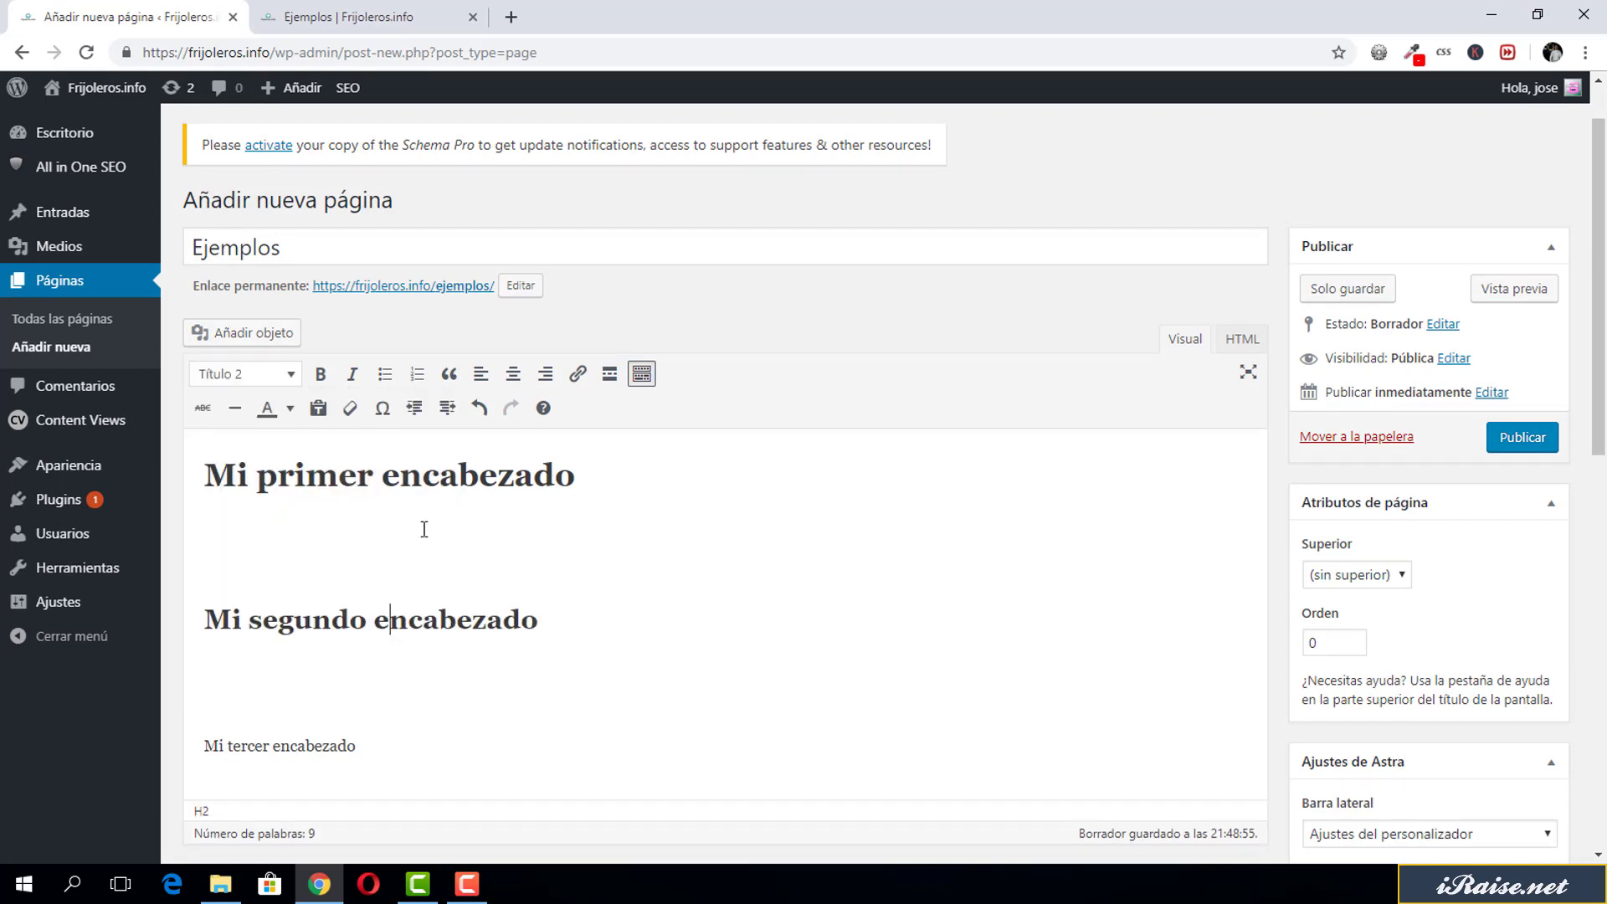
pyautogui.click(316, 746)
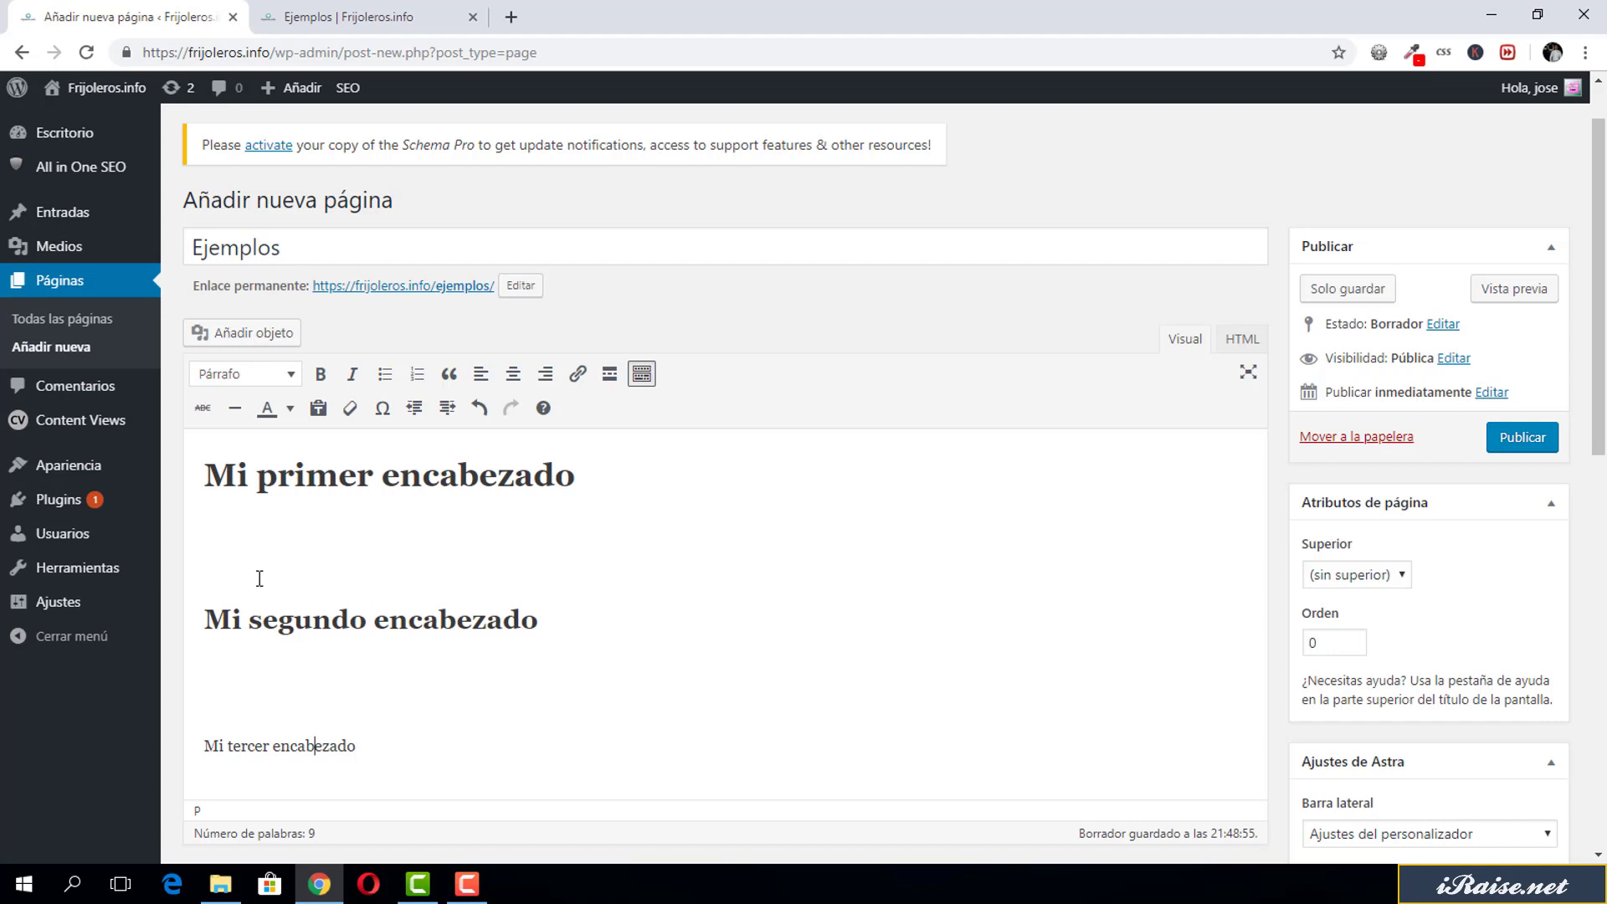
pyautogui.click(224, 374)
pyautogui.click(300, 534)
pyautogui.click(477, 740)
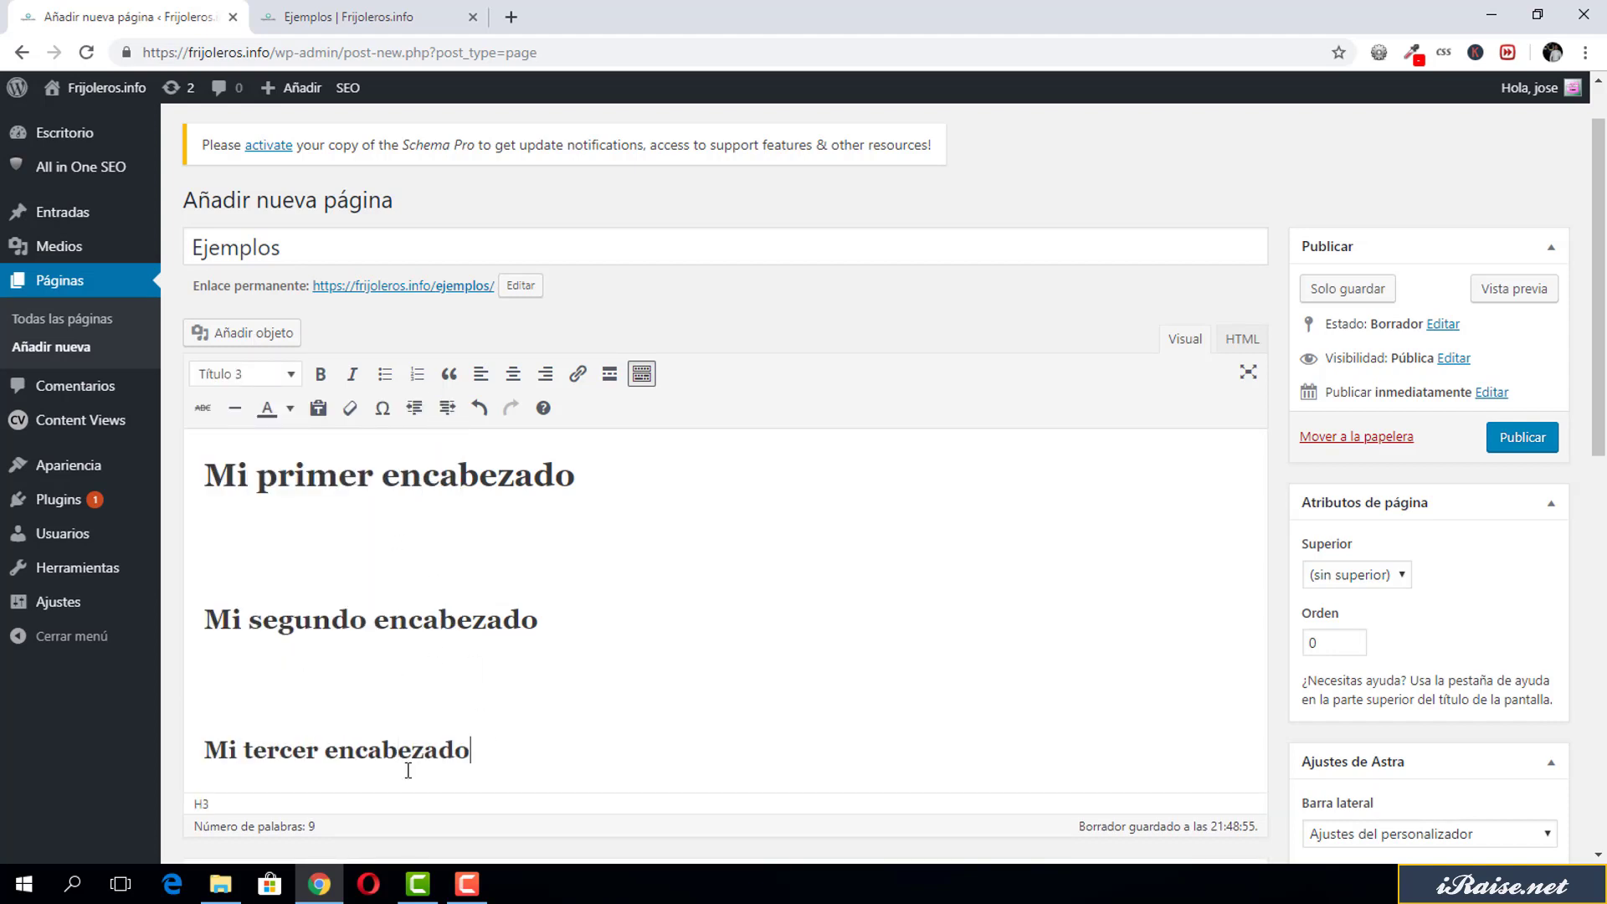
# Compare the three heading levels in the editor and in the page preview, and return to the second heading.
pyautogui.moveTo(401, 484); pyautogui.dragTo(497, 484)
pyautogui.moveTo(540, 621); pyautogui.dragTo(488, 626)
pyautogui.moveTo(368, 749); pyautogui.dragTo(412, 750)
pyautogui.click(1517, 300)
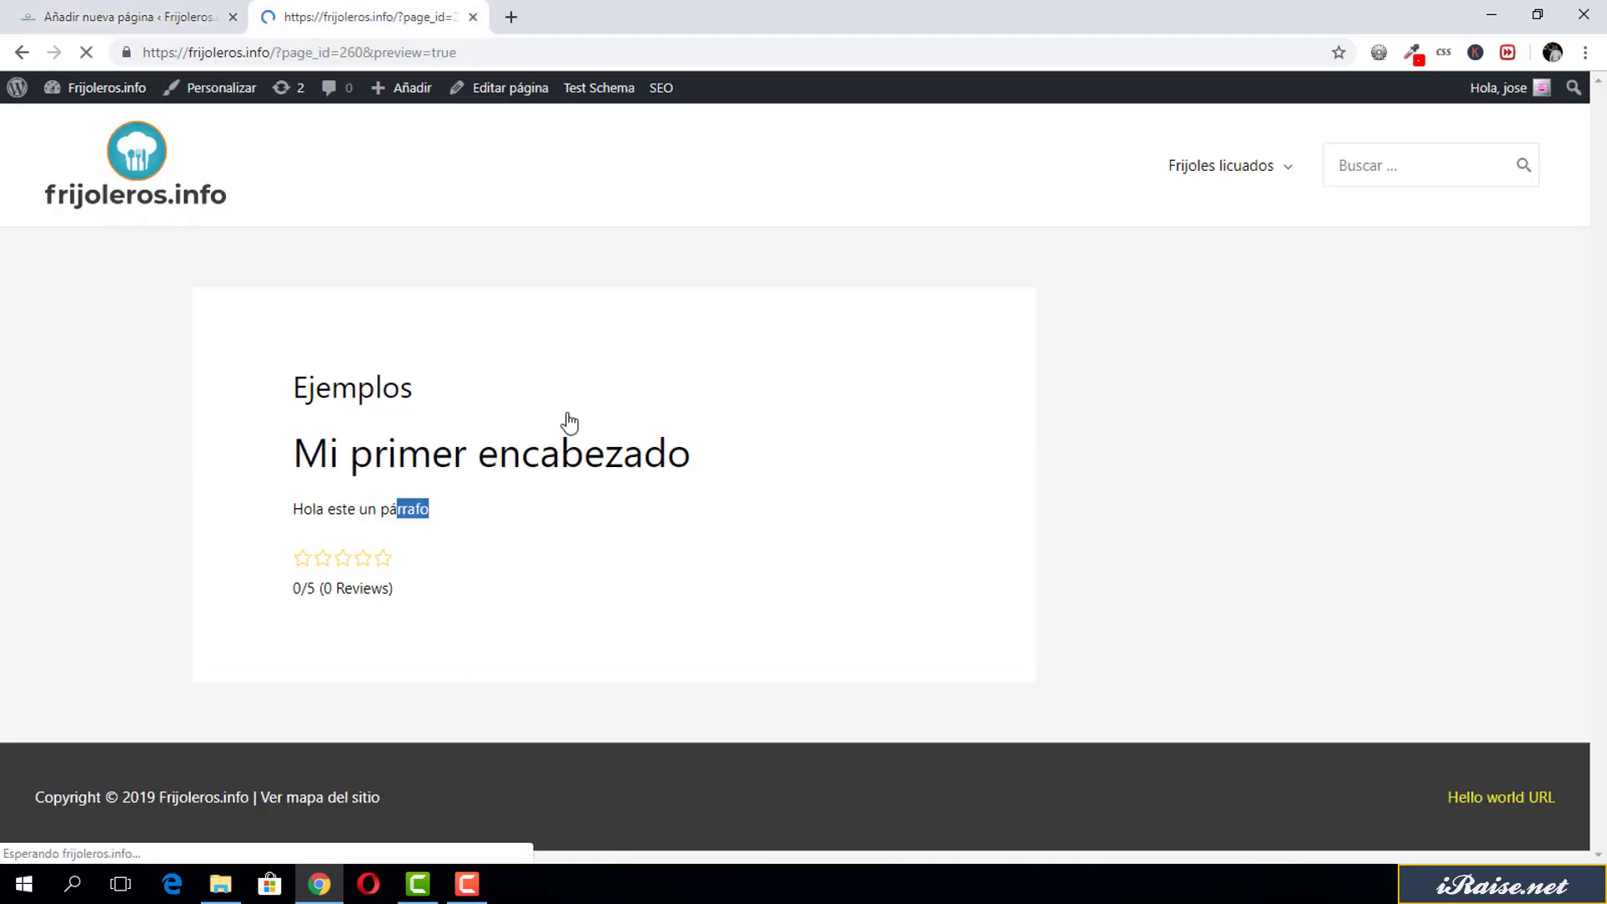
pyautogui.scroll(-3, 569, 418)
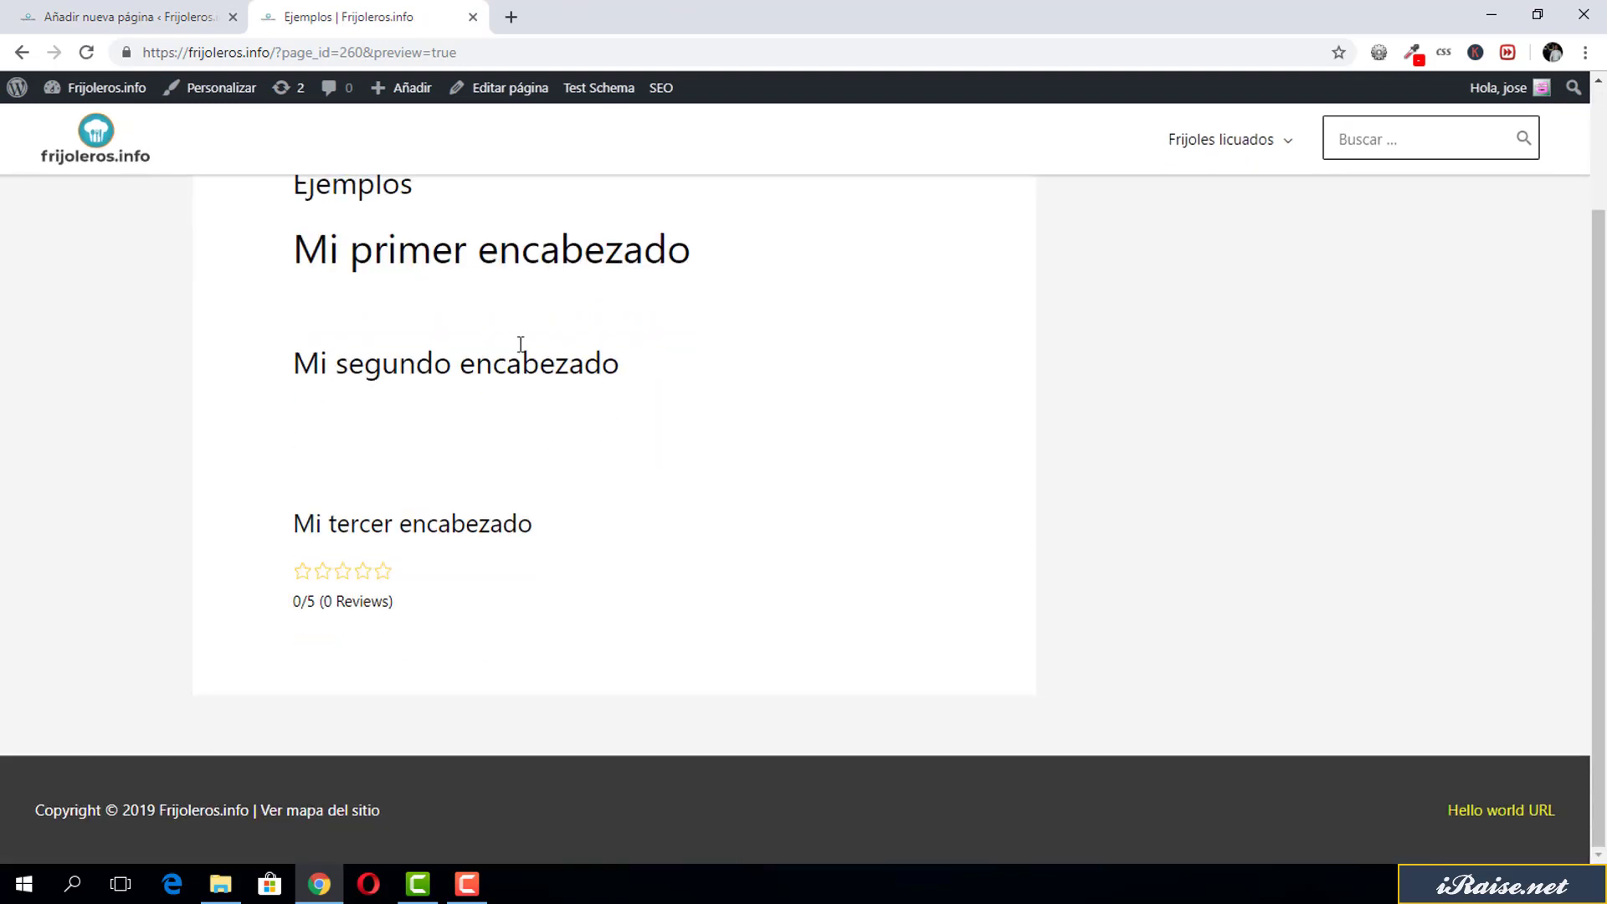
pyautogui.scroll(2, 521, 347)
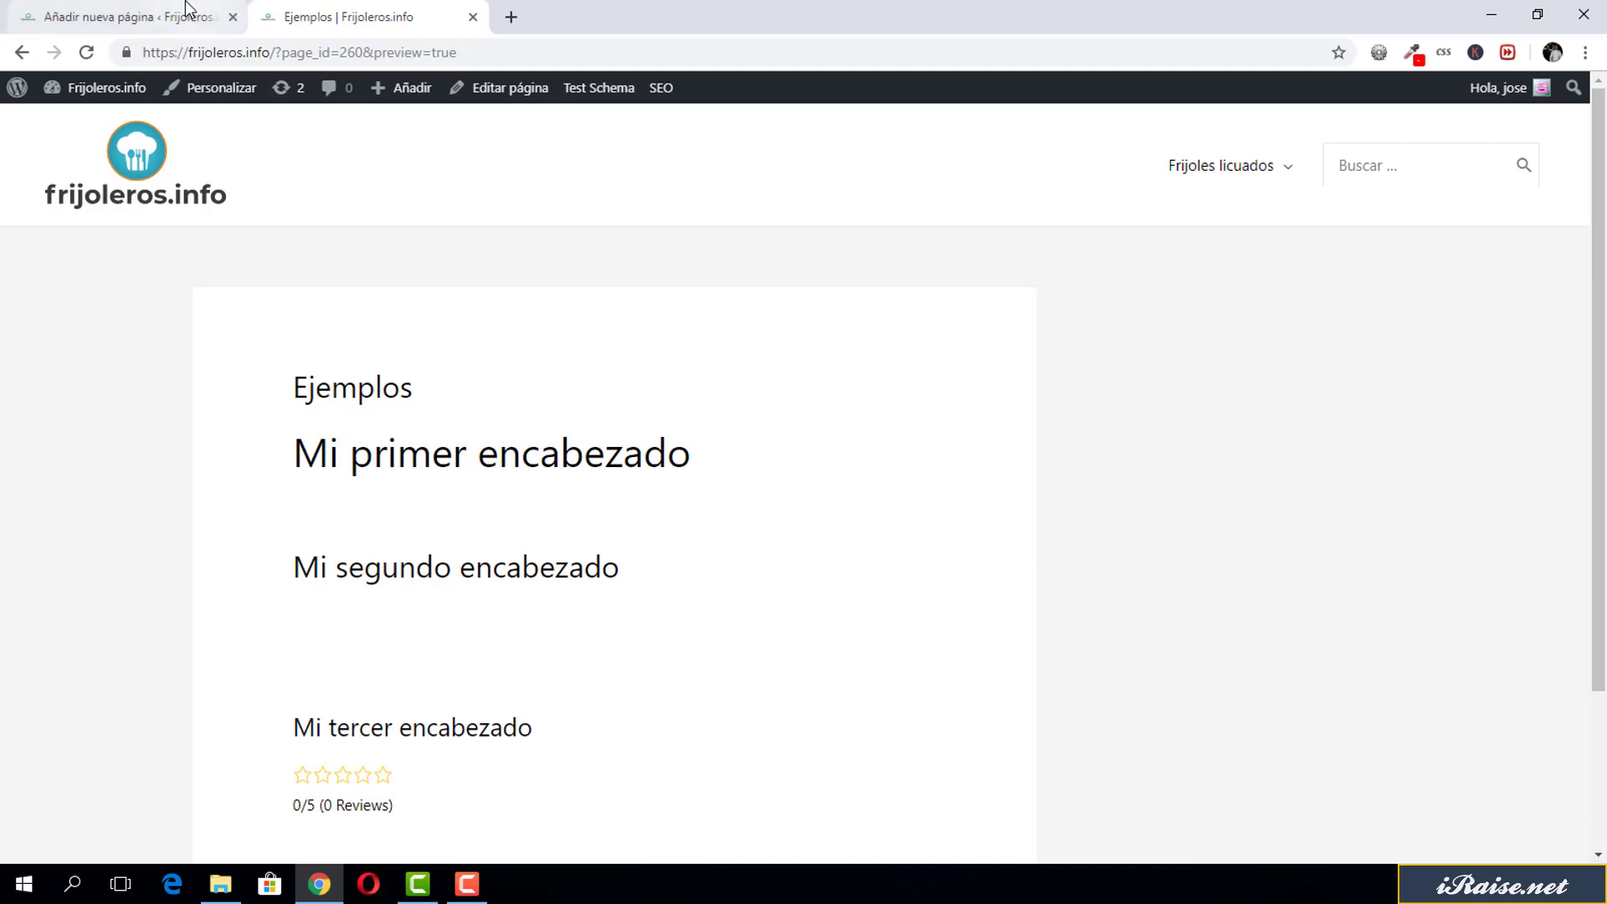
pyautogui.click(188, 13)
pyautogui.click(441, 634)
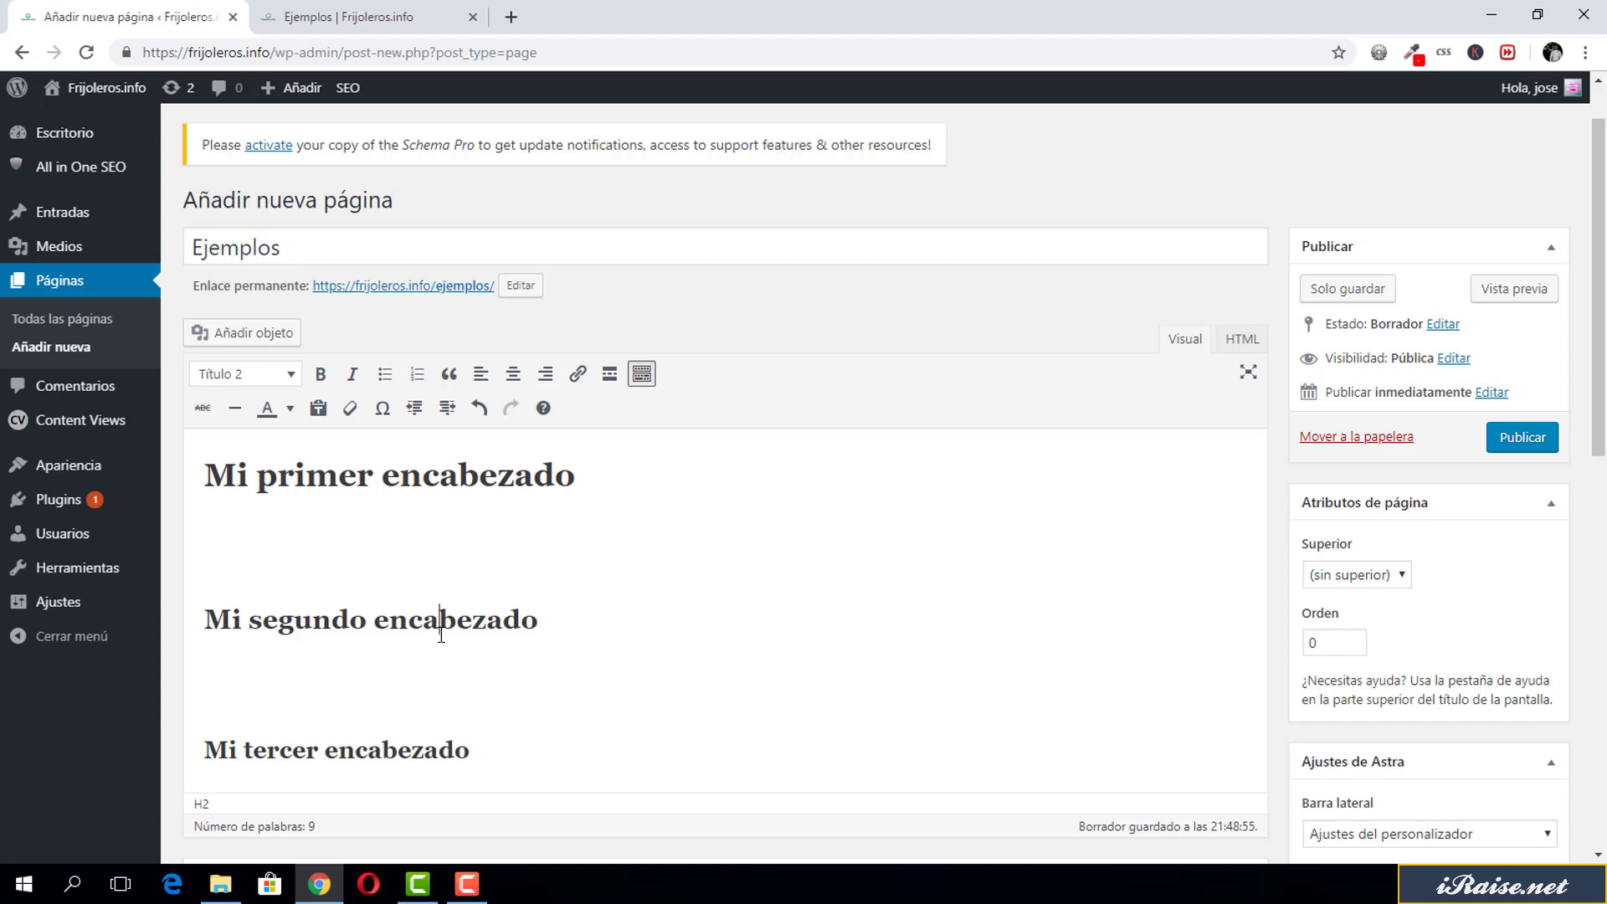
# Compare the heading levels assigned to the first, second and third headings in the visual editor.
pyautogui.tripleClick(361, 478)
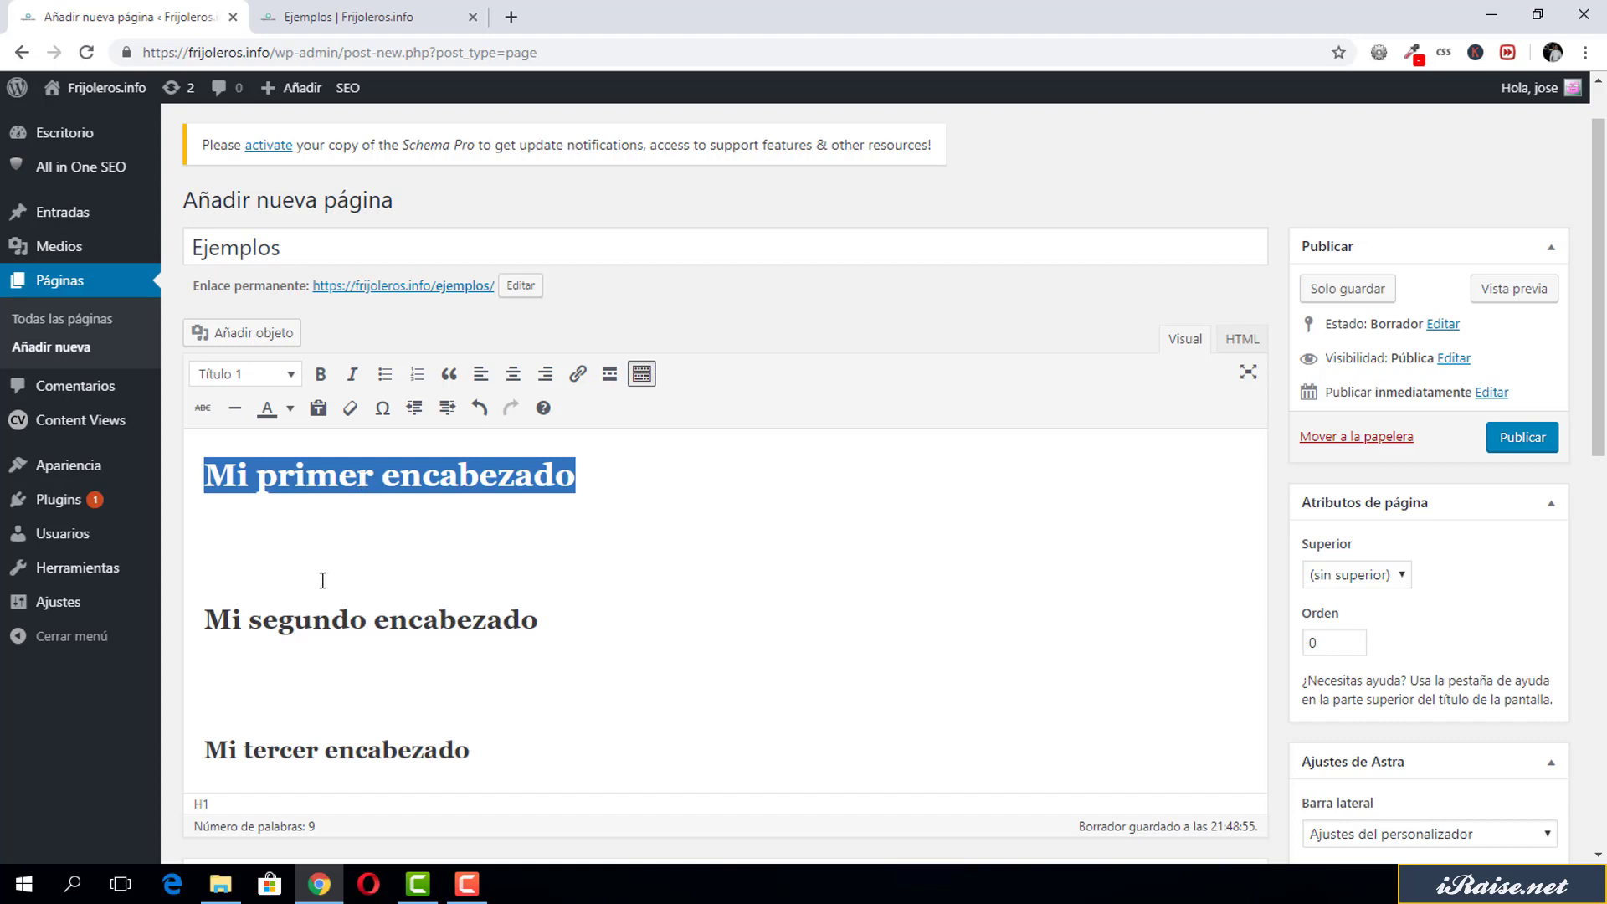
pyautogui.click(316, 619)
pyautogui.tripleClick(423, 624)
pyautogui.doubleClick(390, 471)
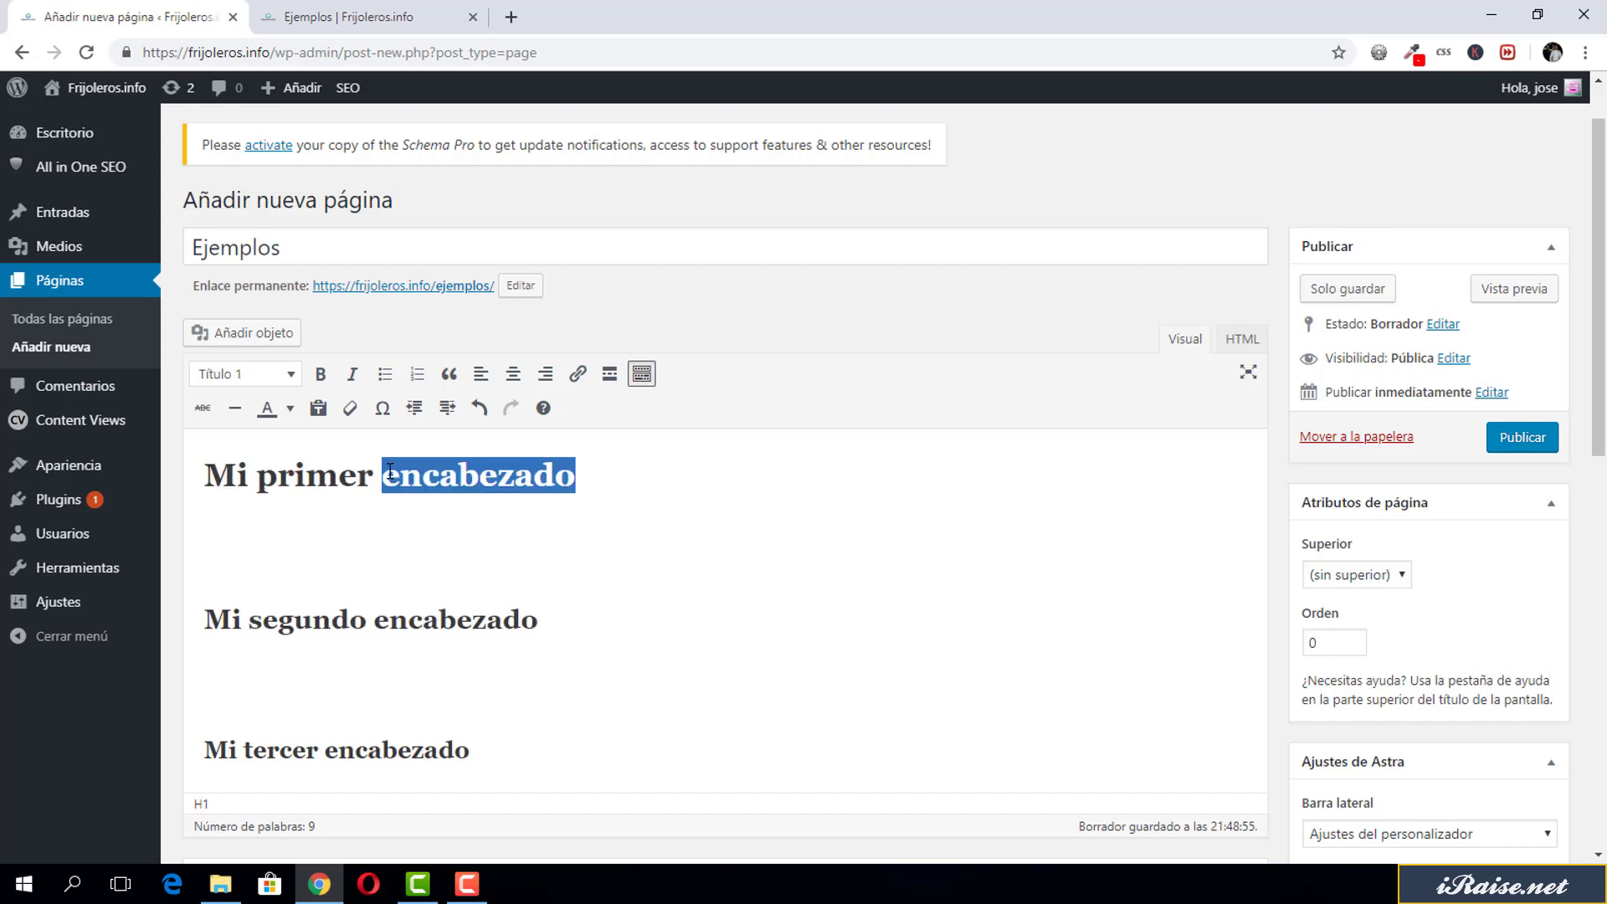
pyautogui.tripleClick(390, 472)
pyautogui.tripleClick(377, 737)
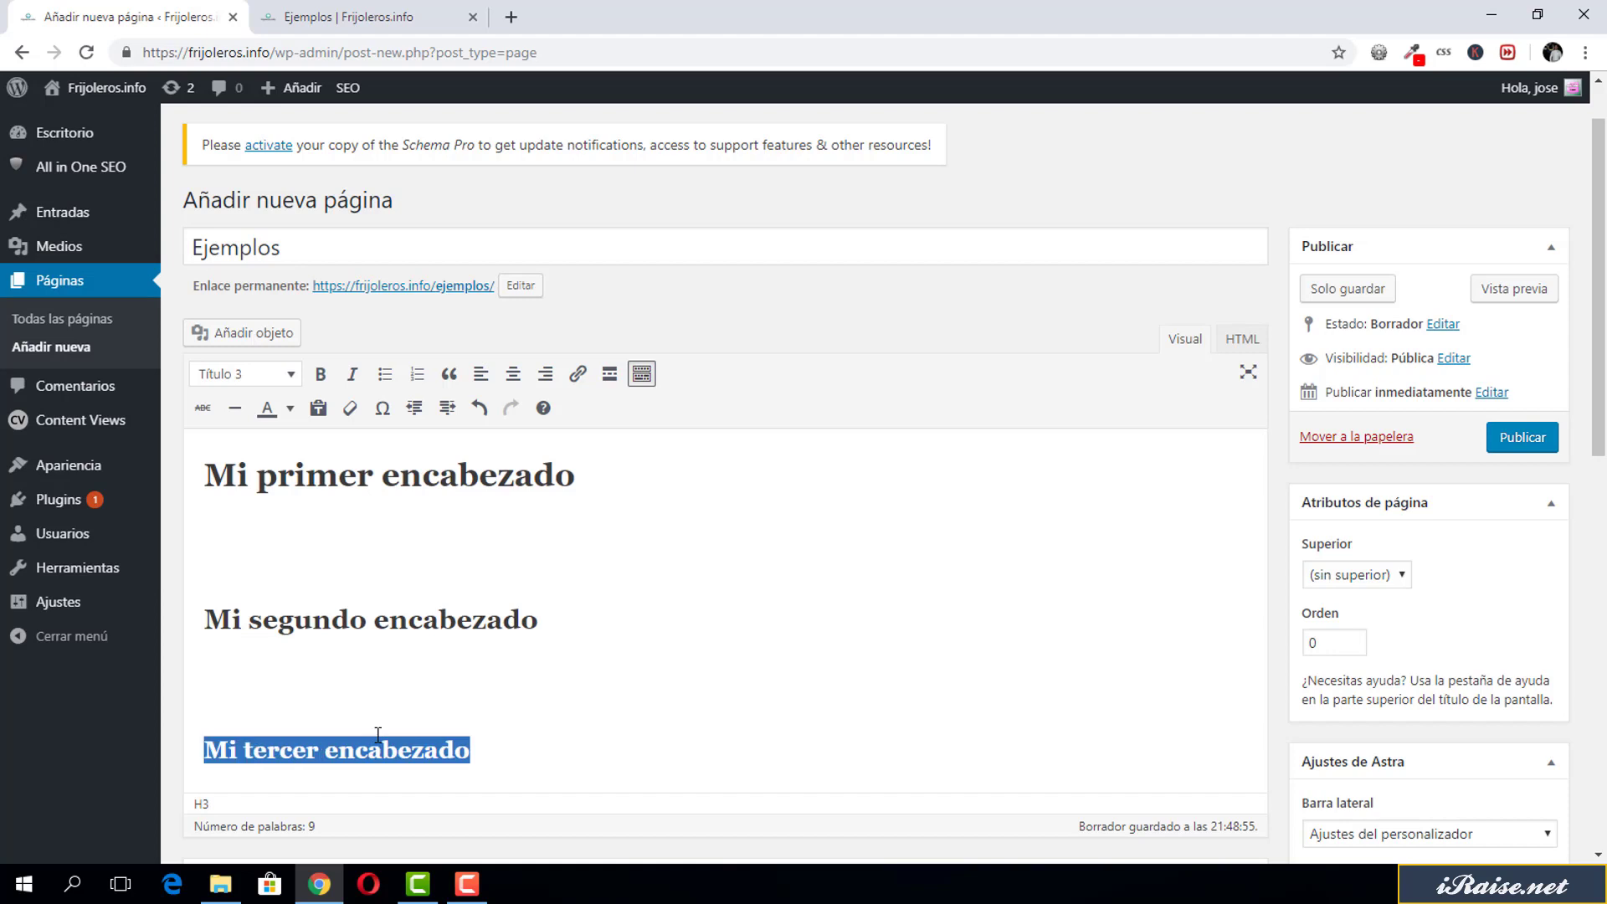
pyautogui.tripleClick(342, 626)
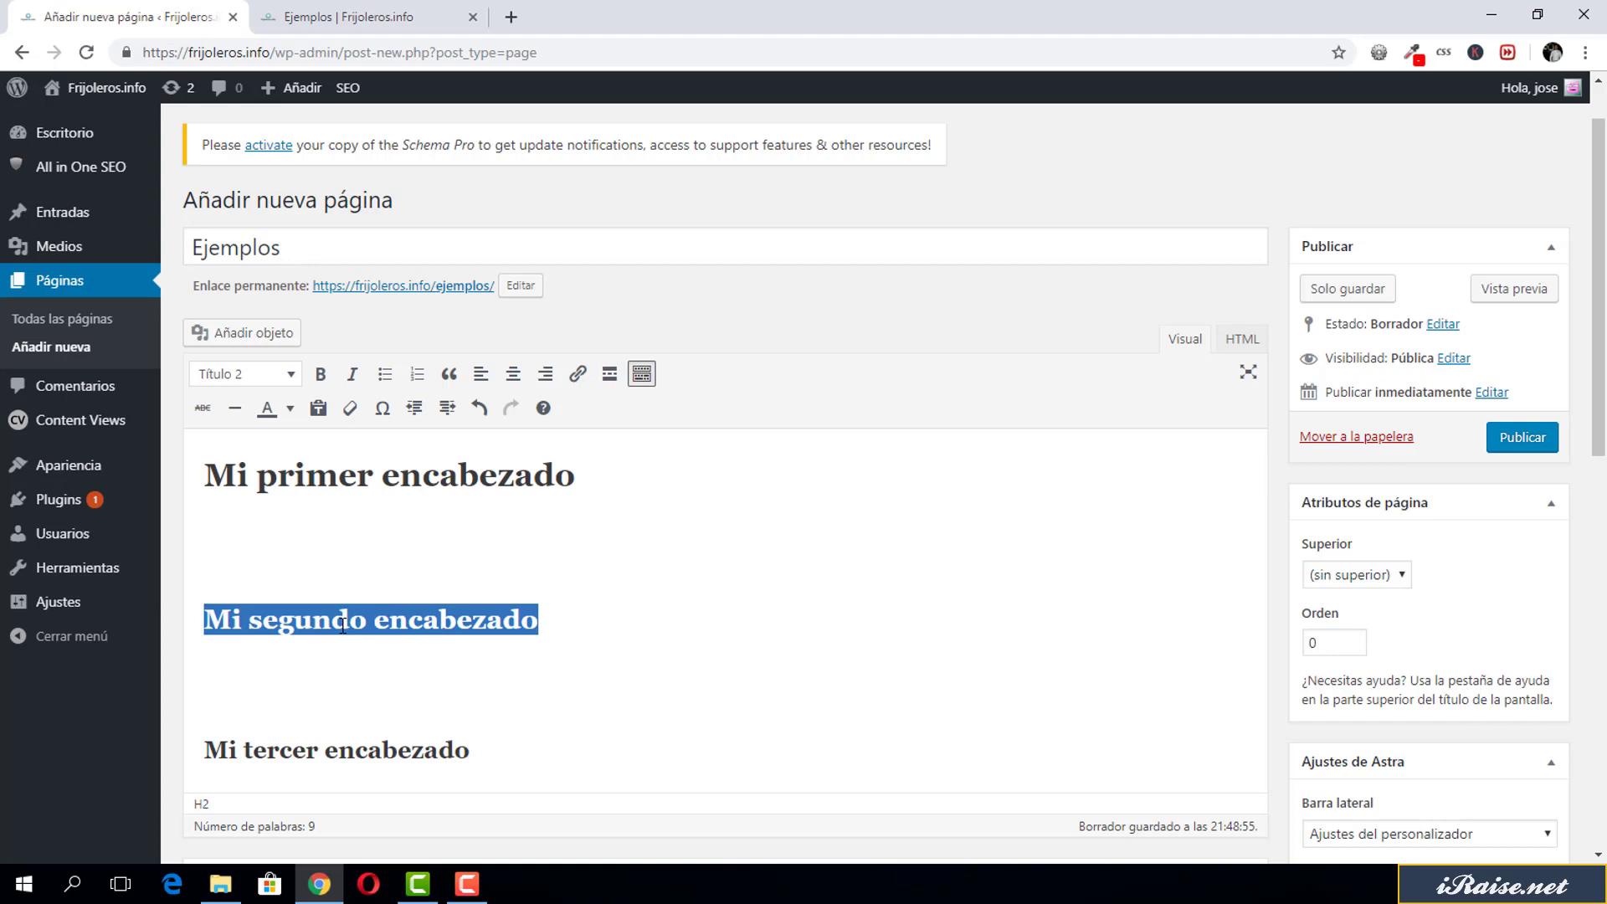
pyautogui.tripleClick(344, 626)
# Delete the second and third headings and replace the text of the first one with "Animales".
pyautogui.moveTo(500, 751); pyautogui.dragTo(233, 519)
pyautogui.press('BackSpace')
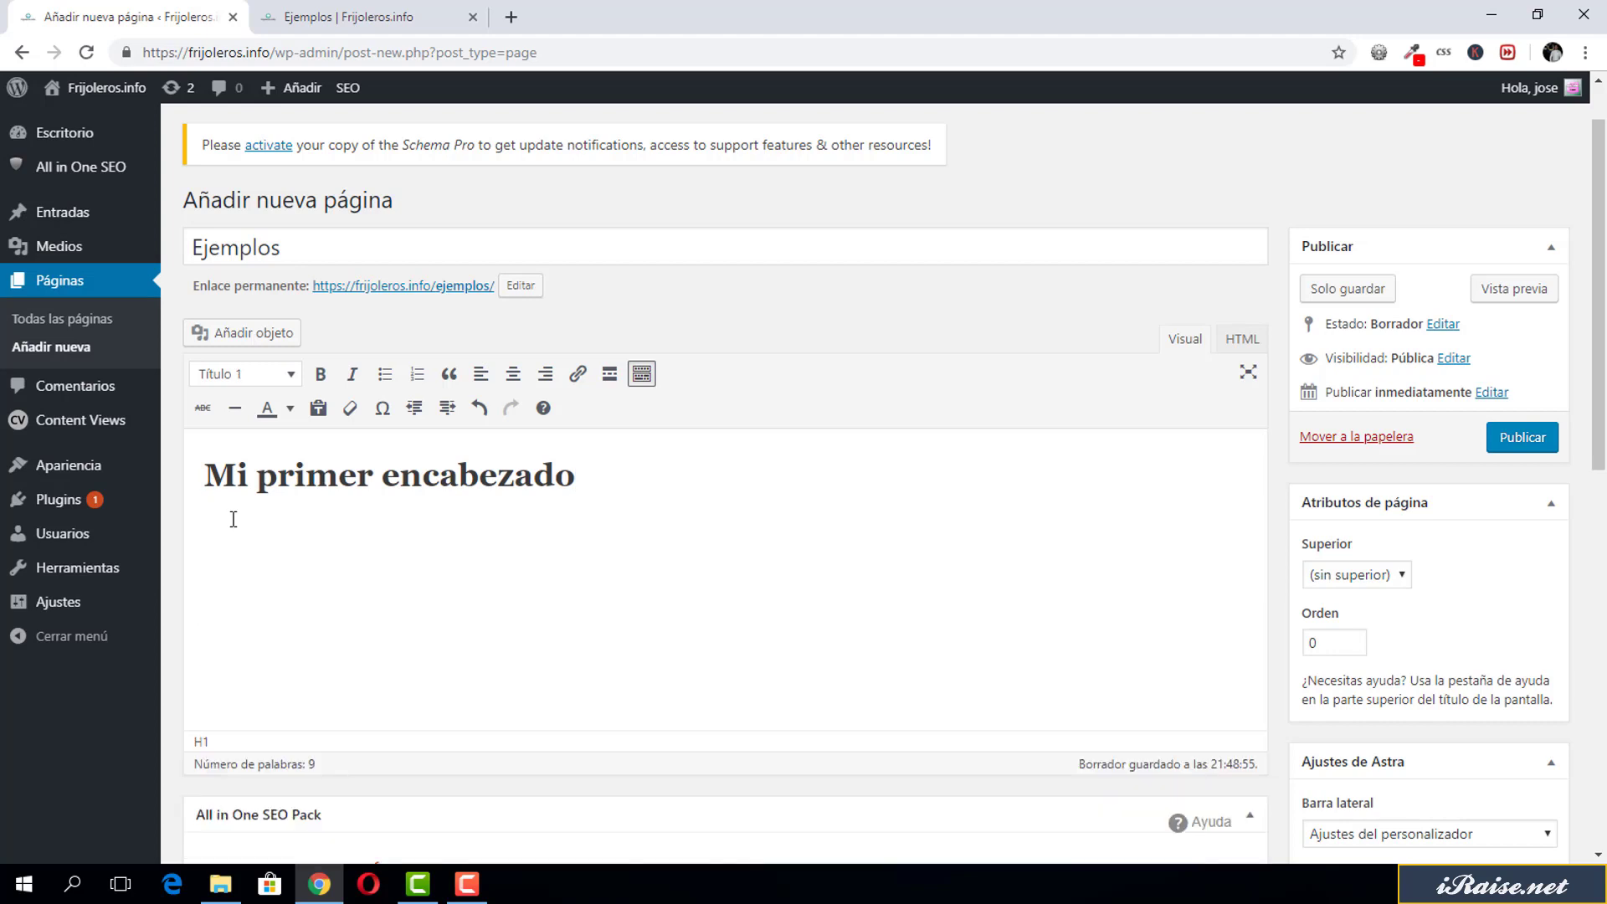
pyautogui.tripleClick(275, 471)
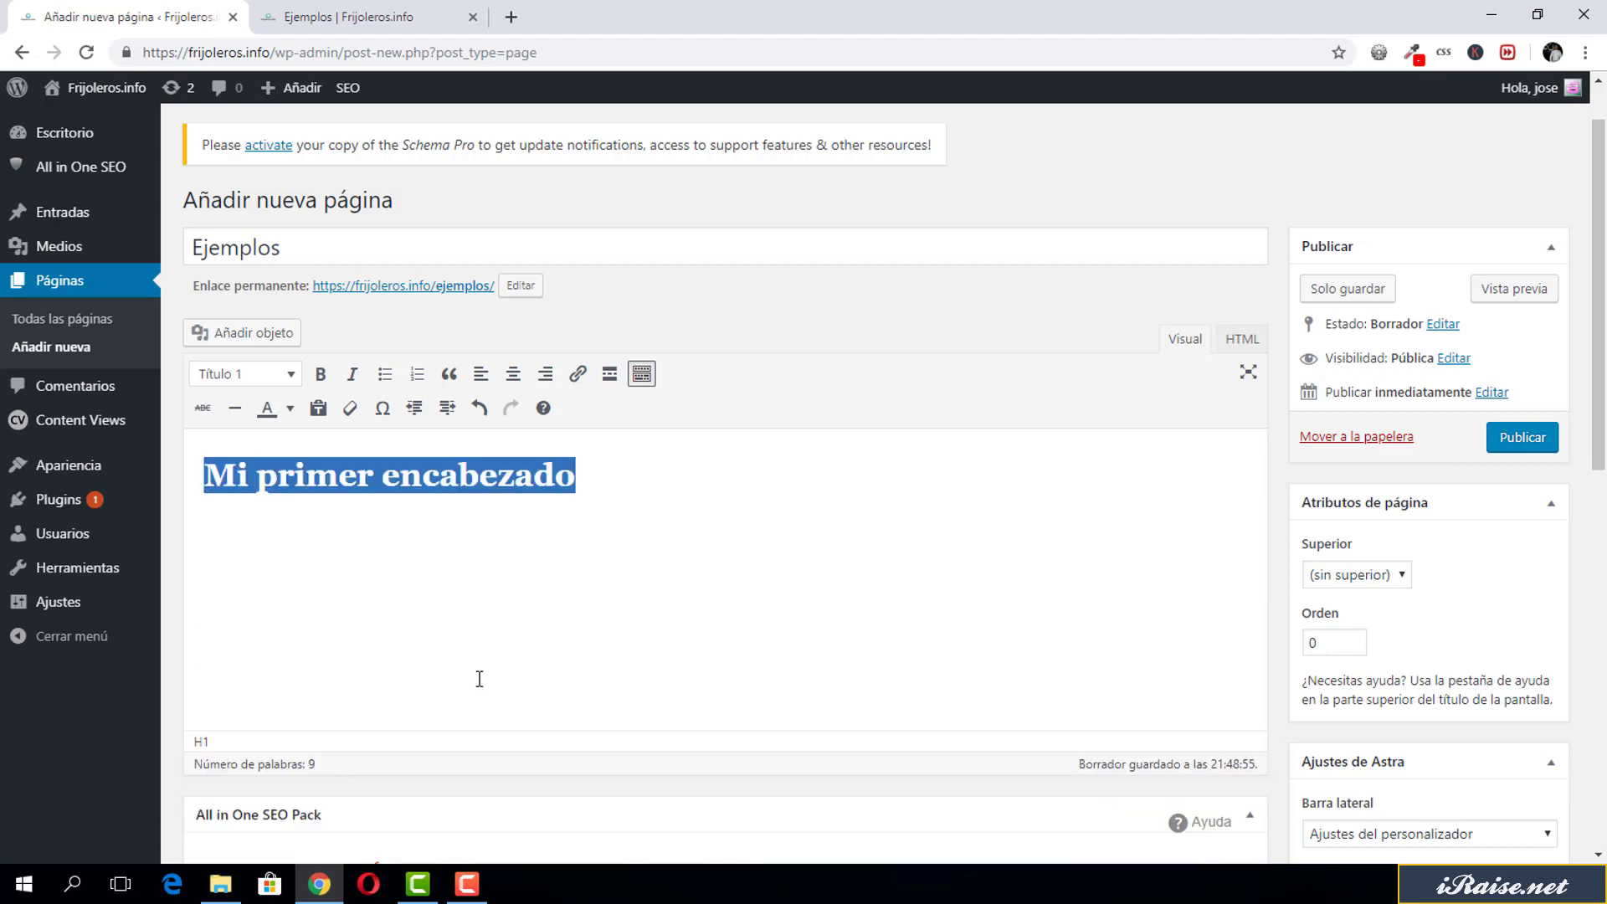
pyautogui.write('Animales')
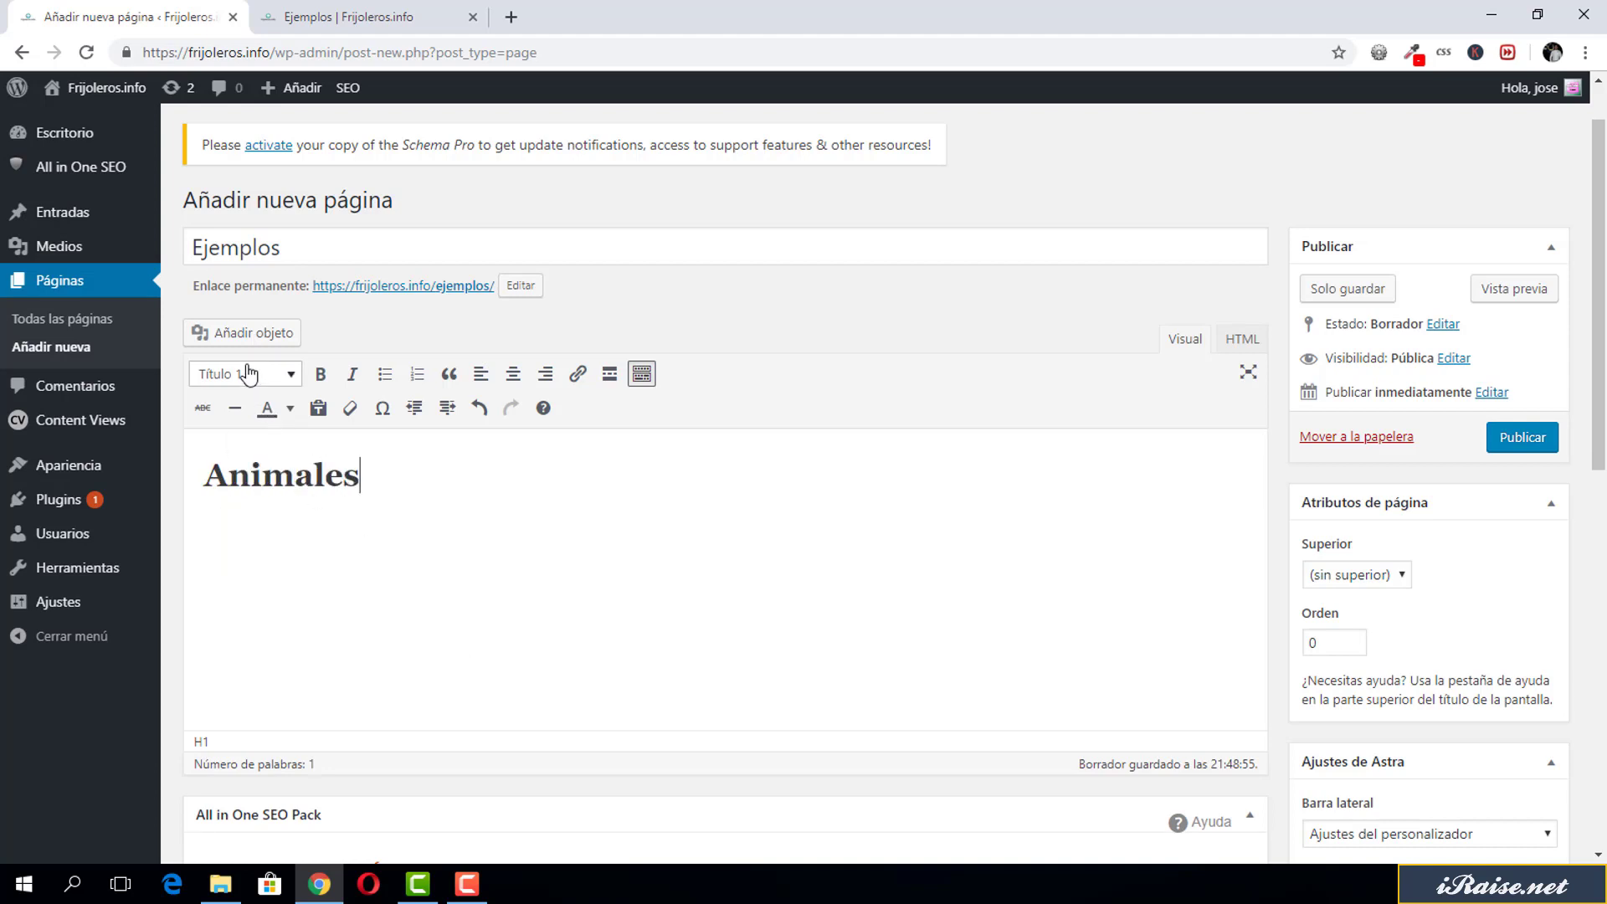
pyautogui.click(306, 517)
# Change the page title to "Animales" and delete the "Animales" heading from the page body.
pyautogui.click(285, 247)
pyautogui.moveTo(284, 247); pyautogui.dragTo(183, 276)
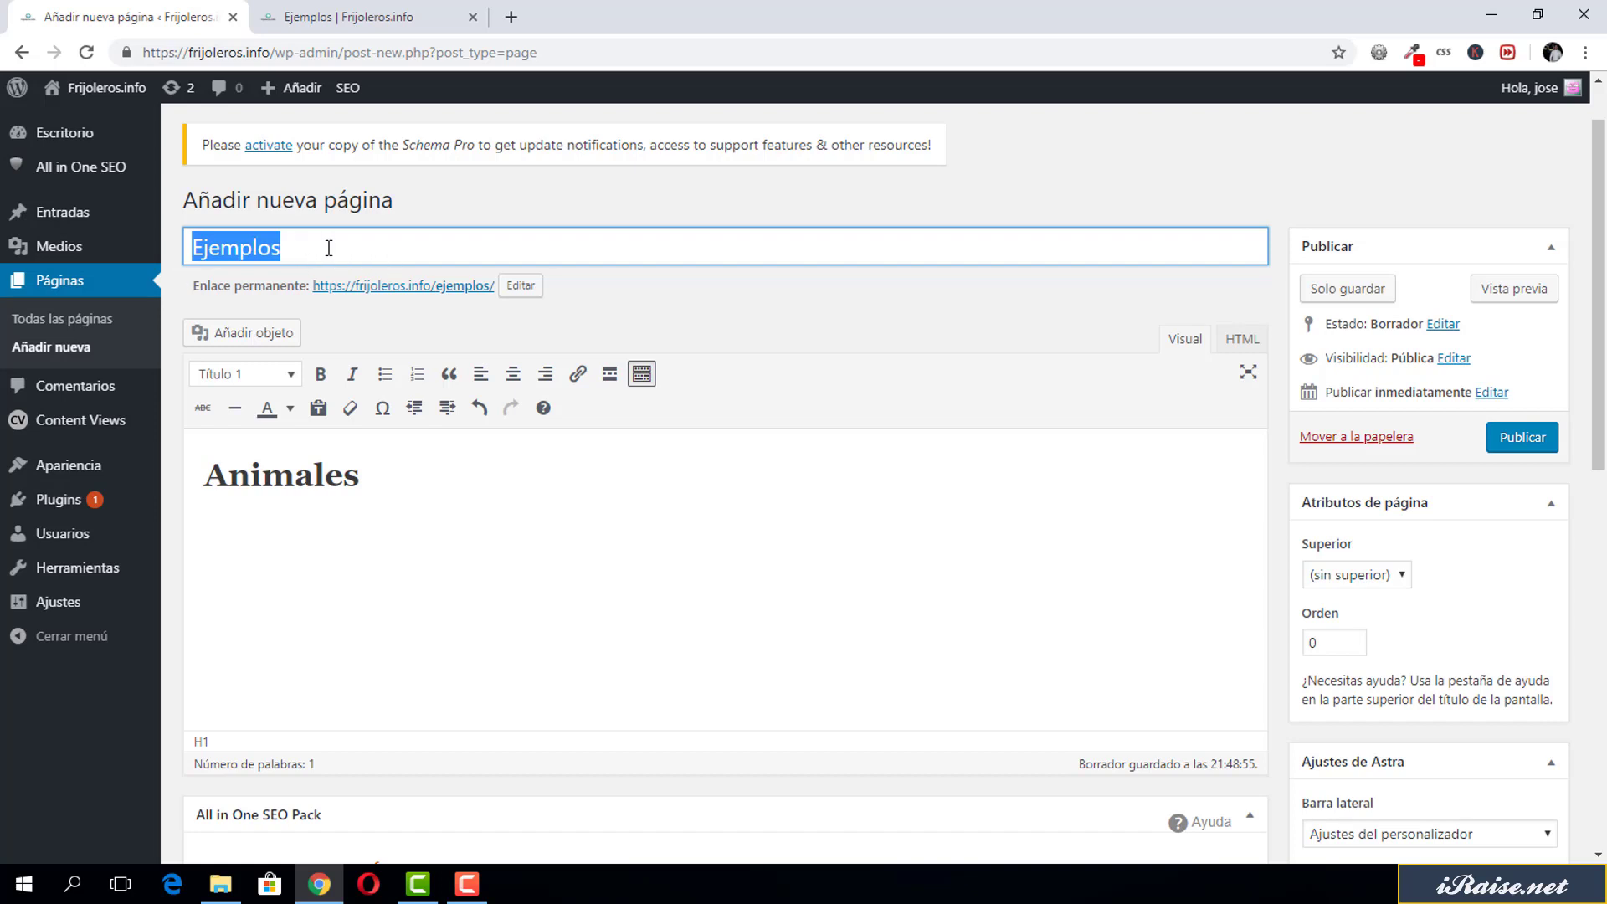
pyautogui.write('Animales')
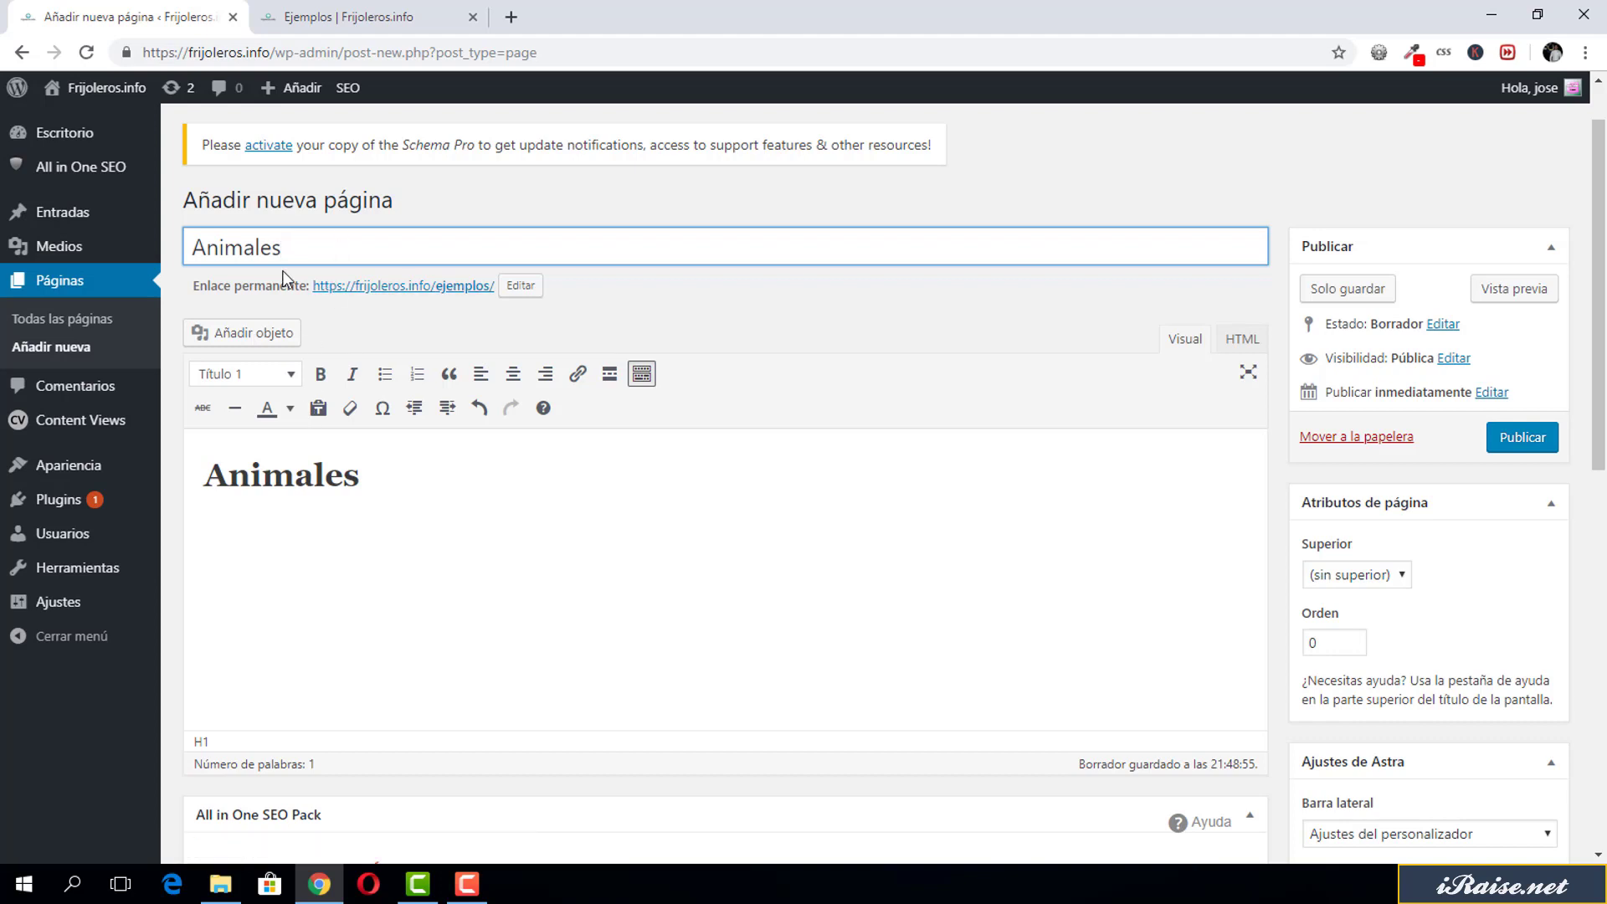
pyautogui.doubleClick(334, 467)
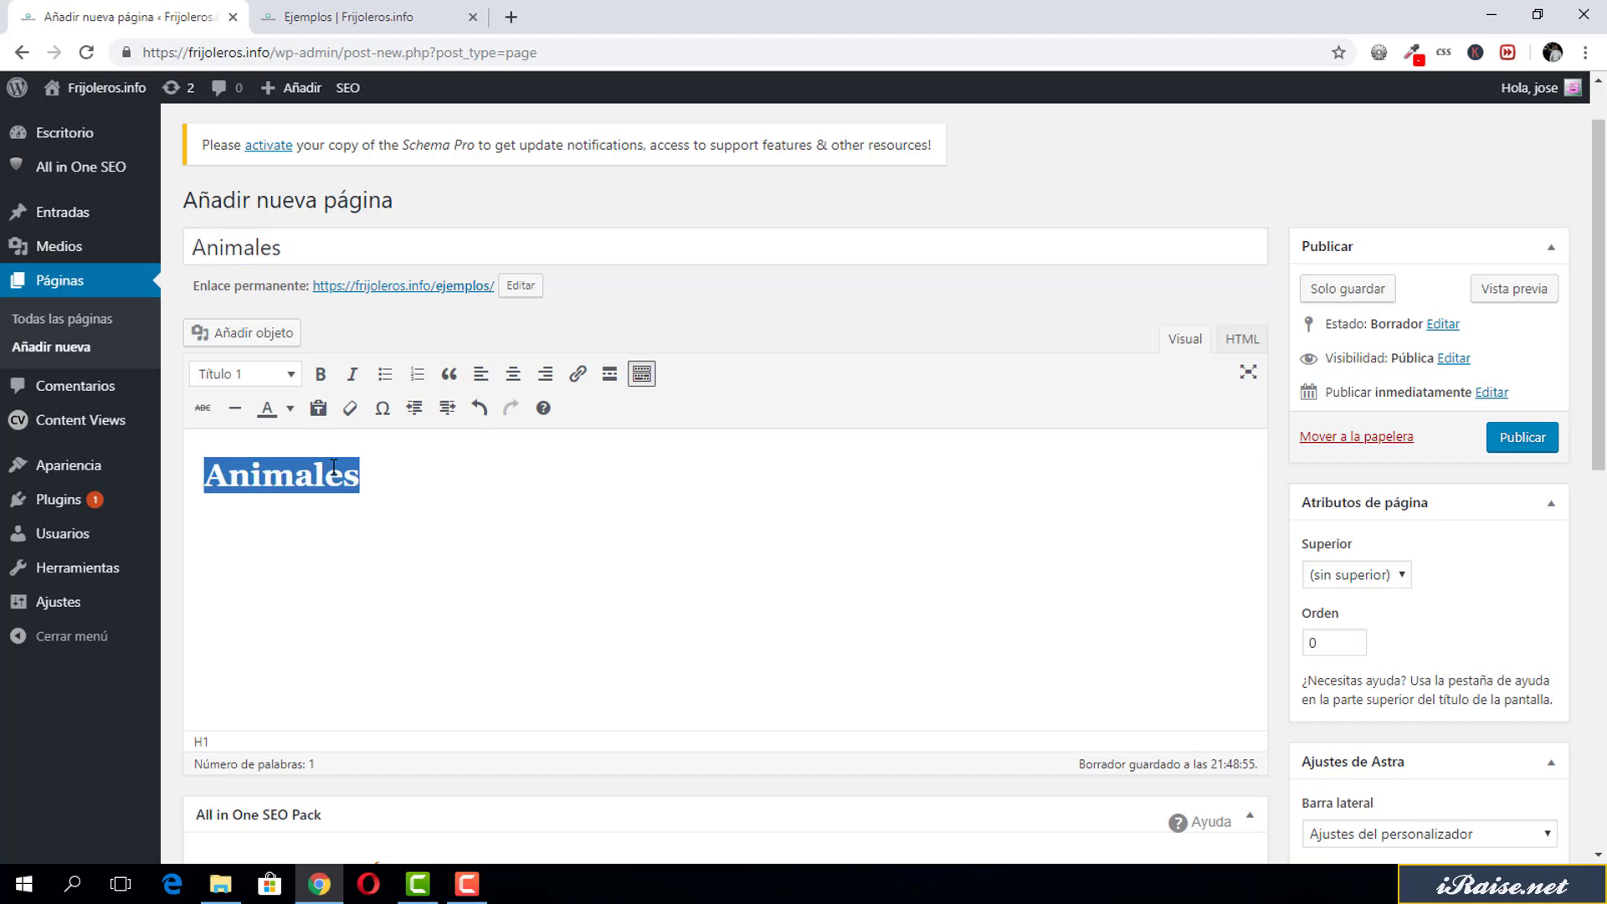
pyautogui.press('BackSpace')
pyautogui.press('BackSpace')
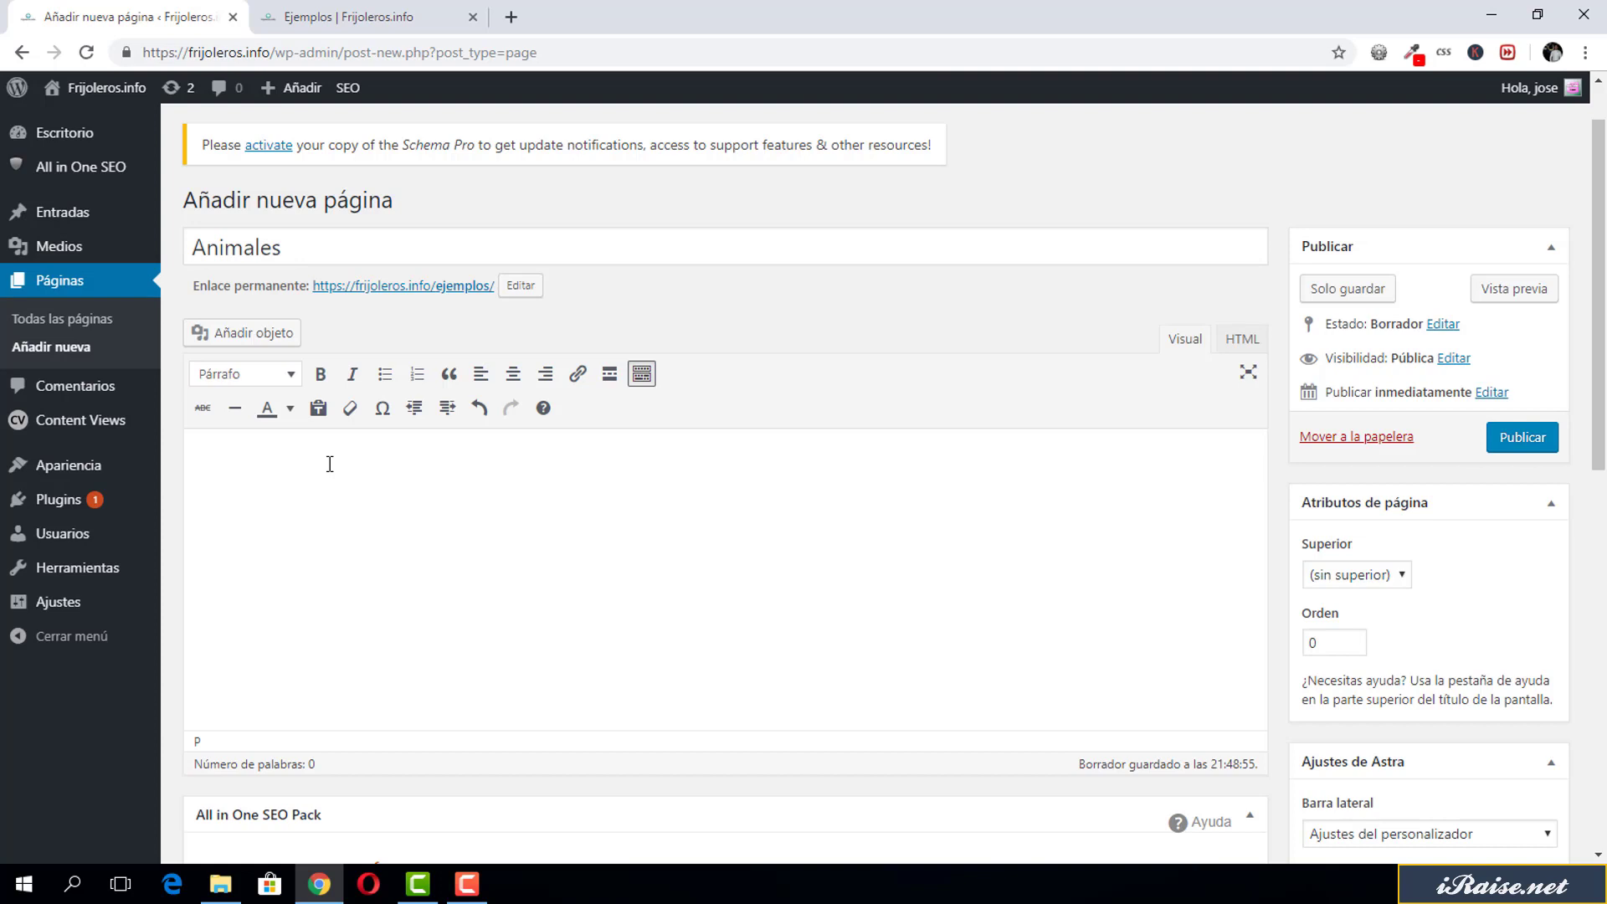
# Enter "Gatos" and "Perros" on separate lines in the page body and format both as Título 2.
pyautogui.write('Gatos')
pyautogui.press('Return')
pyautogui.write('Perros')
pyautogui.click(223, 373)
pyautogui.click(285, 460)
pyautogui.click(228, 507)
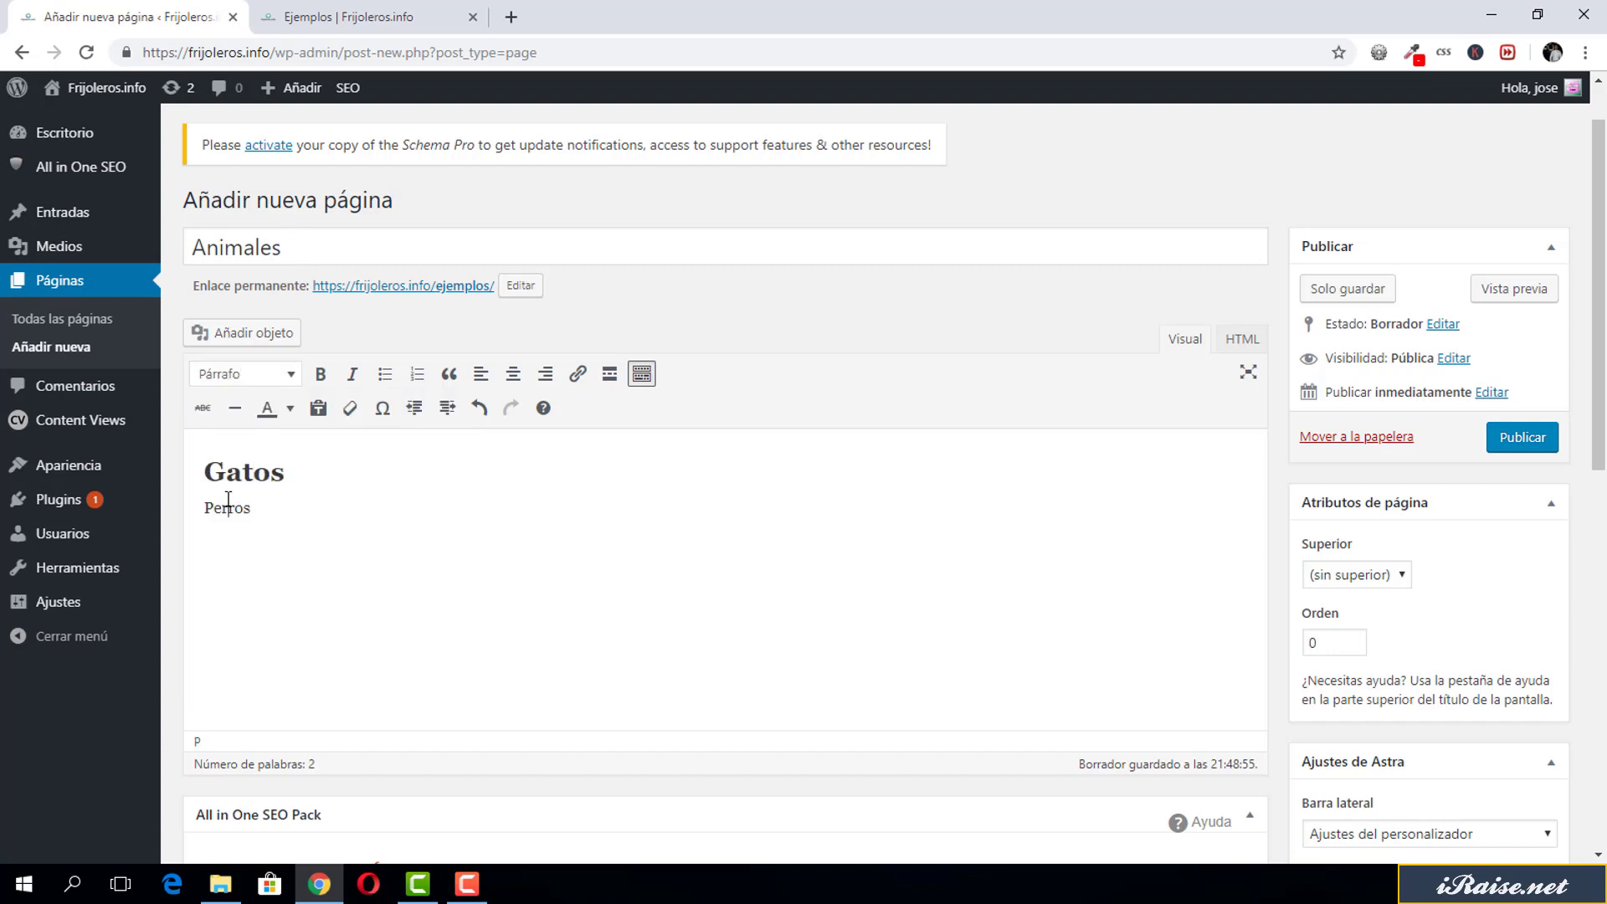
pyautogui.click(285, 374)
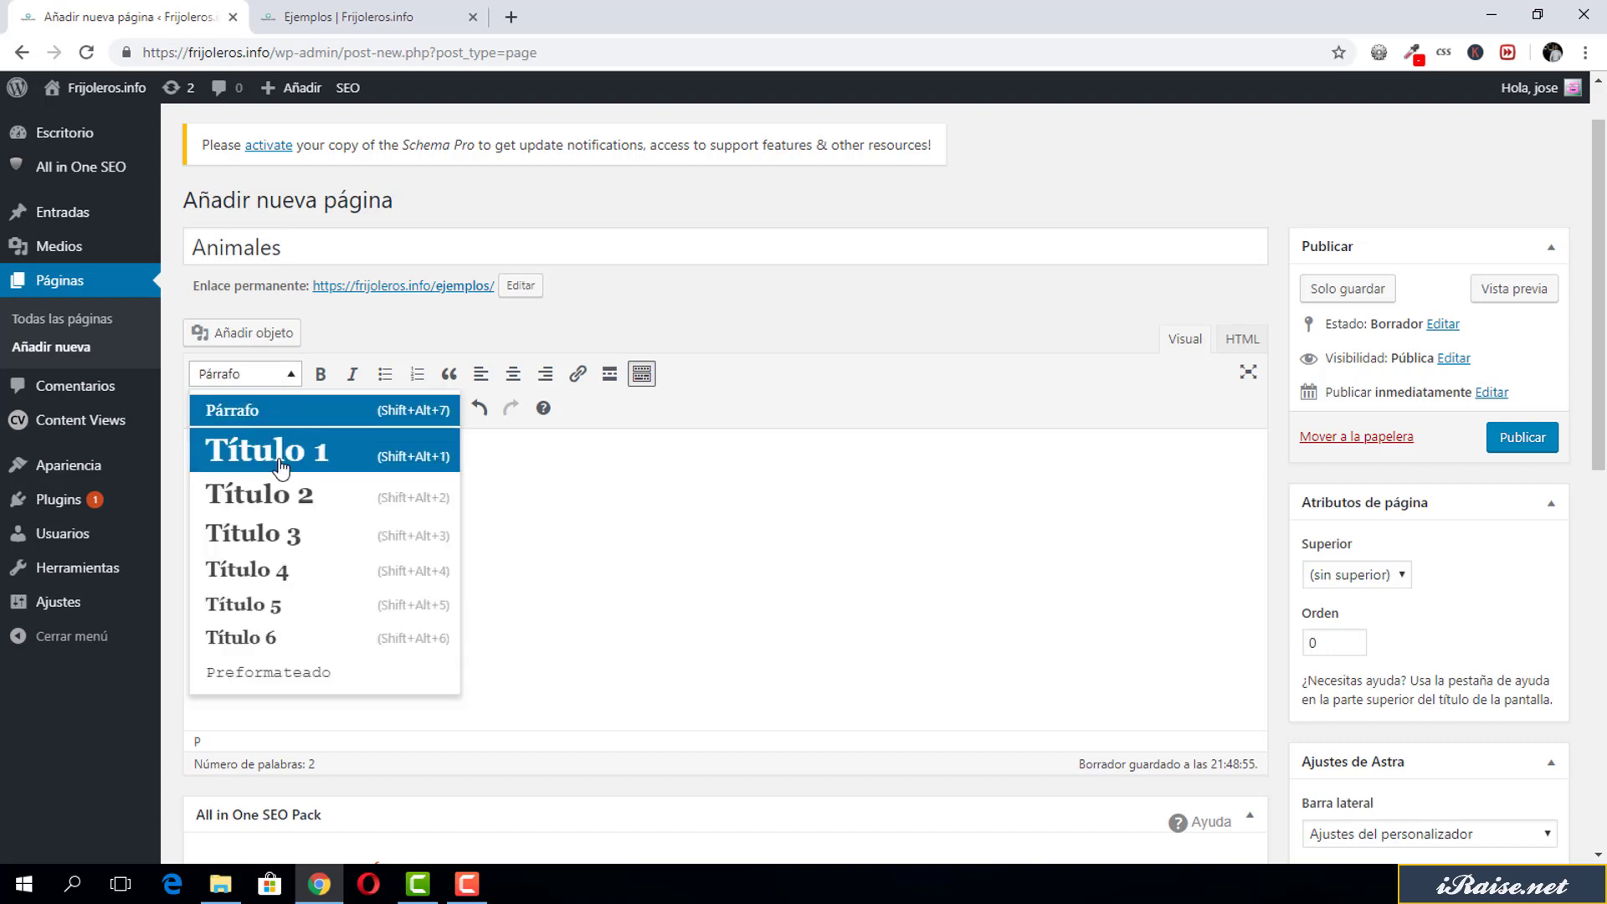
pyautogui.click(279, 490)
# Insert a blank line above "Gatos" and another between "Gatos" and "Perros".
pyautogui.click(343, 482)
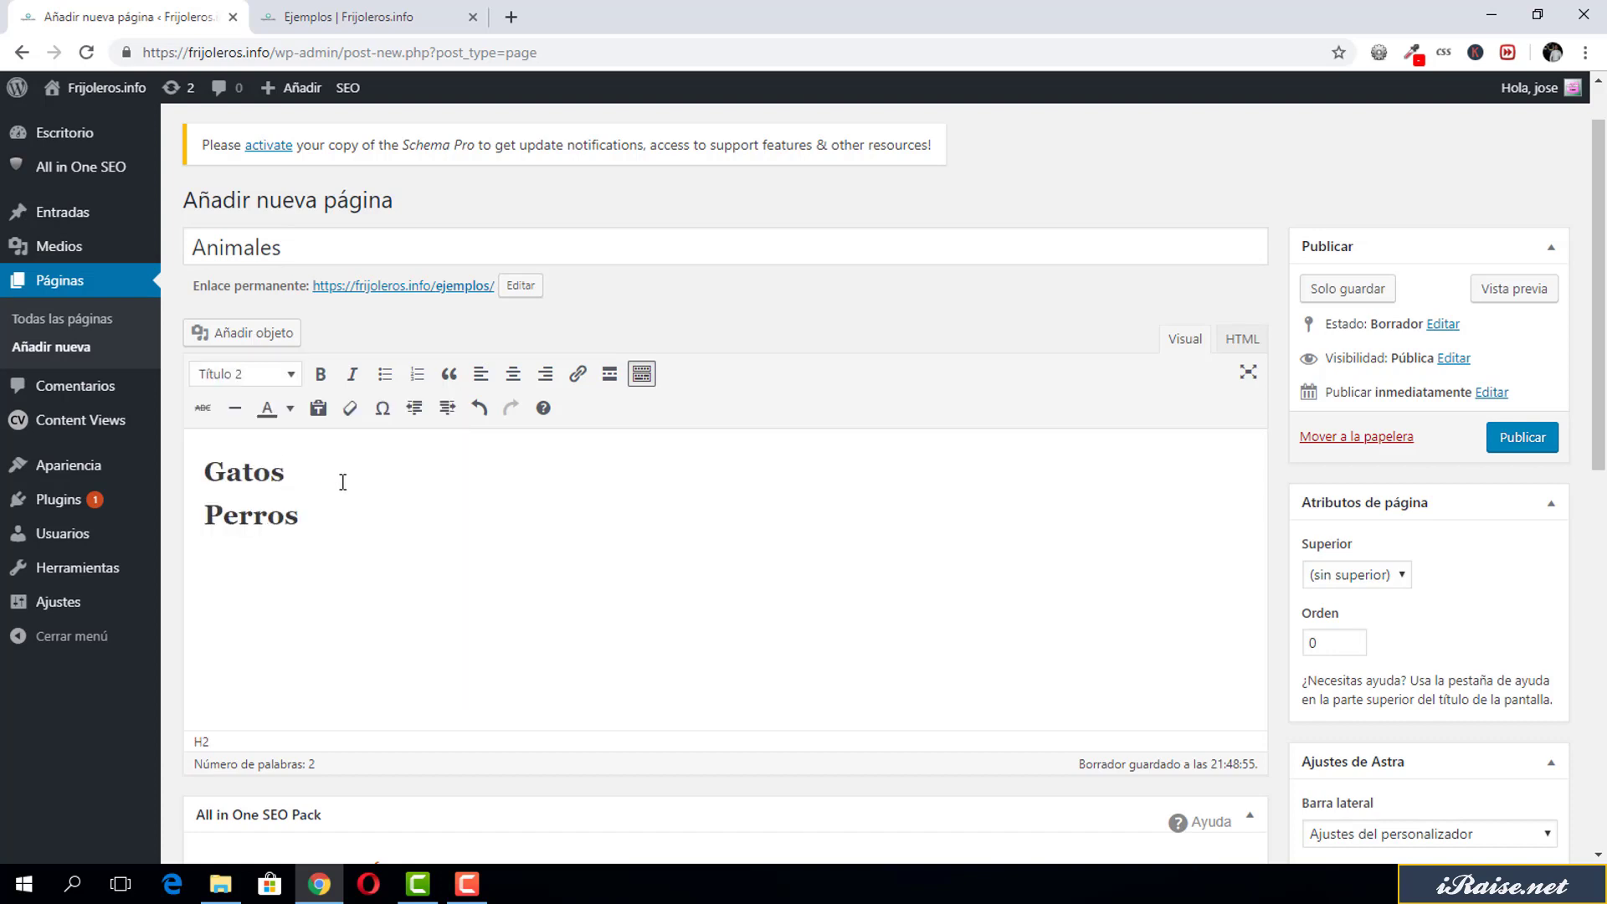
pyautogui.press('Return')
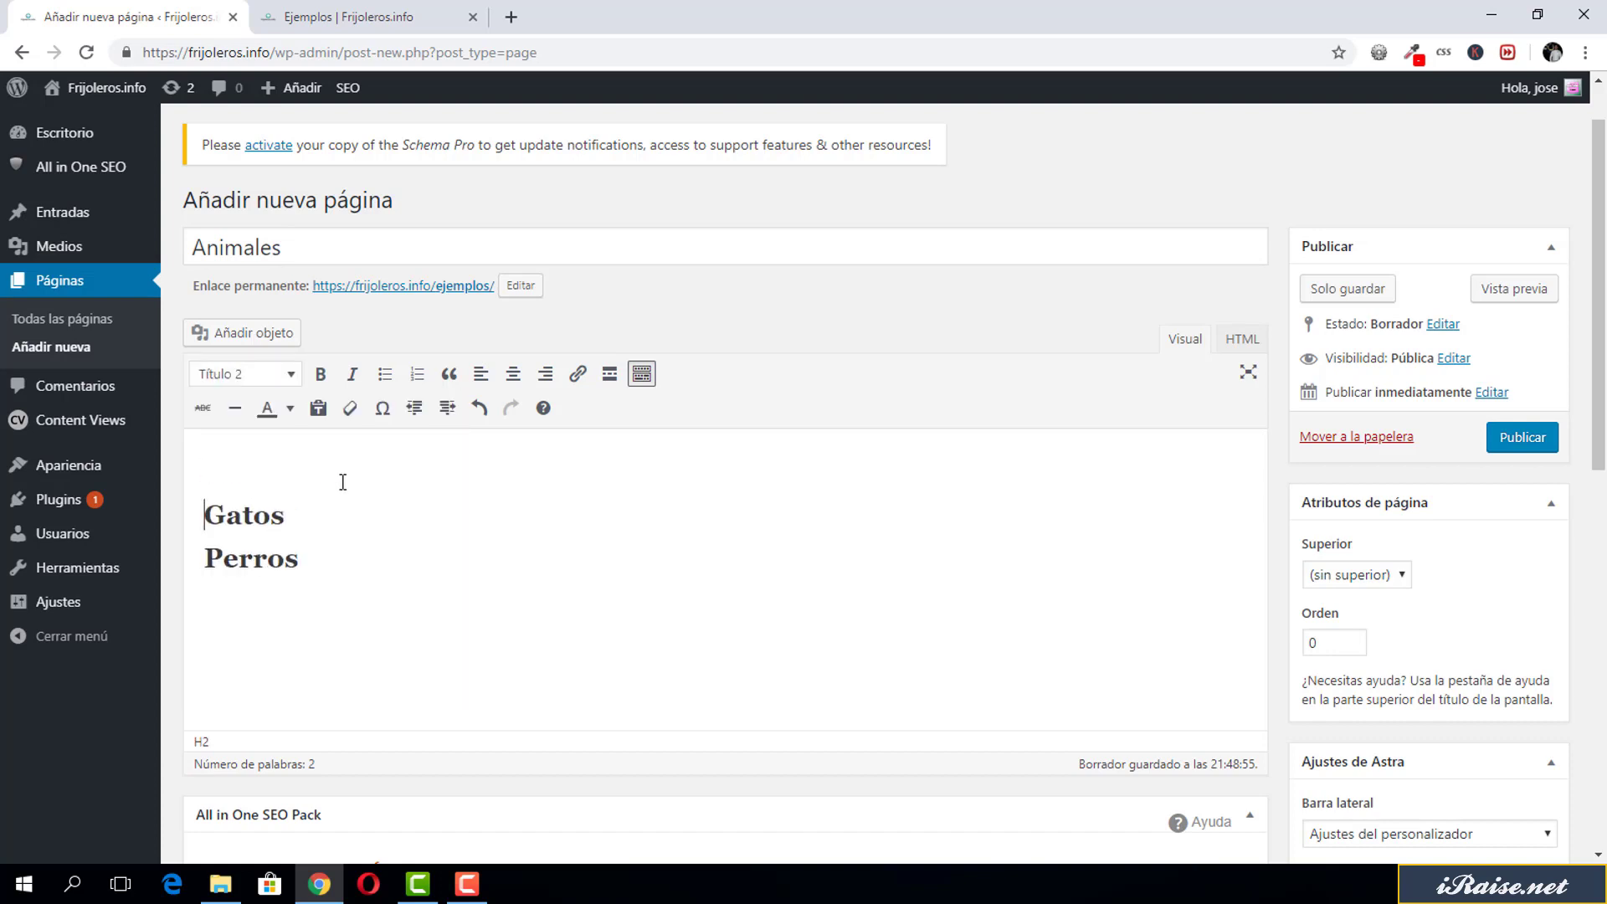
pyautogui.click(262, 374)
pyautogui.click(288, 410)
pyautogui.click(320, 478)
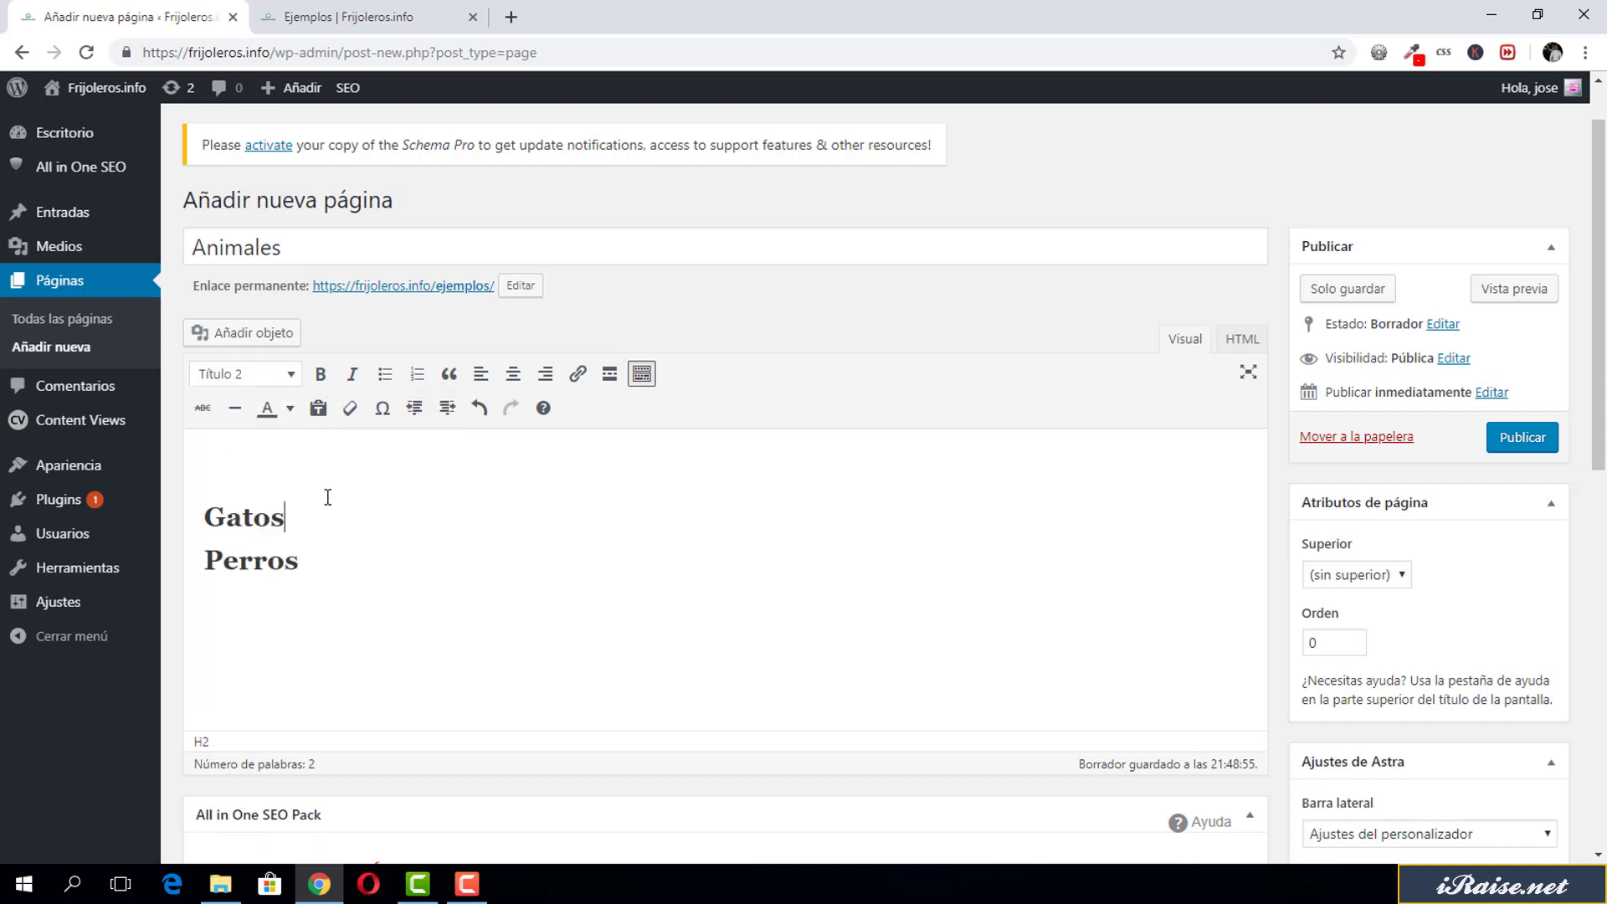
pyautogui.click(280, 437)
pyautogui.click(322, 510)
pyautogui.press('Return')
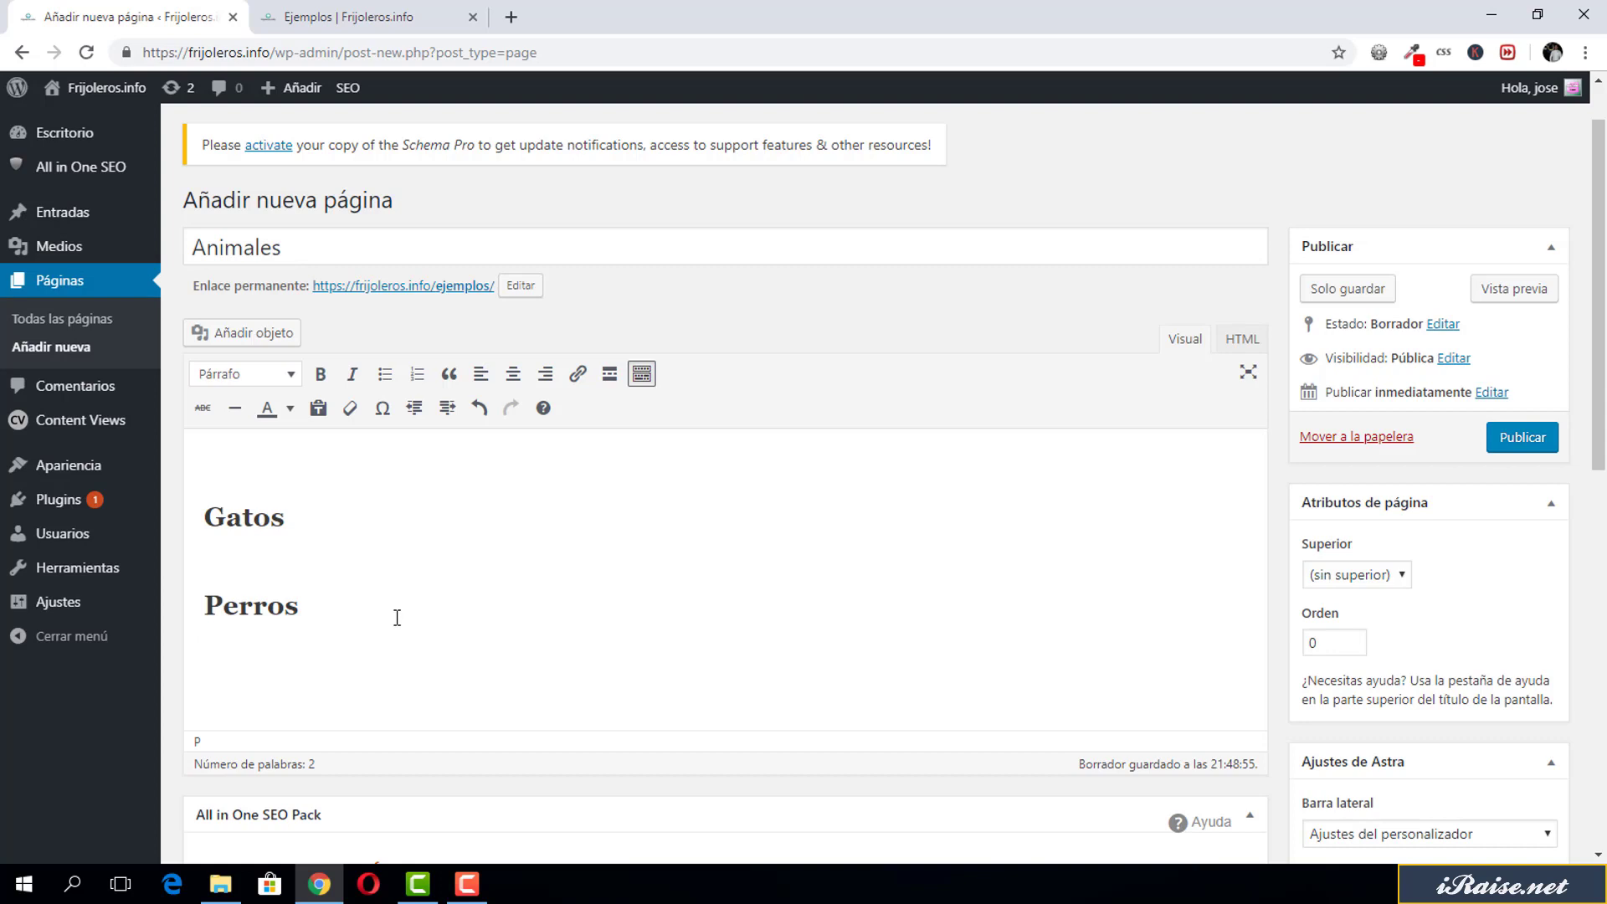
# Add the lines "Ranas" and "Loros" below "Perros", separated by blank space.
pyautogui.press('Return')
pyautogui.write('Ranas')
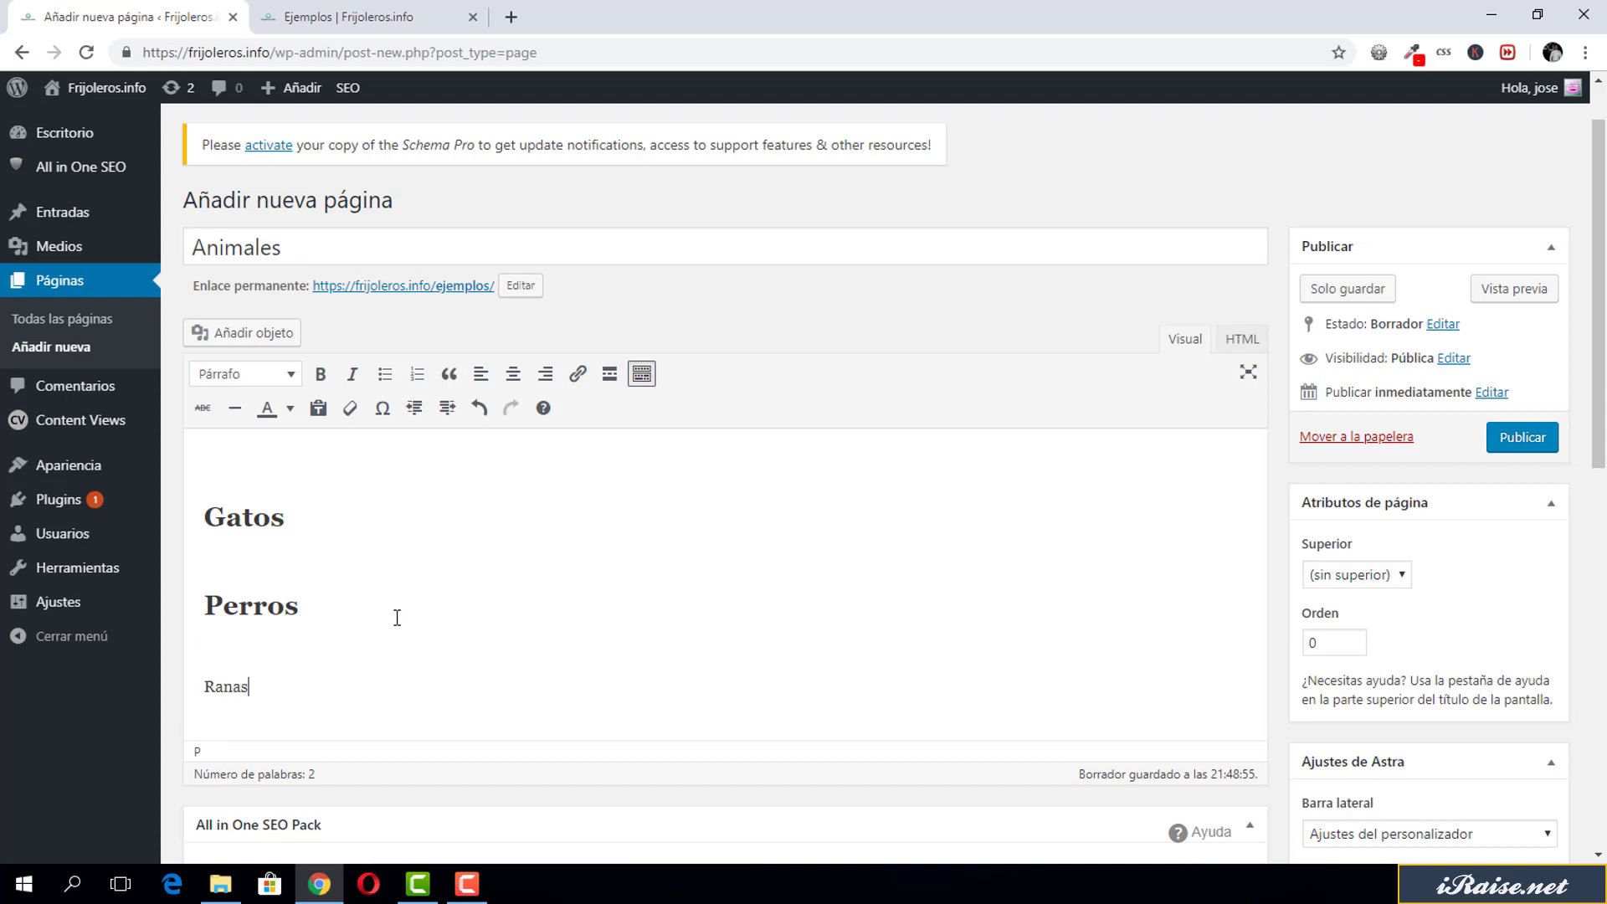
pyautogui.press('Return')
pyautogui.press('Return')
pyautogui.write('Loros')
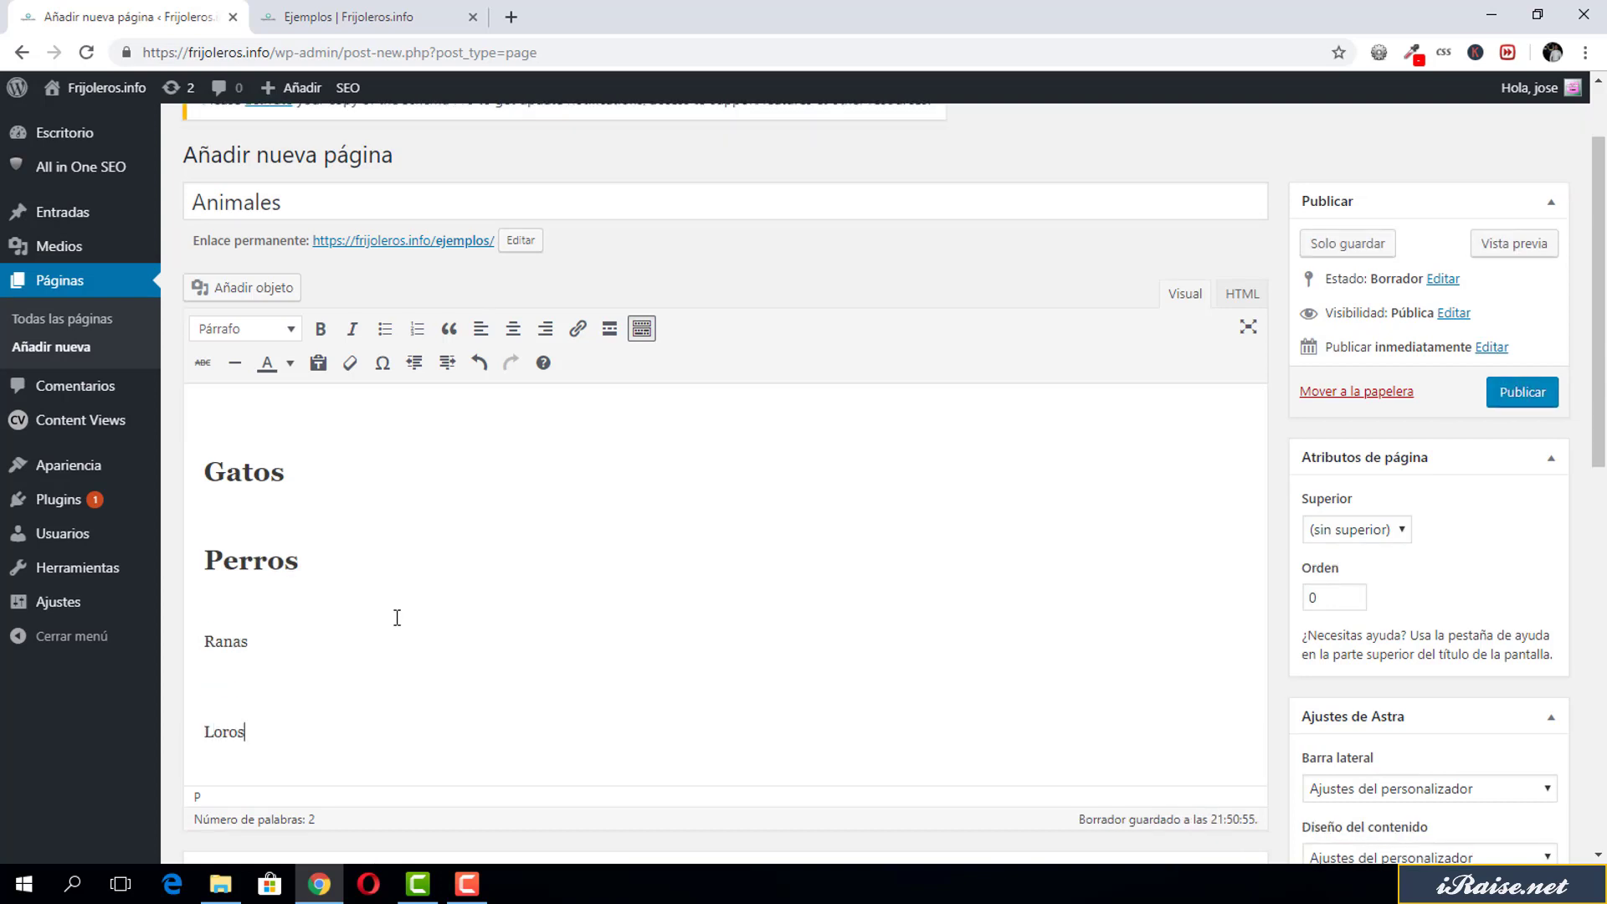
# Format "Ranas" and "Loros" as Título 2.
pyautogui.click(225, 642)
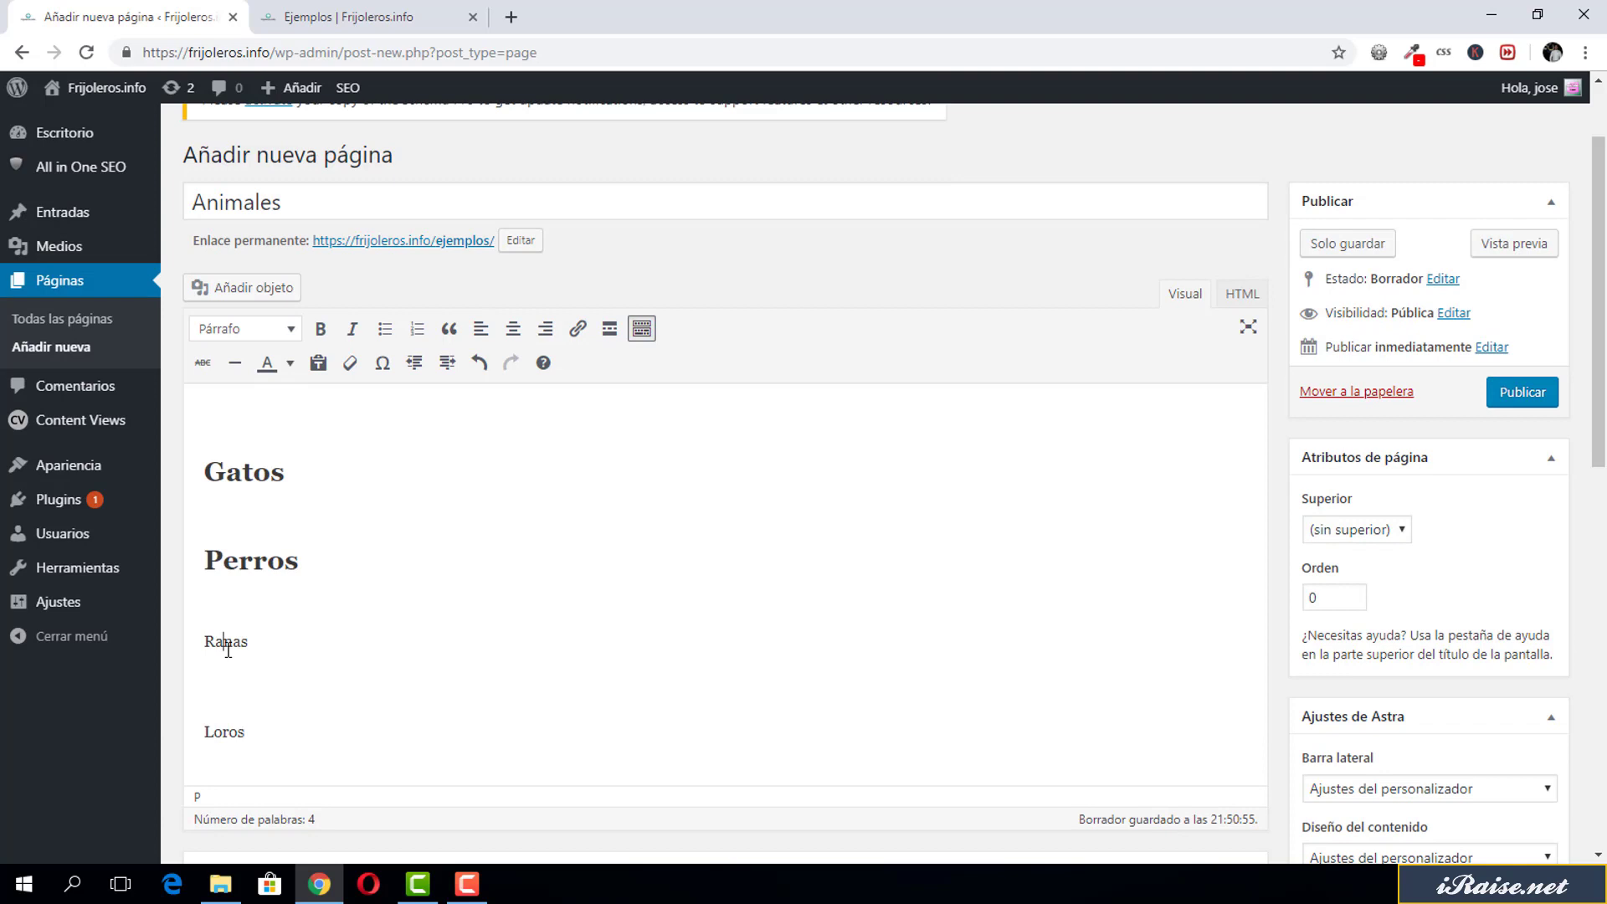
pyautogui.click(236, 329)
pyautogui.click(243, 459)
pyautogui.click(213, 730)
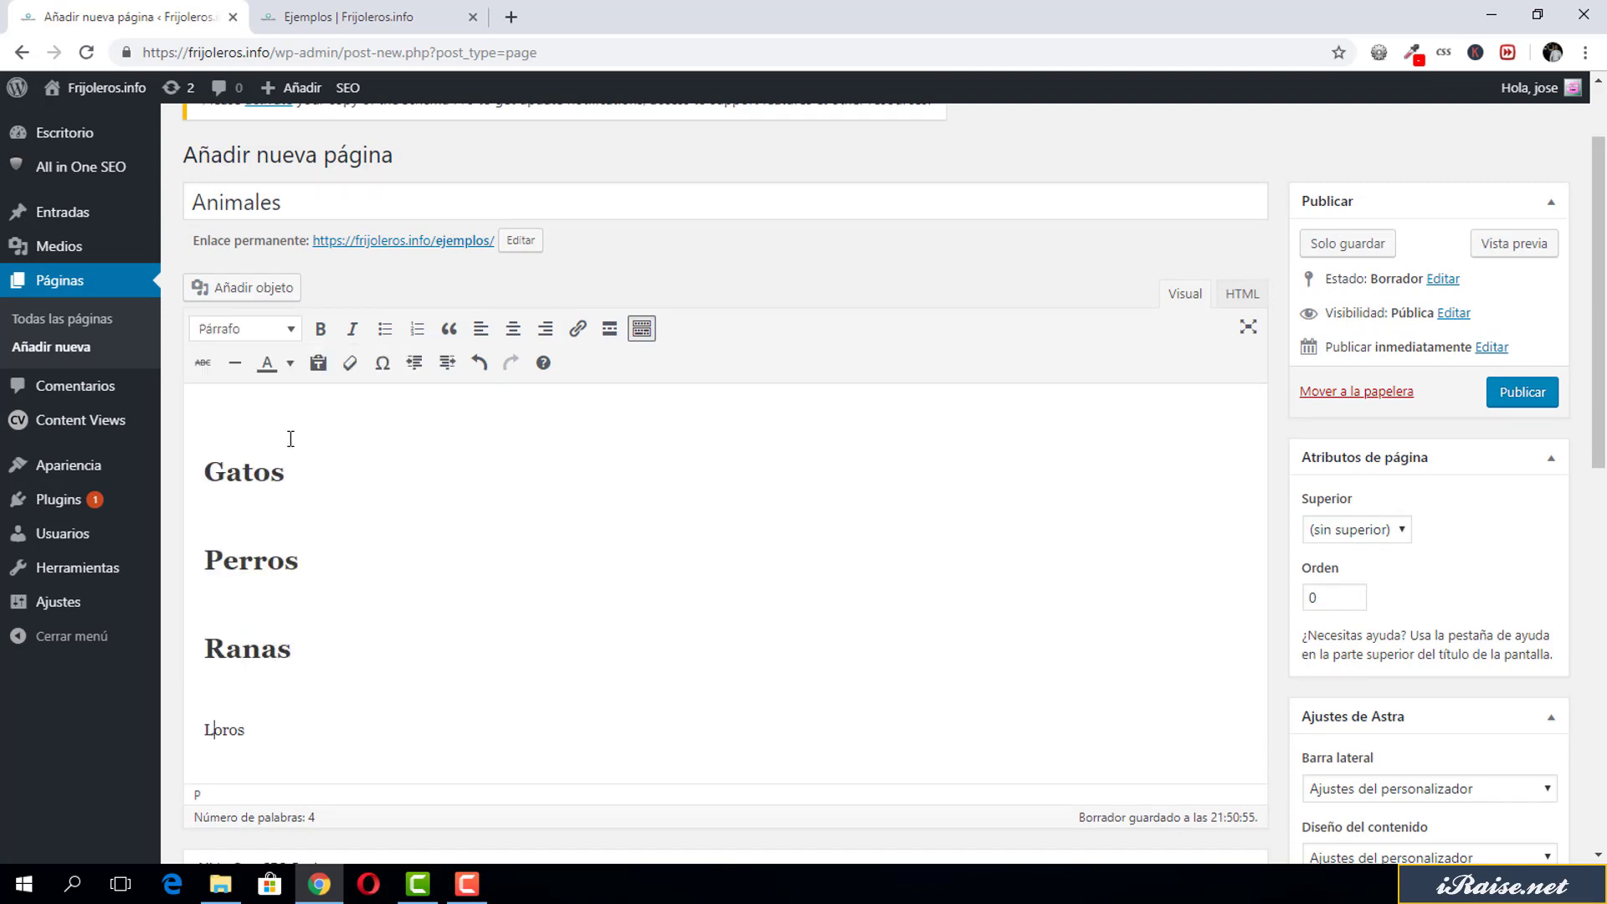
pyautogui.click(251, 329)
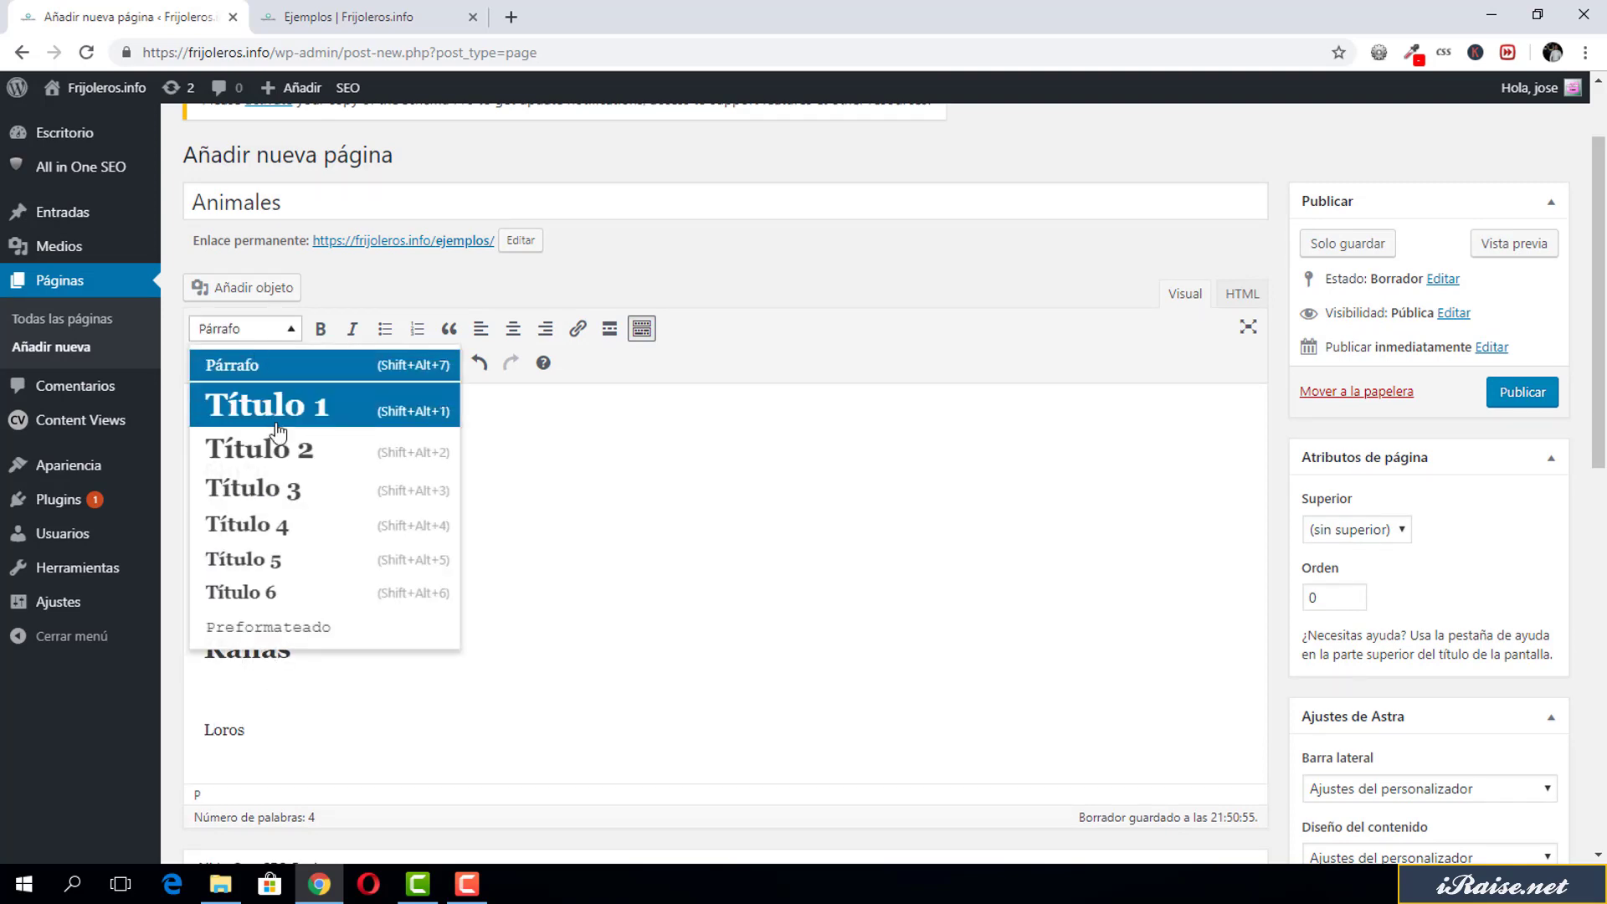
pyautogui.click(283, 459)
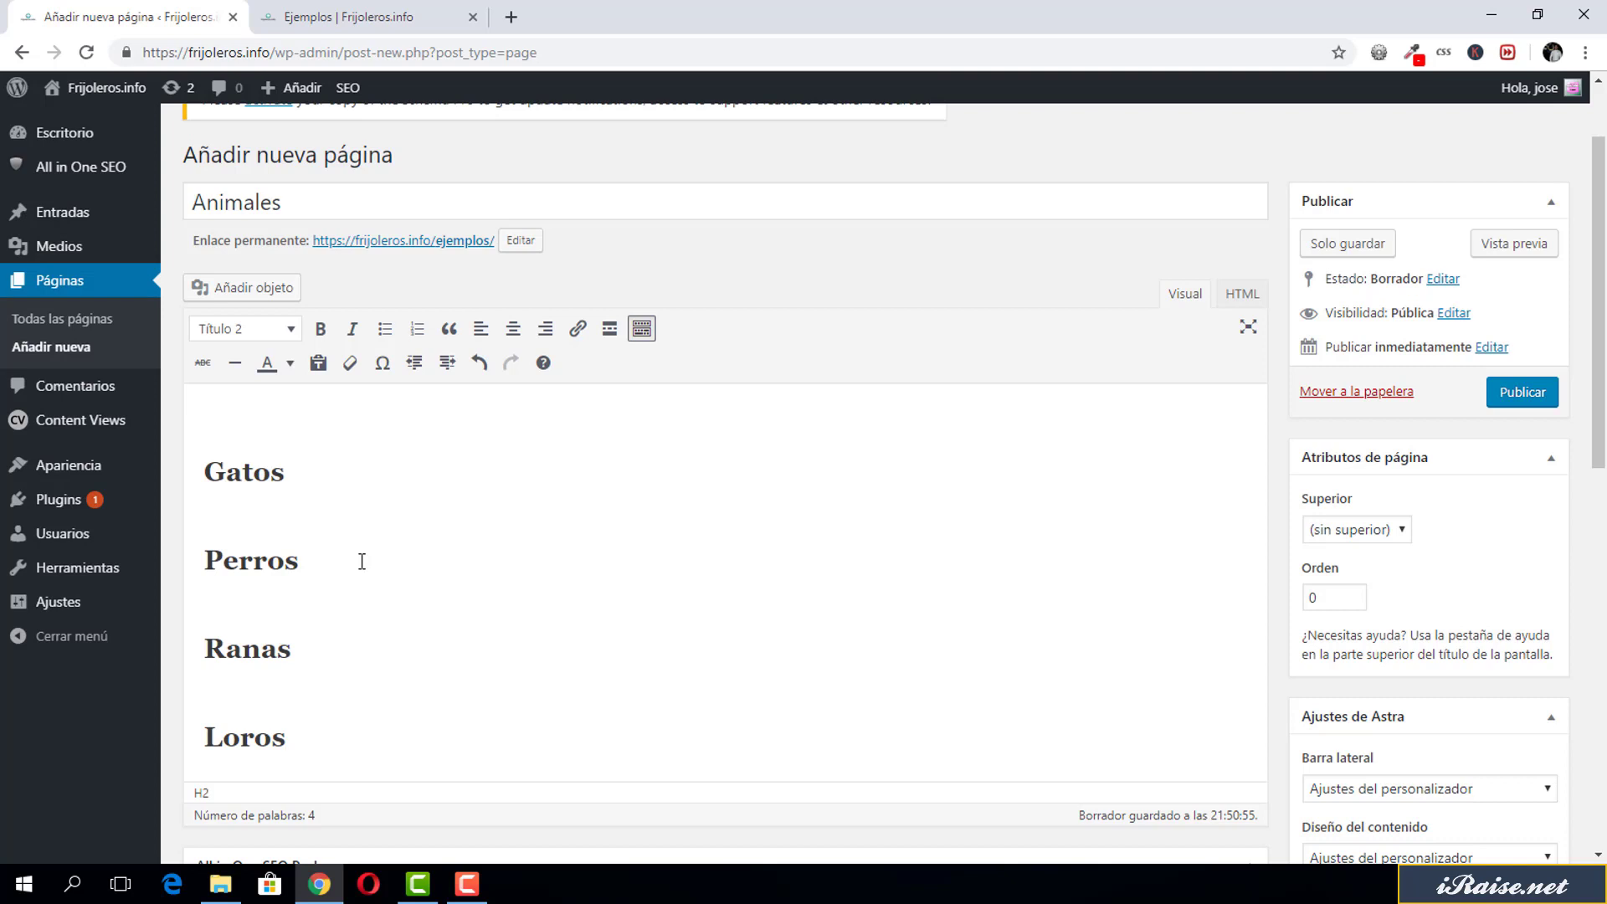
# Enter "Felinos" on the empty line above "Gatos" and format it as Título 2.
pyautogui.click(268, 432)
pyautogui.write(']F')
pyautogui.write('Felinos')
pyautogui.moveTo(282, 202); pyautogui.dragTo(191, 202)
pyautogui.click(242, 418)
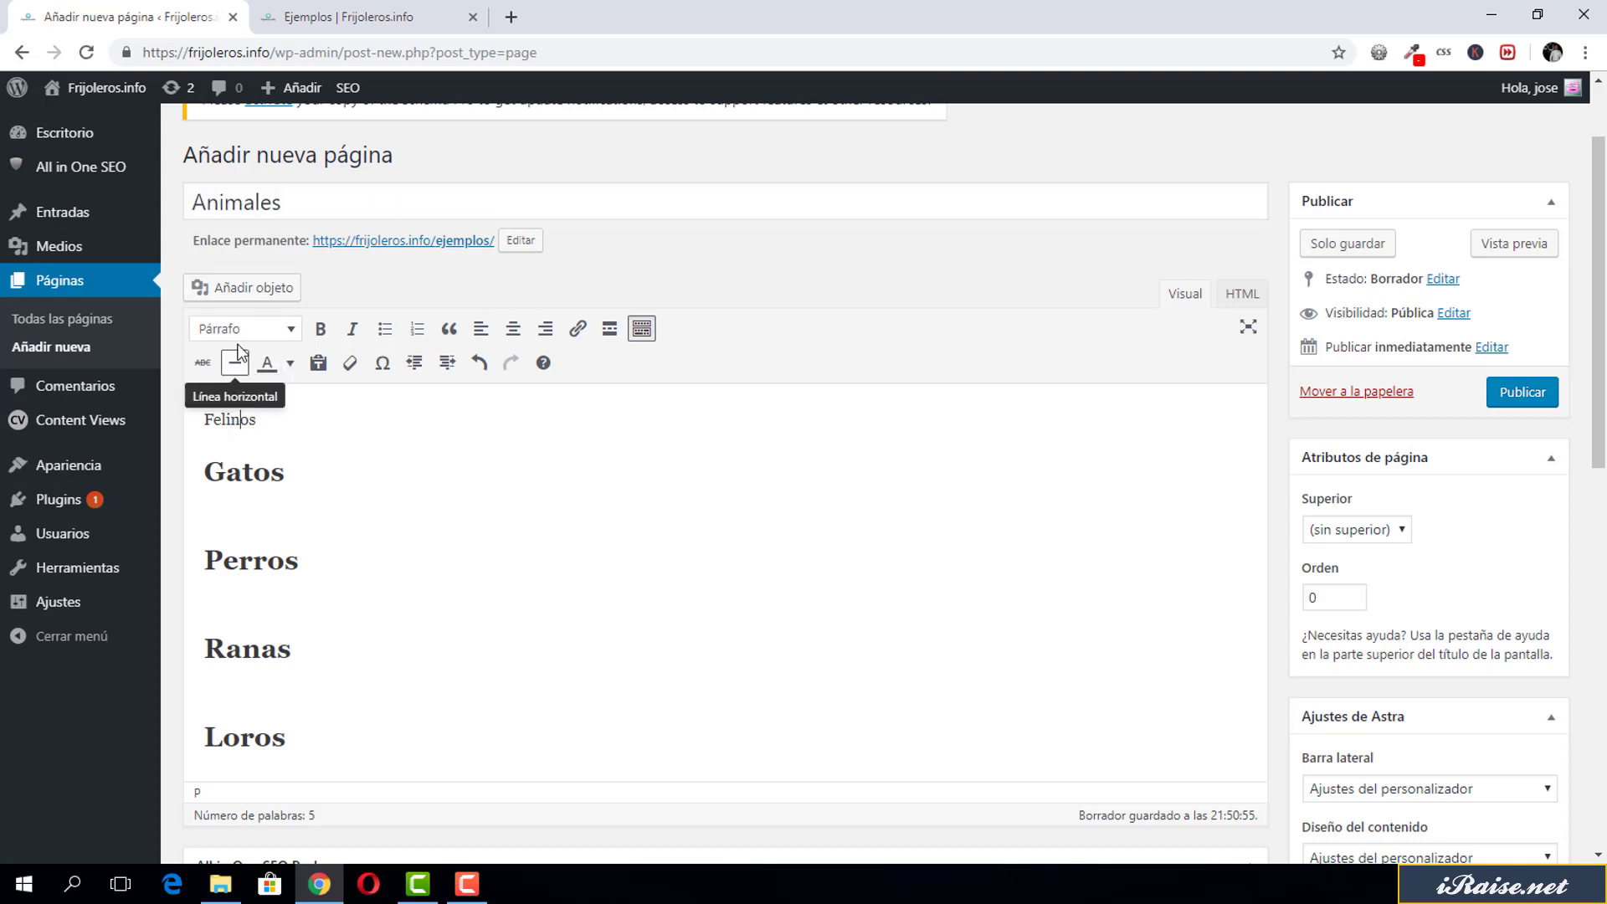
pyautogui.click(245, 328)
pyautogui.click(261, 451)
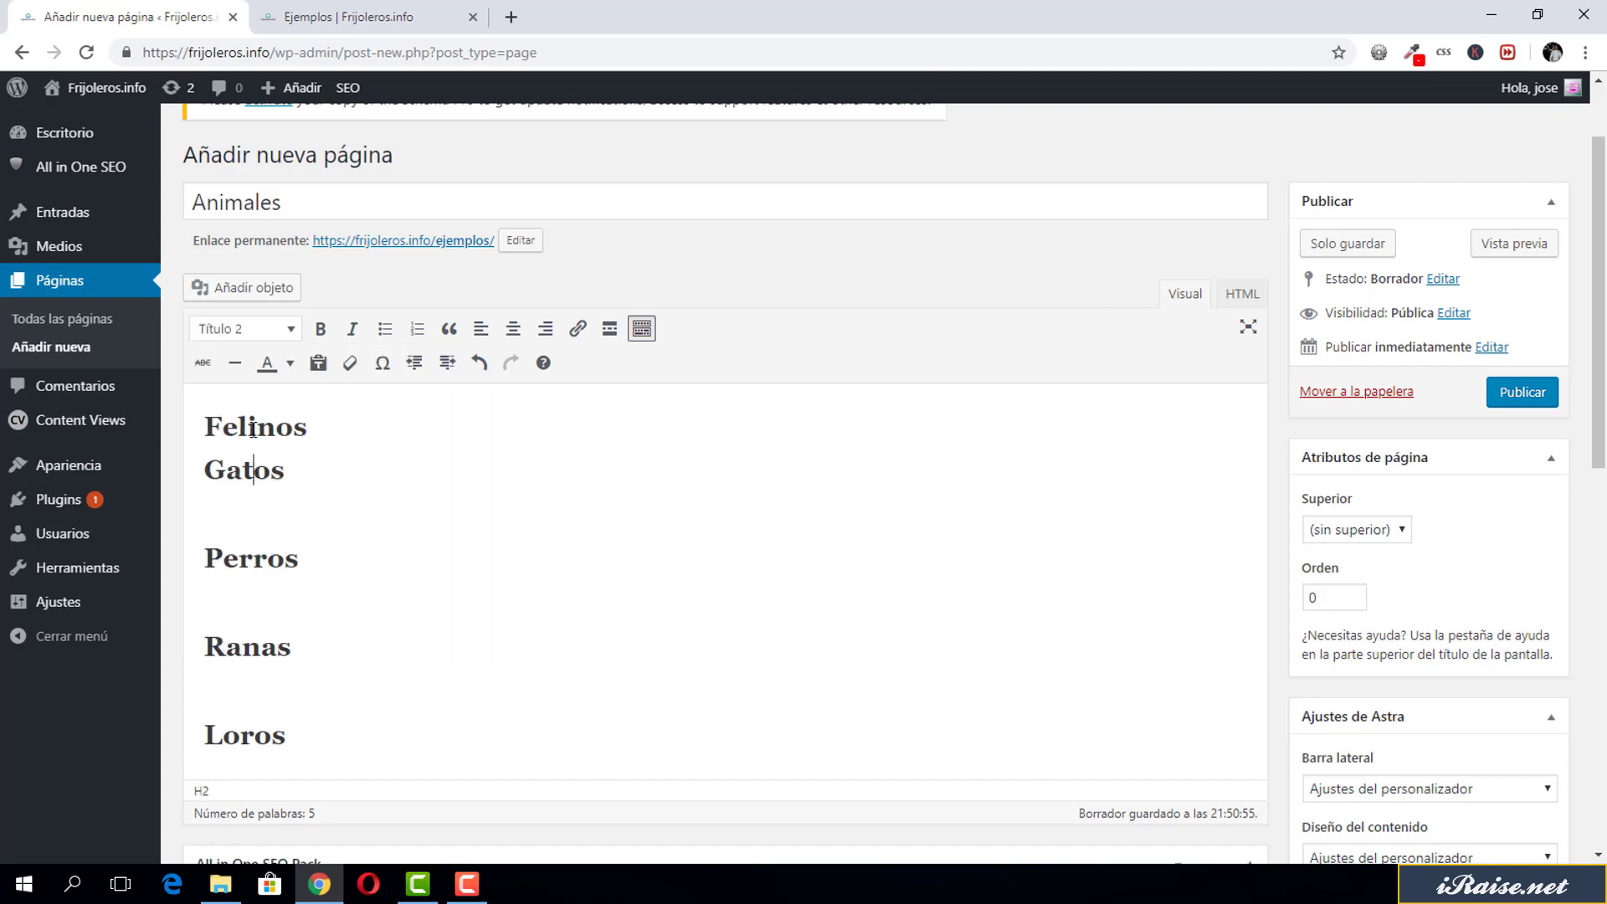
# Format "Gatos" as Título 3 so that it is a subheading of "Felinos".
pyautogui.click(247, 328)
pyautogui.click(259, 489)
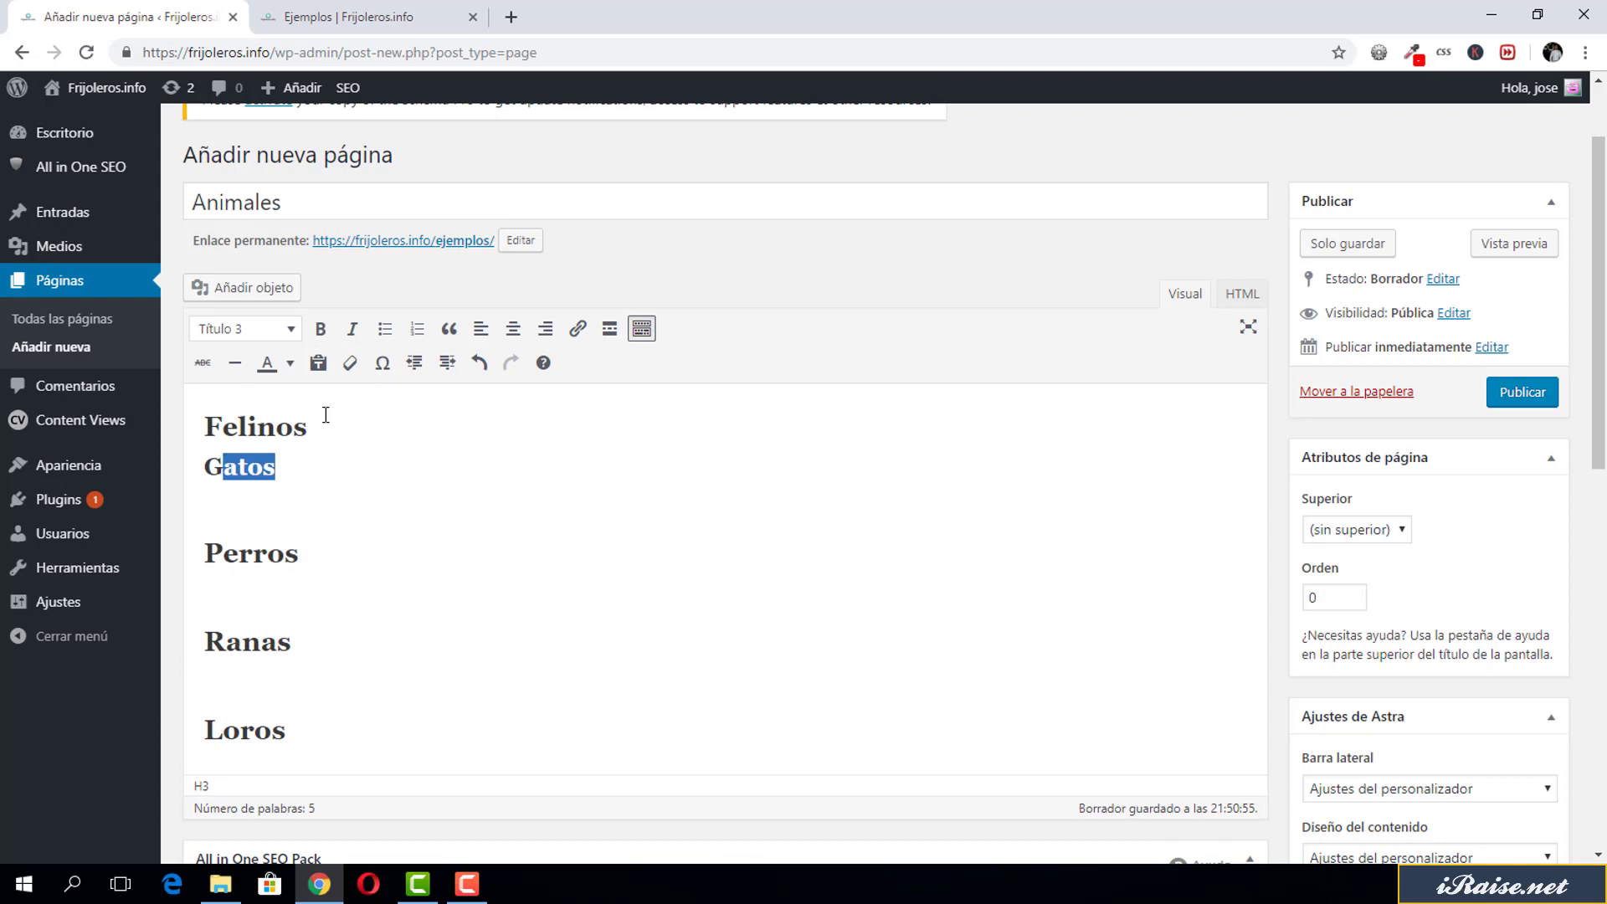
pyautogui.moveTo(316, 422); pyautogui.dragTo(222, 427)
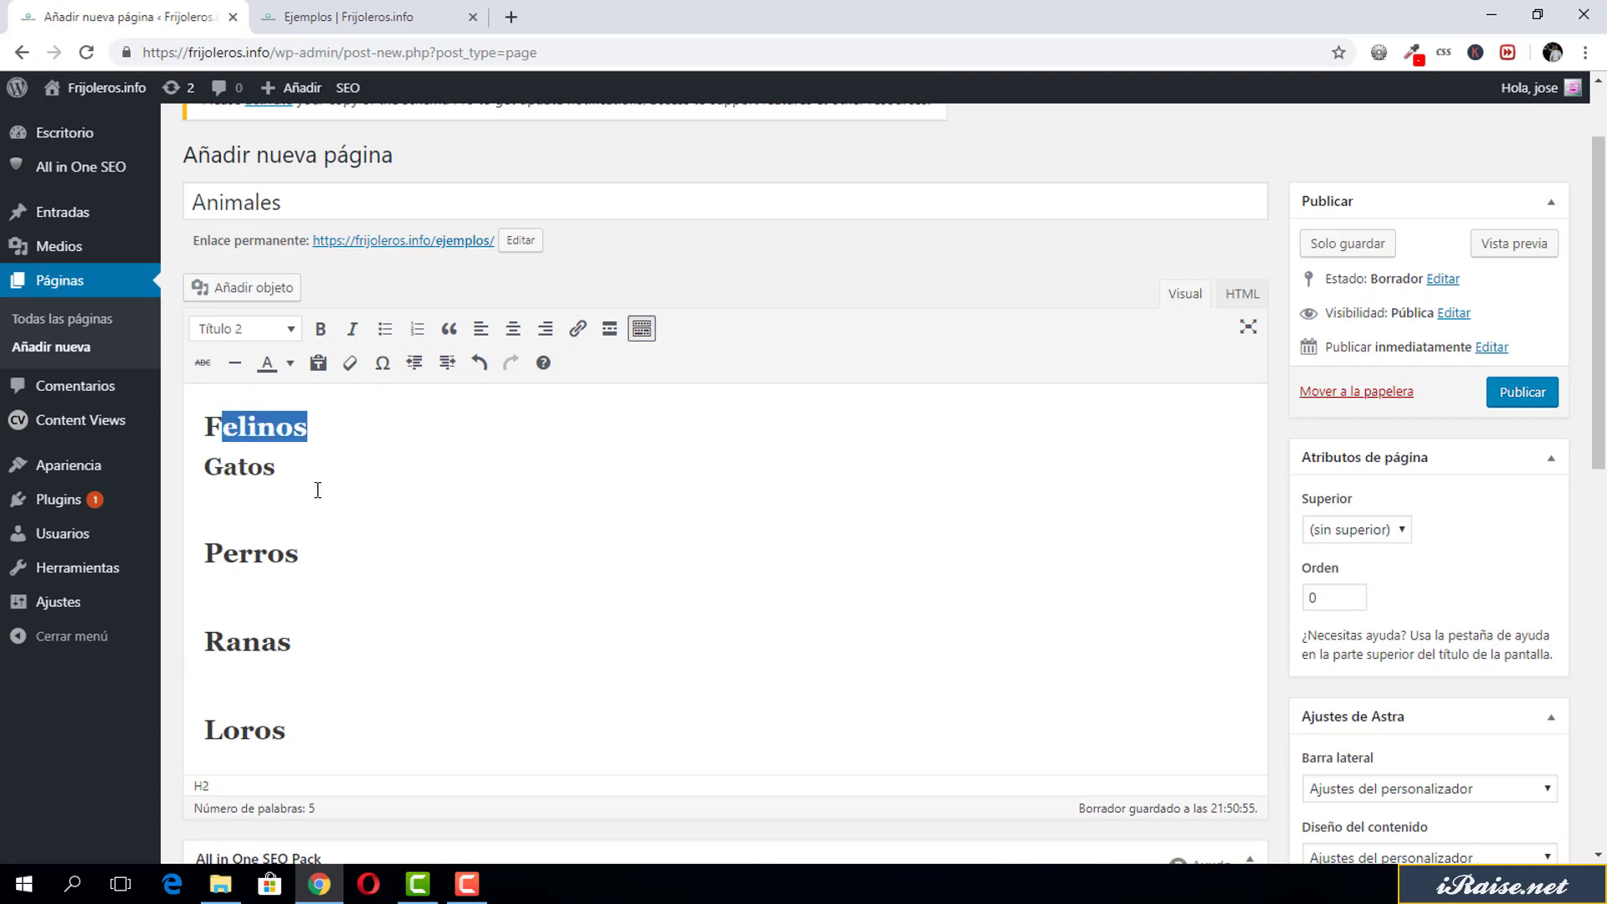
pyautogui.click(259, 440)
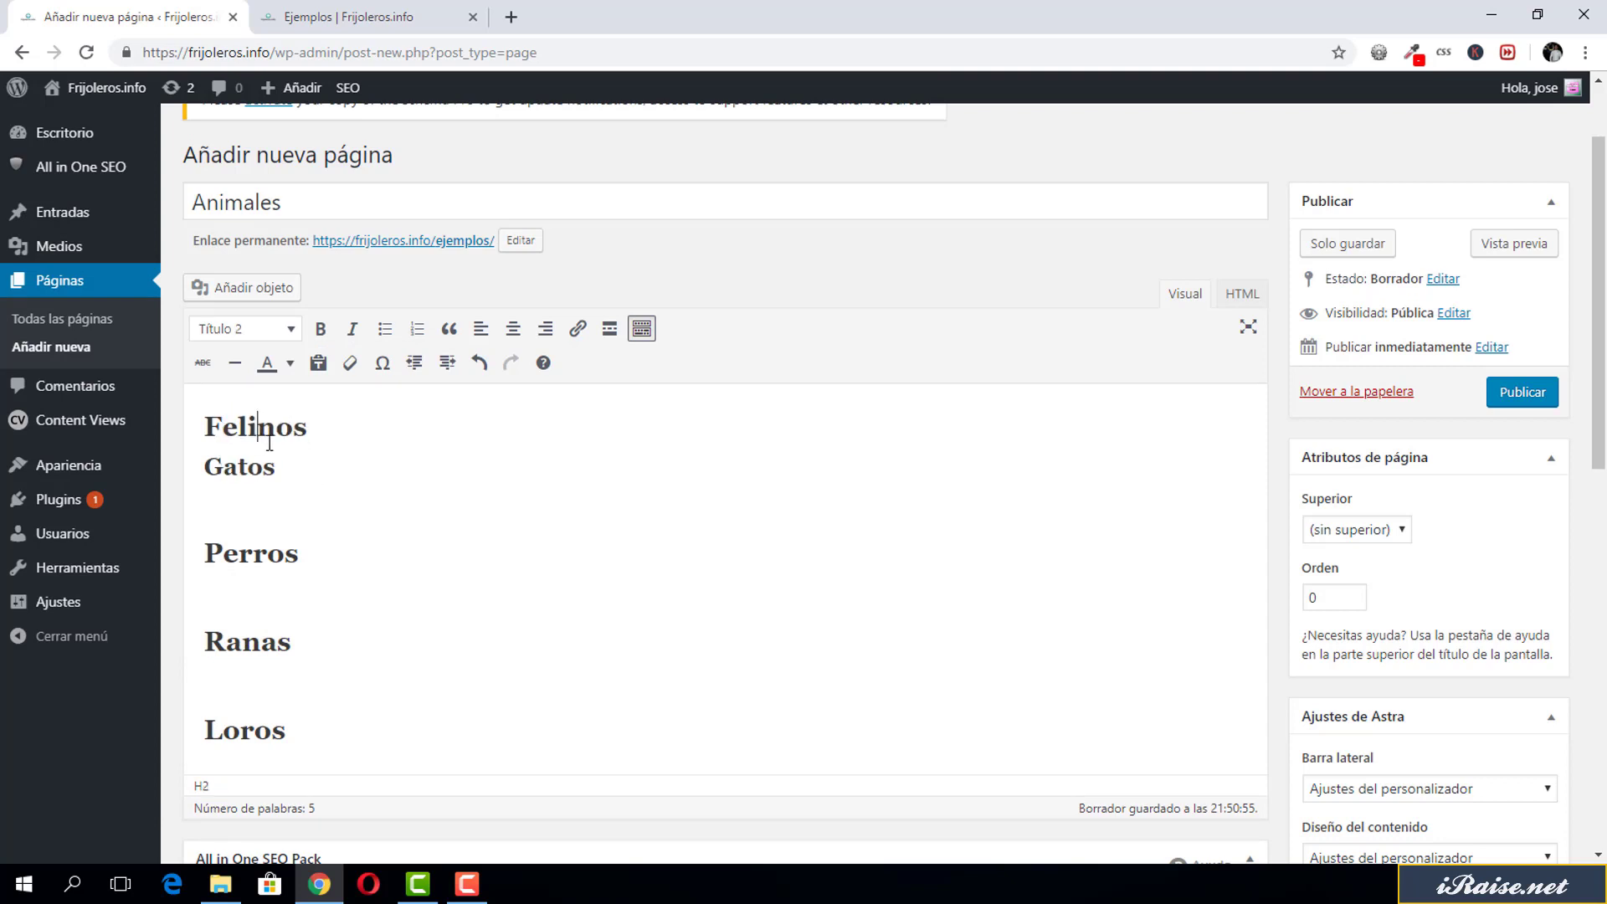
# Add "Caninos" as a Título 2 heading on its own line directly above "Perros".
pyautogui.click(220, 543)
pyautogui.press('Return')
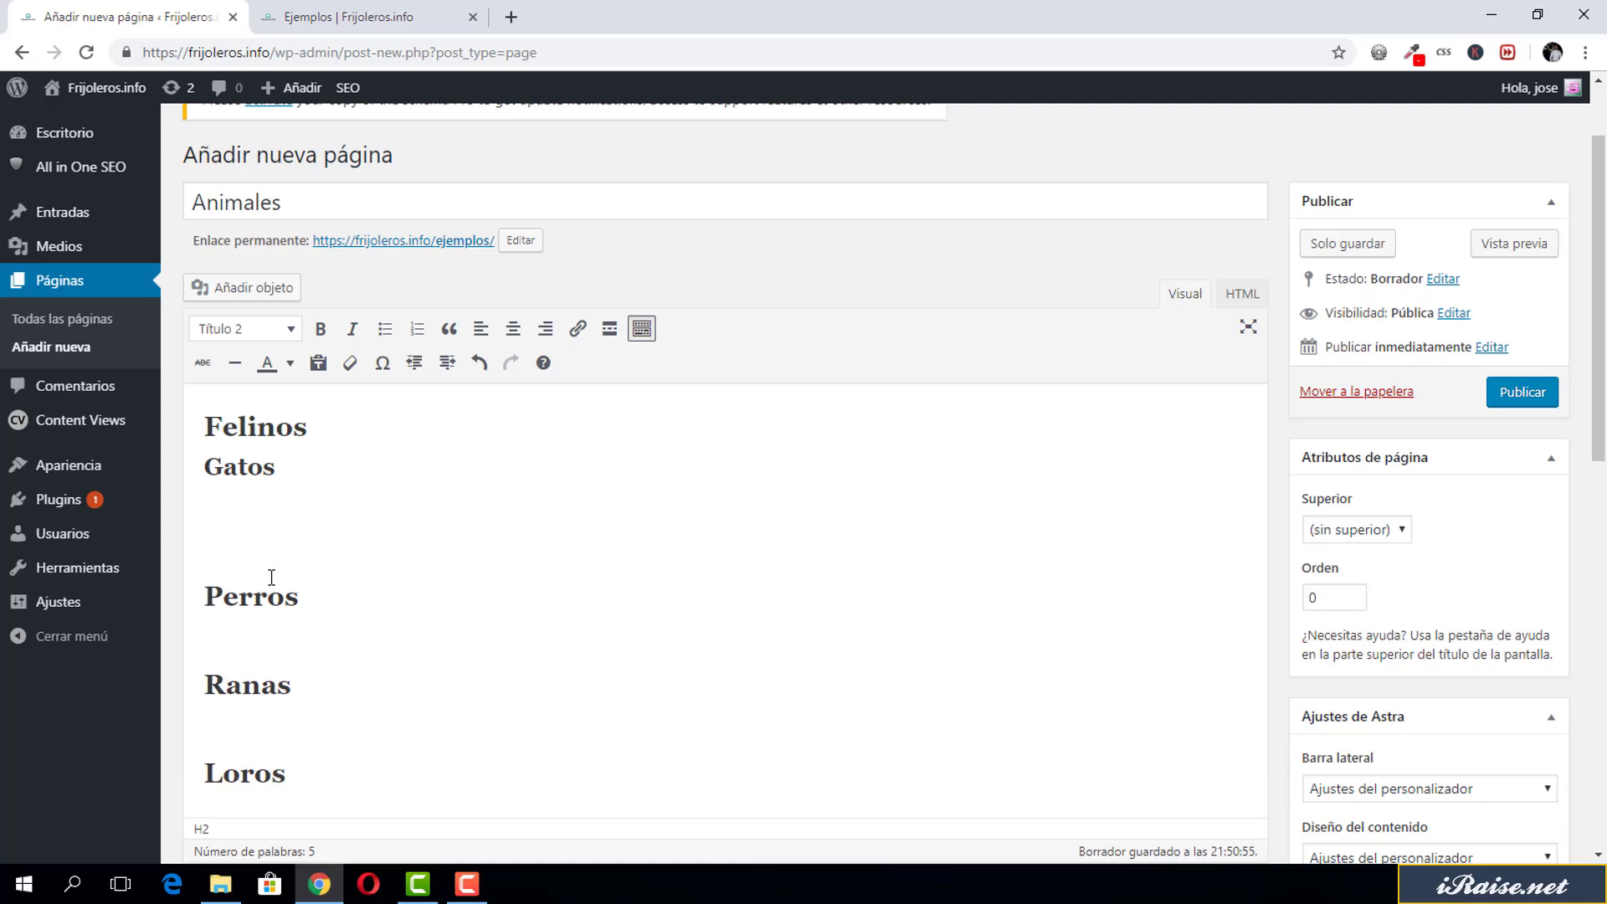
pyautogui.write('Caninos')
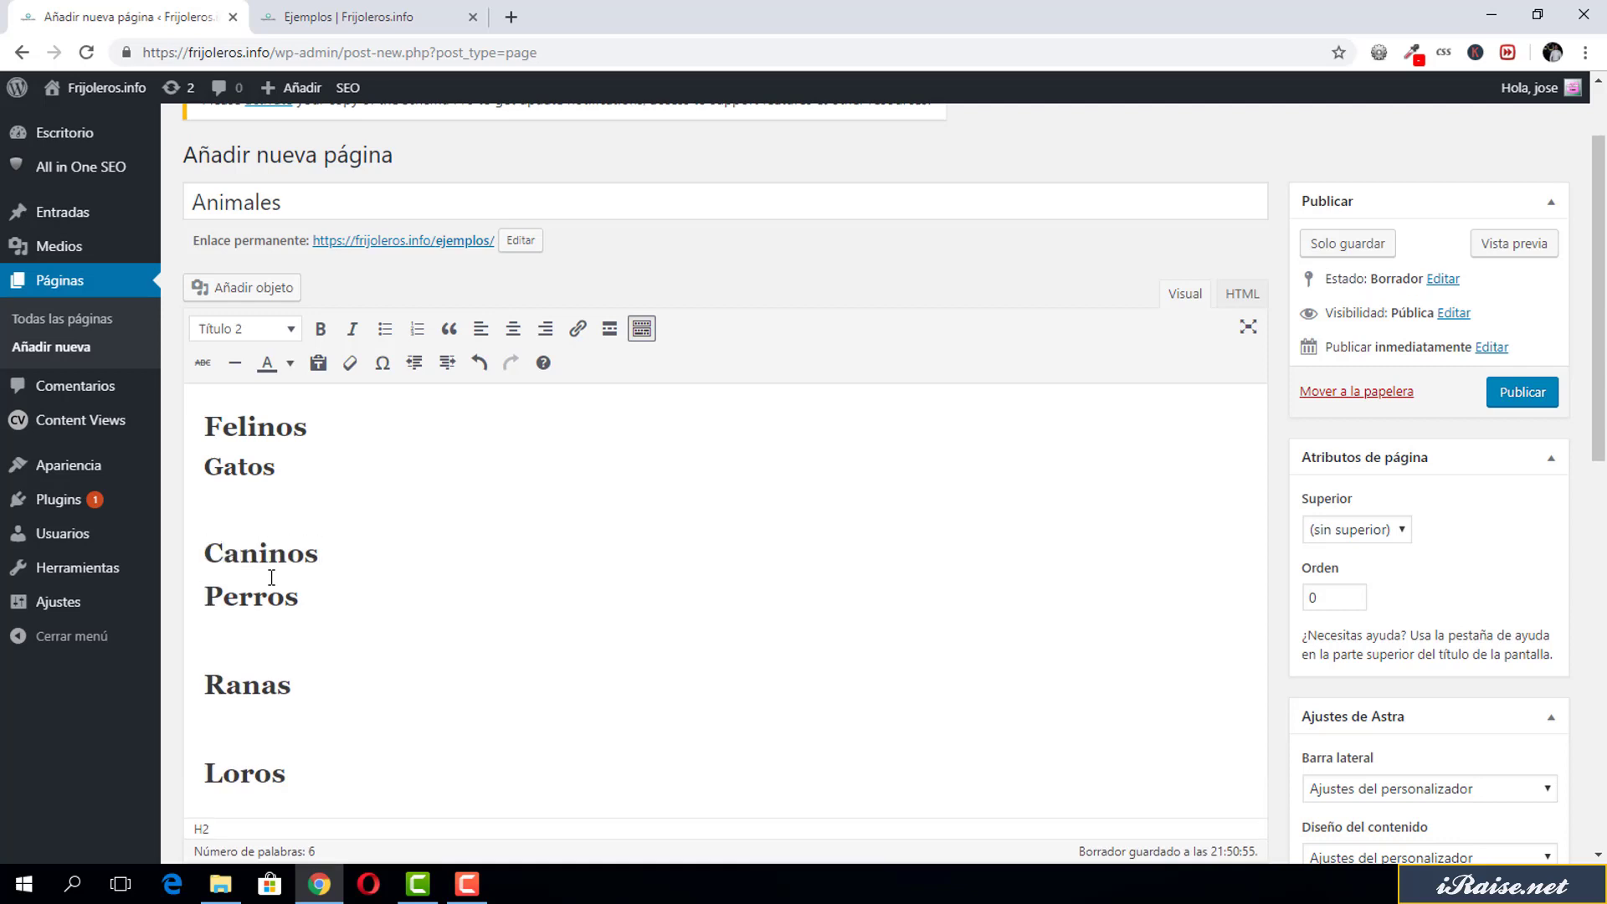
# Format "Perros" as Título 3 under "Caninos", then check the section heading against the page title.
pyautogui.click(251, 328)
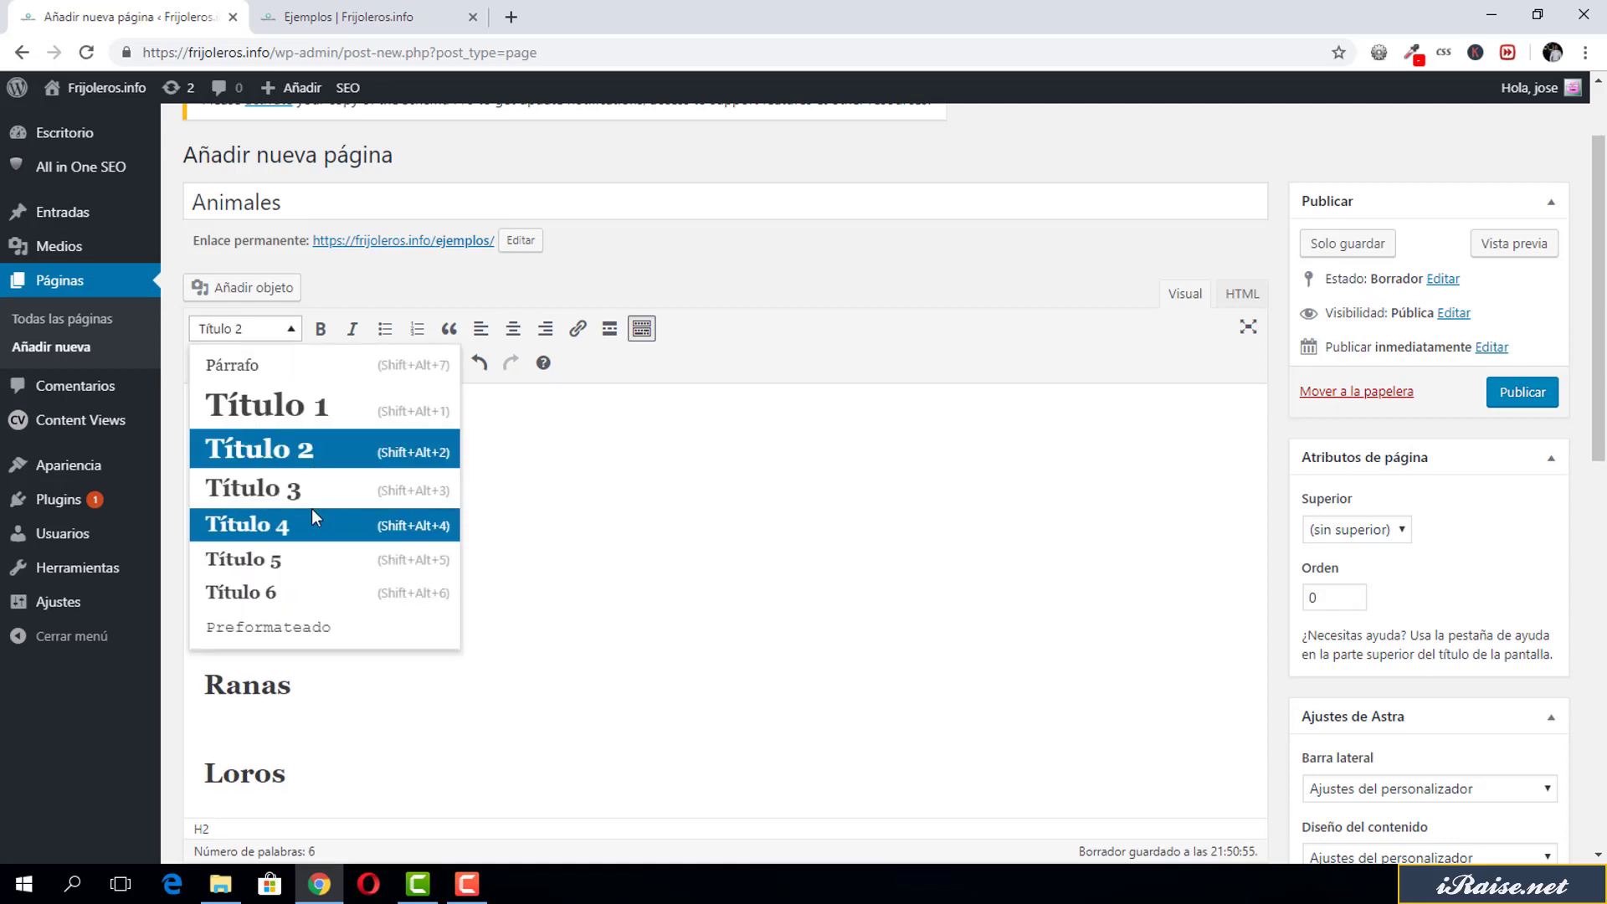
pyautogui.click(315, 517)
pyautogui.click(251, 332)
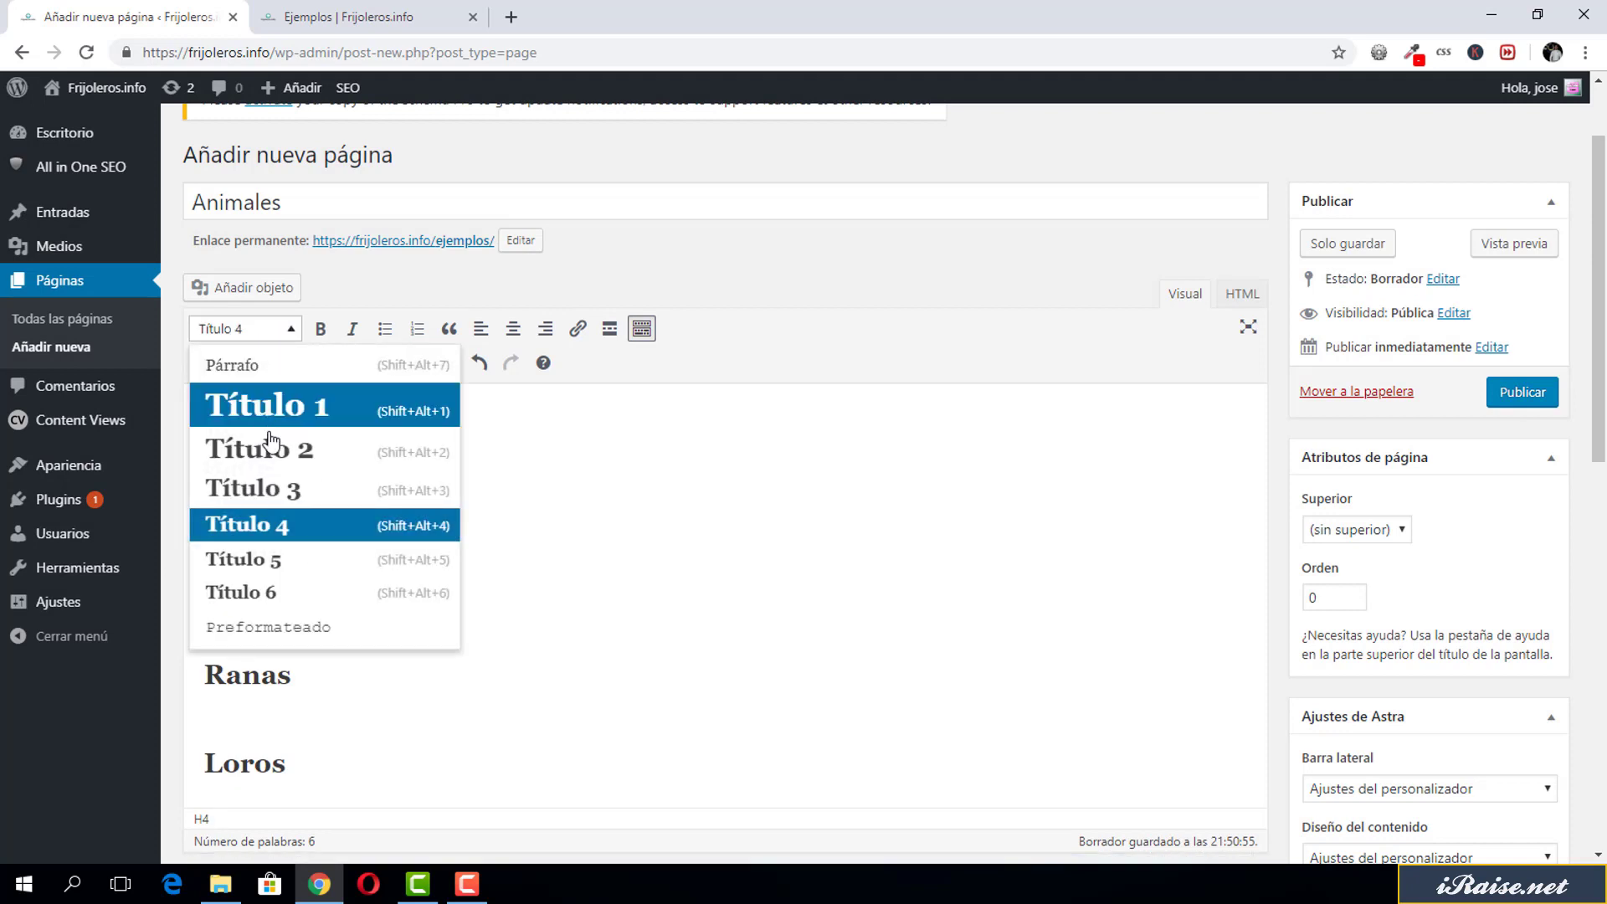
pyautogui.click(279, 491)
pyautogui.doubleClick(247, 553)
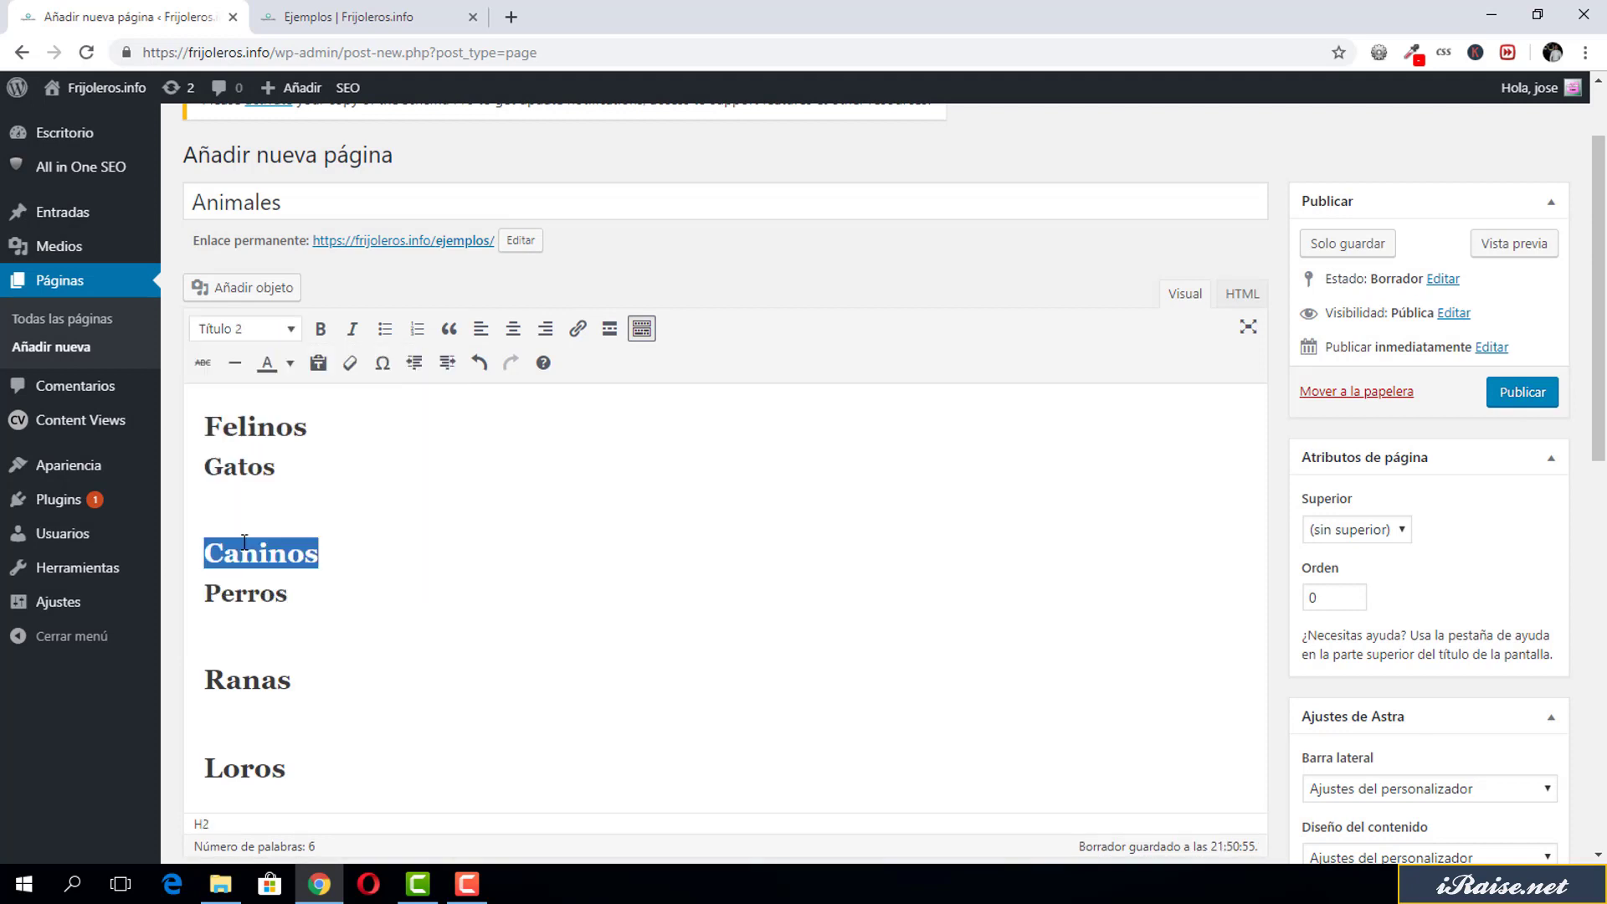
pyautogui.doubleClick(290, 204)
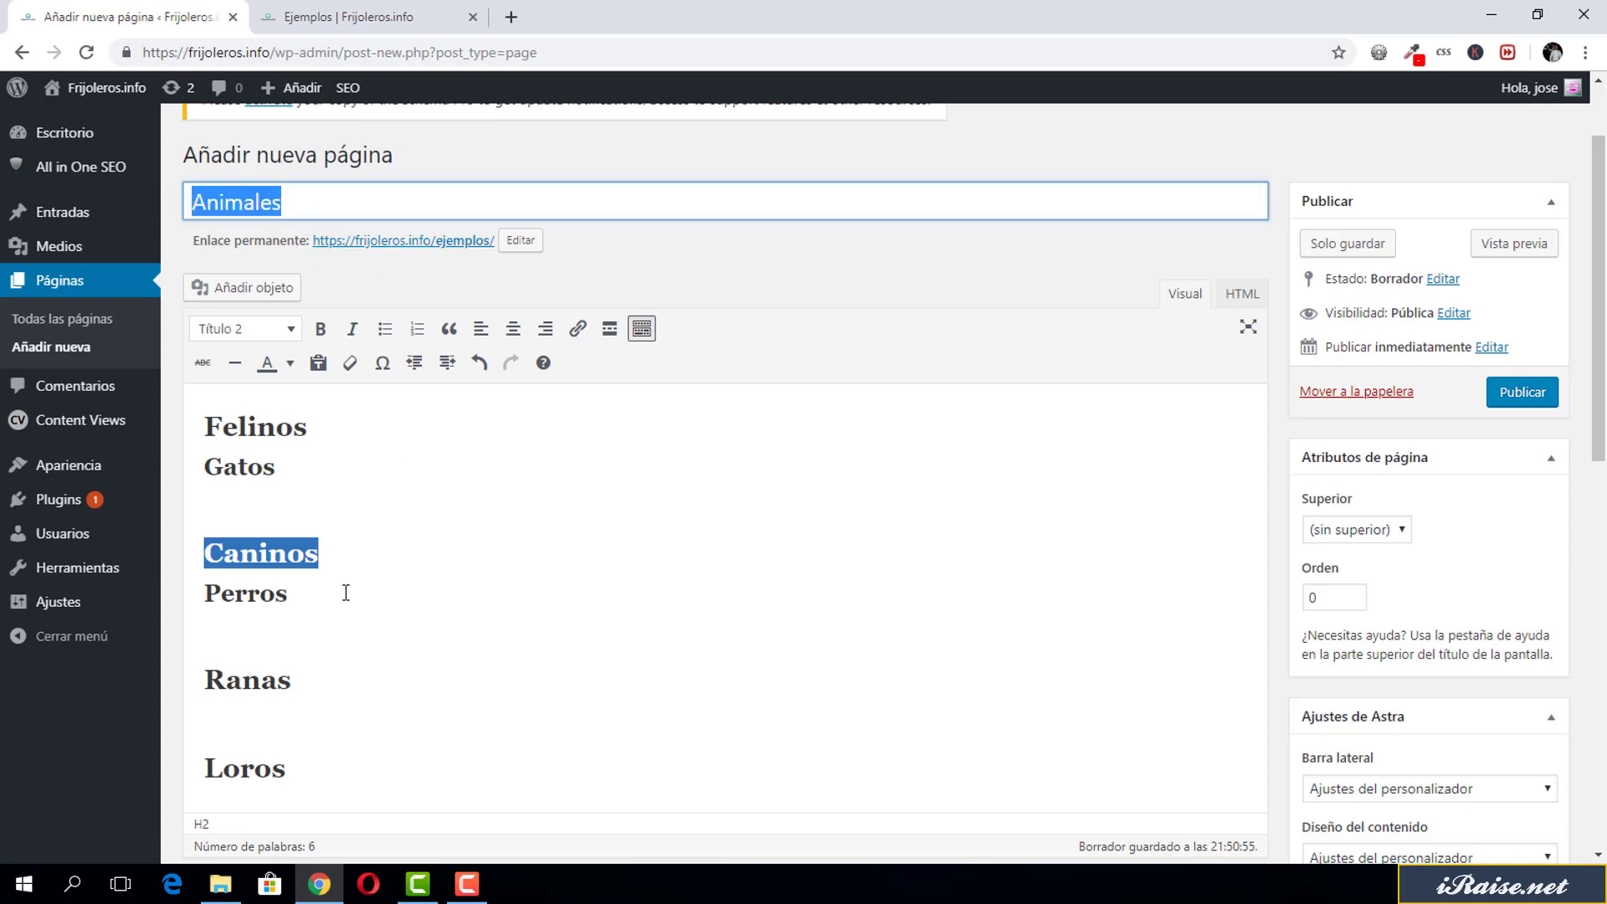
# Add "Anfibios" as a Título 2 heading on its own line above "Ranas", and format "Ranas" as Título 3.
pyautogui.click(289, 642)
pyautogui.click(222, 654)
pyautogui.press('Left')
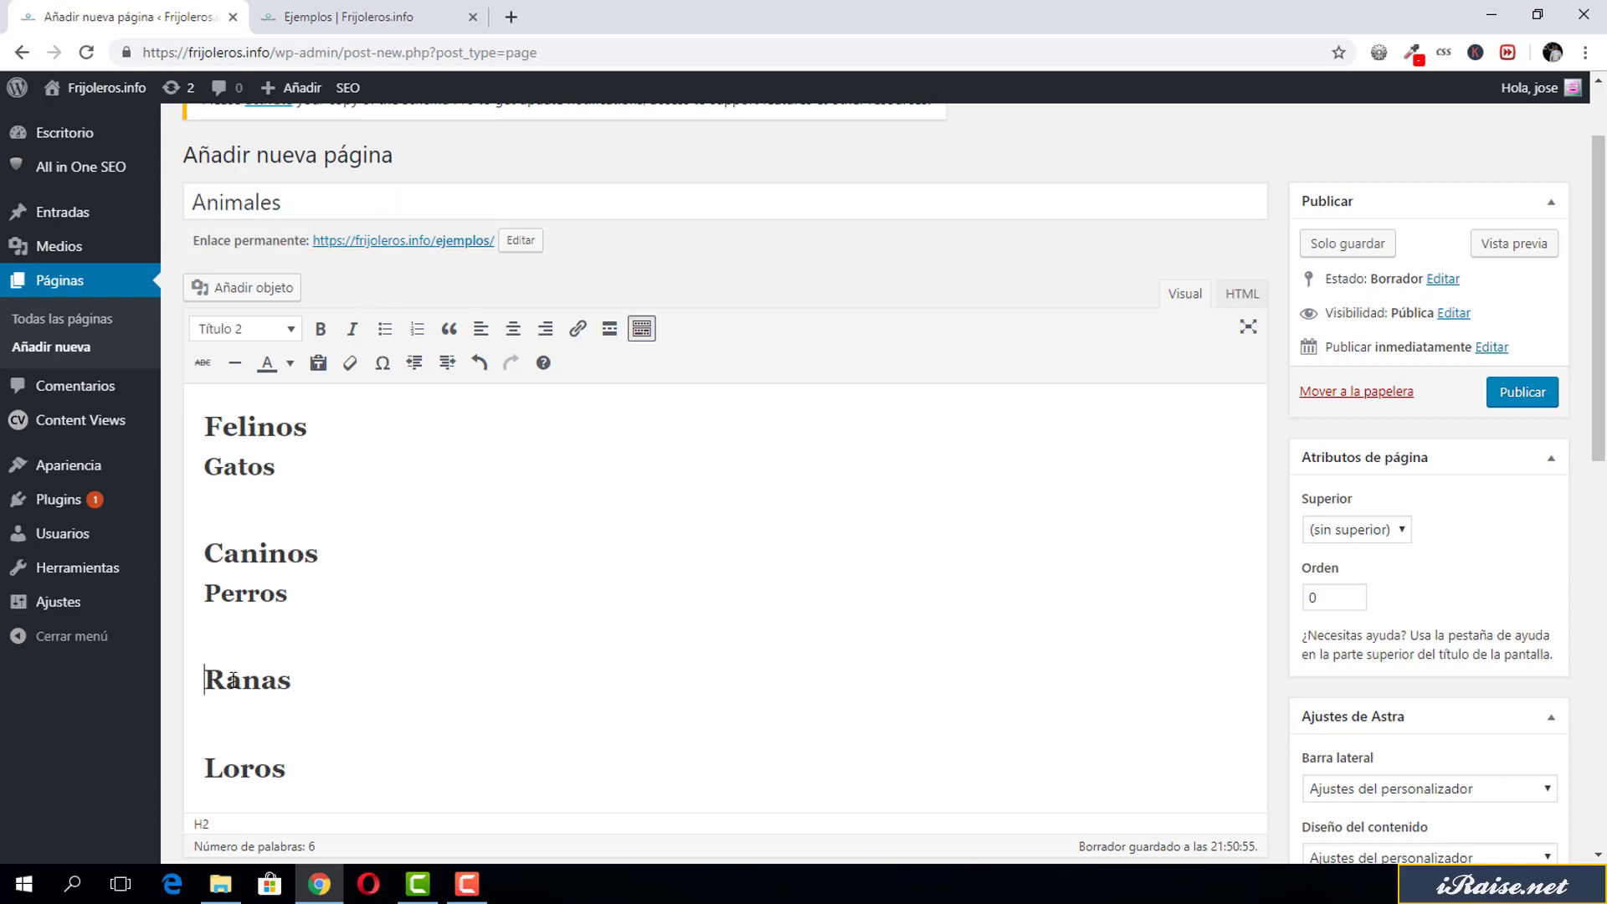
pyautogui.press('Return')
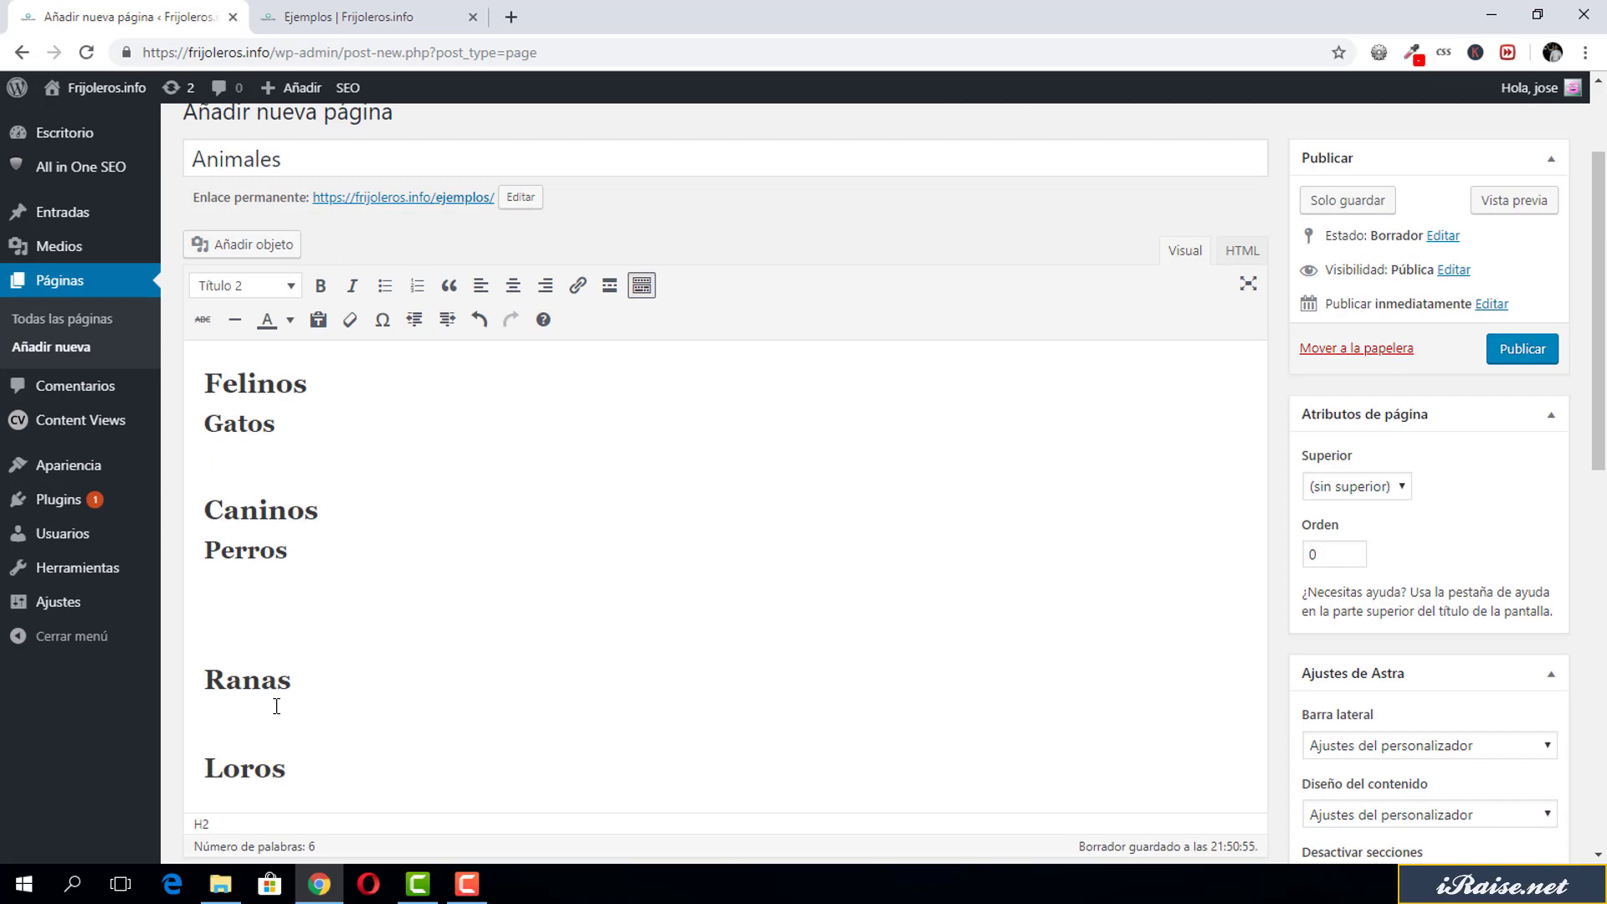
pyautogui.write('Anfibios')
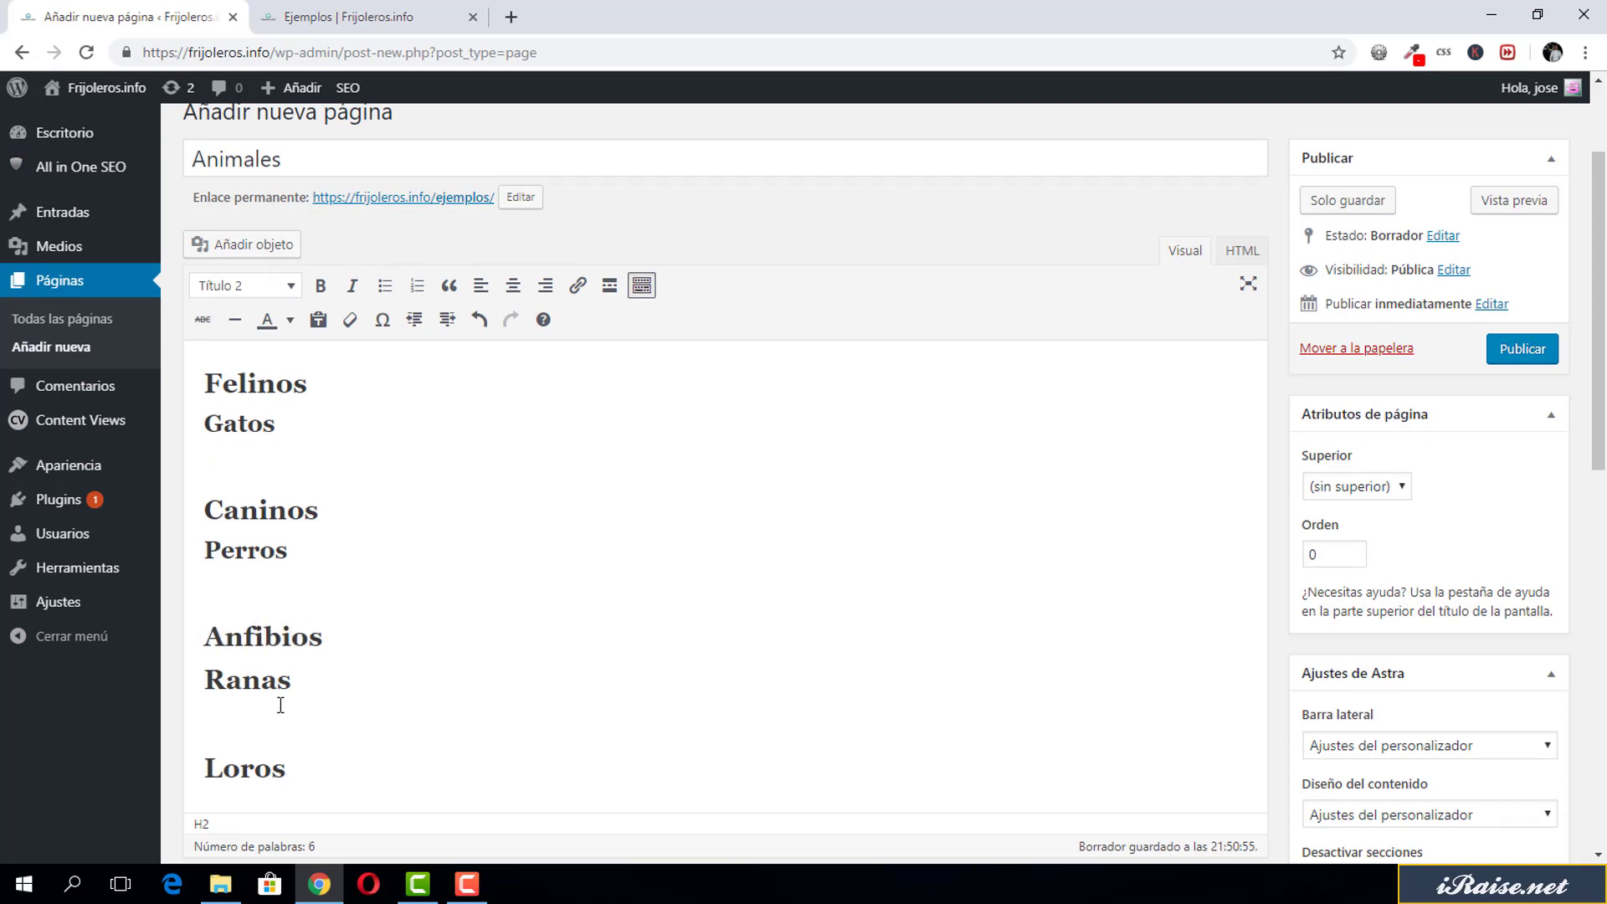
pyautogui.click(279, 286)
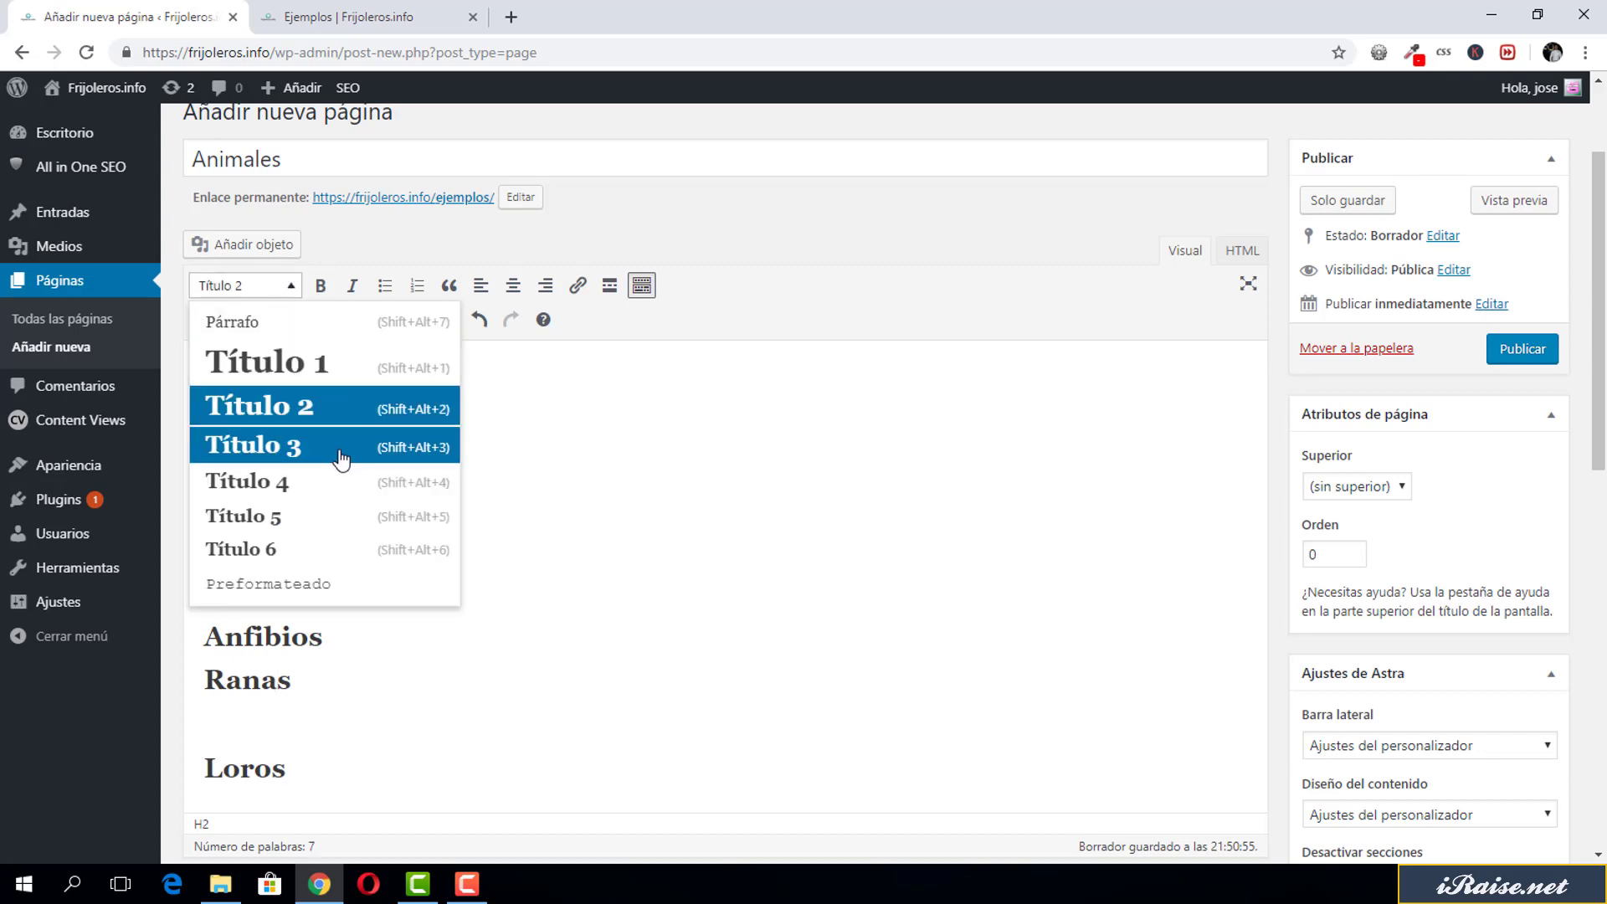
pyautogui.click(413, 531)
# Add "Aves" as a Título 2 heading on its own line above "Loros", and format "Loros" as Título 3.
pyautogui.scroll(-3, 377, 552)
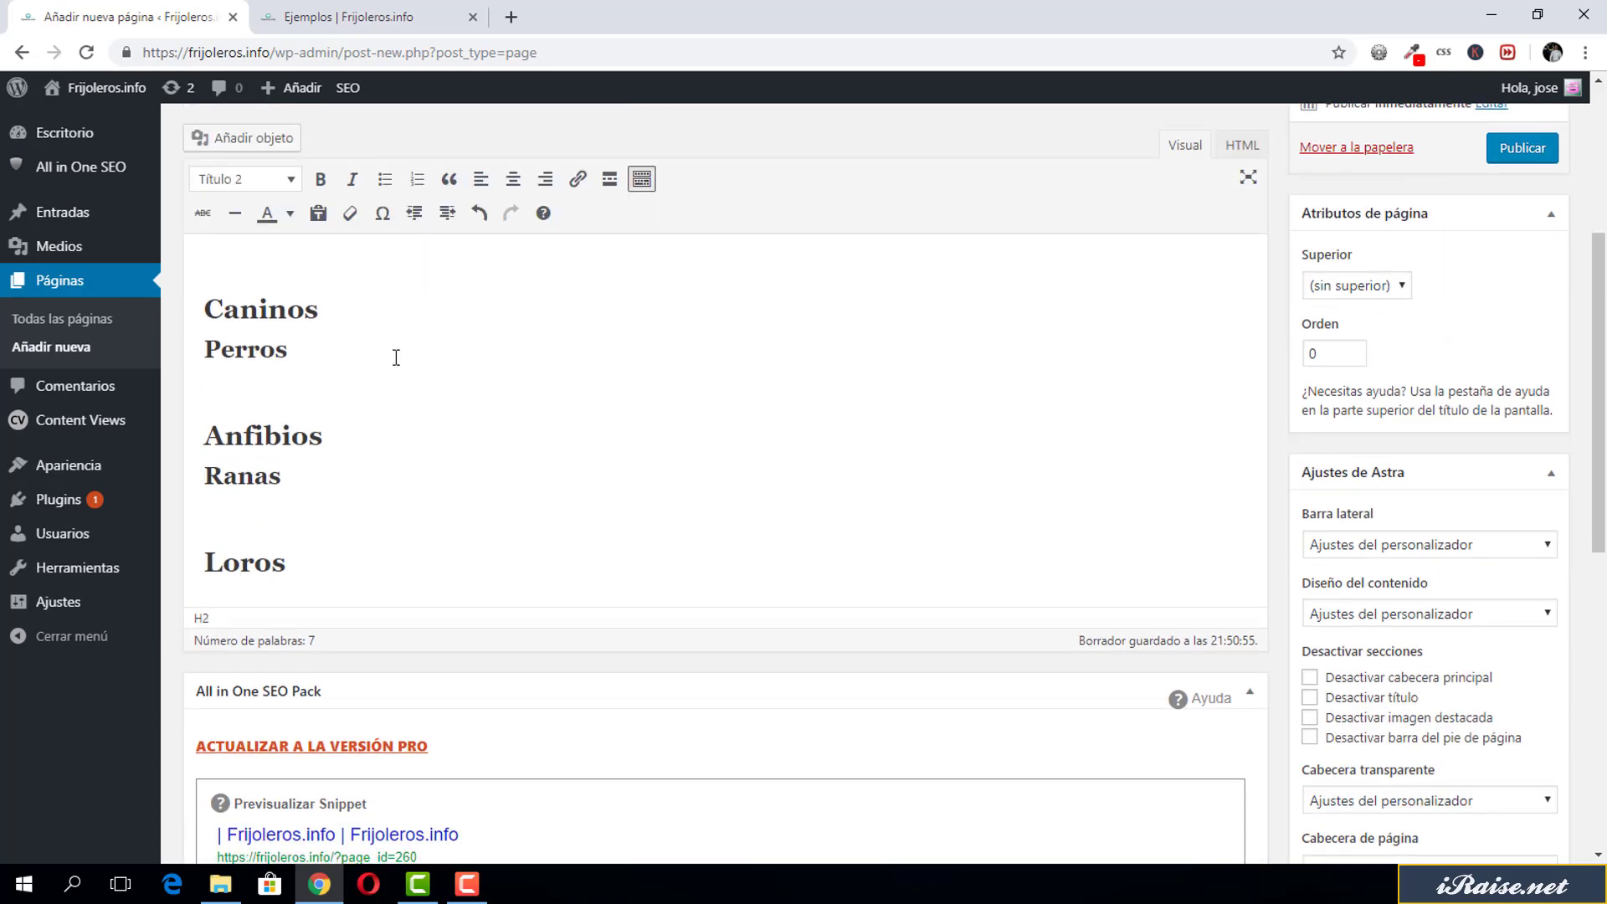
pyautogui.press('Home')
pyautogui.press('Return')
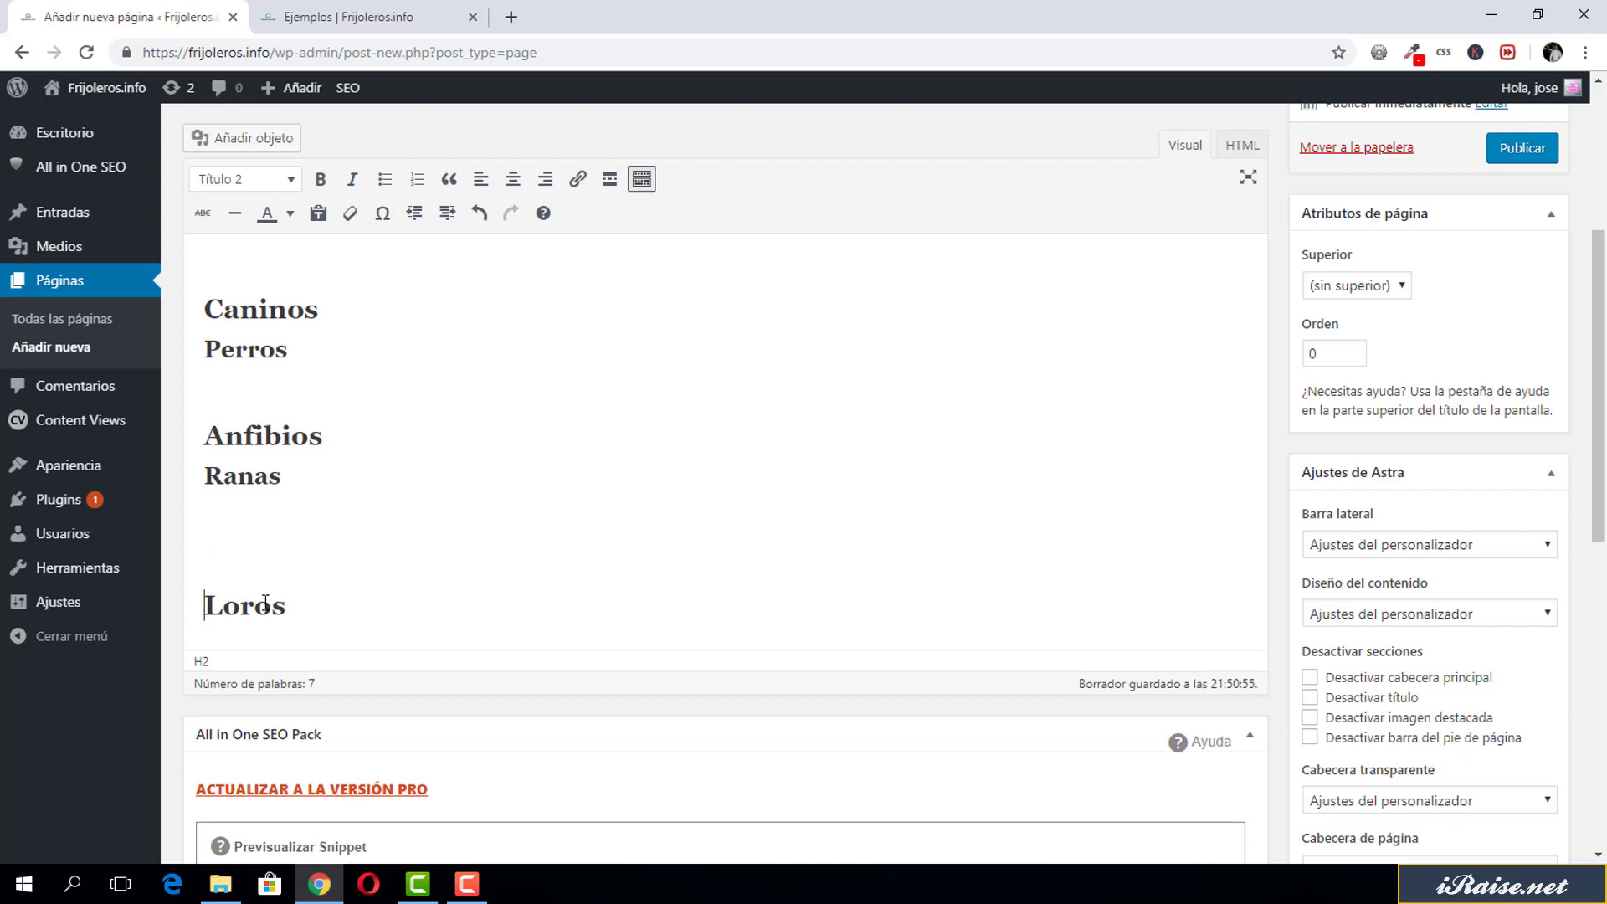
pyautogui.press('Up')
pyautogui.write('Aves')
pyautogui.click(244, 179)
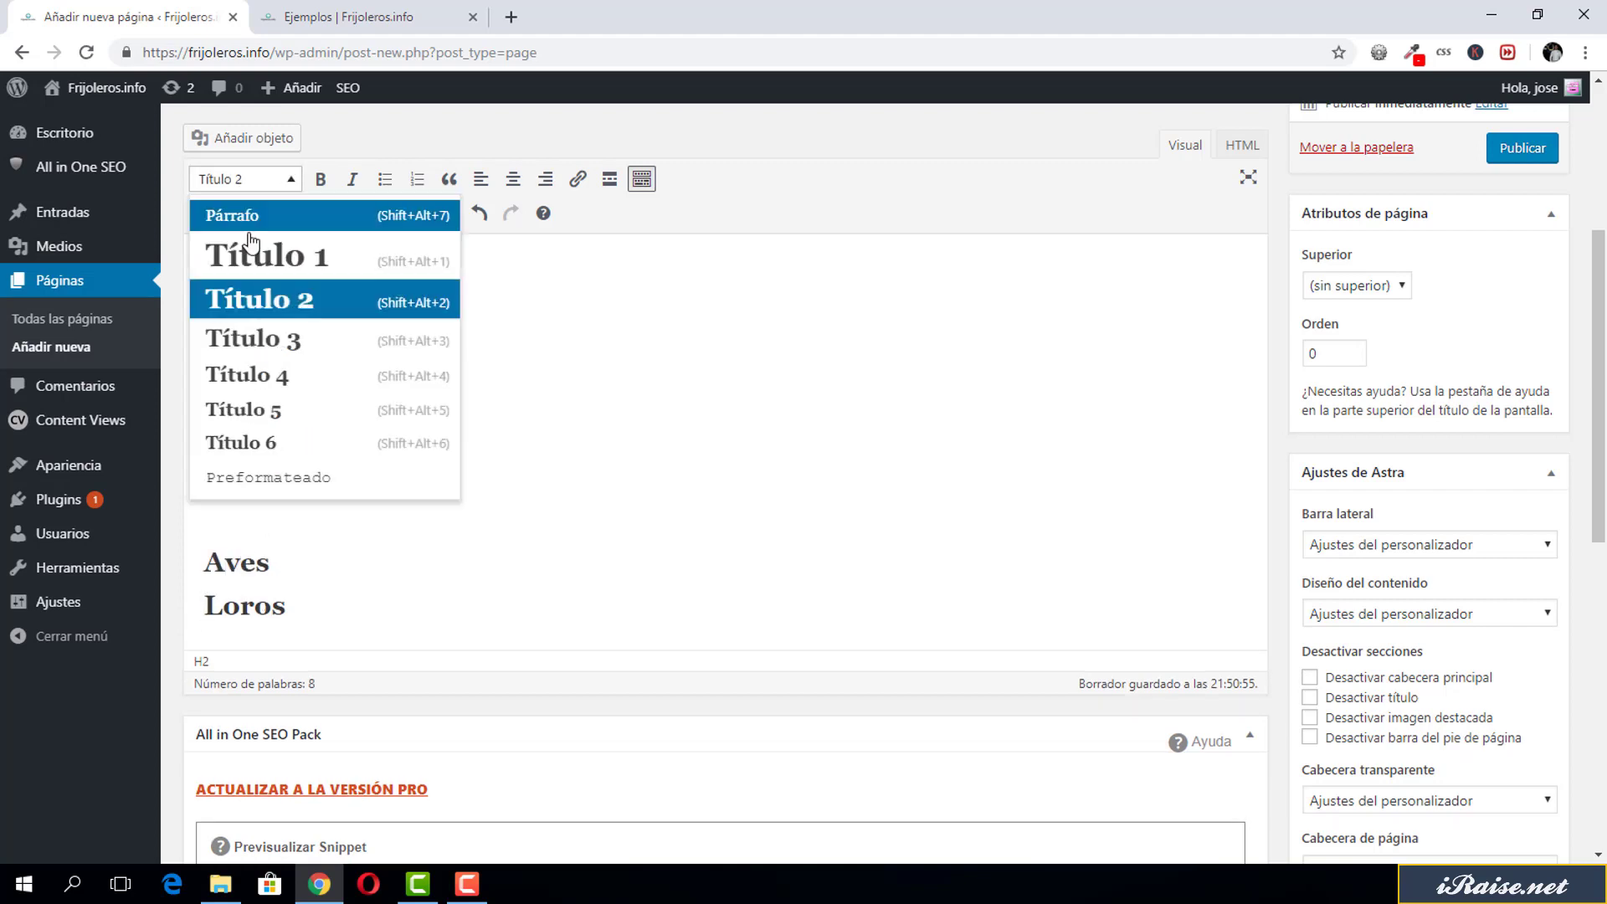
pyautogui.click(251, 337)
pyautogui.scroll(3, 409, 620)
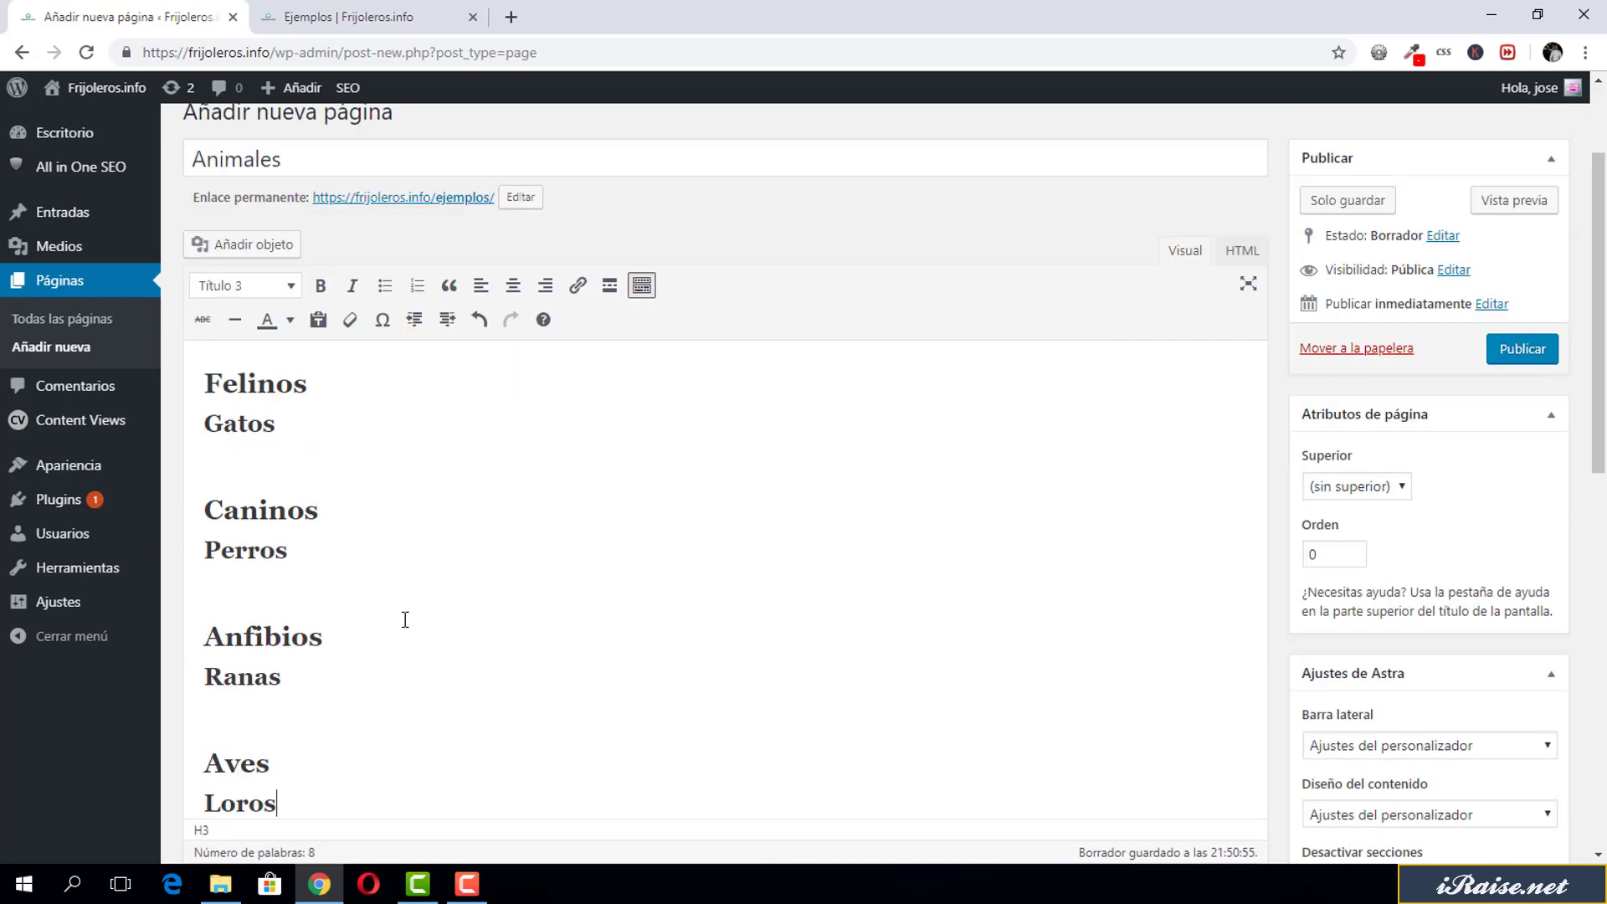
pyautogui.click(245, 286)
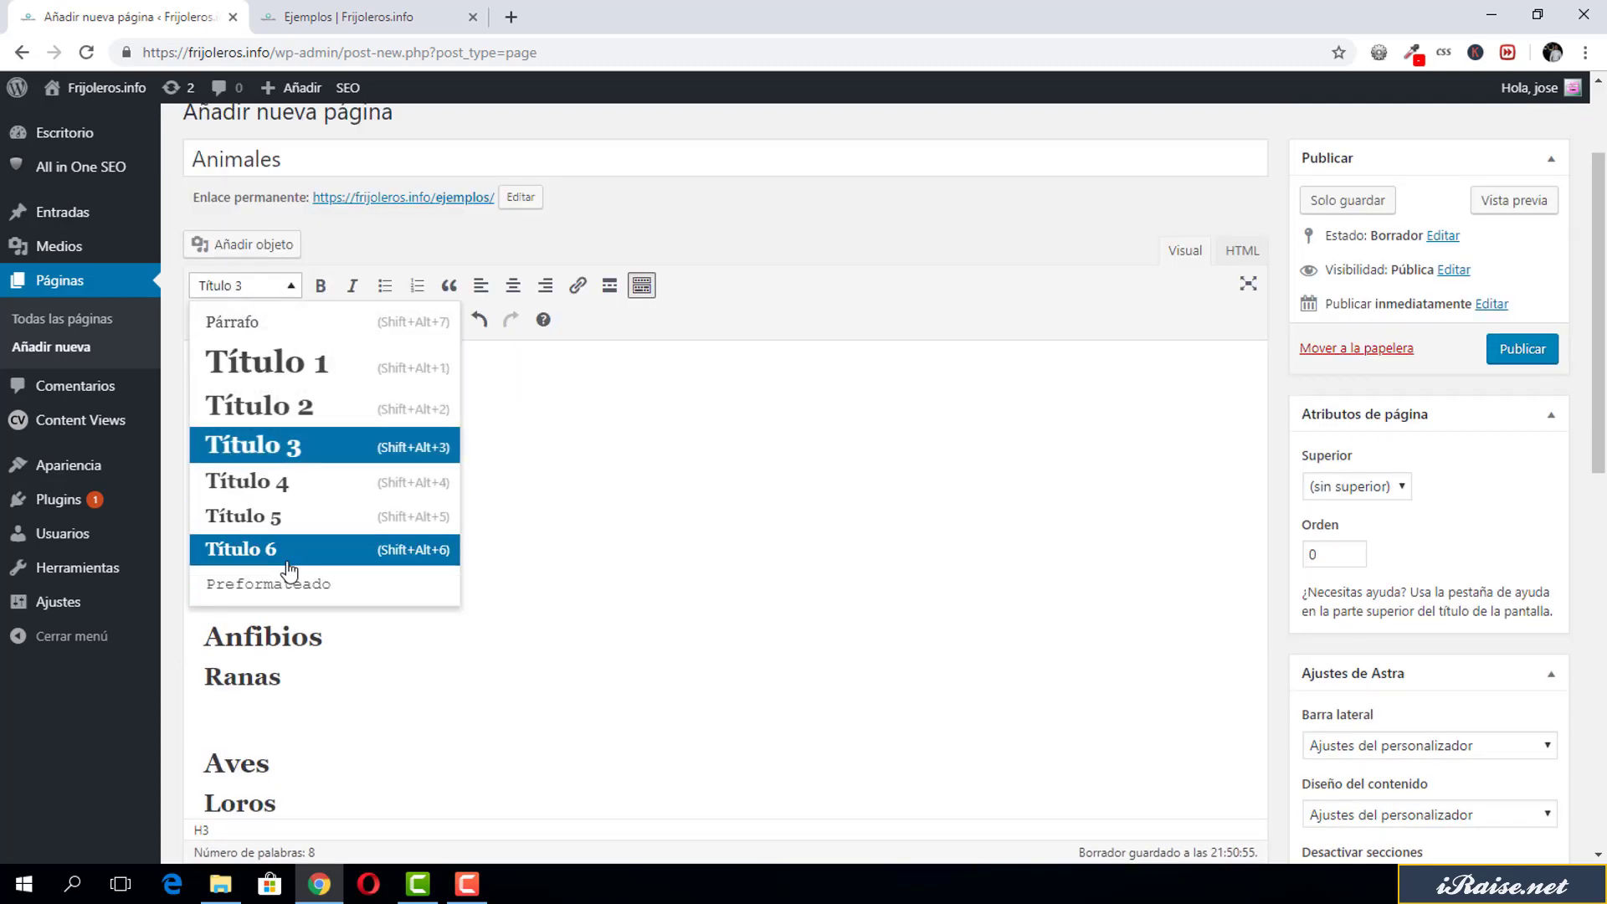
pyautogui.click(410, 638)
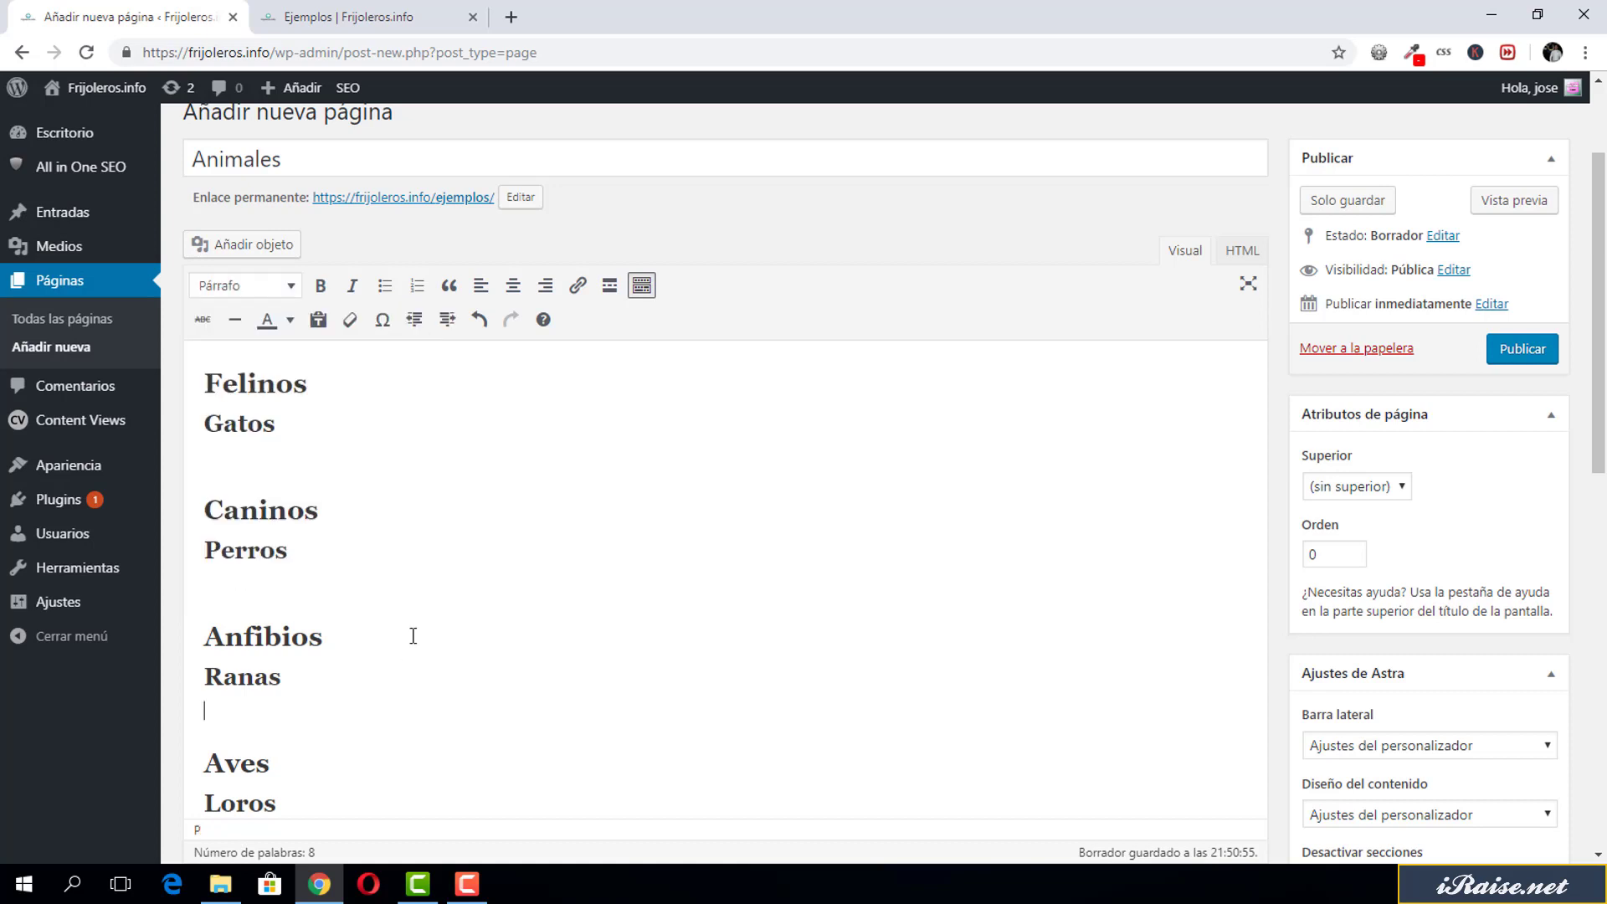
# Enter "Nombres de gatos" on the line below "Gatos" and format it as Título 4.
pyautogui.click(316, 437)
pyautogui.press('Return')
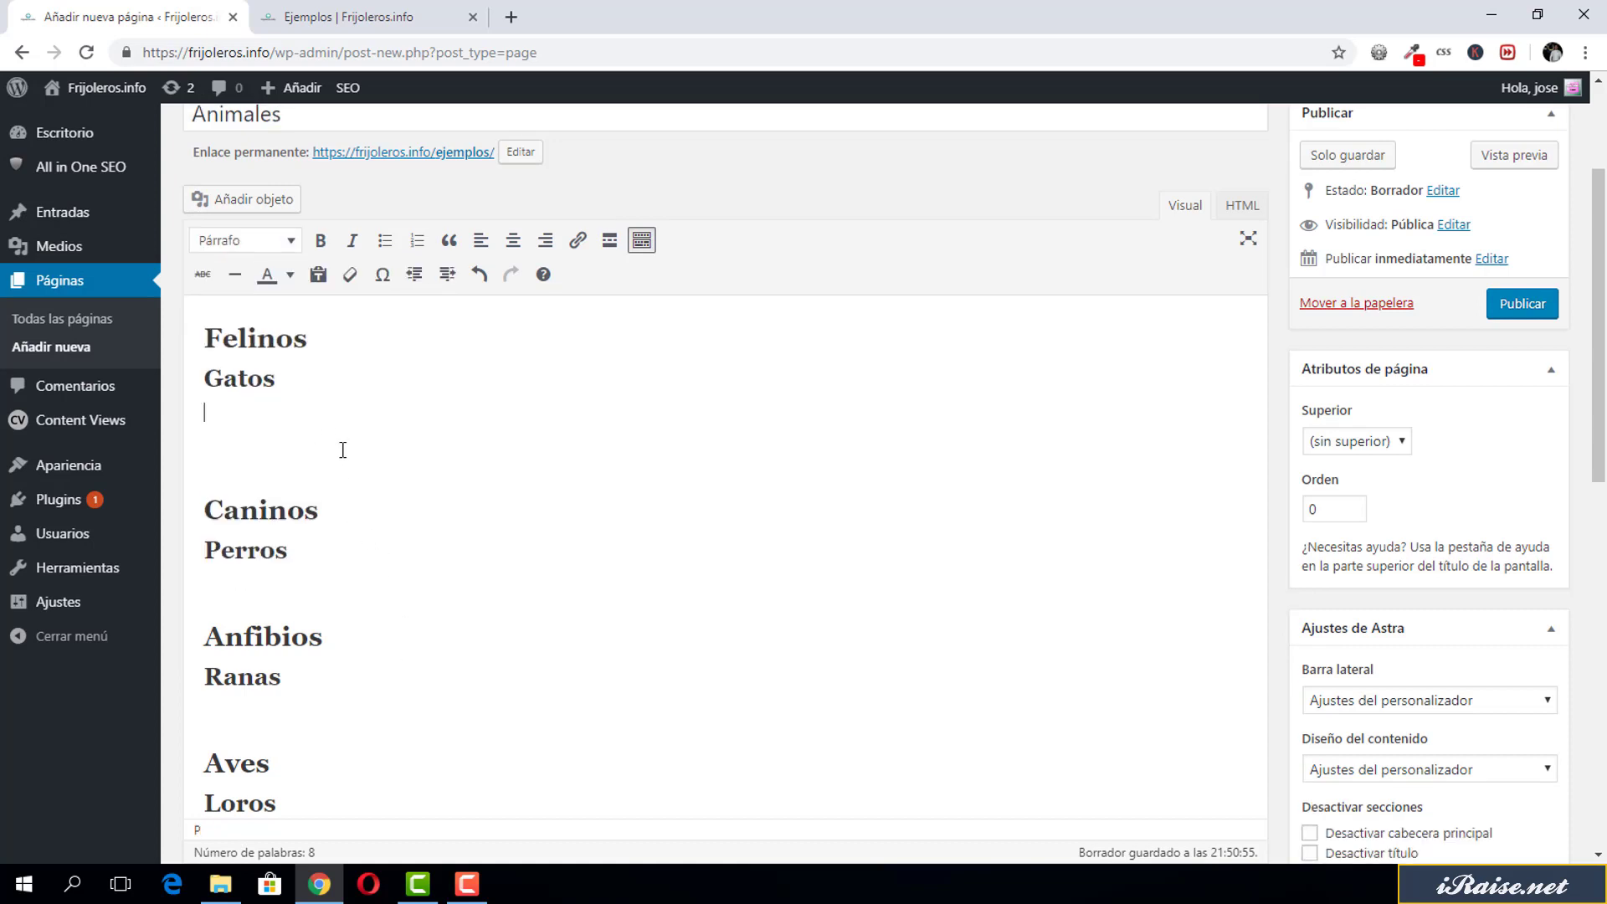
pyautogui.write('Nombres de gatos')
pyautogui.click(246, 240)
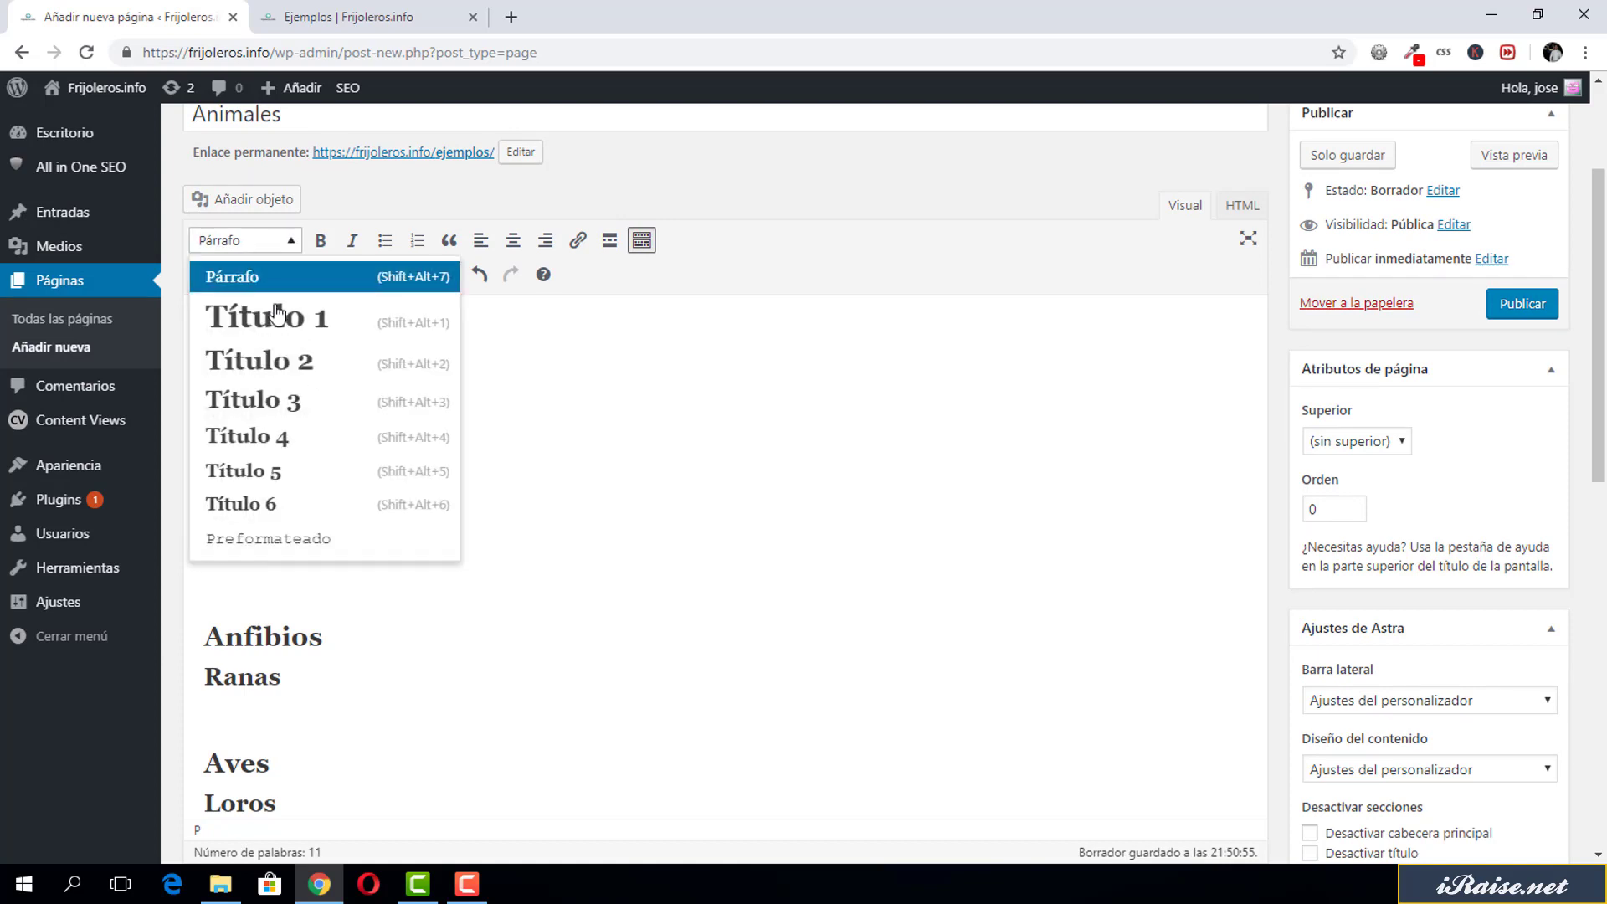
pyautogui.click(292, 450)
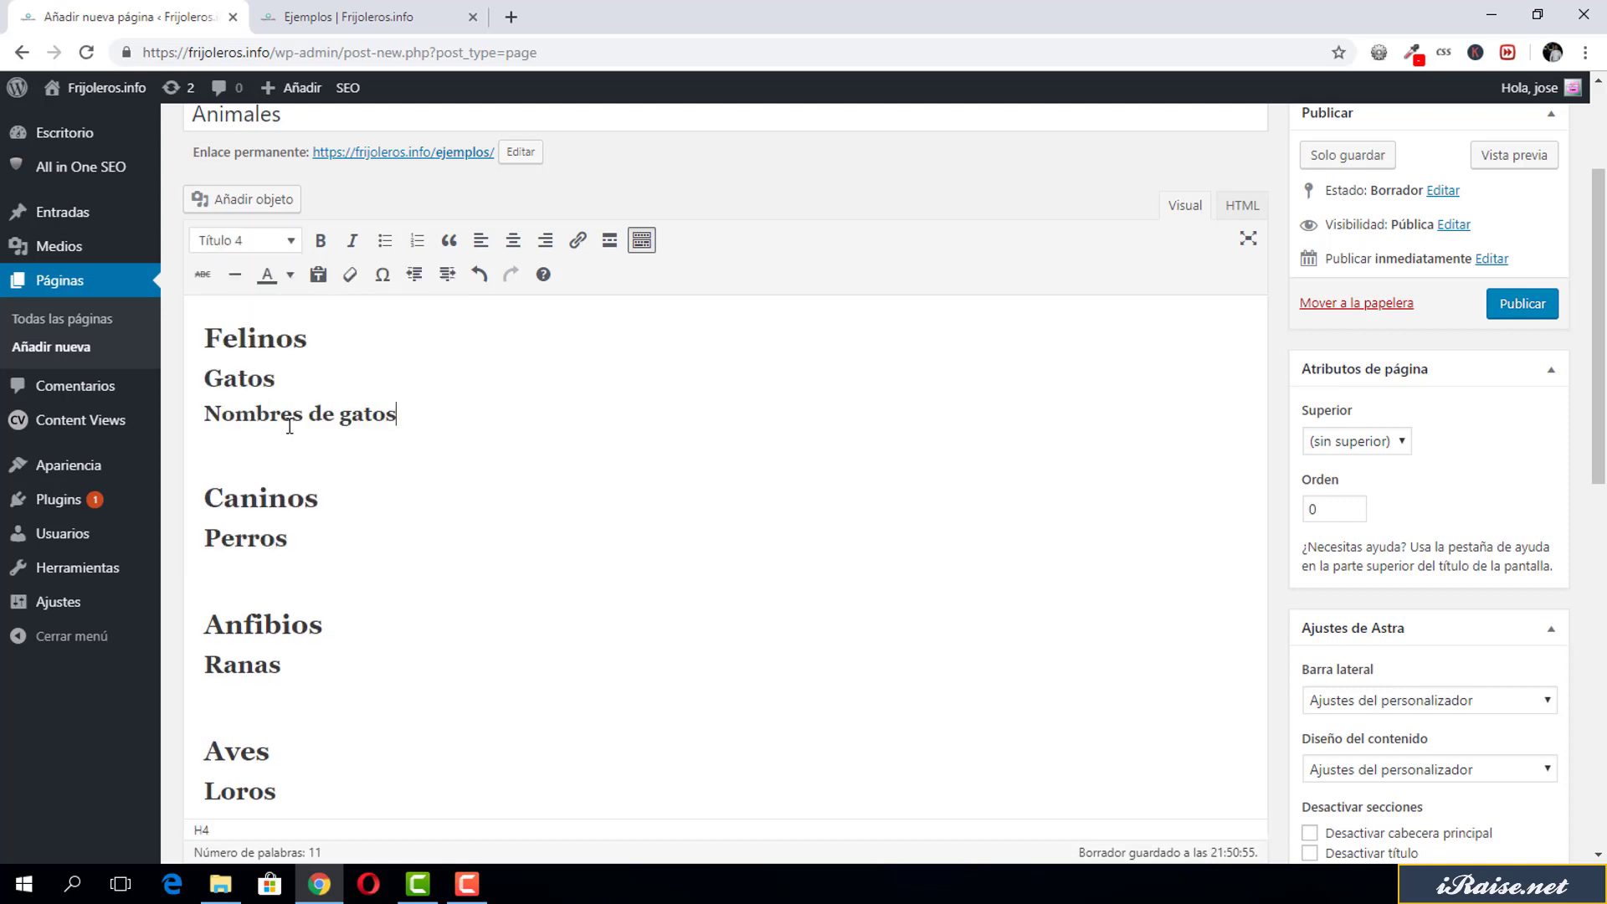
# Show the page content as HTML and examine the h2, h3 and h4 tags around each animal heading.
pyautogui.click(1241, 206)
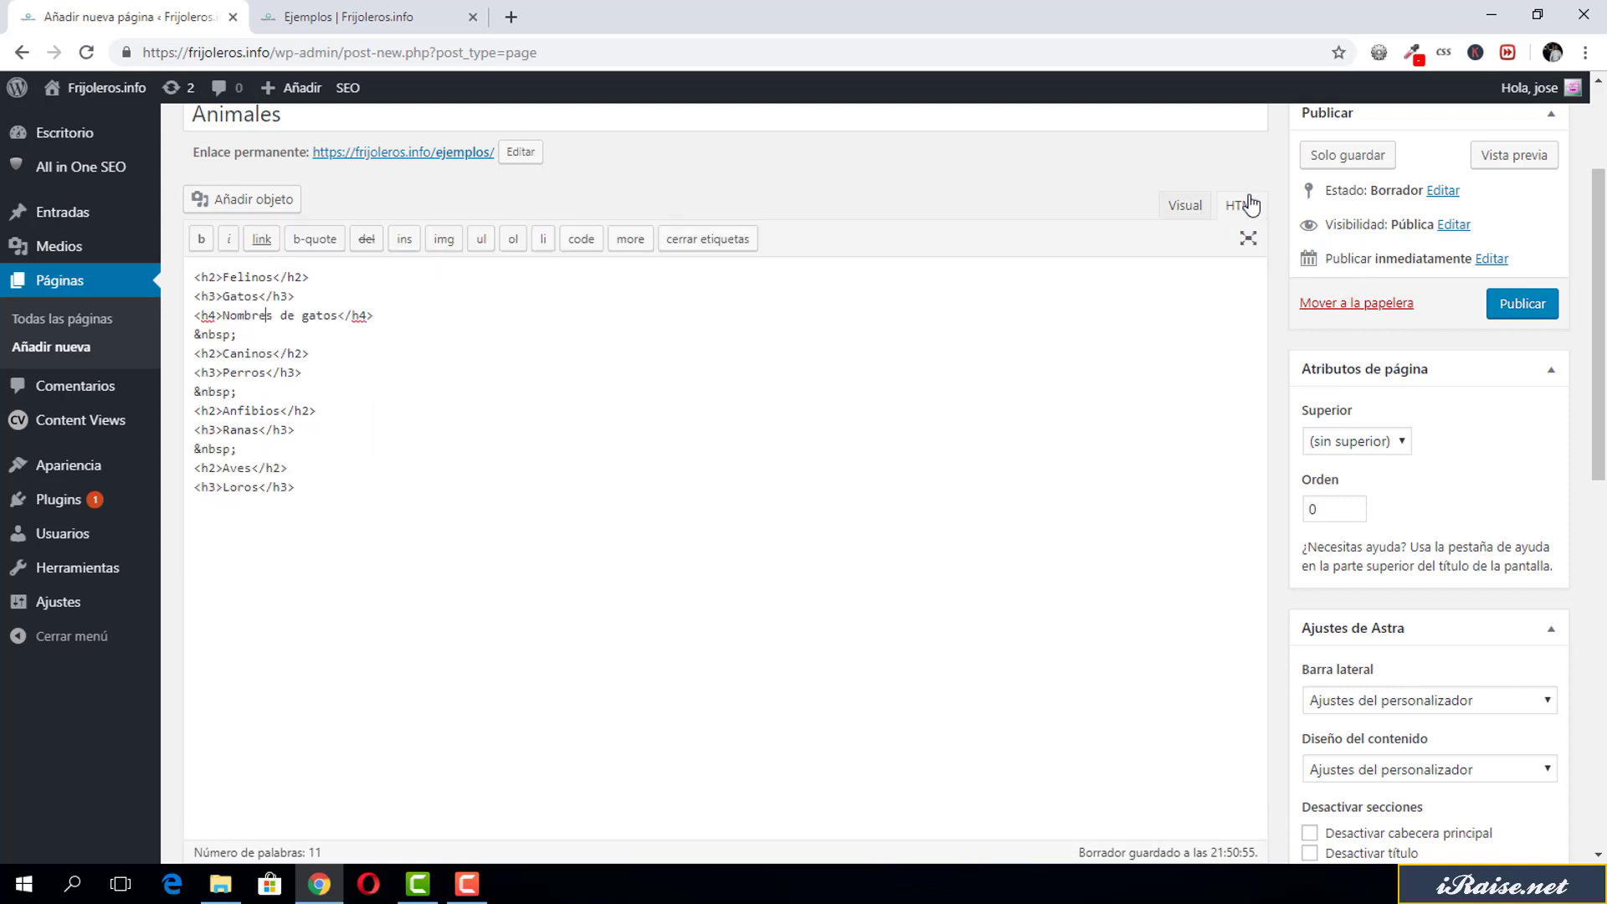
pyautogui.tripleClick(260, 314)
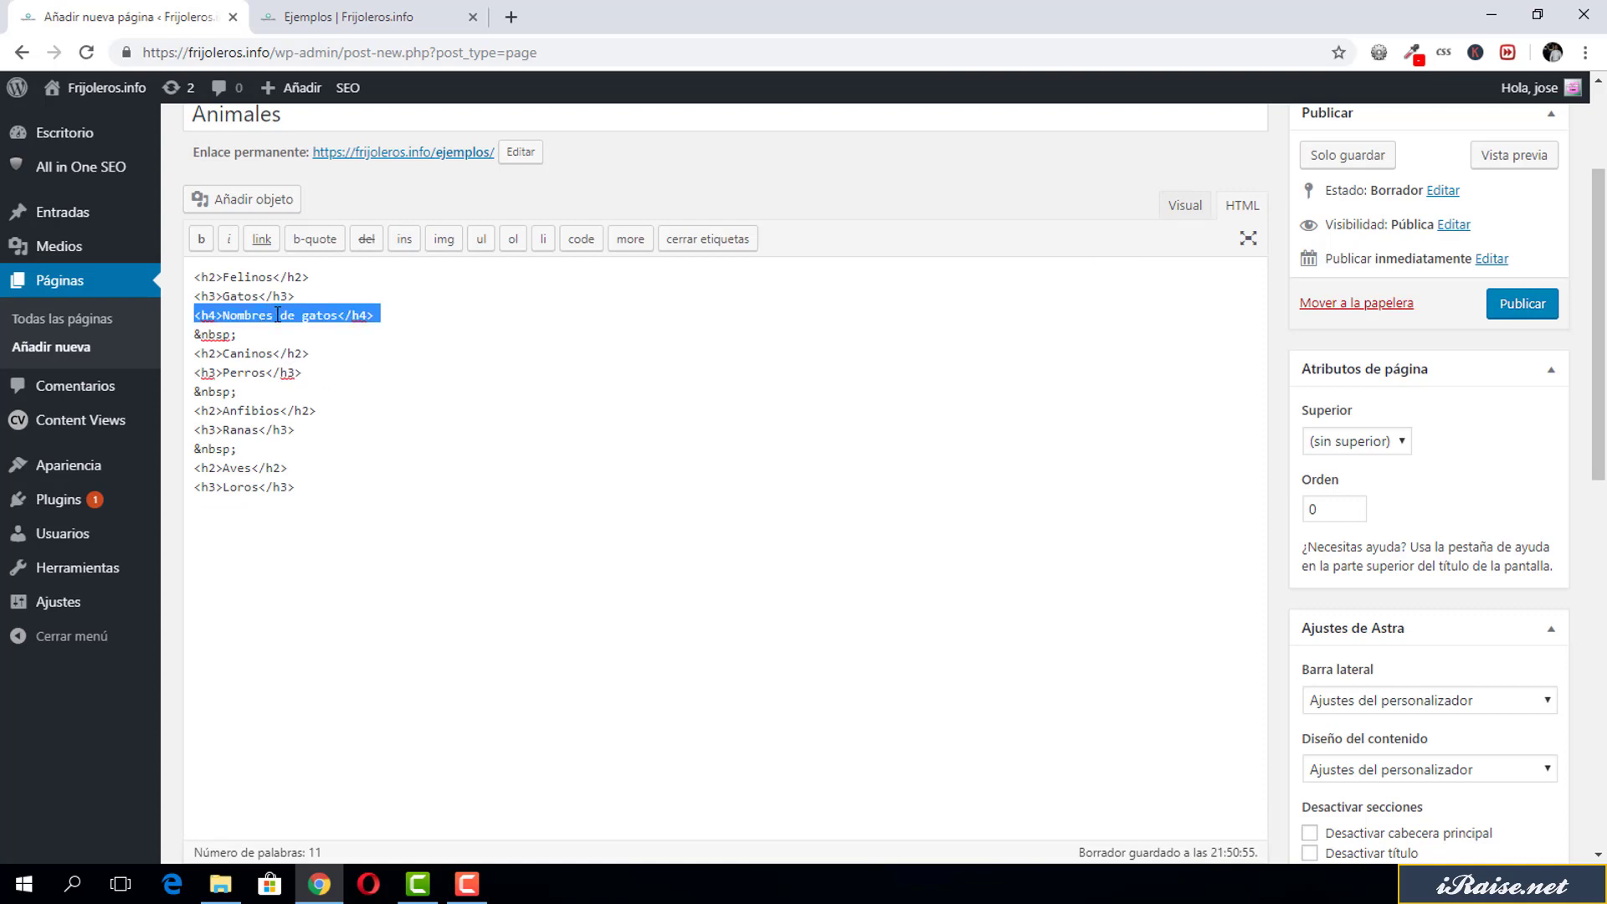
pyautogui.click(360, 329)
pyautogui.moveTo(353, 316); pyautogui.dragTo(376, 316)
pyautogui.click(311, 307)
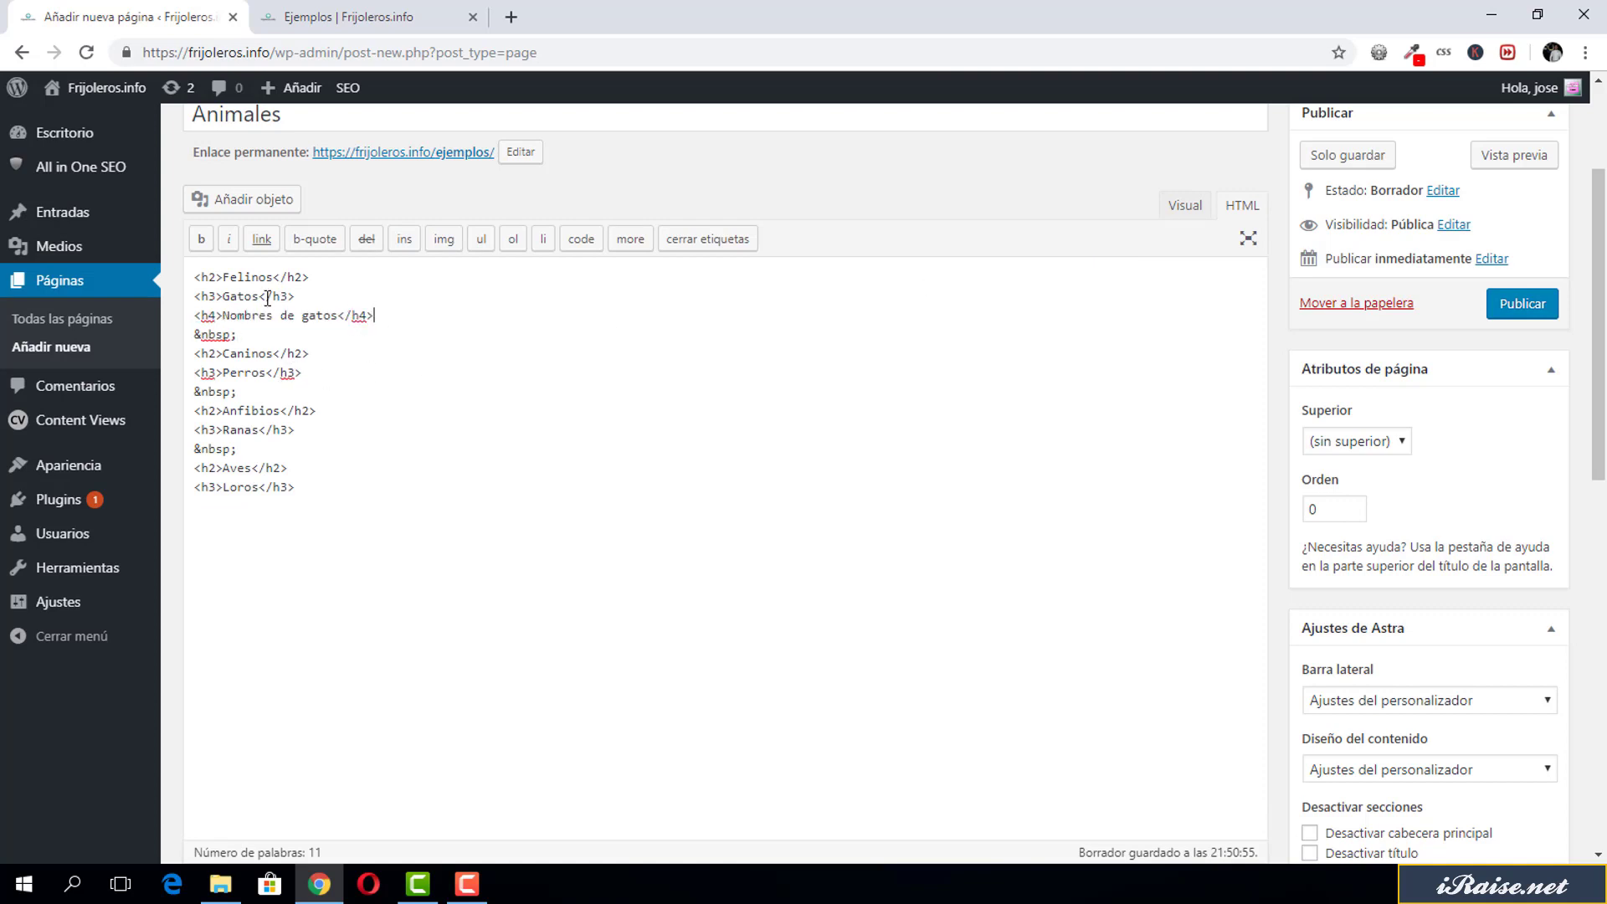
pyautogui.moveTo(266, 296); pyautogui.dragTo(312, 277)
pyautogui.click(312, 316)
pyautogui.click(282, 352)
pyautogui.moveTo(282, 353); pyautogui.dragTo(342, 495)
pyautogui.click(326, 367)
pyautogui.click(277, 413)
pyautogui.click(276, 494)
pyautogui.click(341, 495)
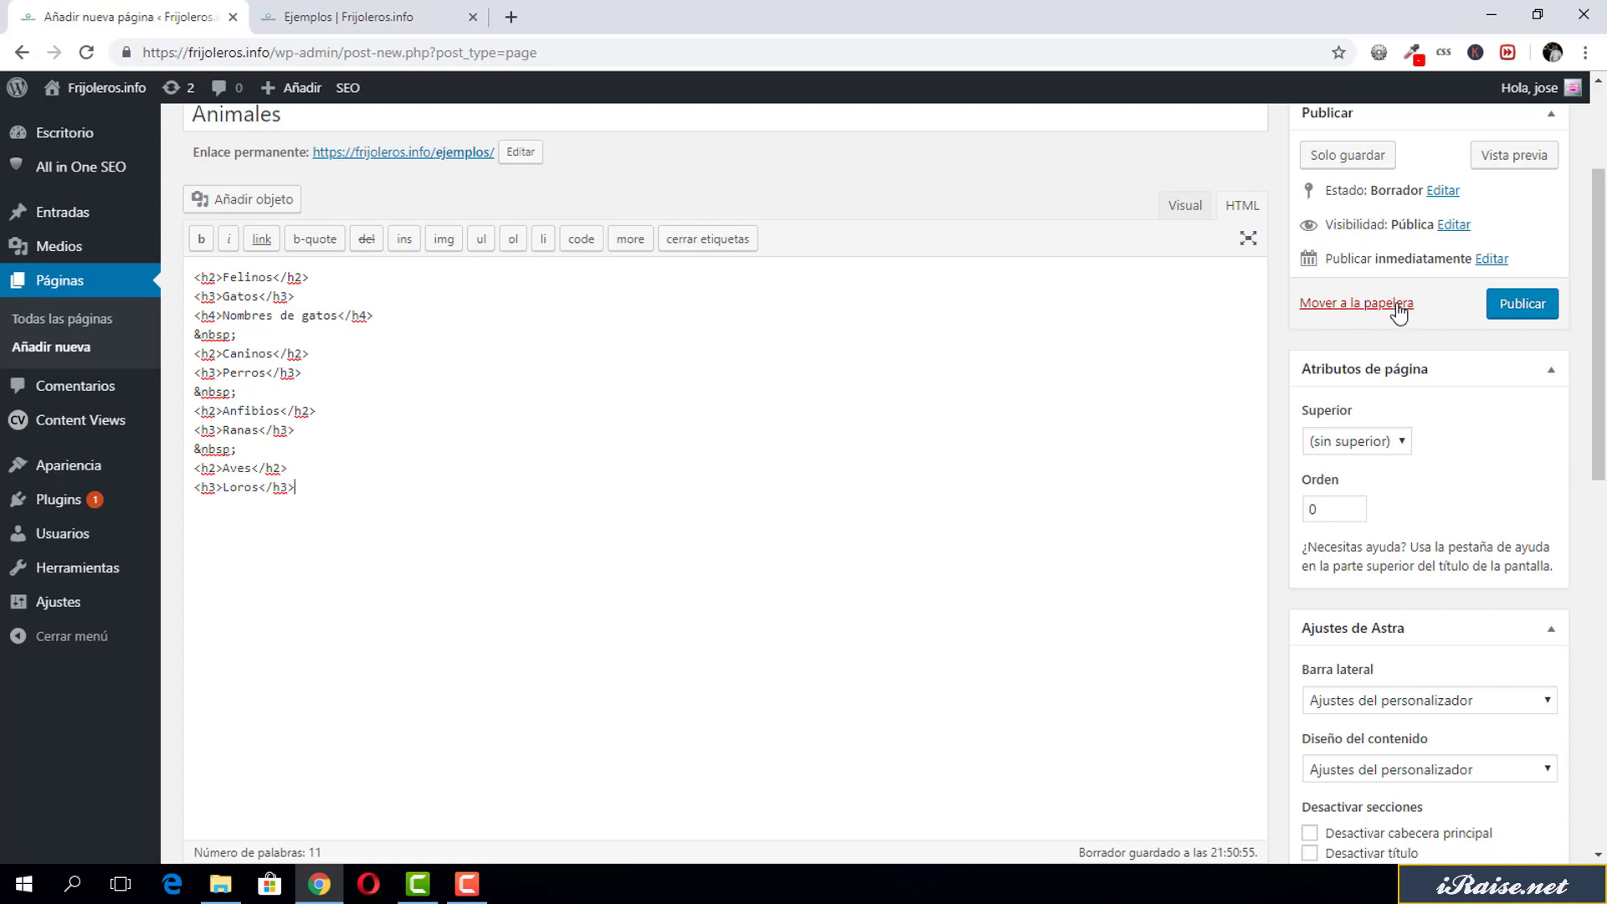
# Publish the "Animales" page and open its permalink to review the headings on the live site.
pyautogui.click(1536, 322)
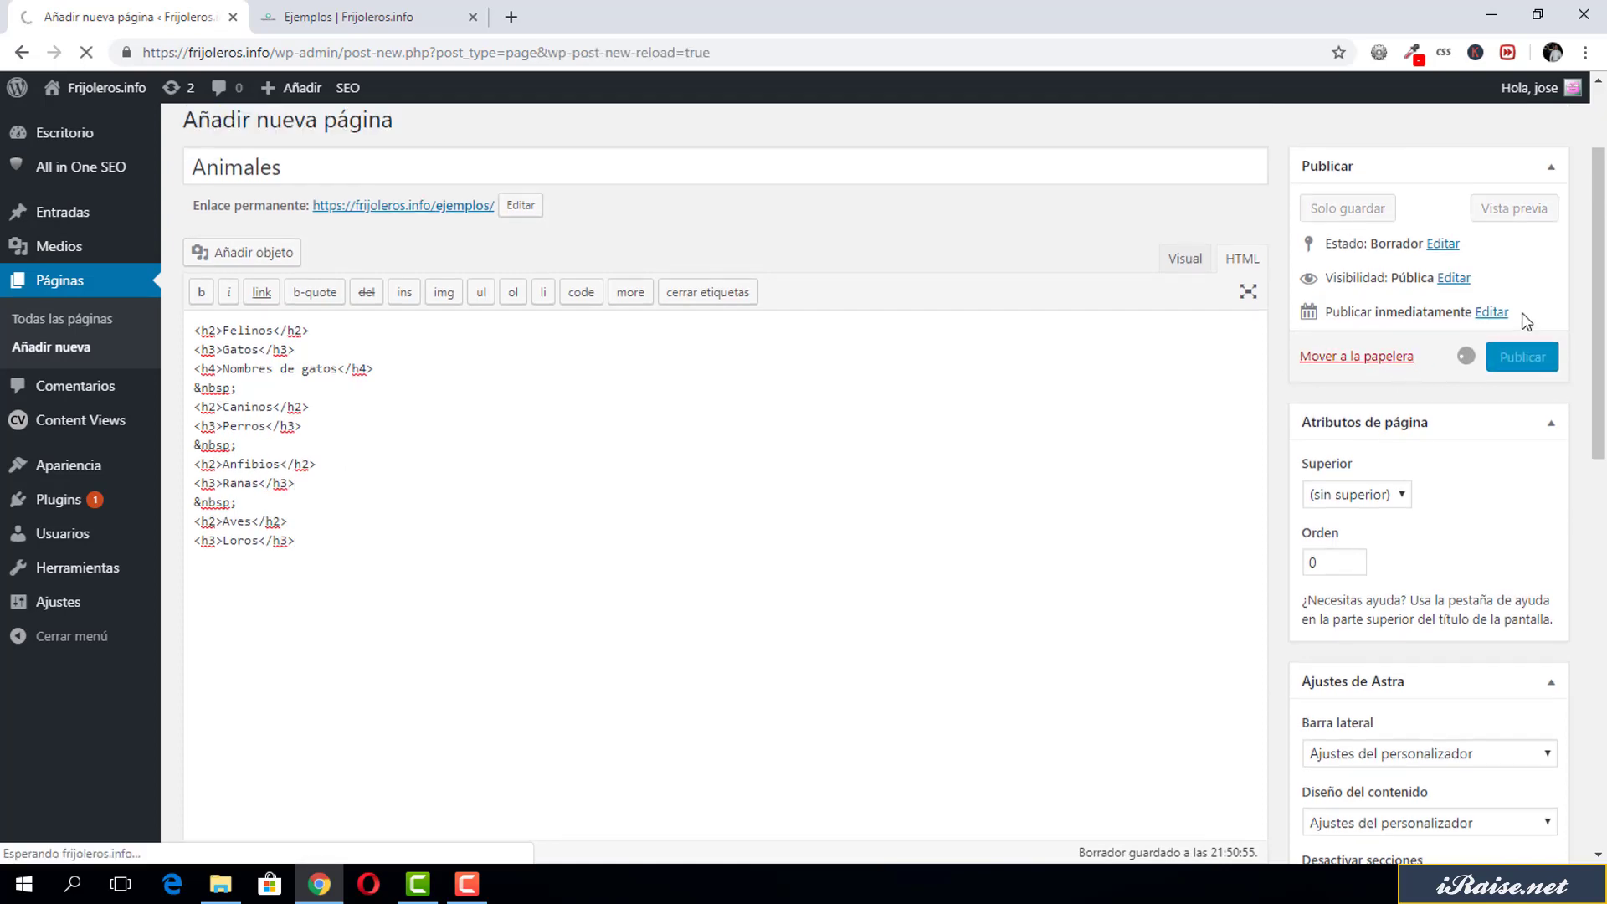
pyautogui.click(402, 416)
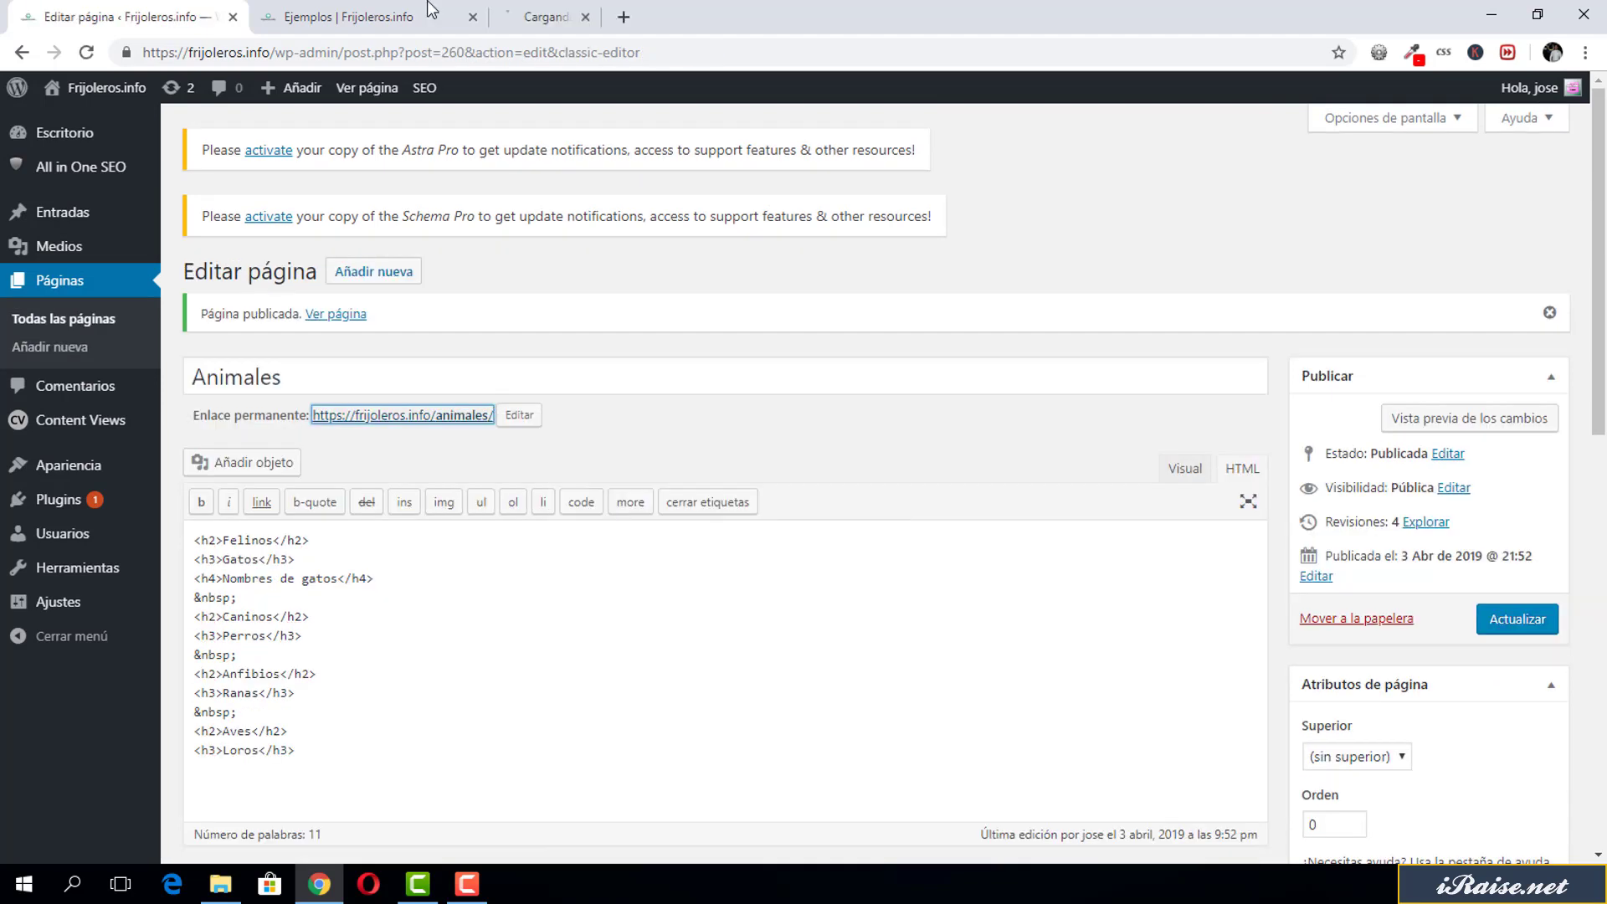
pyautogui.scroll(-6, 646, 334)
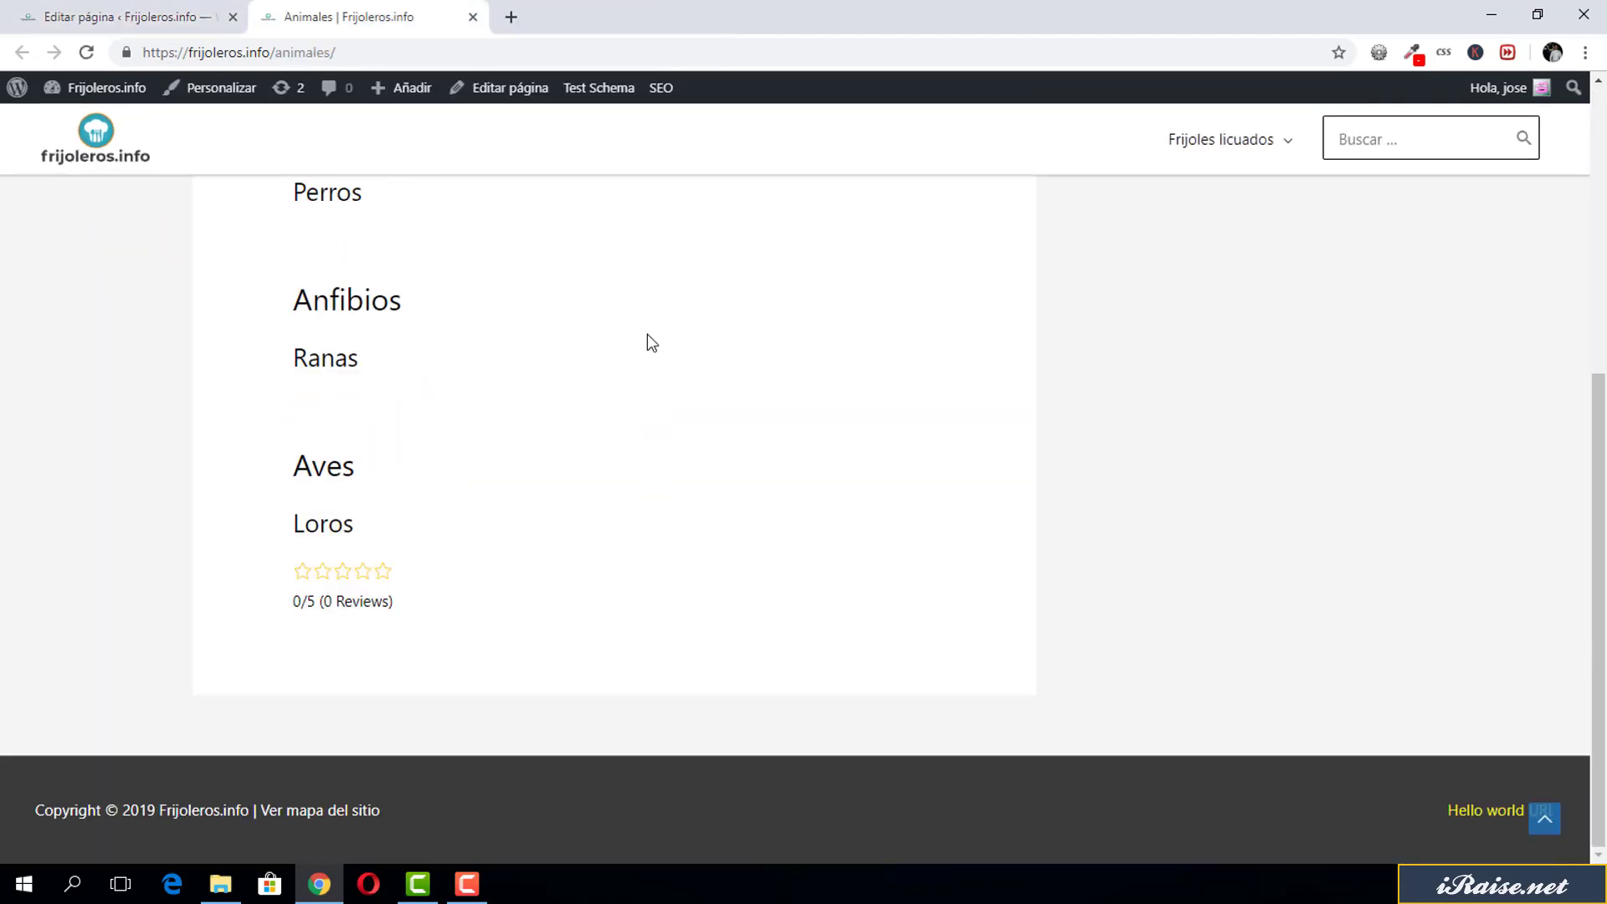
pyautogui.scroll(6, 647, 334)
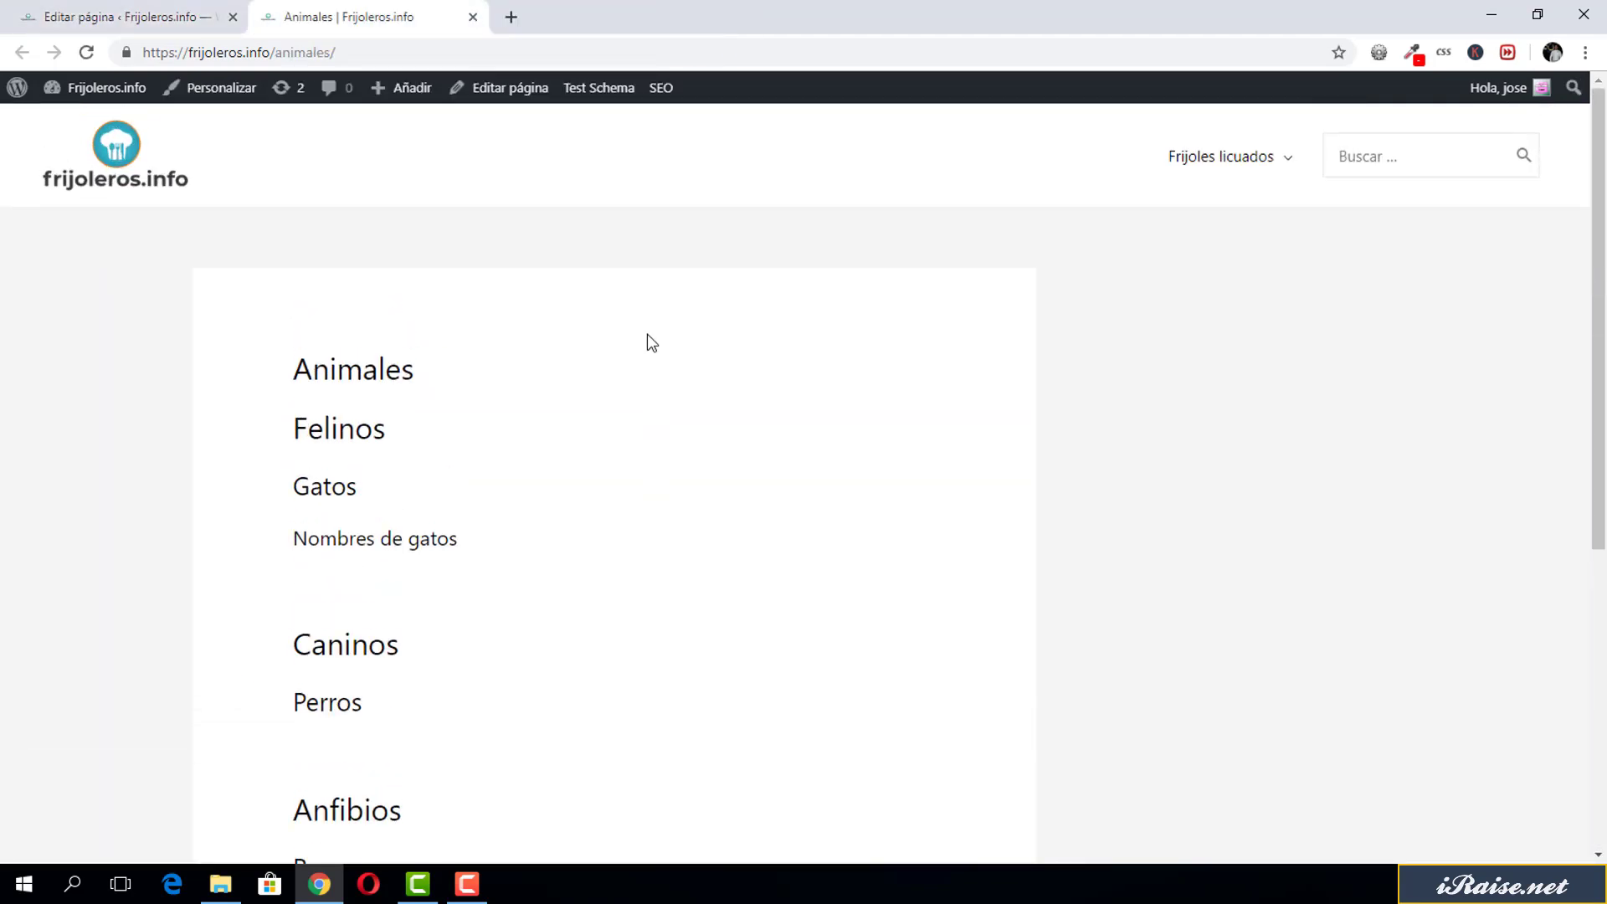
# Generate the live page's document outline with the Web Developer extension and examine the nesting from h1 to h4.
pyautogui.click(1378, 53)
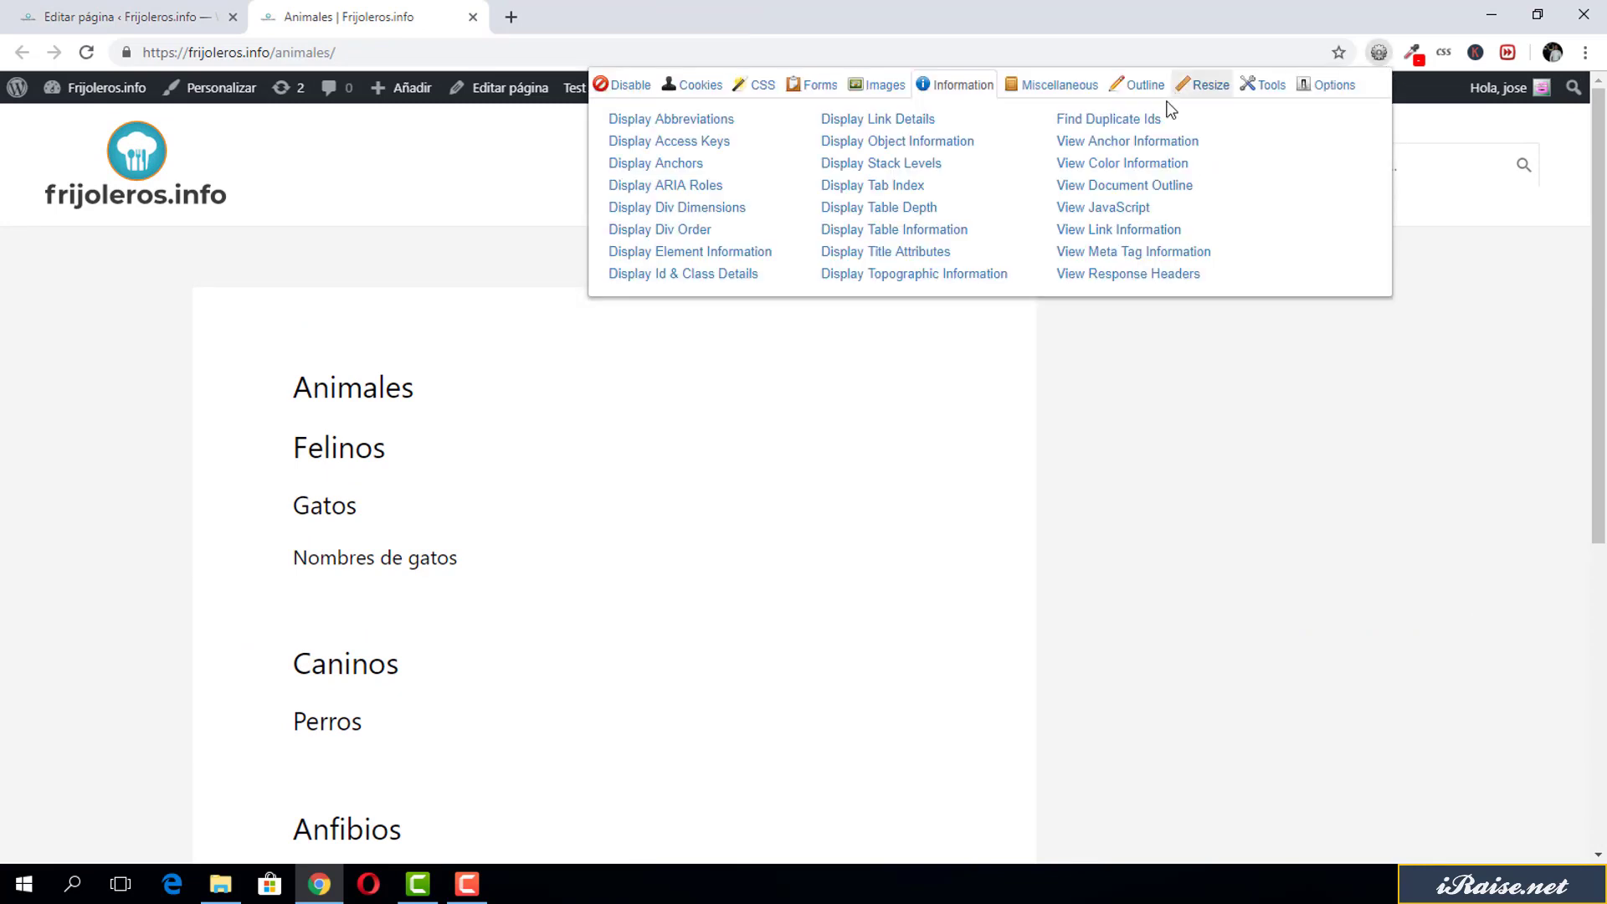
pyautogui.click(1120, 186)
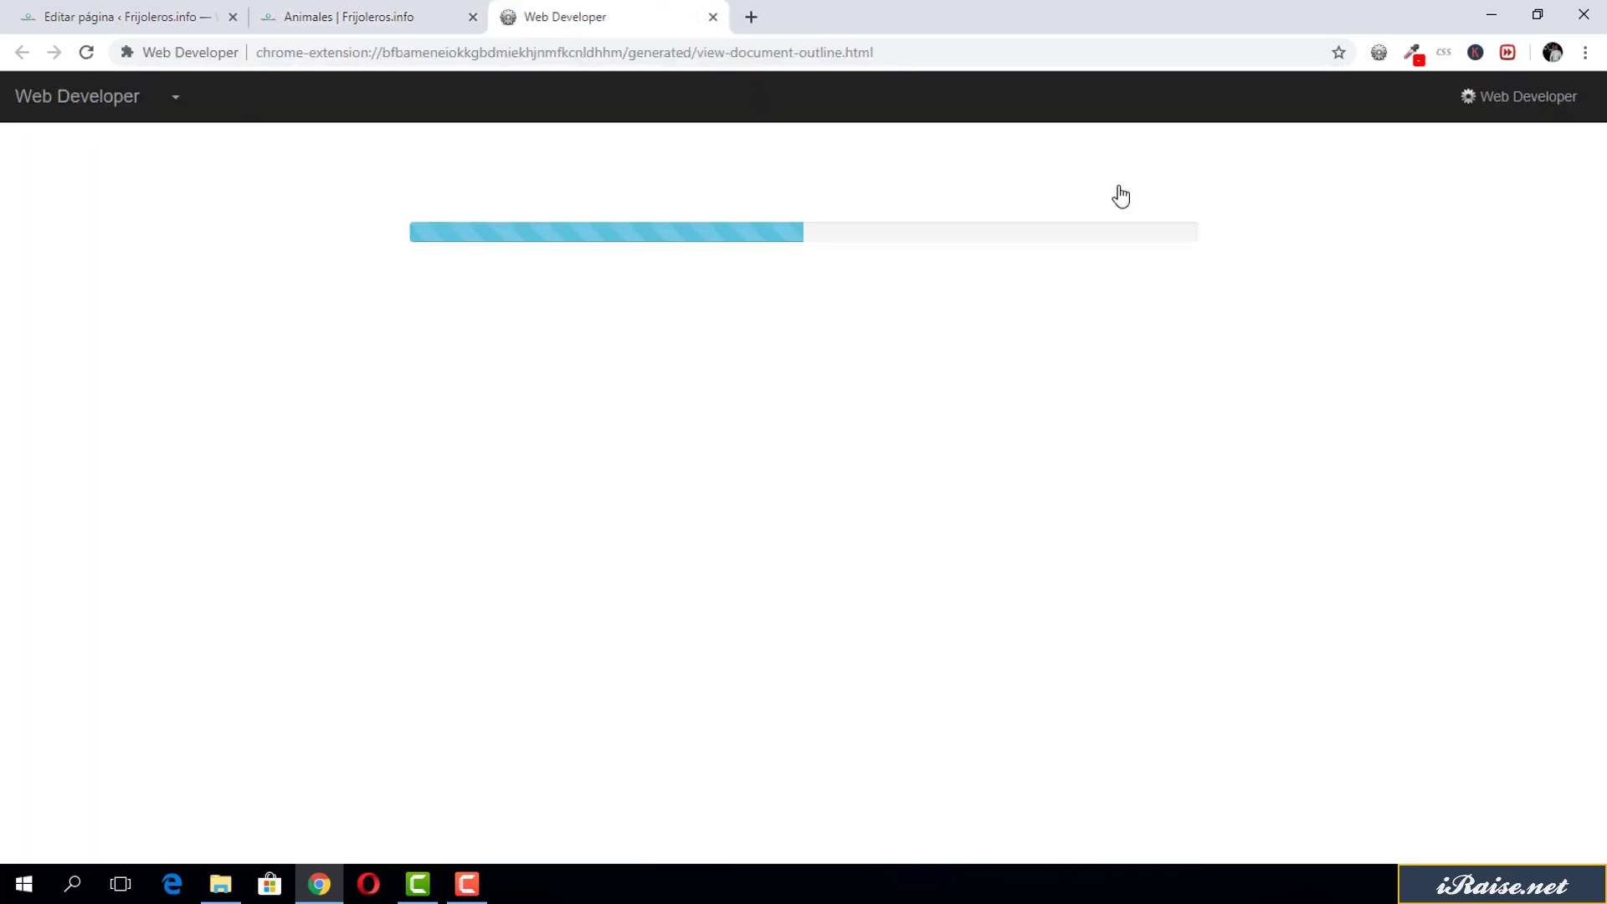
pyautogui.click(22, 280)
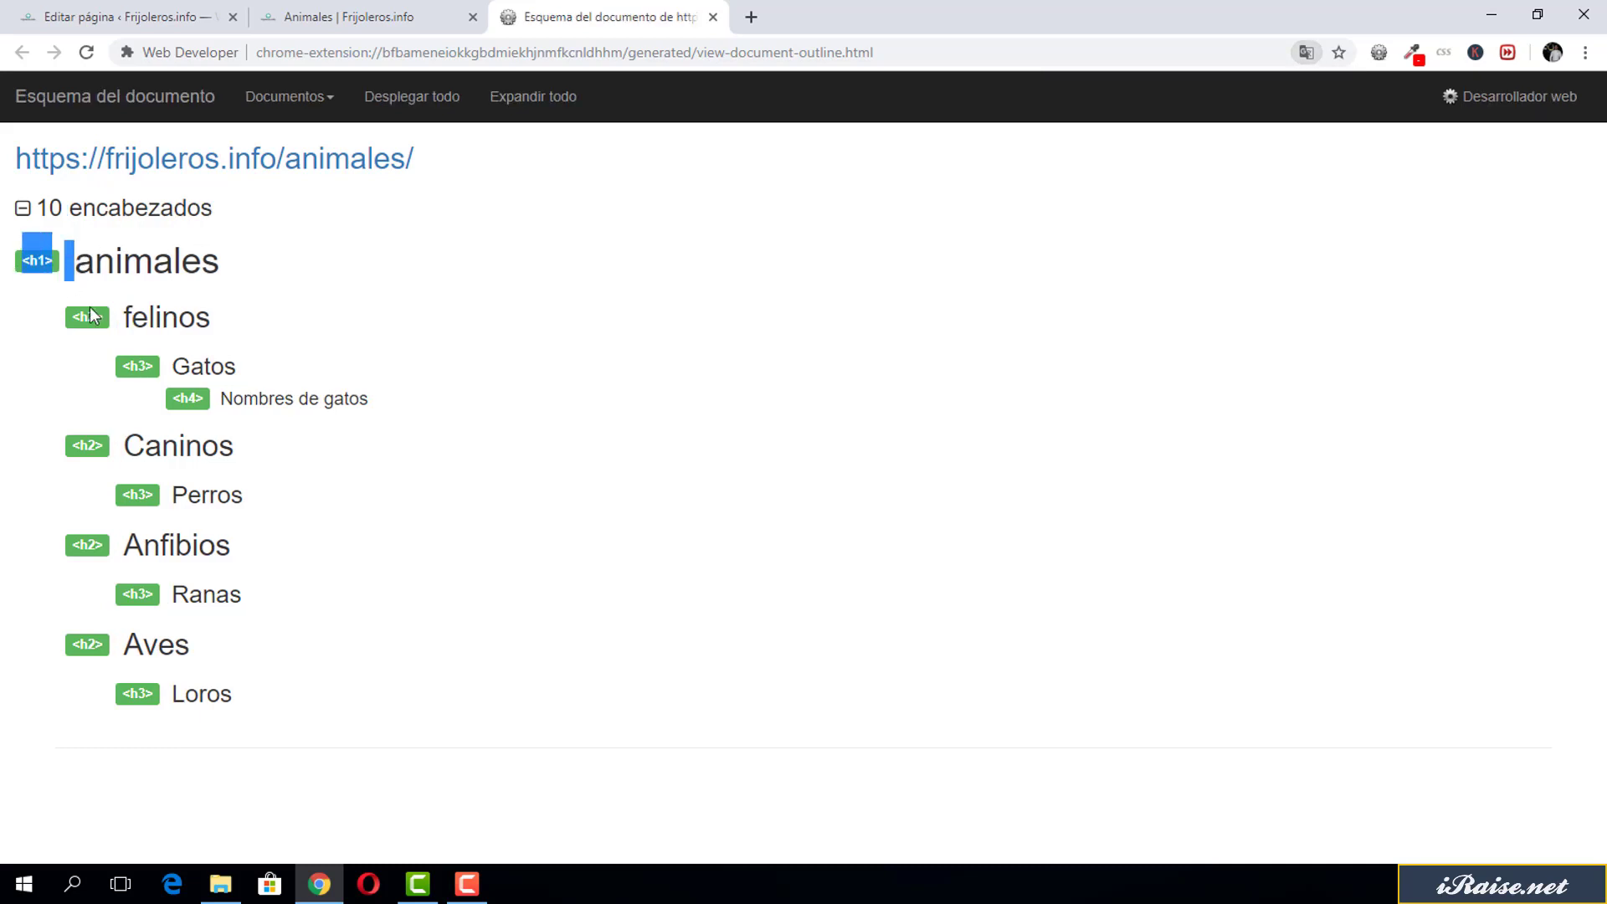
pyautogui.moveTo(318, 684); pyautogui.dragTo(63, 275)
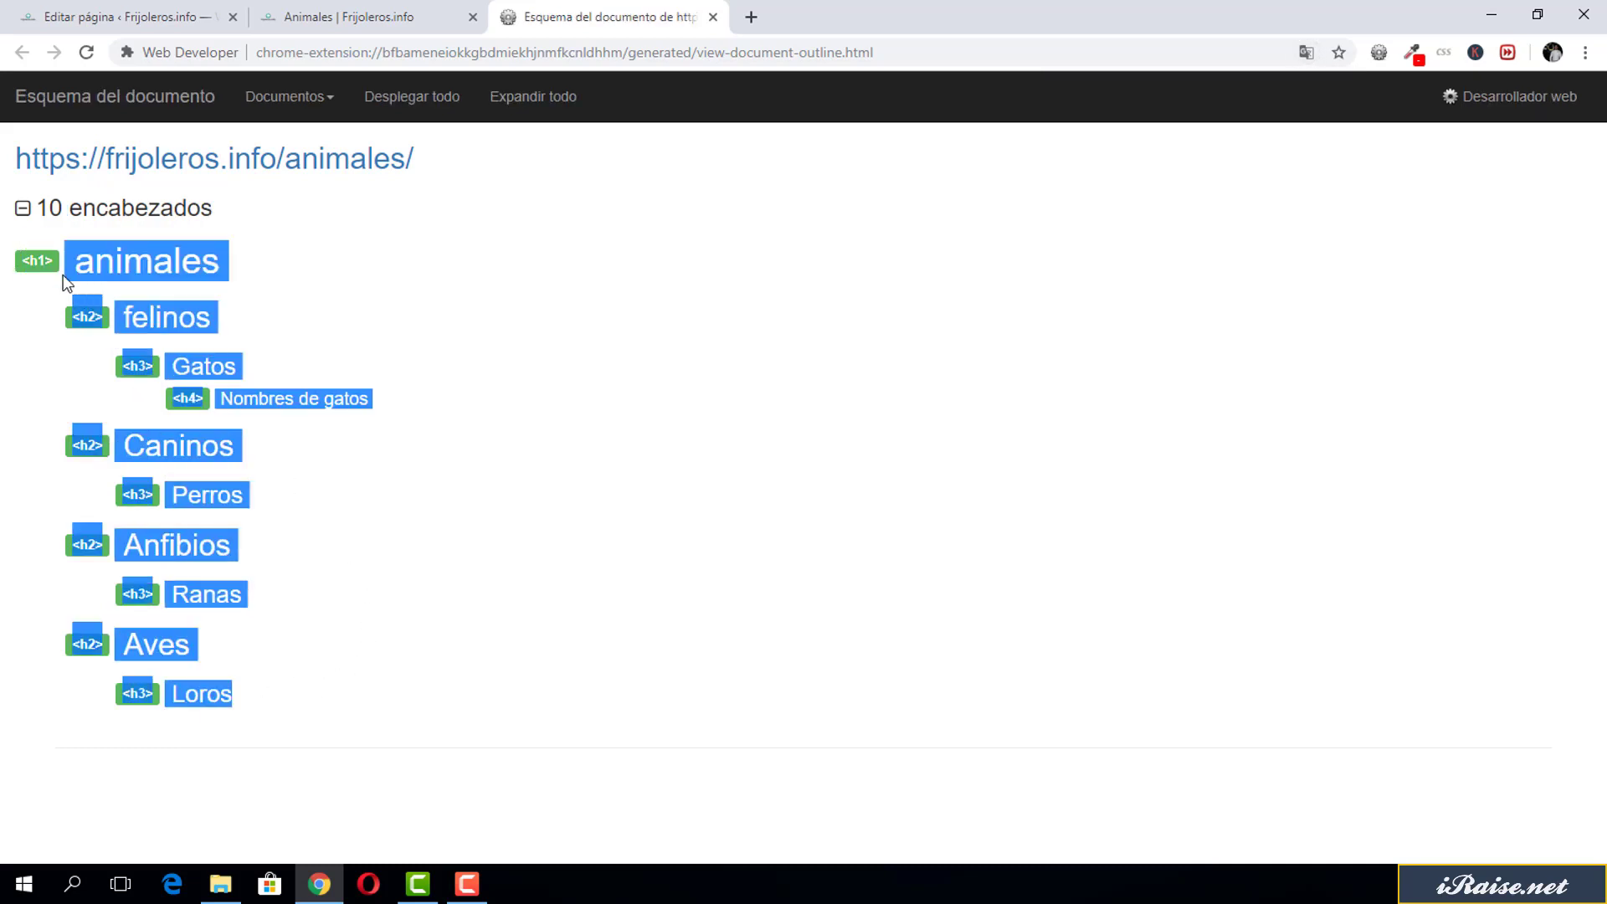
pyautogui.click(447, 476)
pyautogui.moveTo(413, 706); pyautogui.dragTo(65, 260)
pyautogui.click(65, 259)
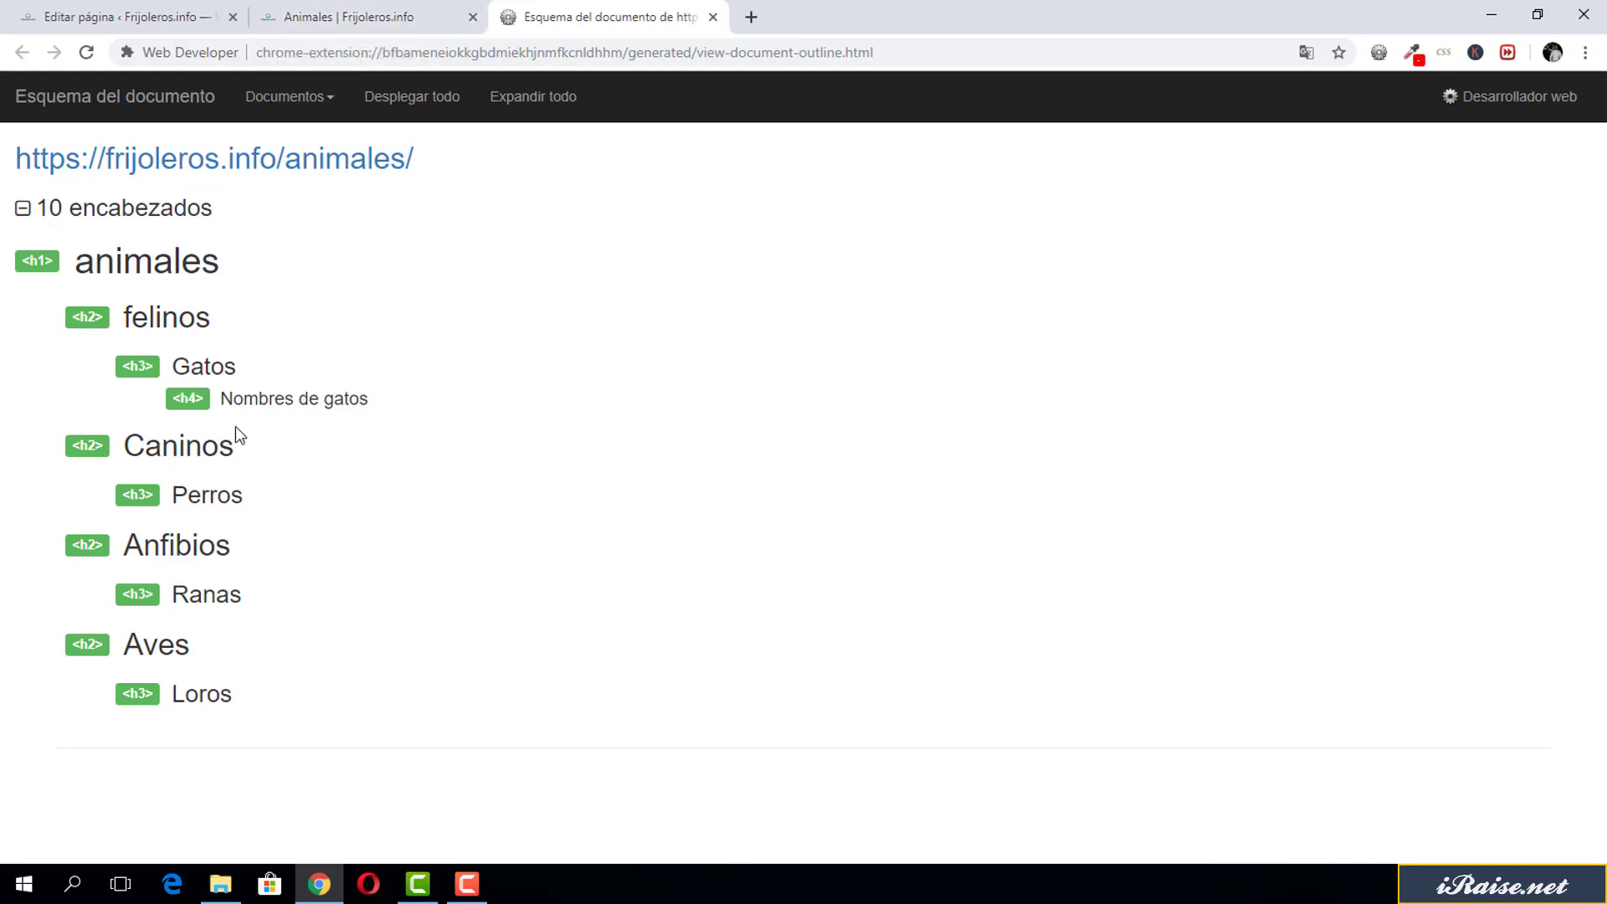
# Return to the page editor in Visual mode and check the levels of "Nombres de gatos", "Gatos" and "Felinos" against the page title.
pyautogui.click(310, 8)
pyautogui.click(226, 10)
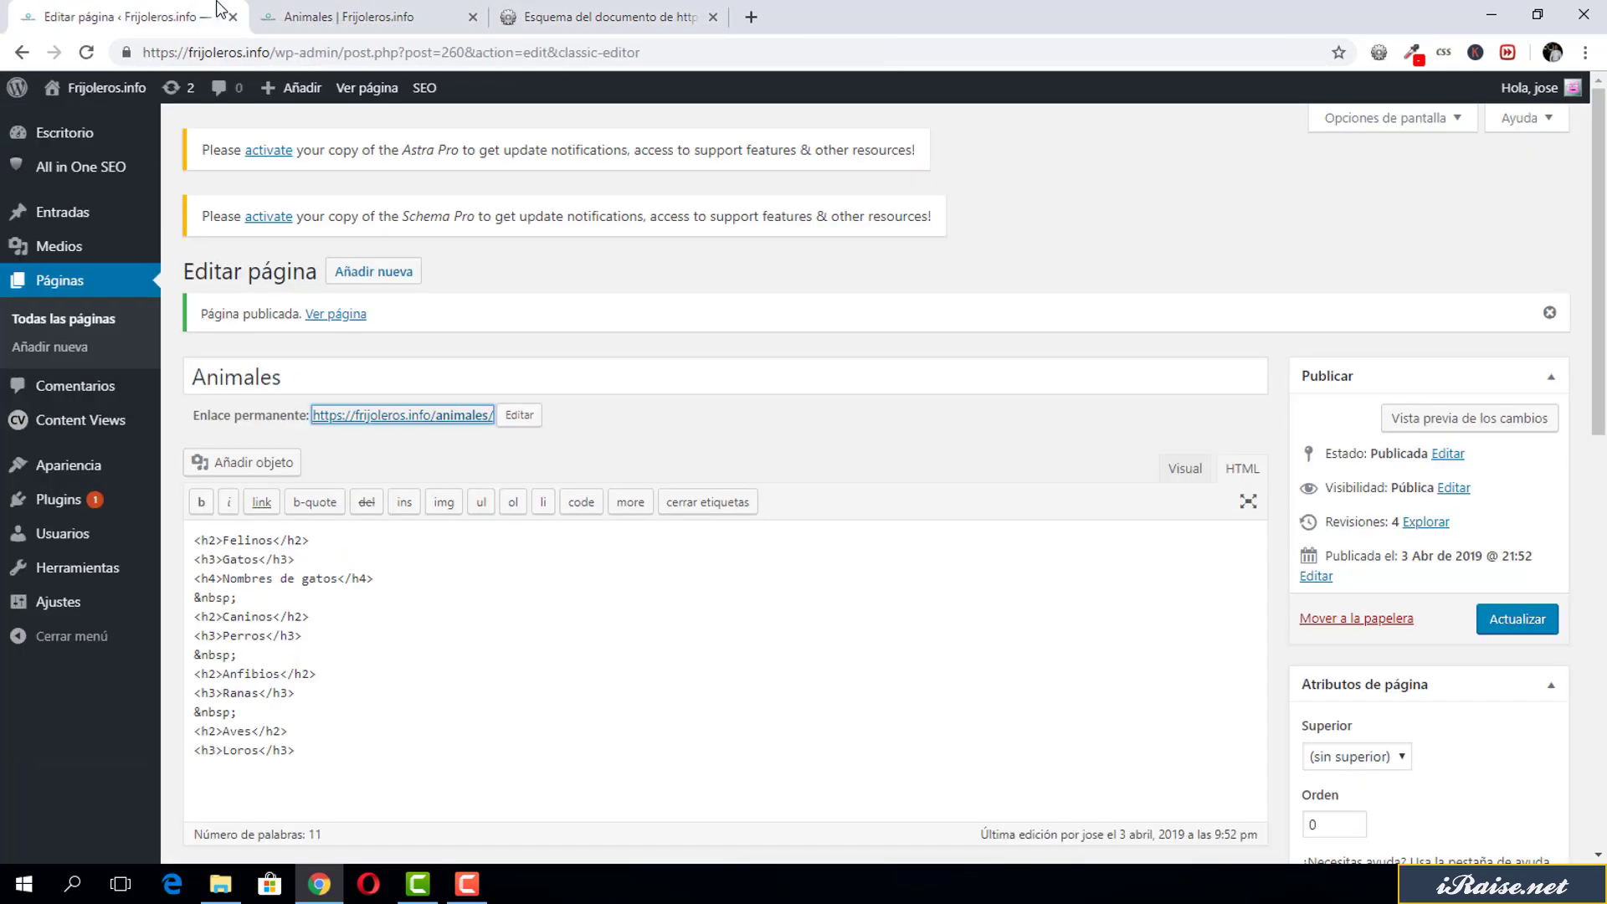
pyautogui.click(1185, 468)
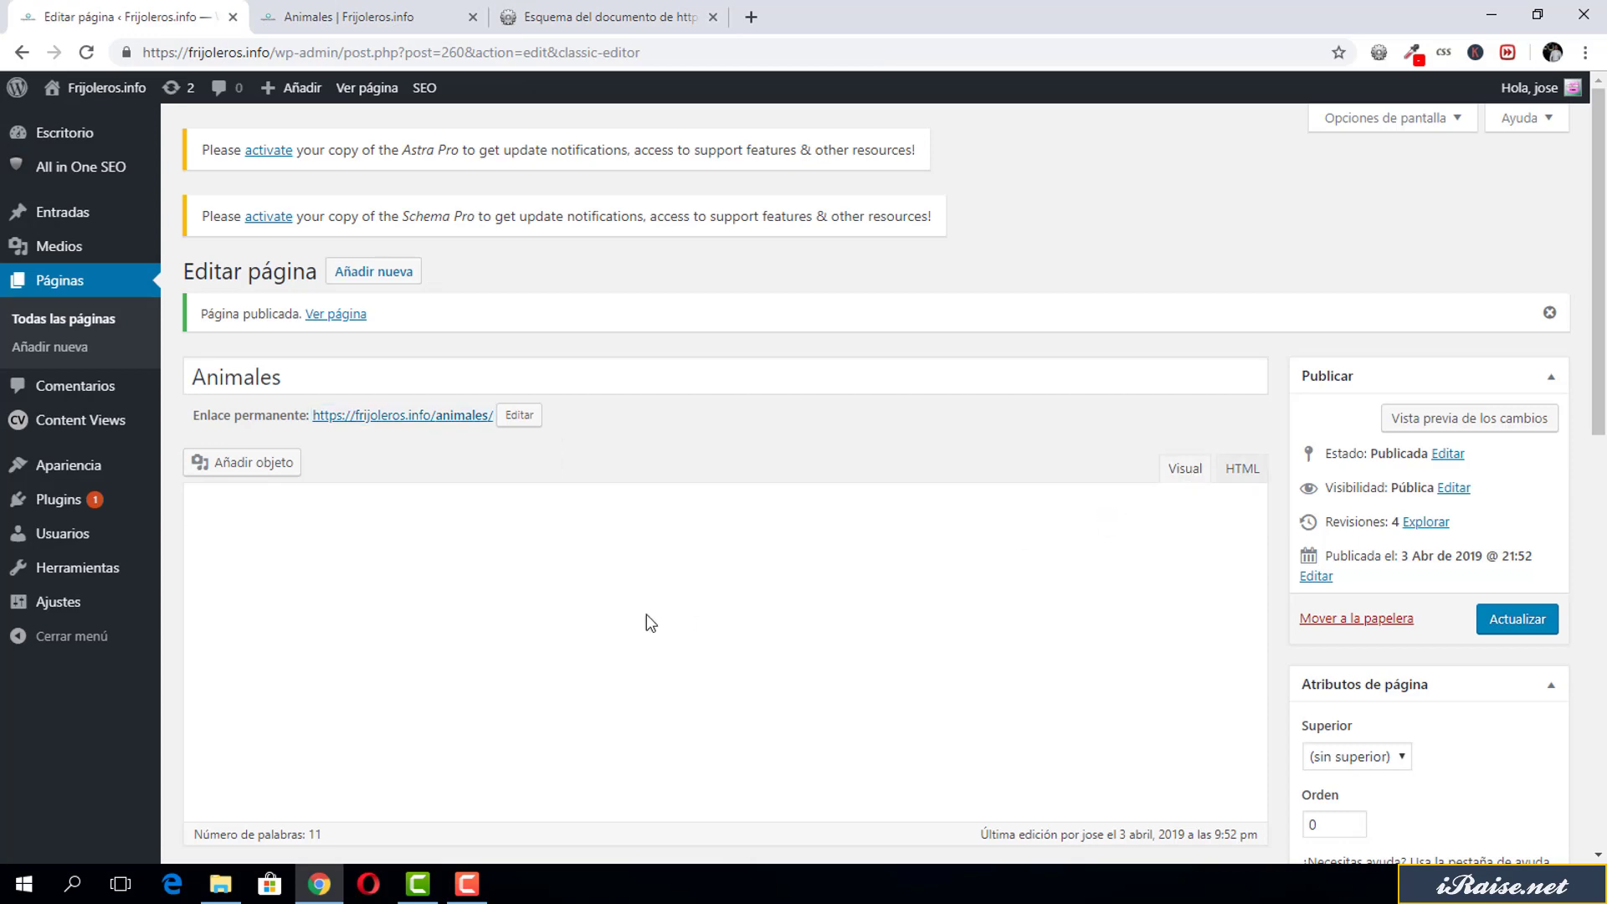
pyautogui.scroll(4, 462, 570)
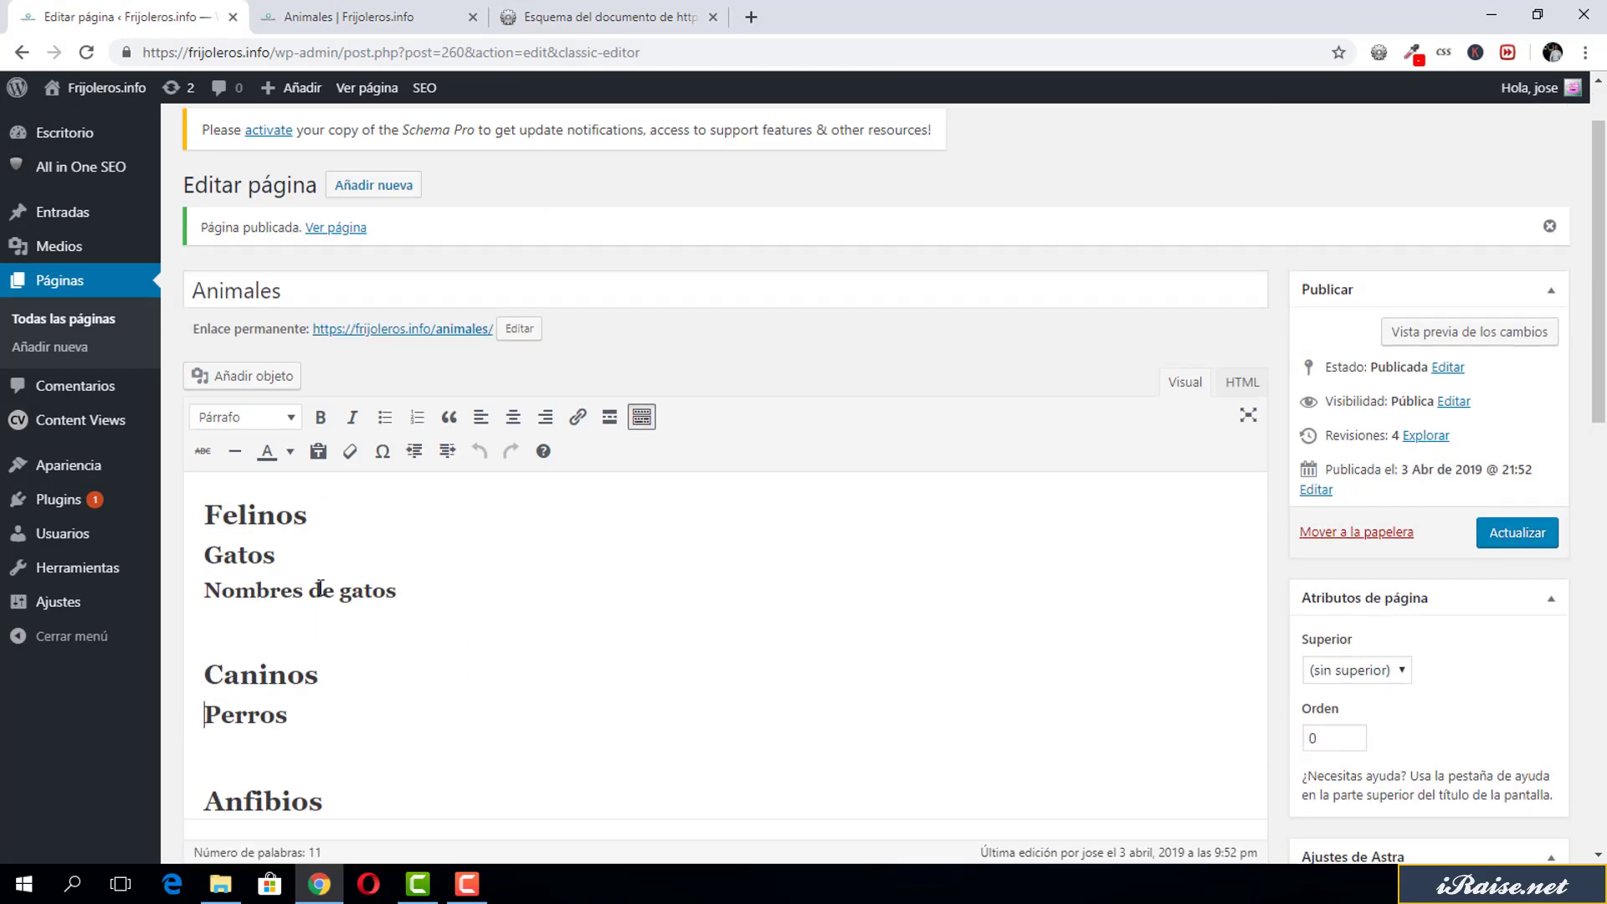
pyautogui.tripleClick(316, 590)
pyautogui.click(258, 559)
pyautogui.doubleClick(258, 557)
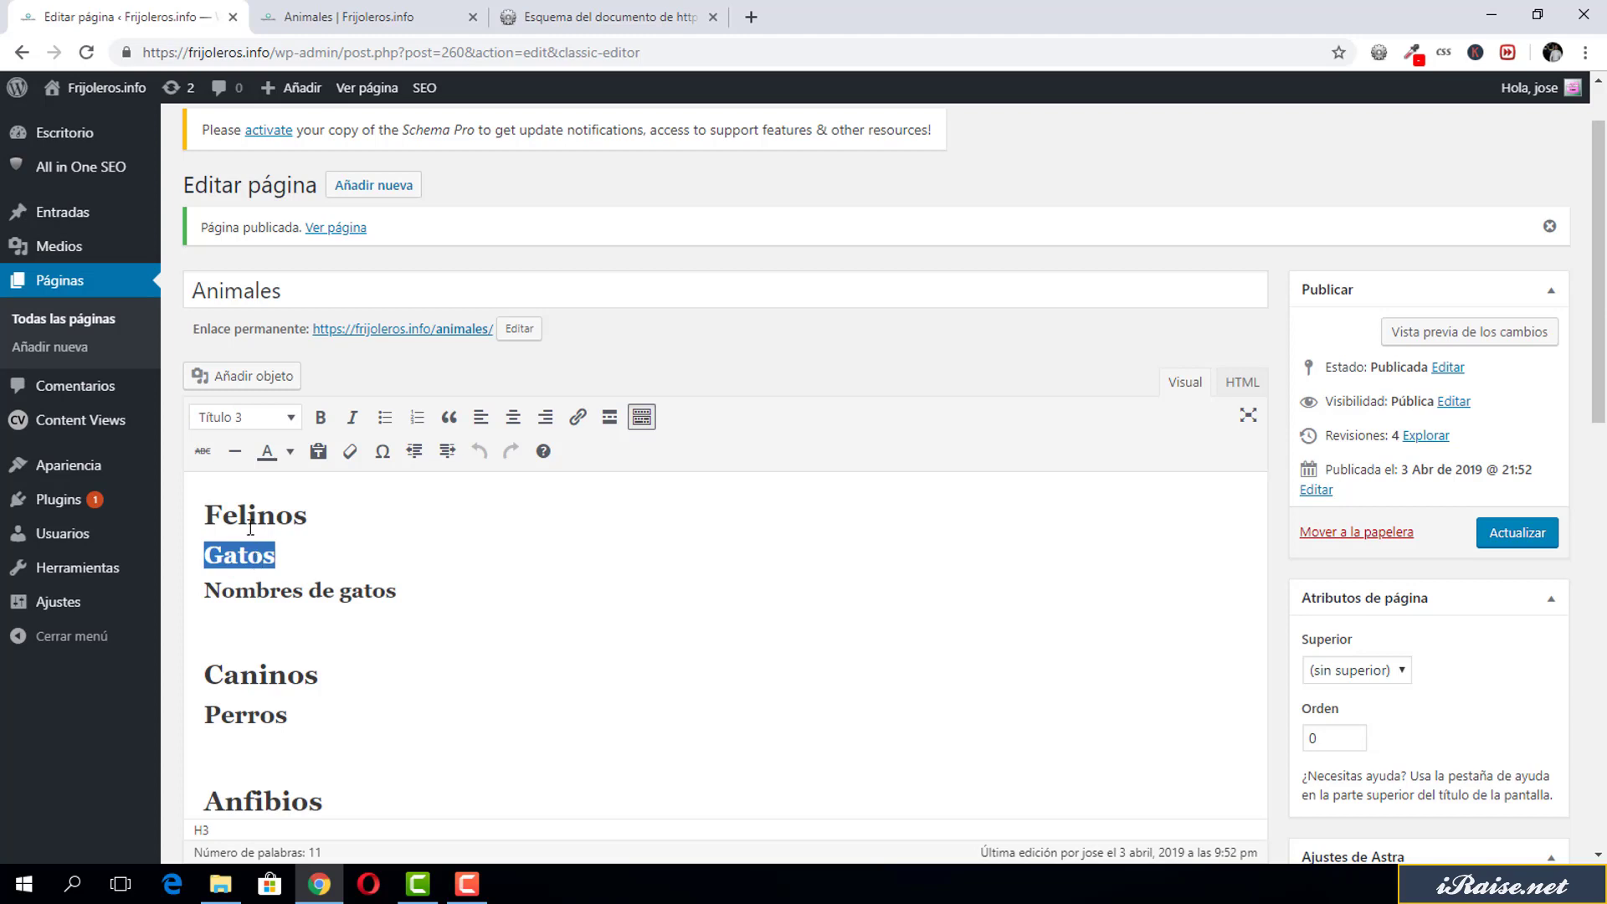
pyautogui.doubleClick(249, 516)
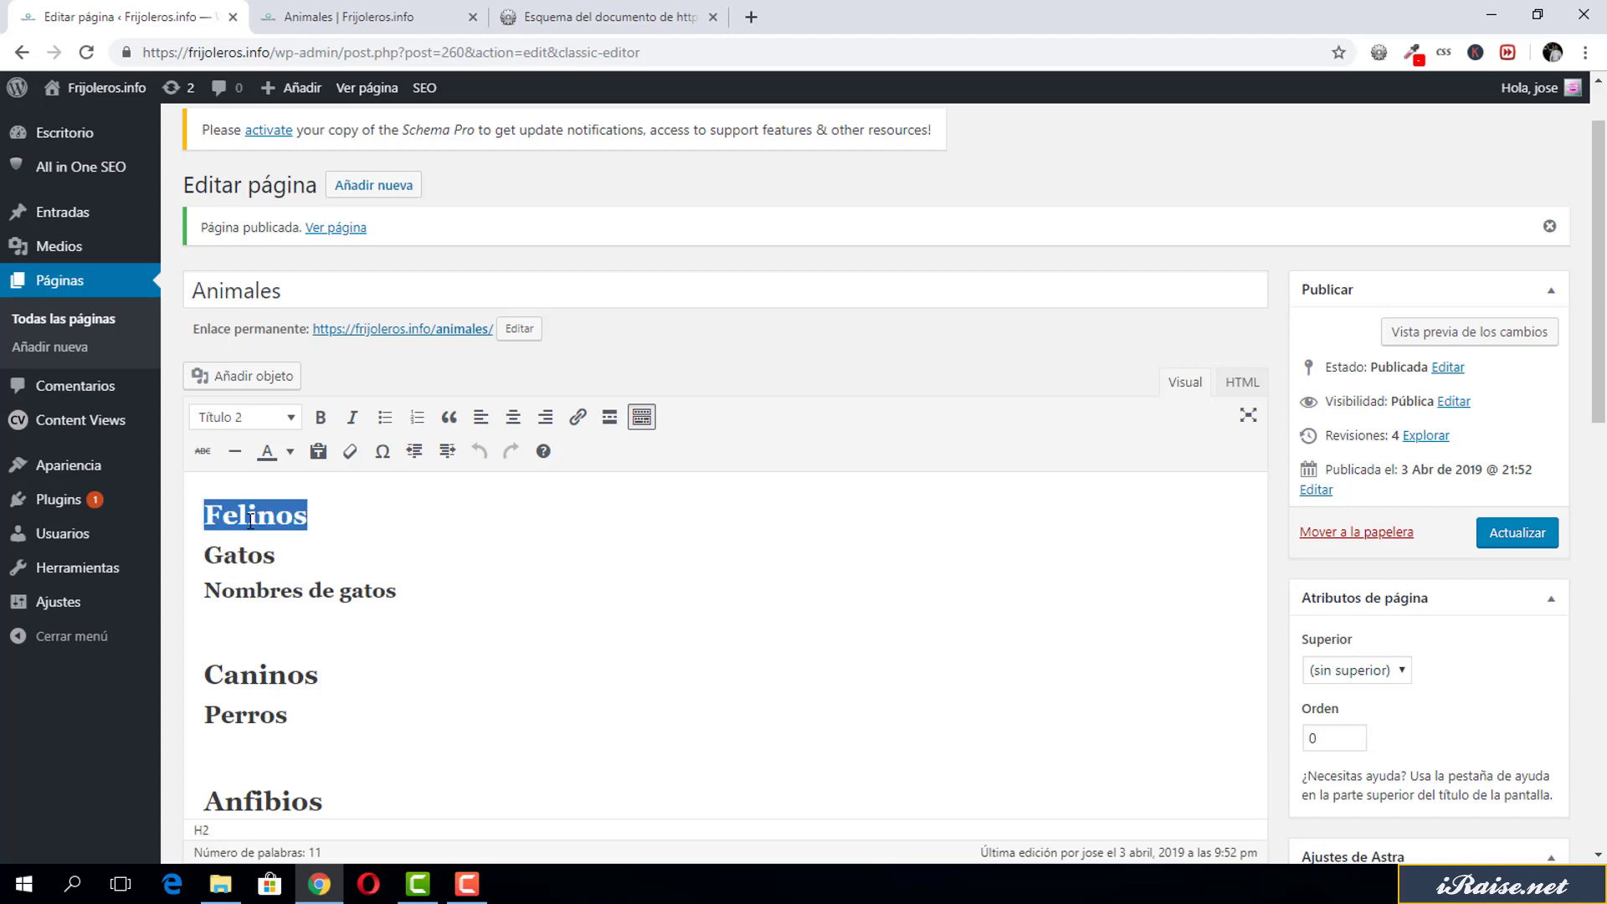
pyautogui.doubleClick(258, 298)
# Insert a blank line above and below "Gatos" and format "Gatos" as Título 1.
pyautogui.click(337, 548)
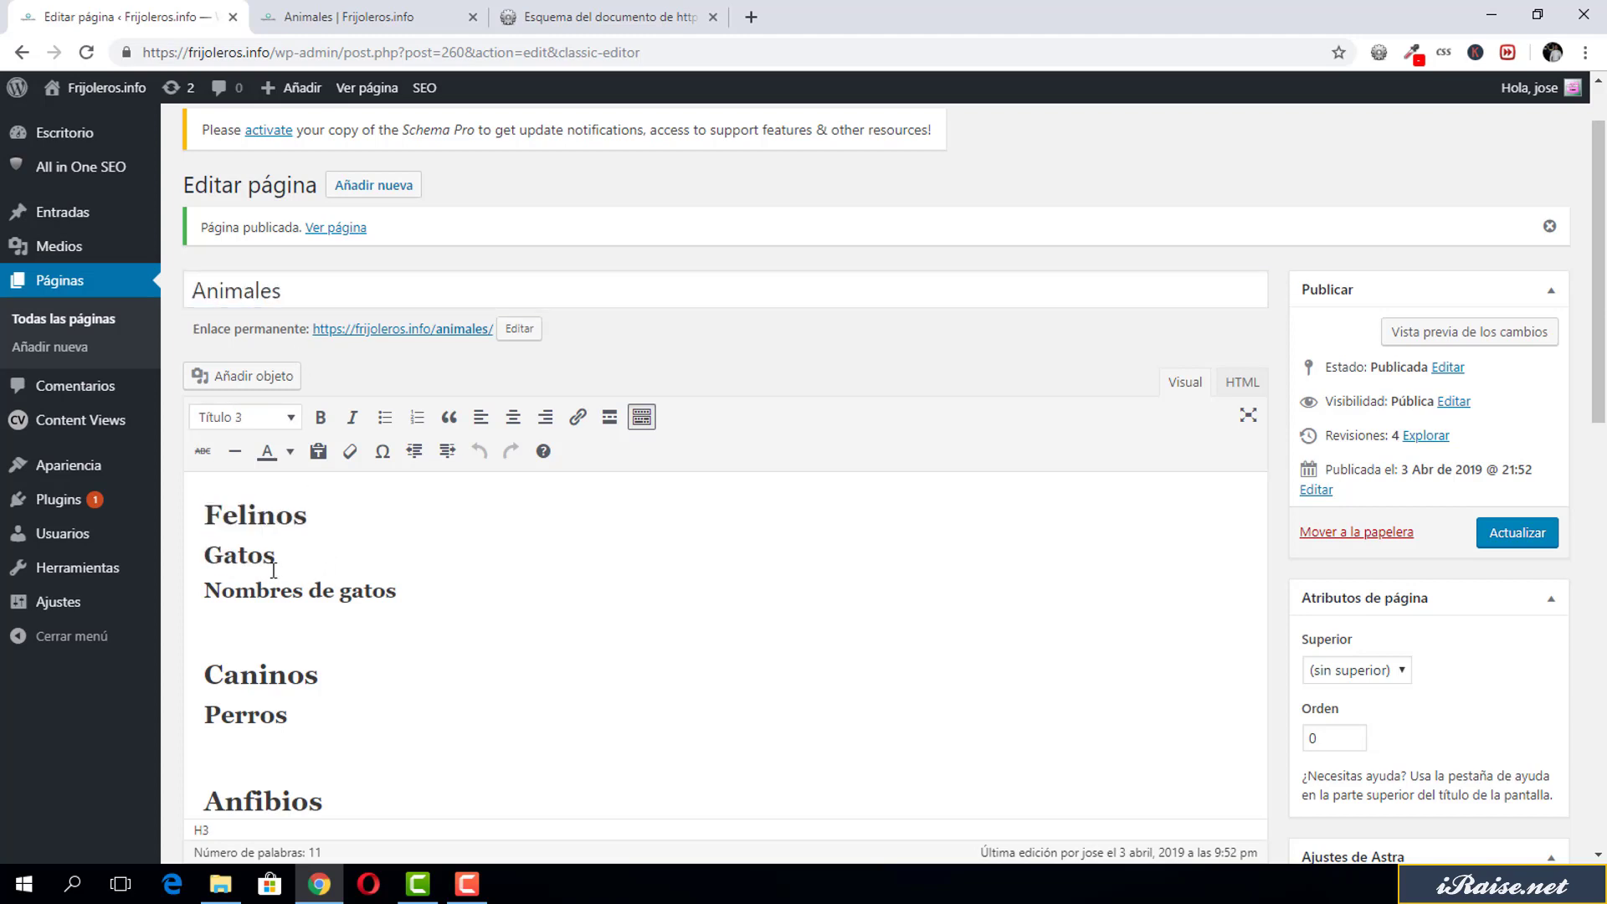
pyautogui.press('Return')
pyautogui.click(340, 549)
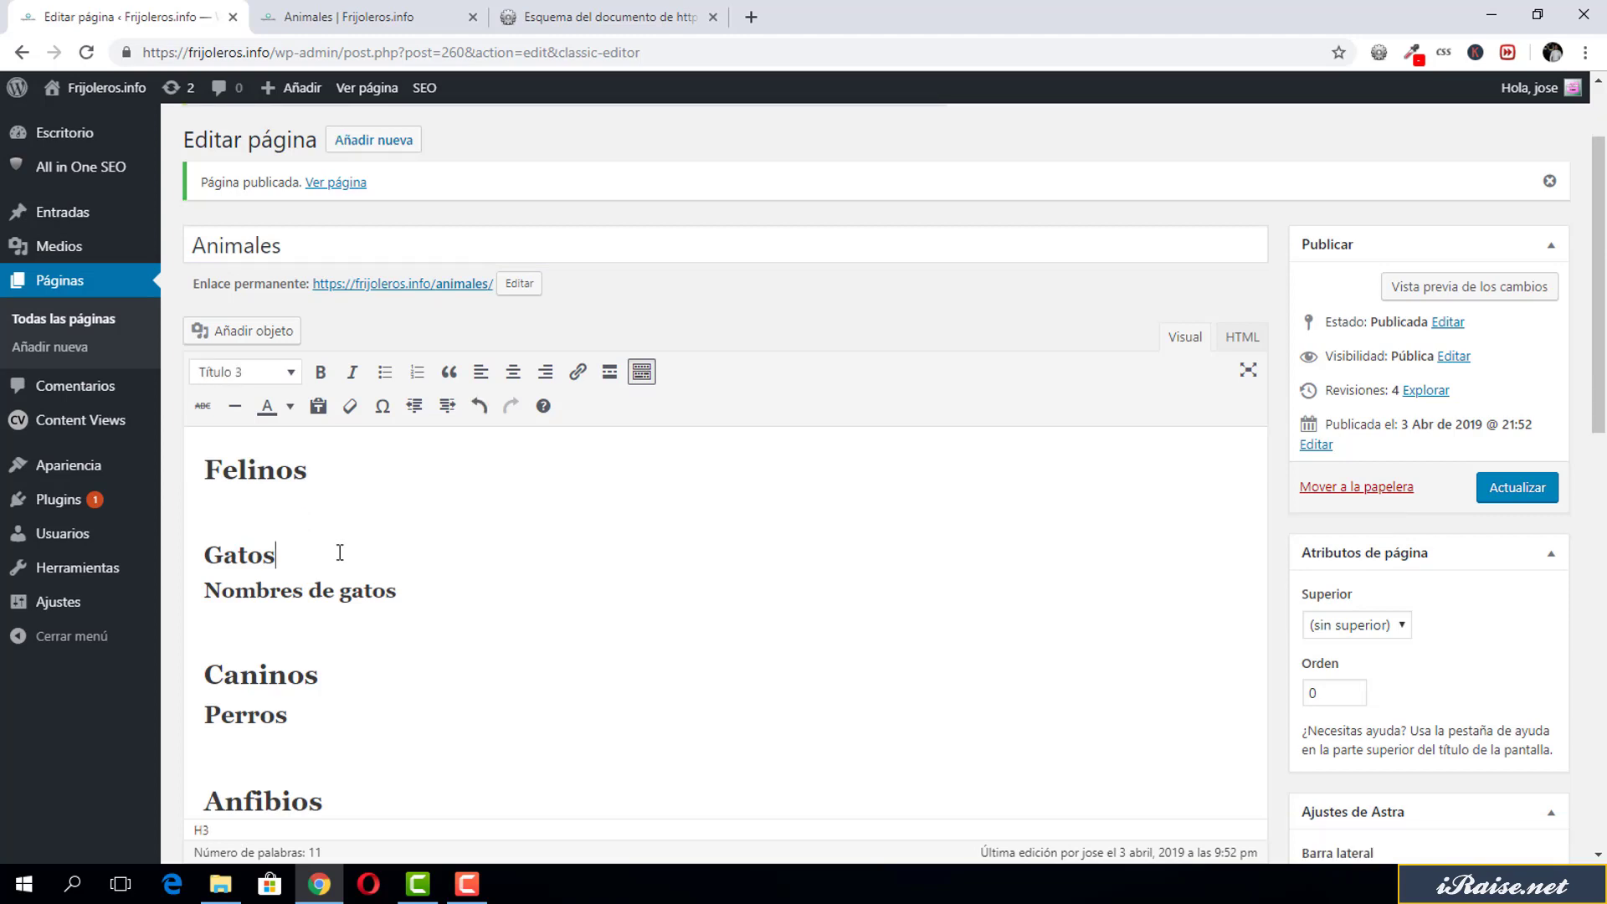
pyautogui.press('Return')
pyautogui.click(240, 509)
pyautogui.click(219, 327)
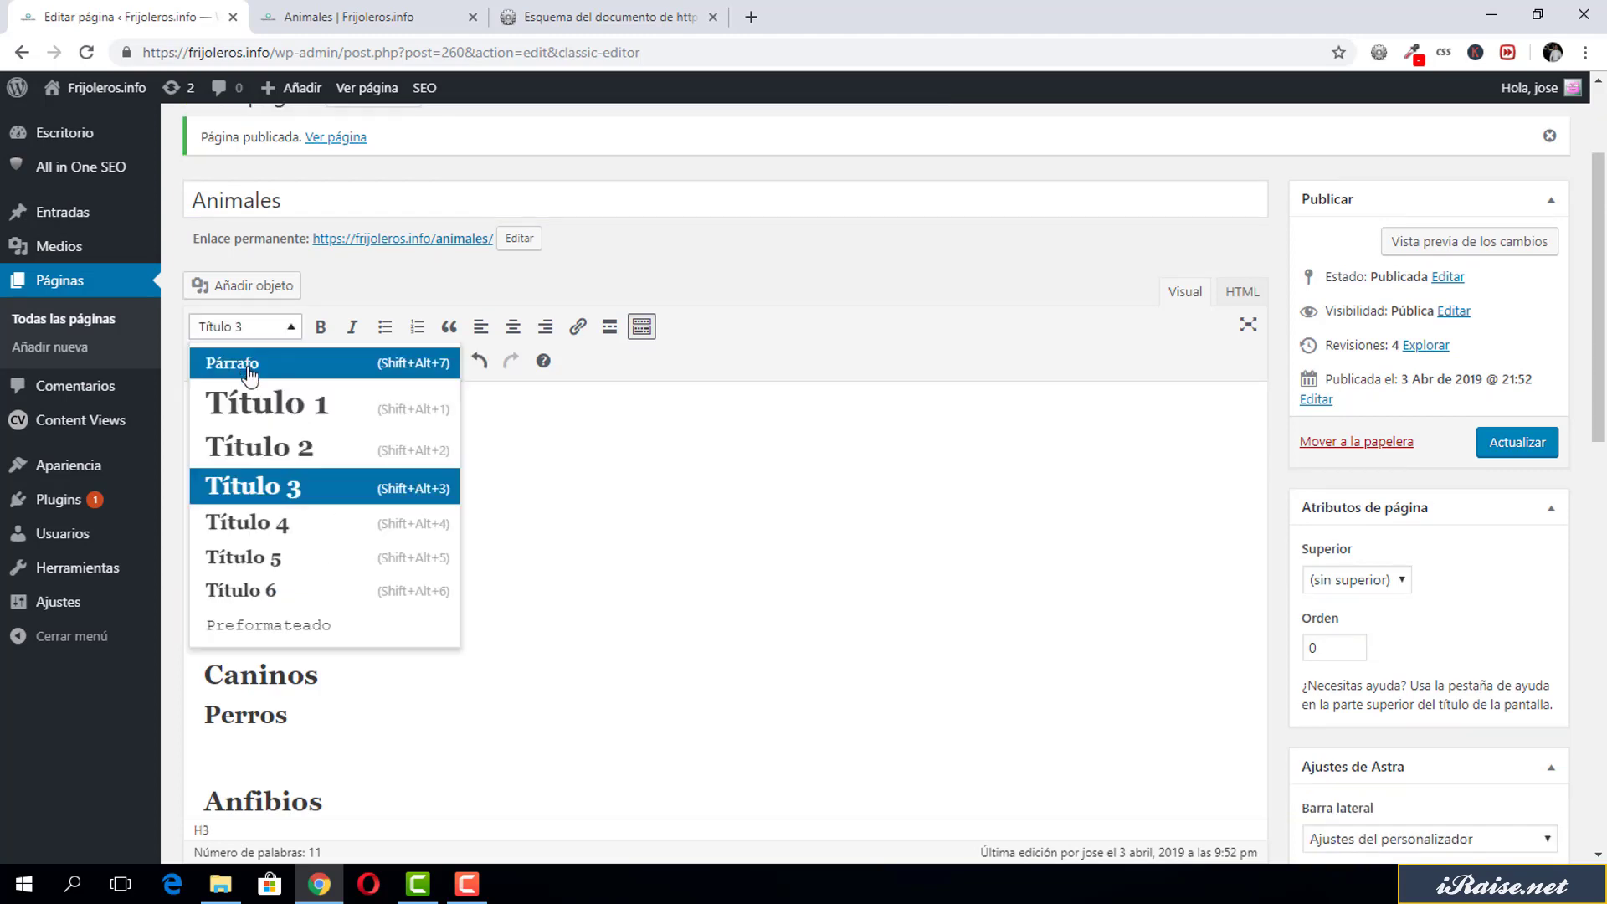
pyautogui.click(268, 408)
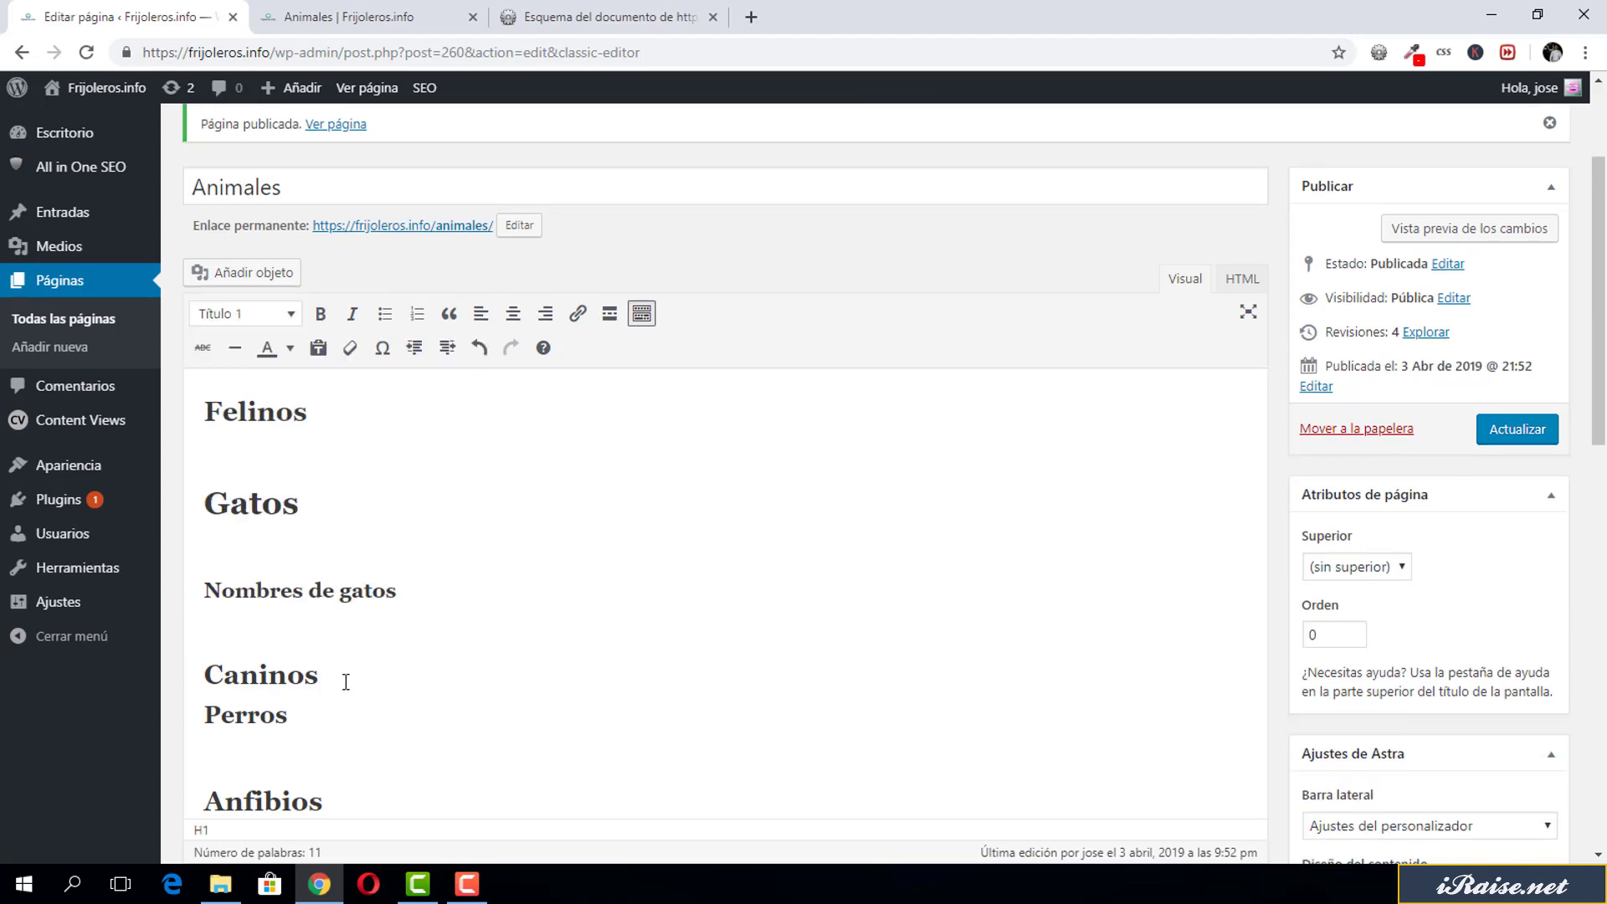
# Insert a blank line between "Caninos" and "Perros" and format "Perros" as Título 1.
pyautogui.press('Return')
pyautogui.click(262, 717)
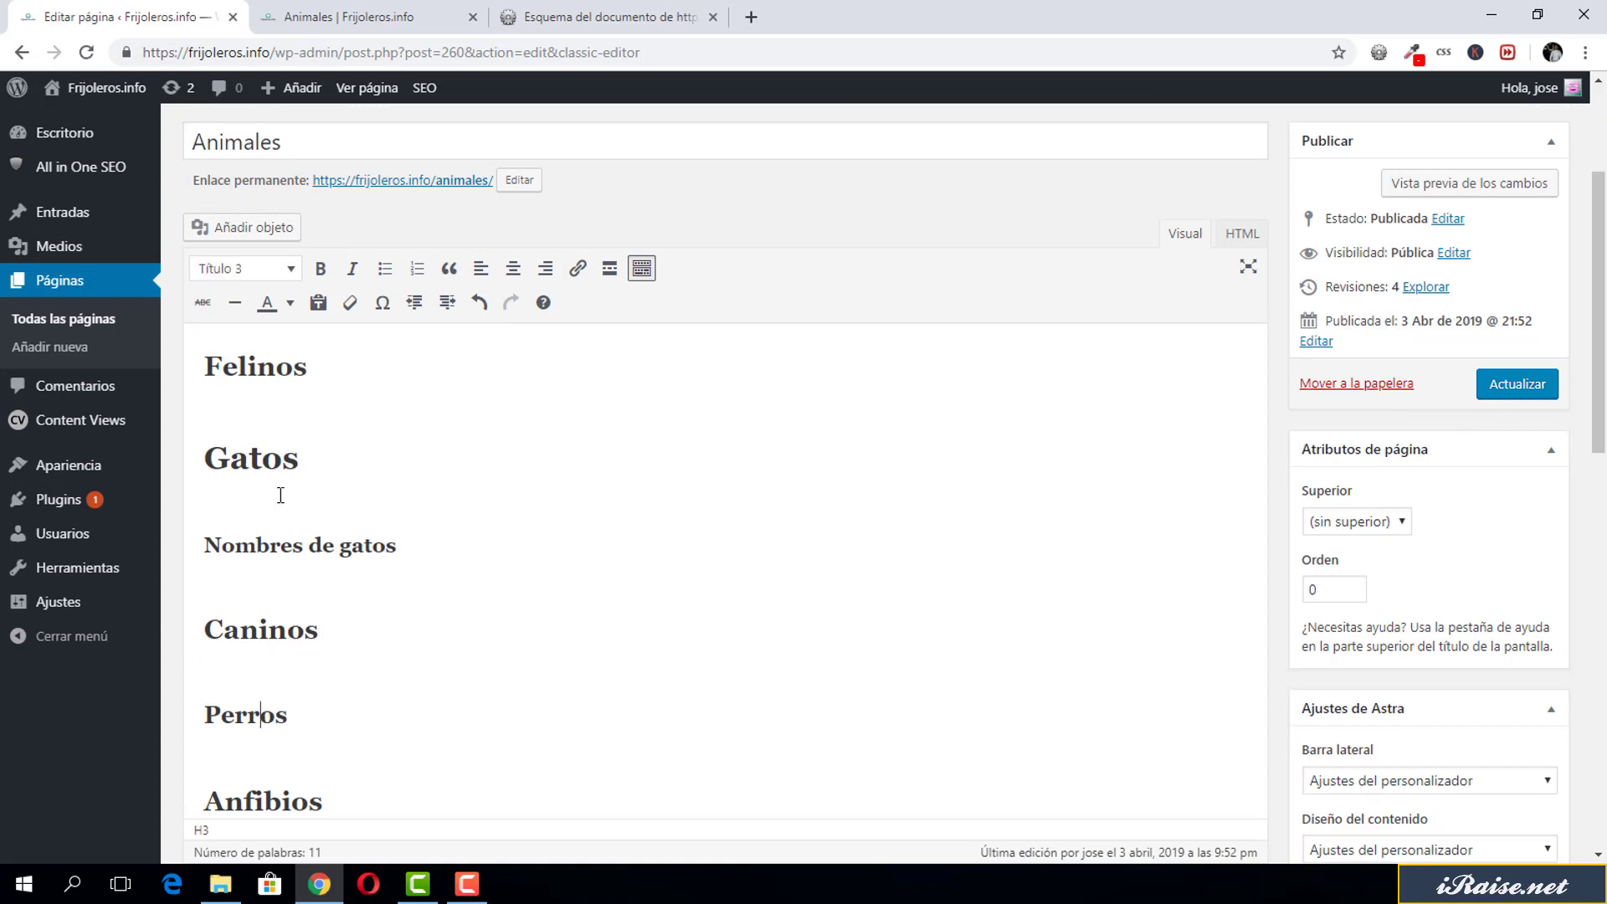
pyautogui.click(230, 280)
pyautogui.click(369, 347)
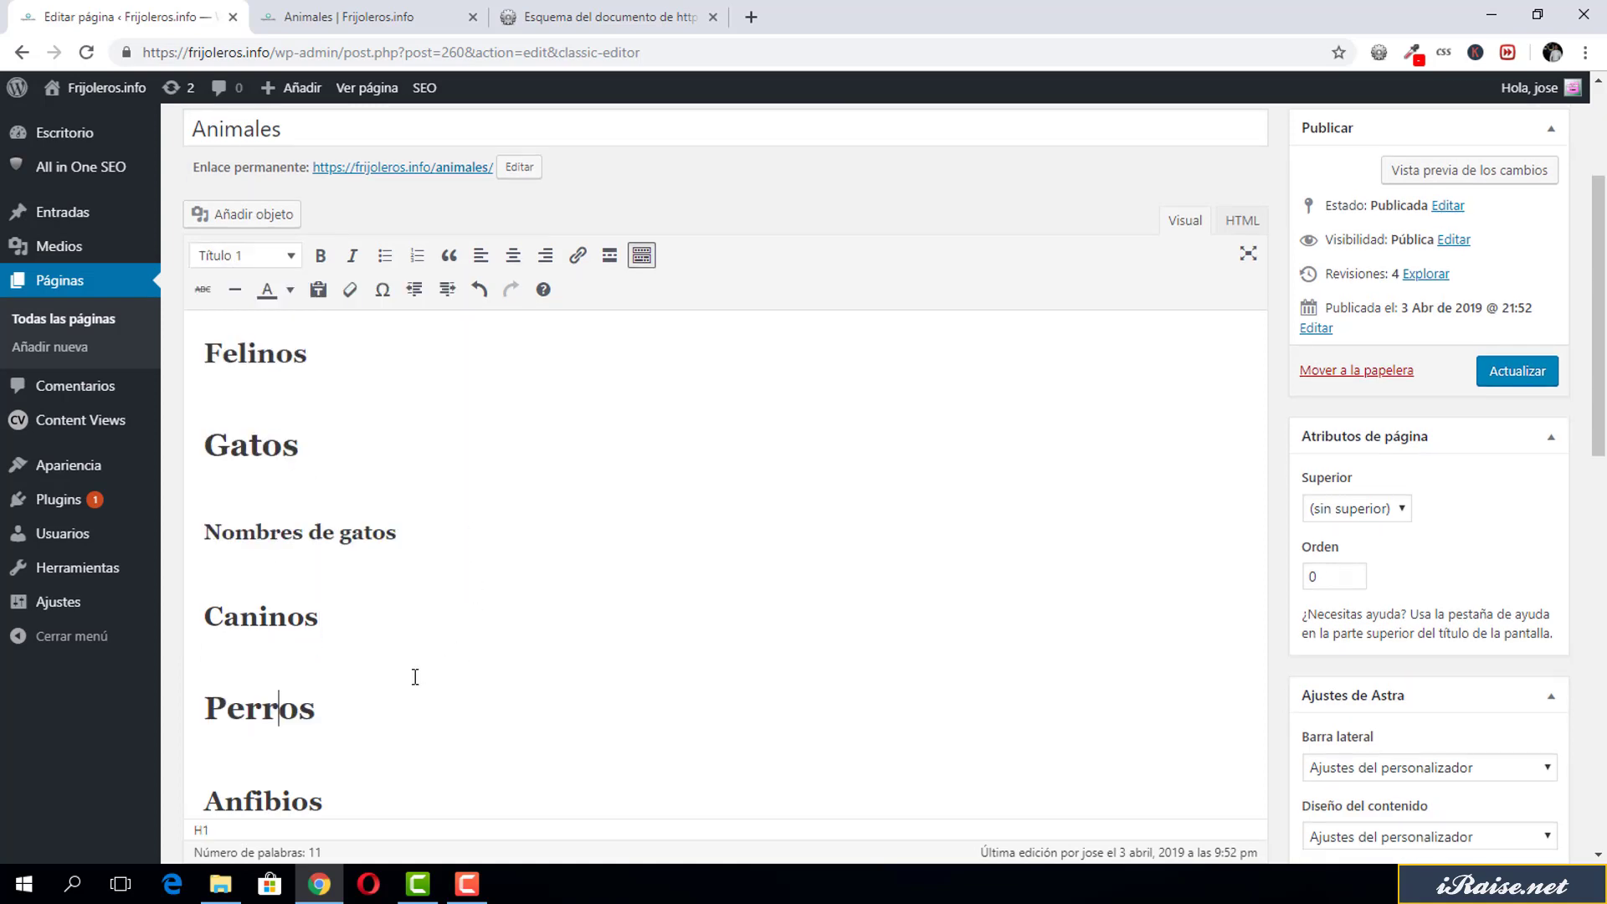
# Check the heading levels of "Gatos" and "Felinos" in the editor and update the published page.
pyautogui.scroll(2, 377, 670)
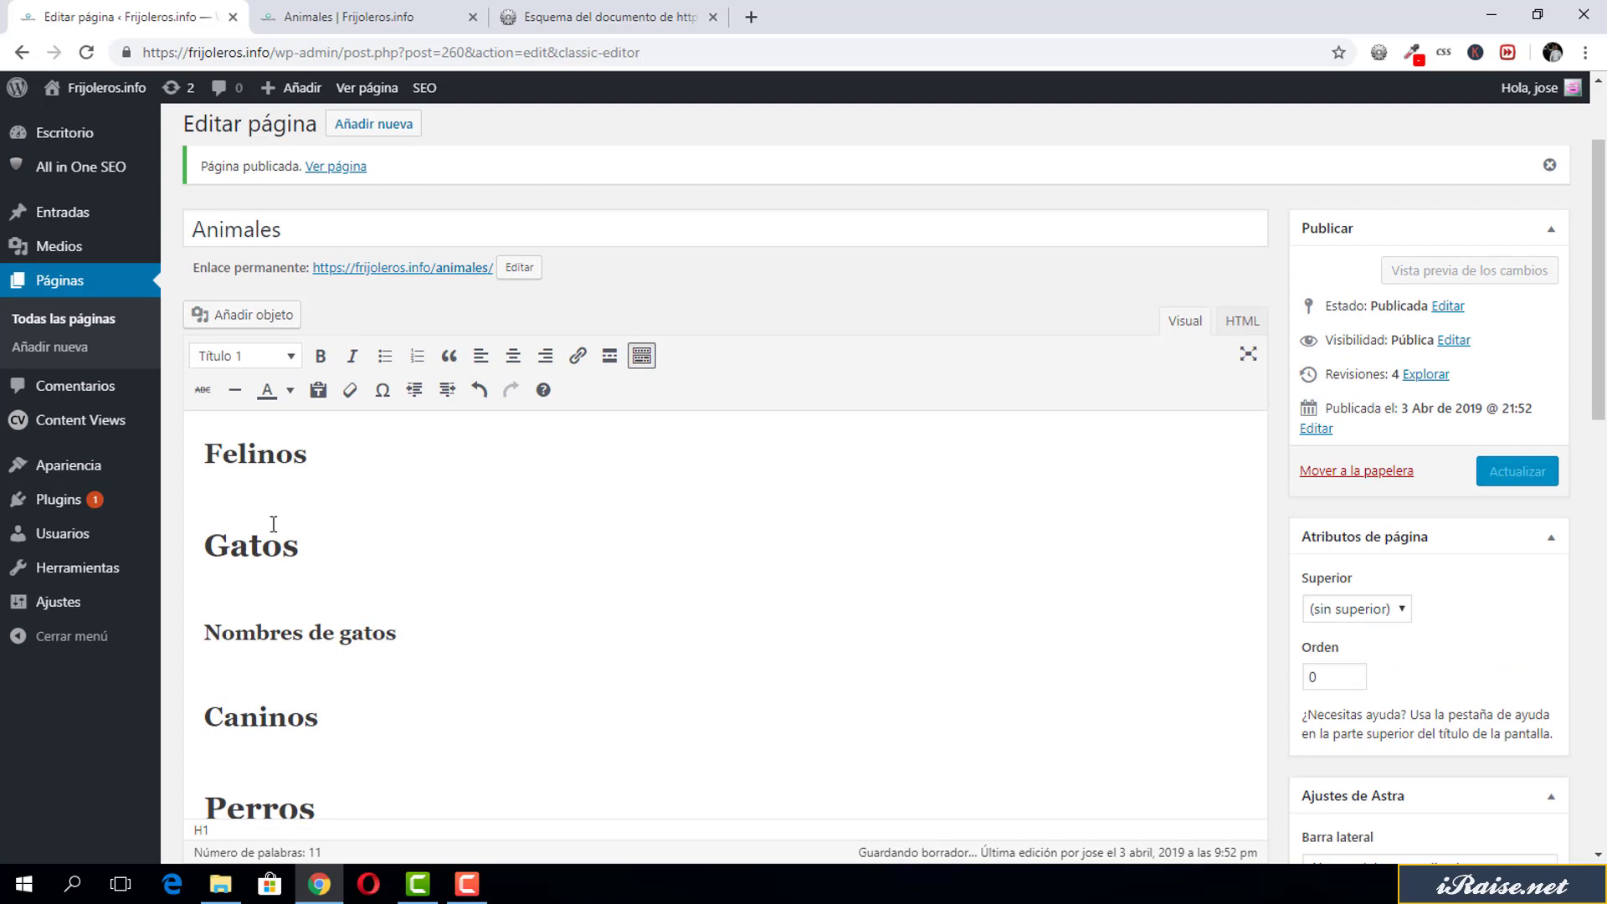
pyautogui.click(249, 545)
pyautogui.doubleClick(250, 546)
pyautogui.click(232, 470)
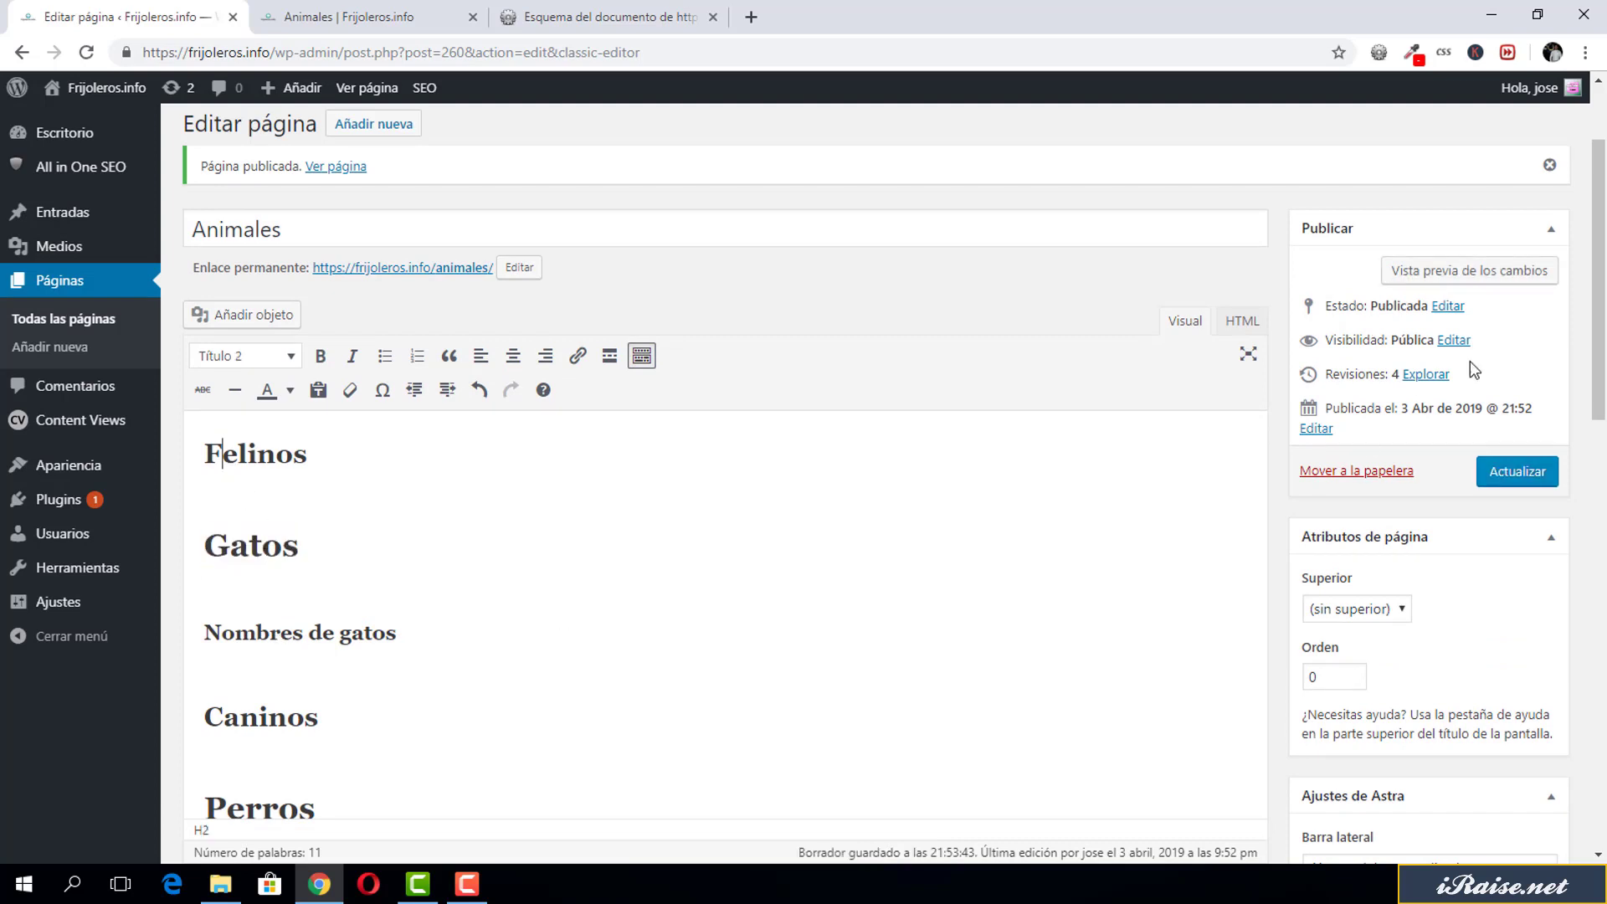
pyautogui.click(1507, 472)
# Close the old outline, reload the live "Animales" page and generate a new document outline with the Web Developer extension.
pyautogui.click(368, 17)
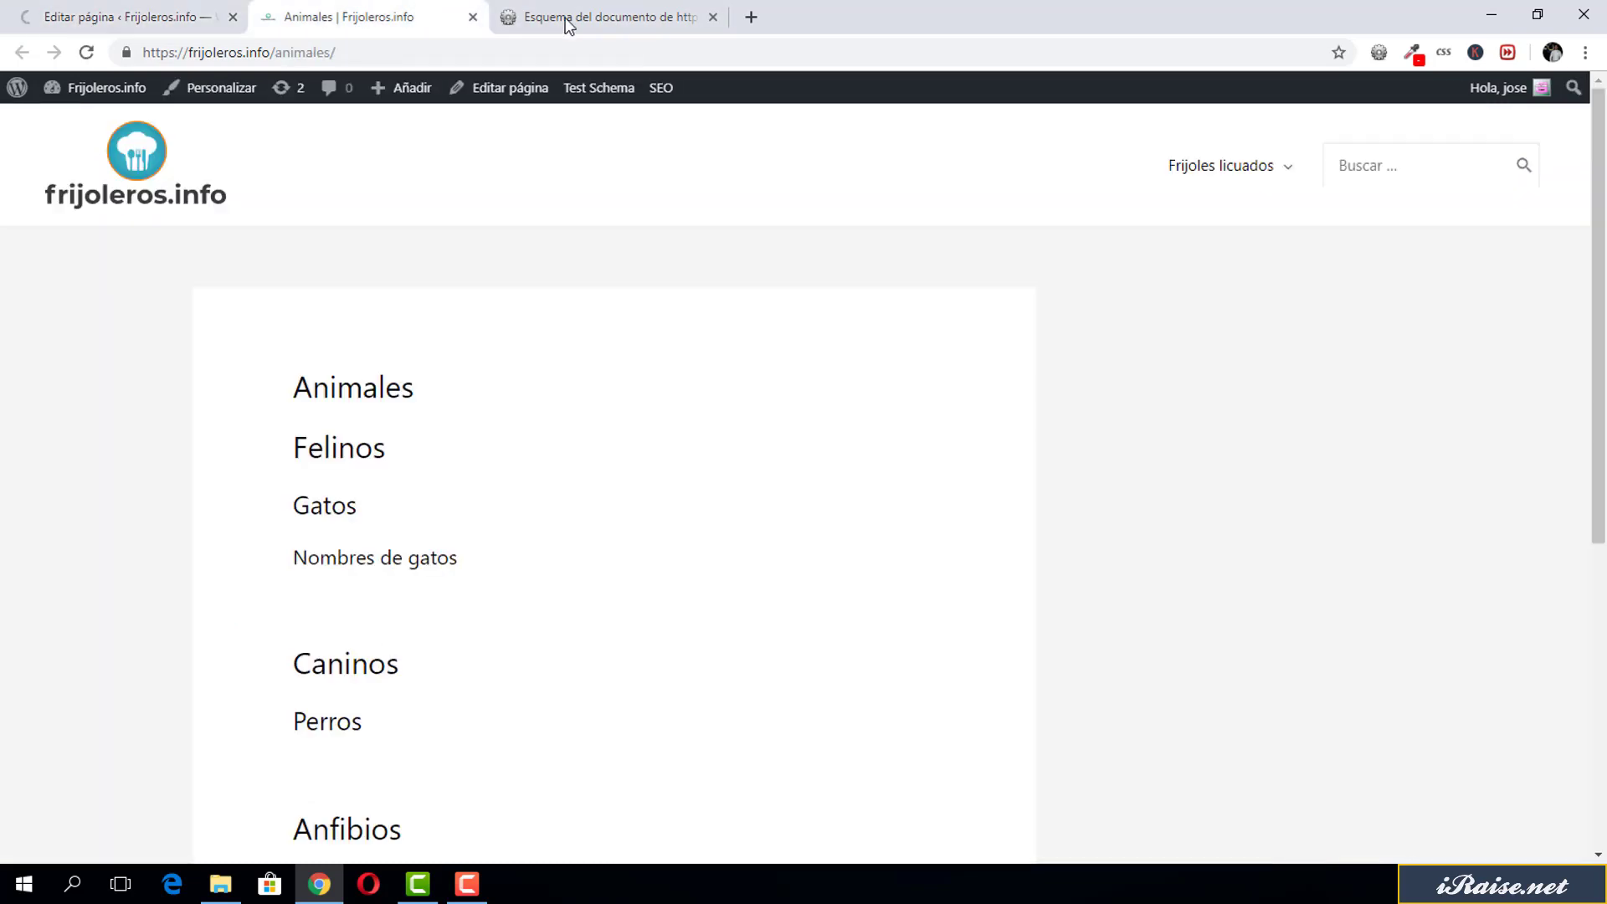
pyautogui.click(713, 17)
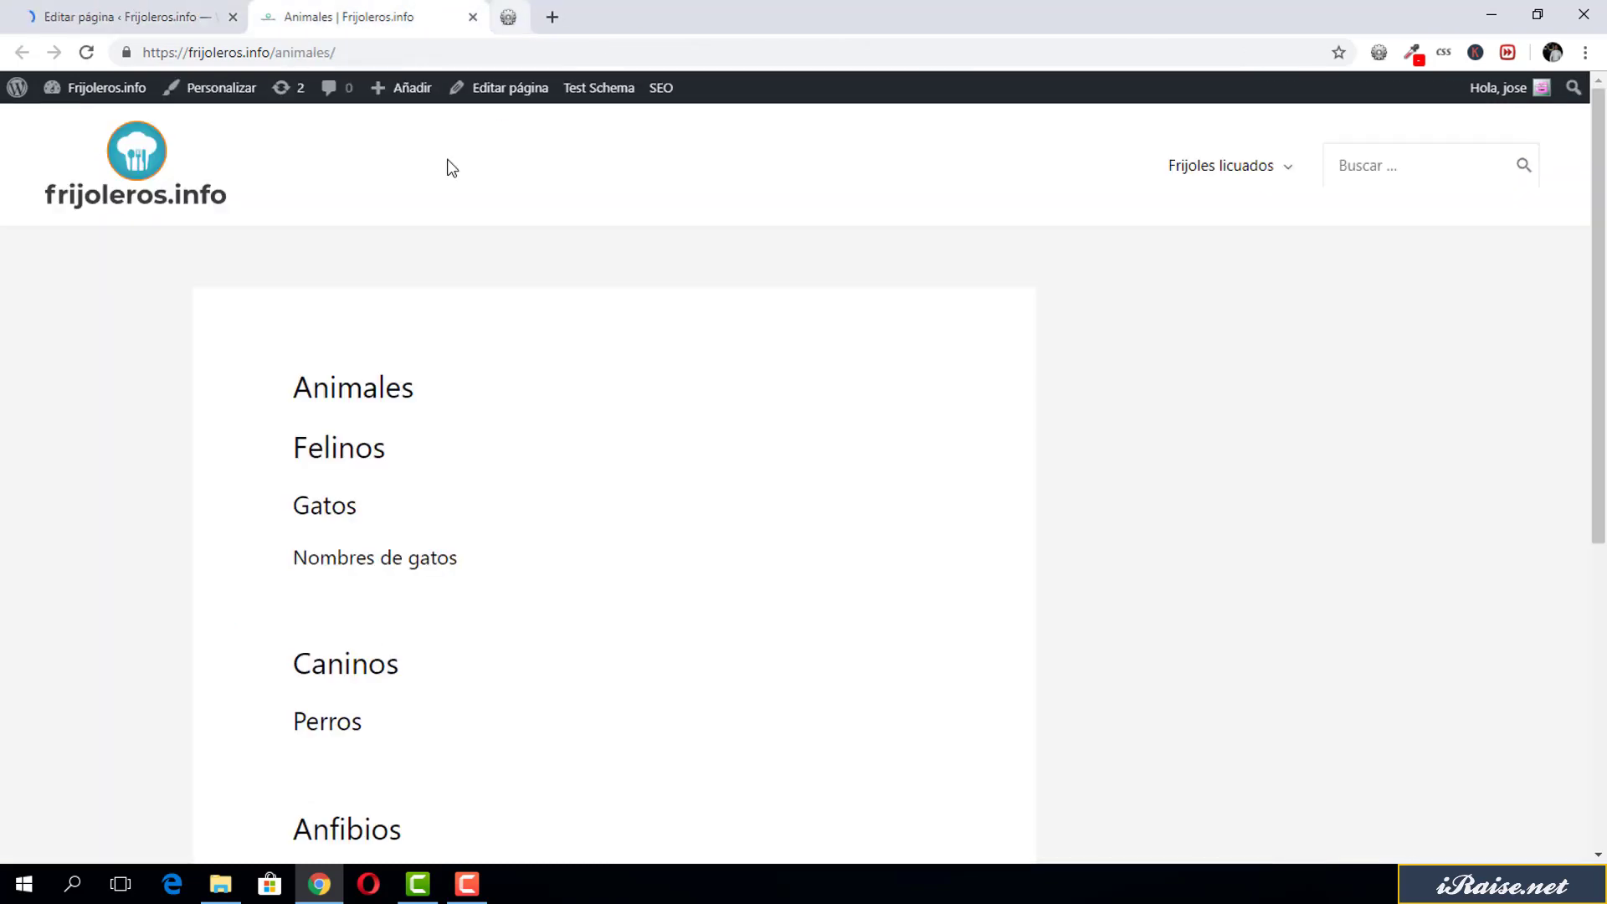
pyautogui.click(89, 58)
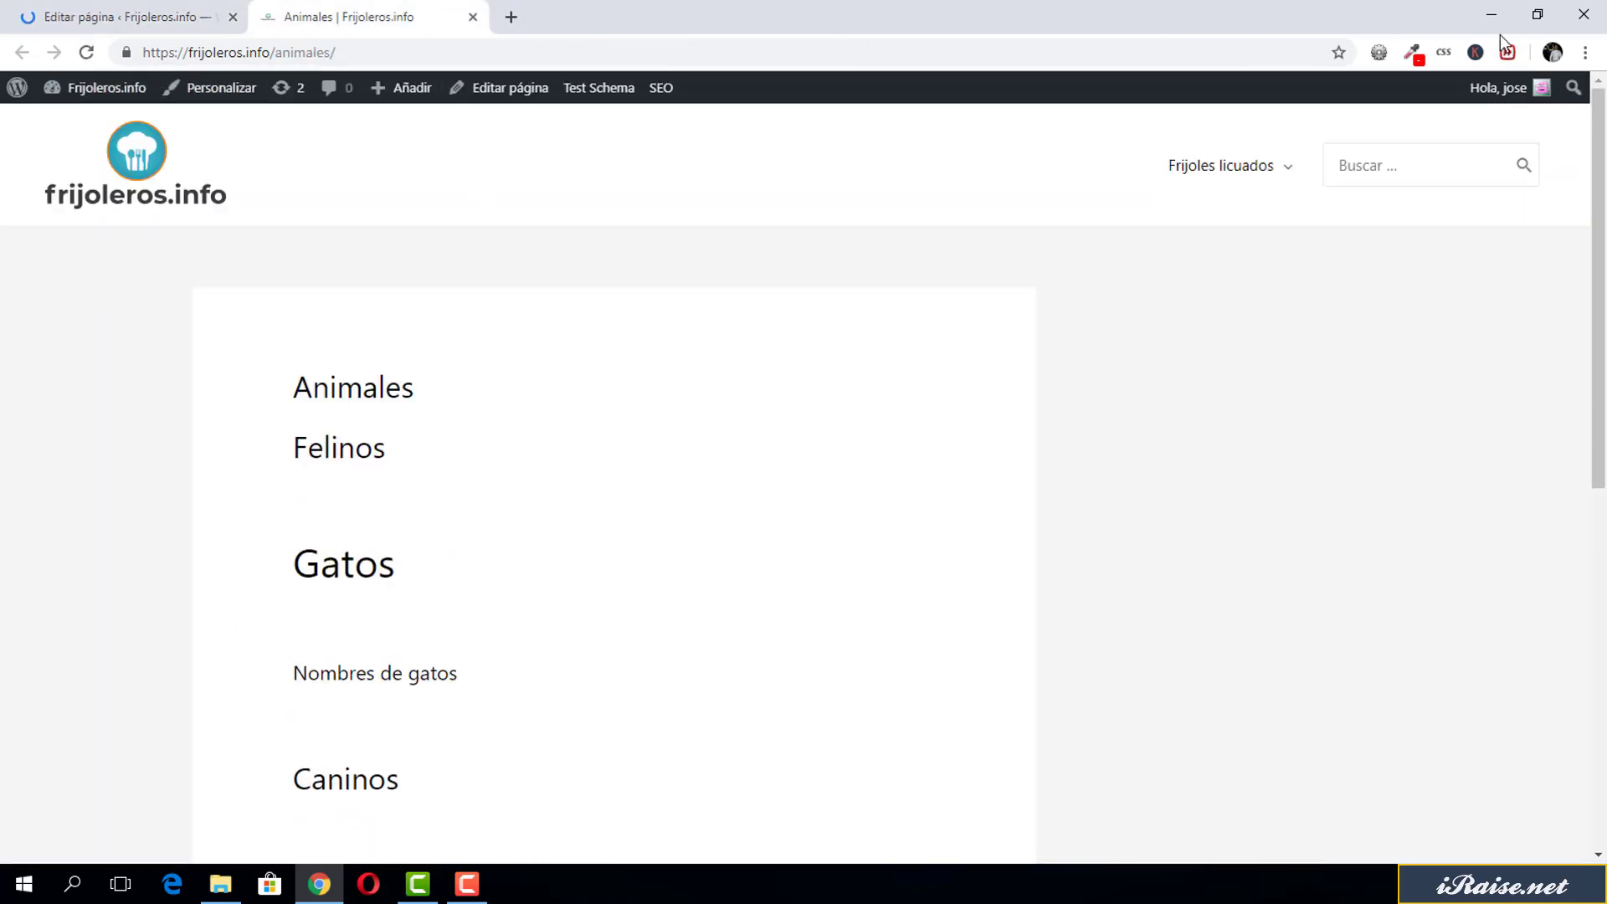
pyautogui.click(1378, 52)
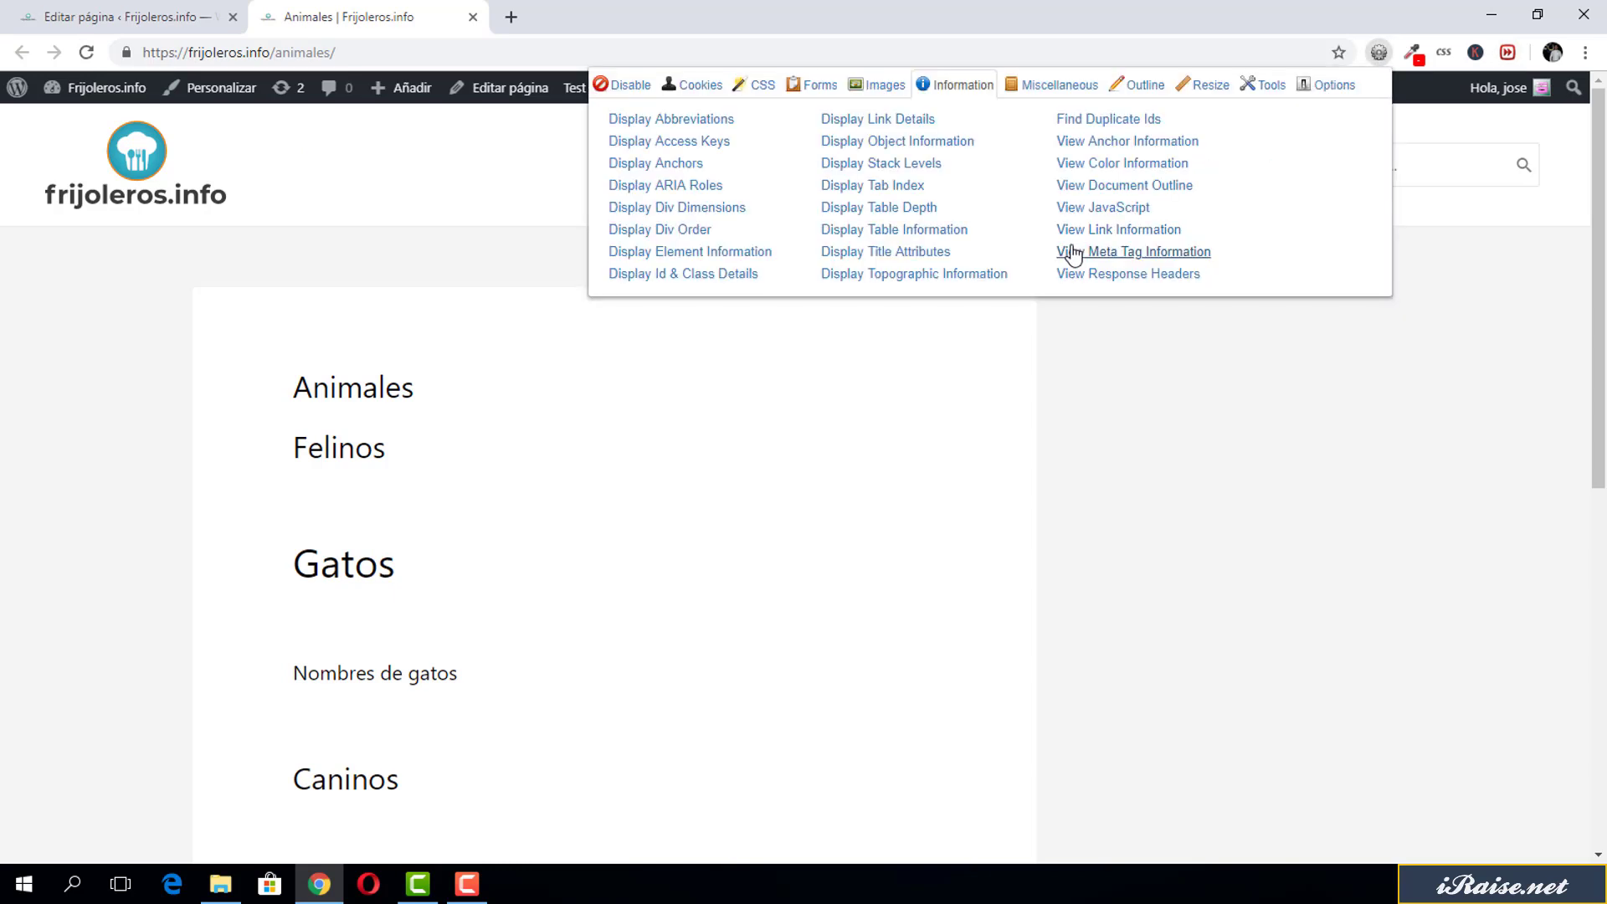
pyautogui.click(1119, 197)
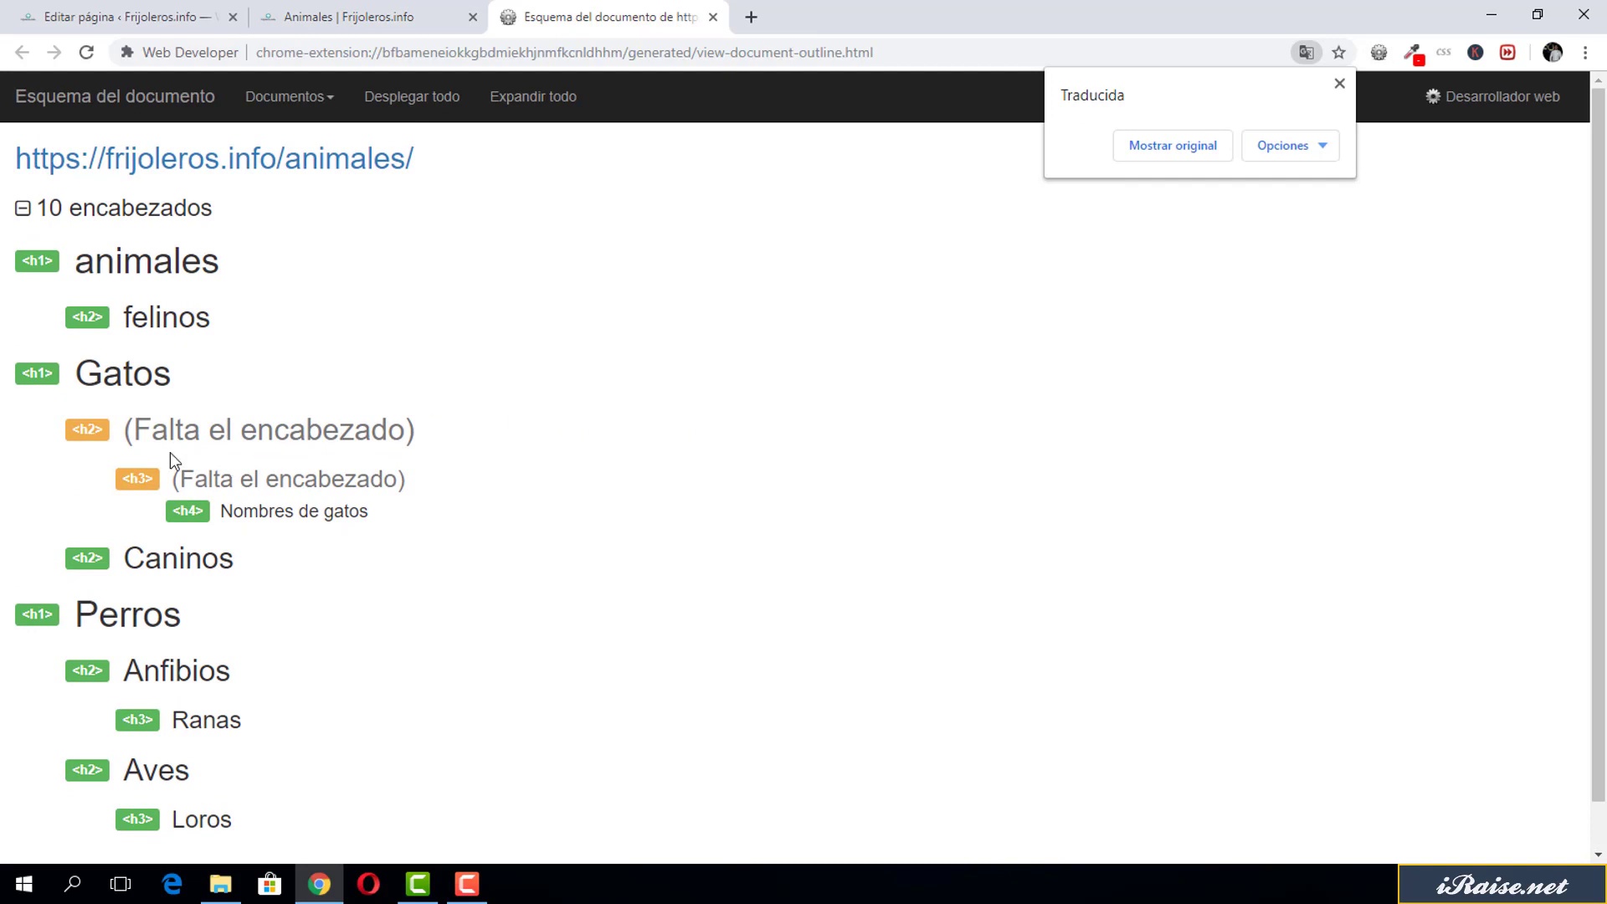
# Examine the missing-heading entries nested under "Gatos" in the document outline, especially the h2 level.
pyautogui.tripleClick(205, 434)
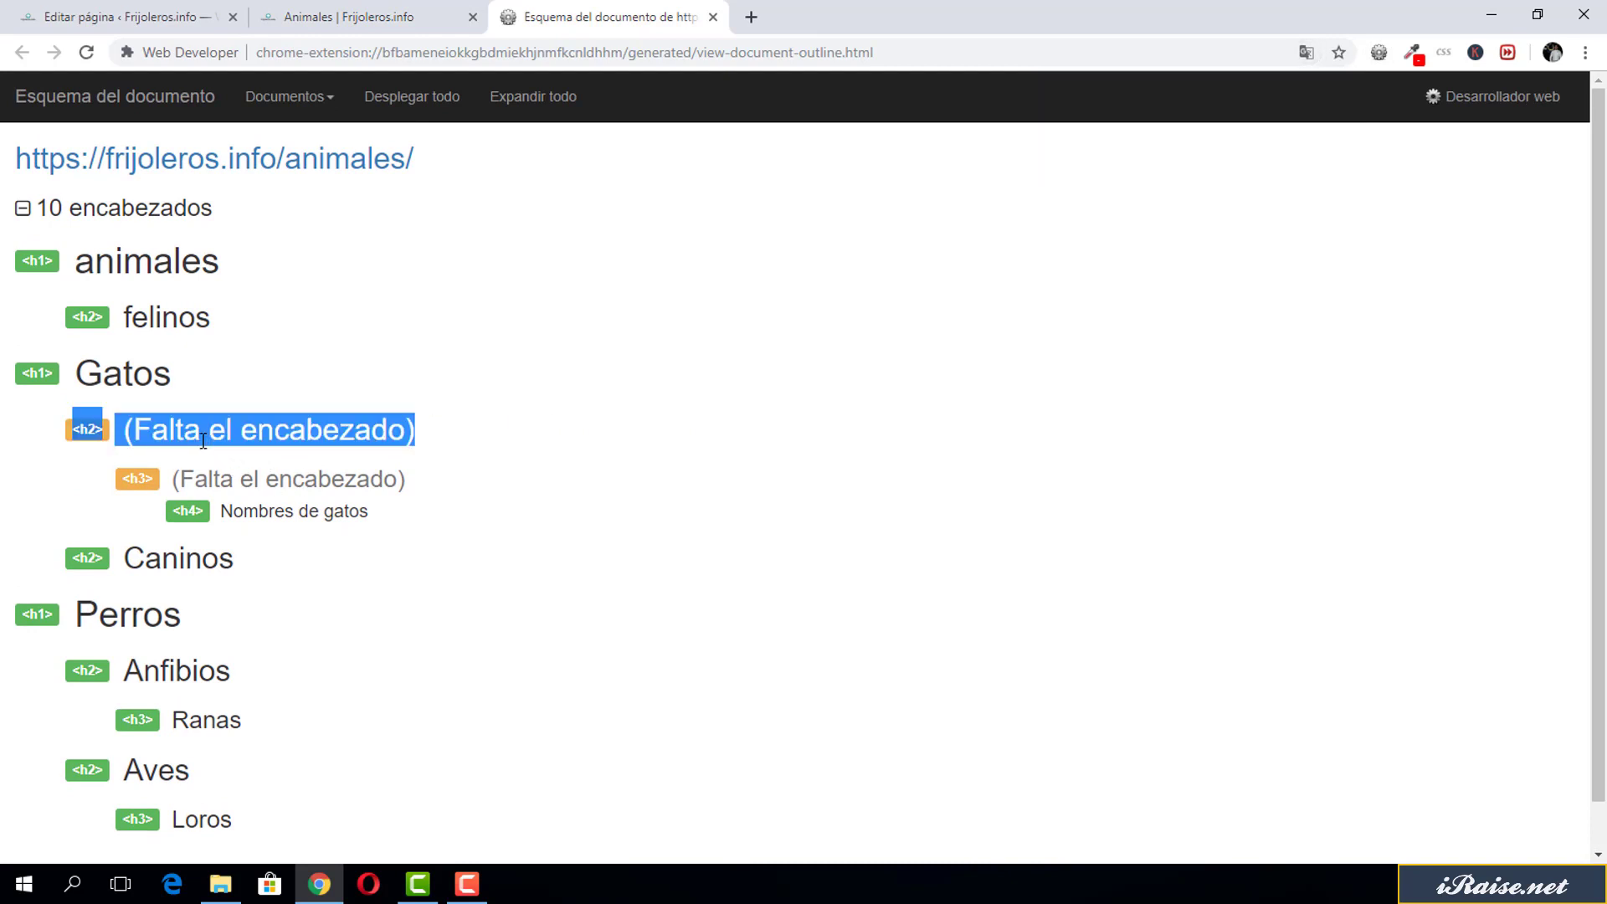
pyautogui.click(126, 446)
pyautogui.moveTo(68, 432); pyautogui.dragTo(113, 437)
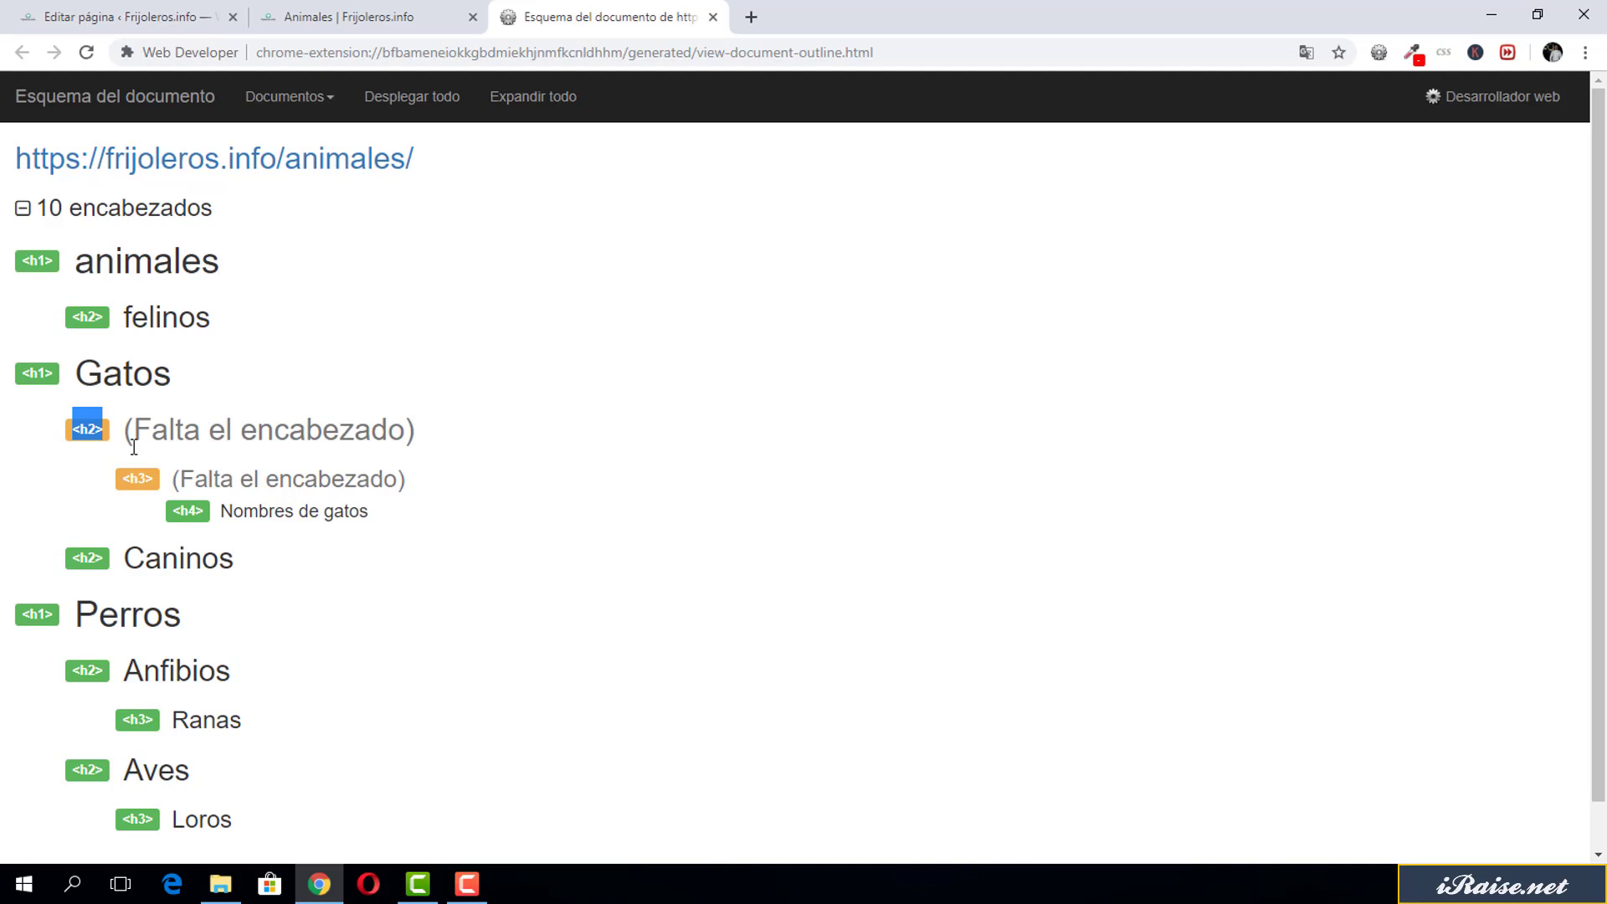
# Compare the h1 entries "animales", "Gatos" and "Perros" in the outline to judge which one is the page's main topic.
pyautogui.doubleClick(141, 256)
pyautogui.click(141, 255)
pyautogui.moveTo(196, 366); pyautogui.dragTo(52, 379)
pyautogui.moveTo(181, 618); pyautogui.dragTo(74, 620)
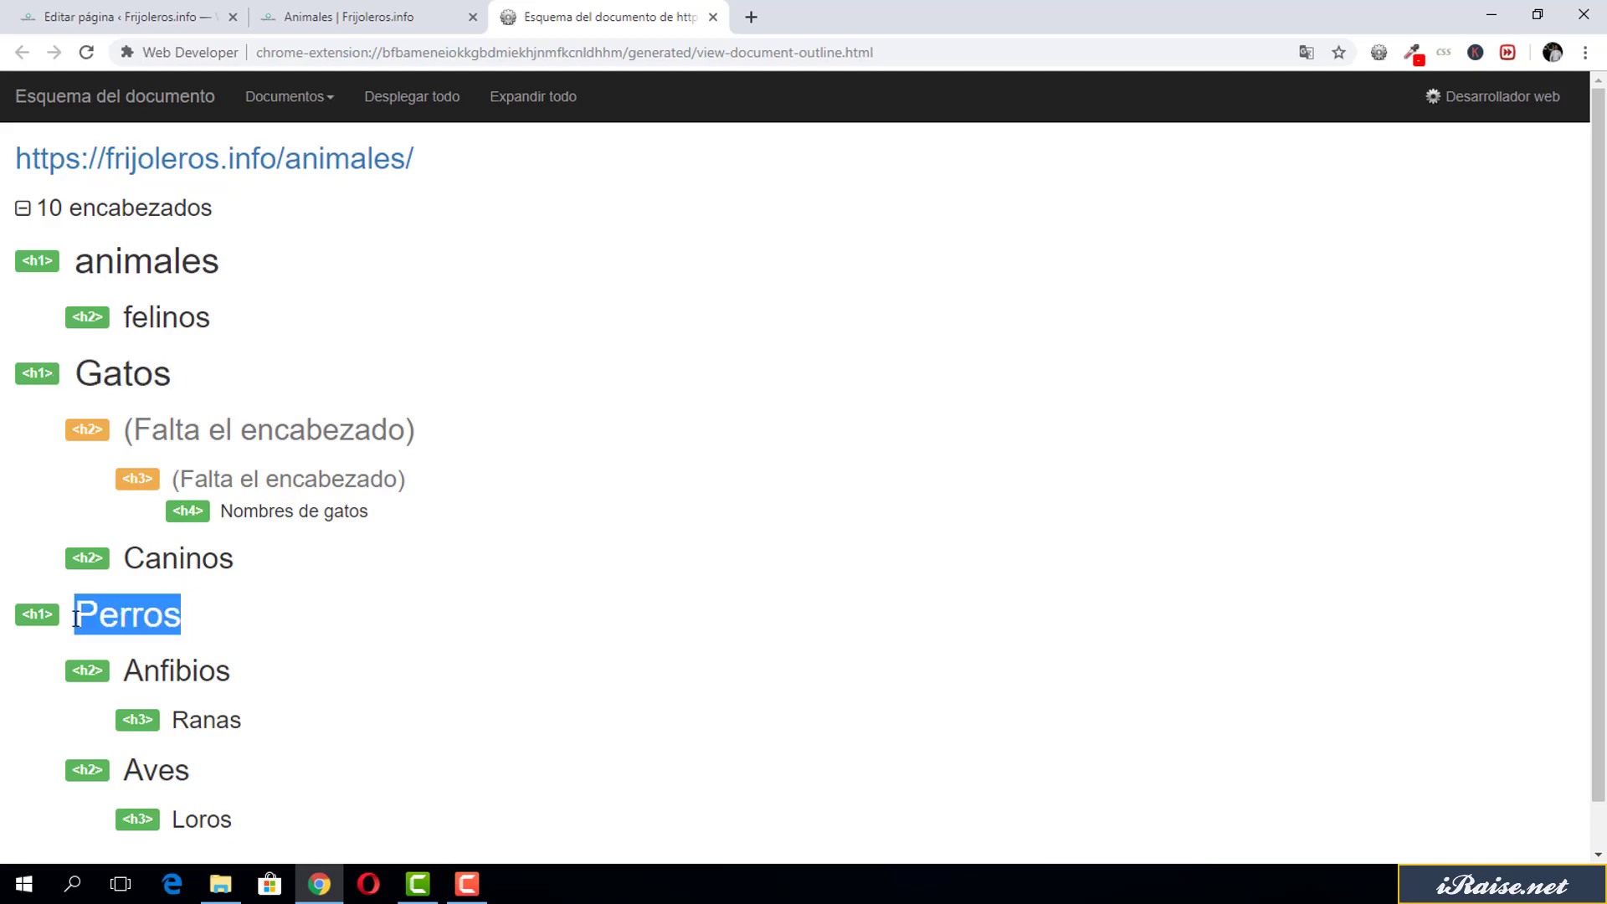
pyautogui.click(76, 618)
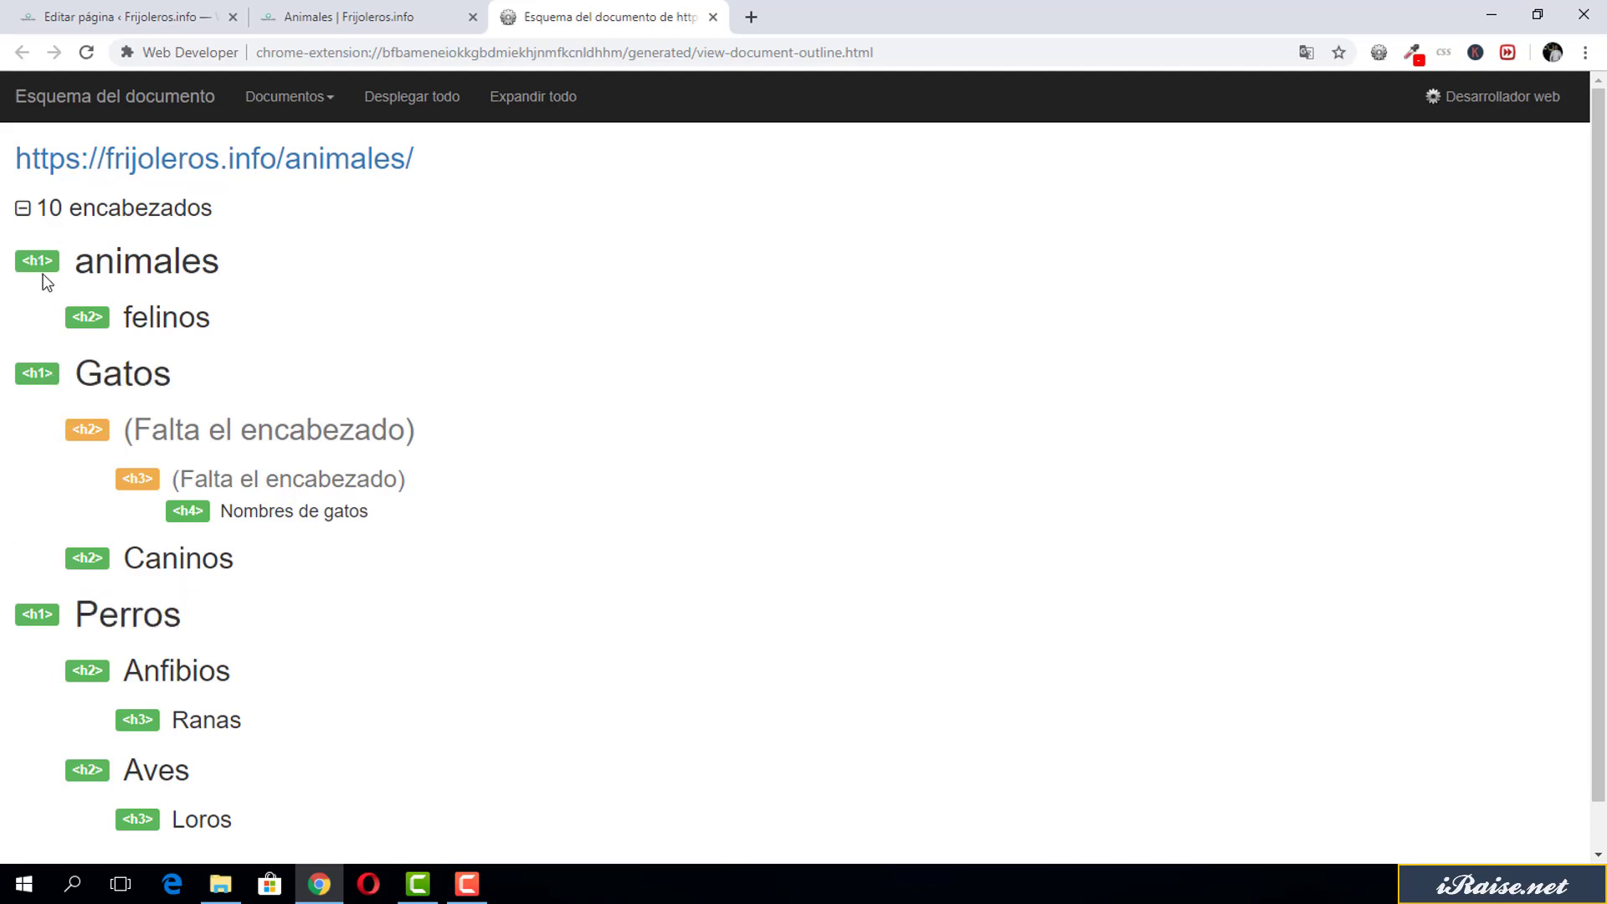
pyautogui.moveTo(48, 255); pyautogui.dragTo(44, 257)
pyautogui.tripleClick(47, 373)
pyautogui.click(71, 366)
pyautogui.moveTo(85, 367); pyautogui.dragTo(173, 362)
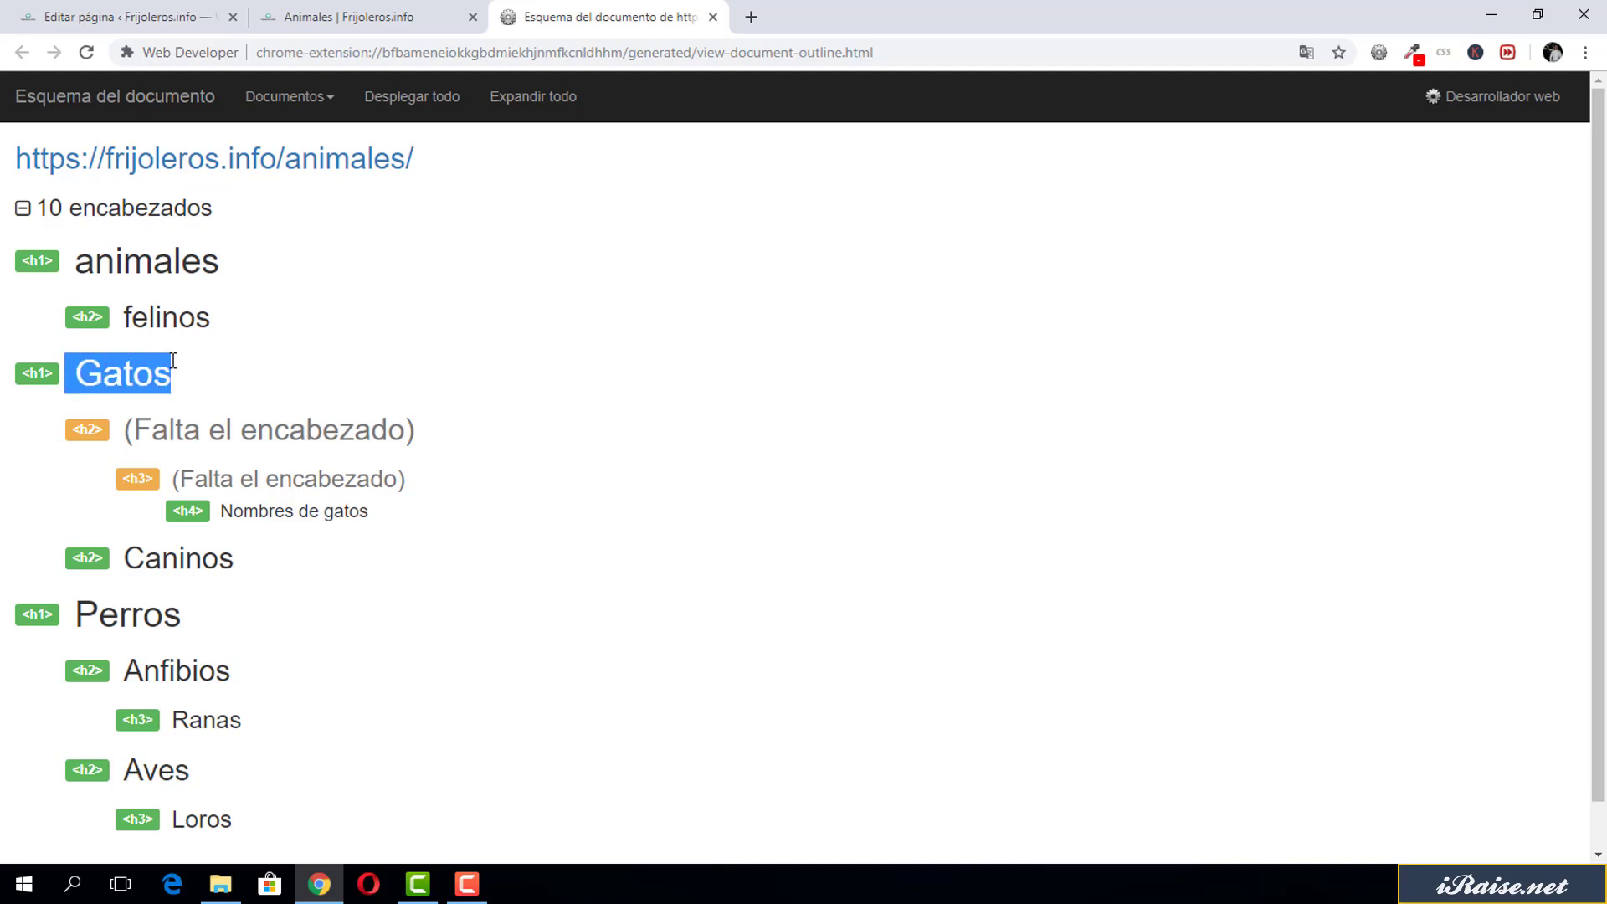
pyautogui.click(37, 384)
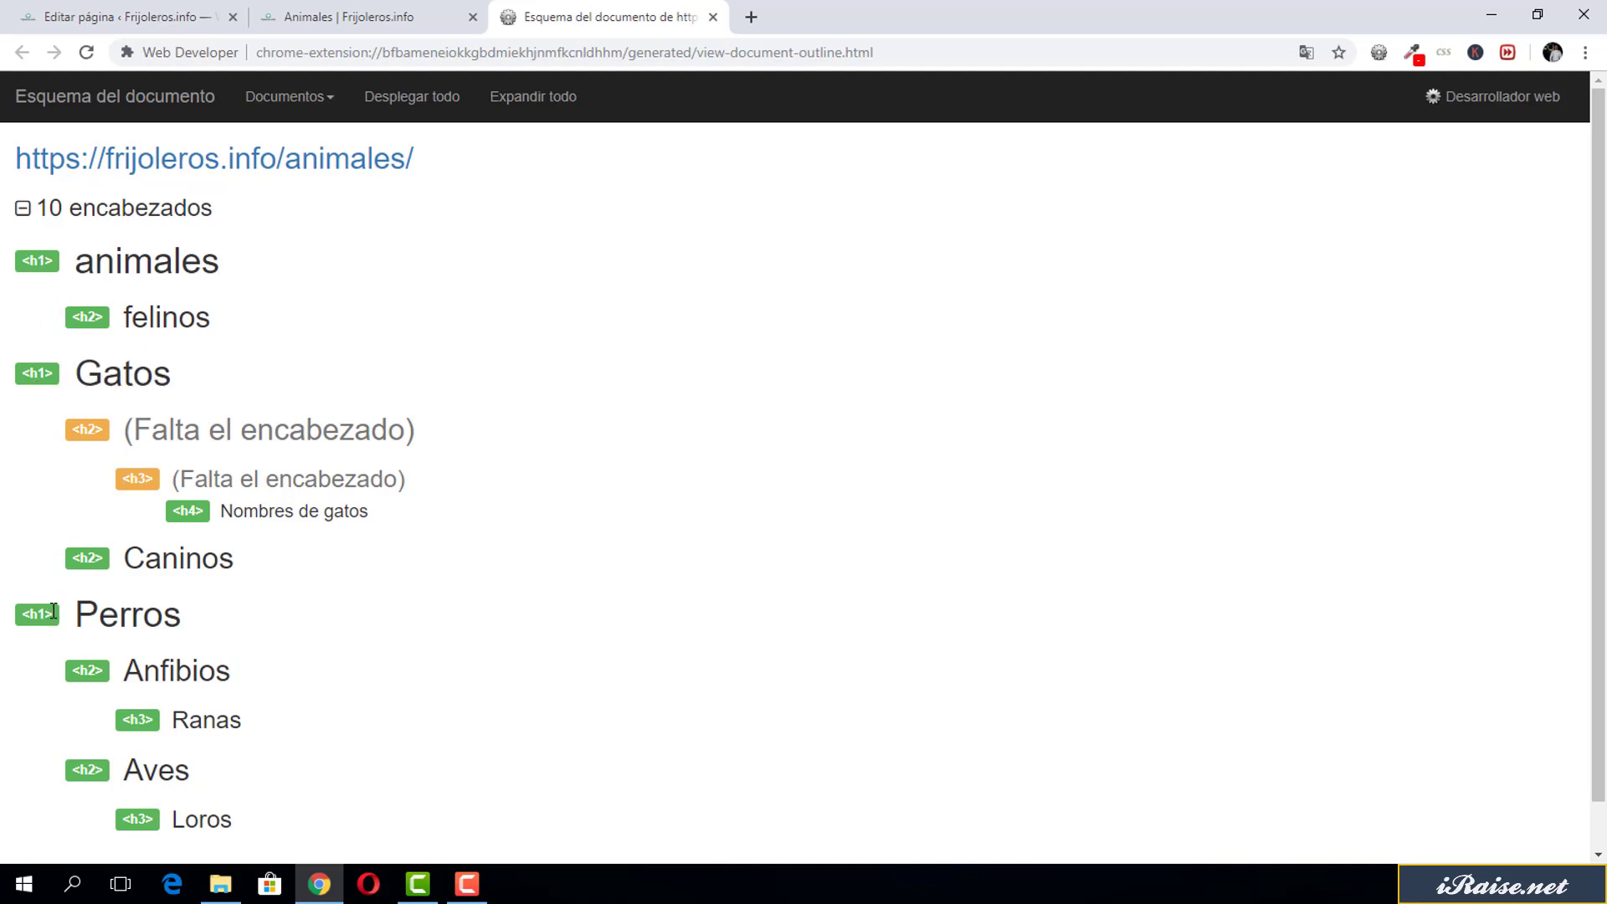
pyautogui.moveTo(53, 610); pyautogui.dragTo(53, 610)
pyautogui.tripleClick(122, 265)
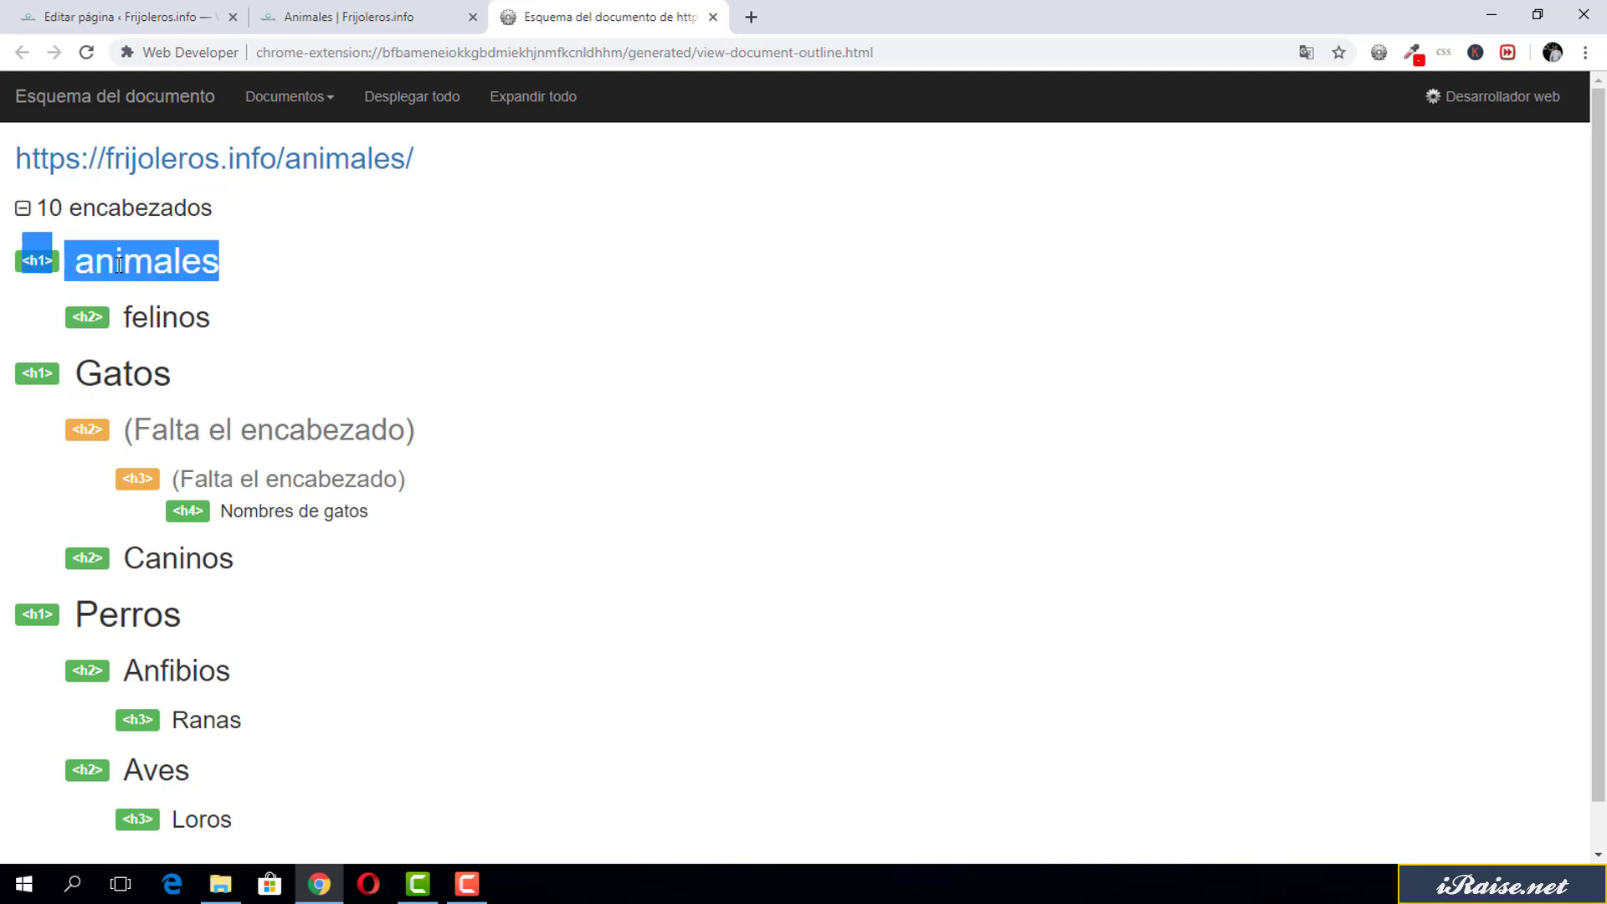
# Return to the page editor and format the "Gatos" heading as Título 2.
pyautogui.click(90, 15)
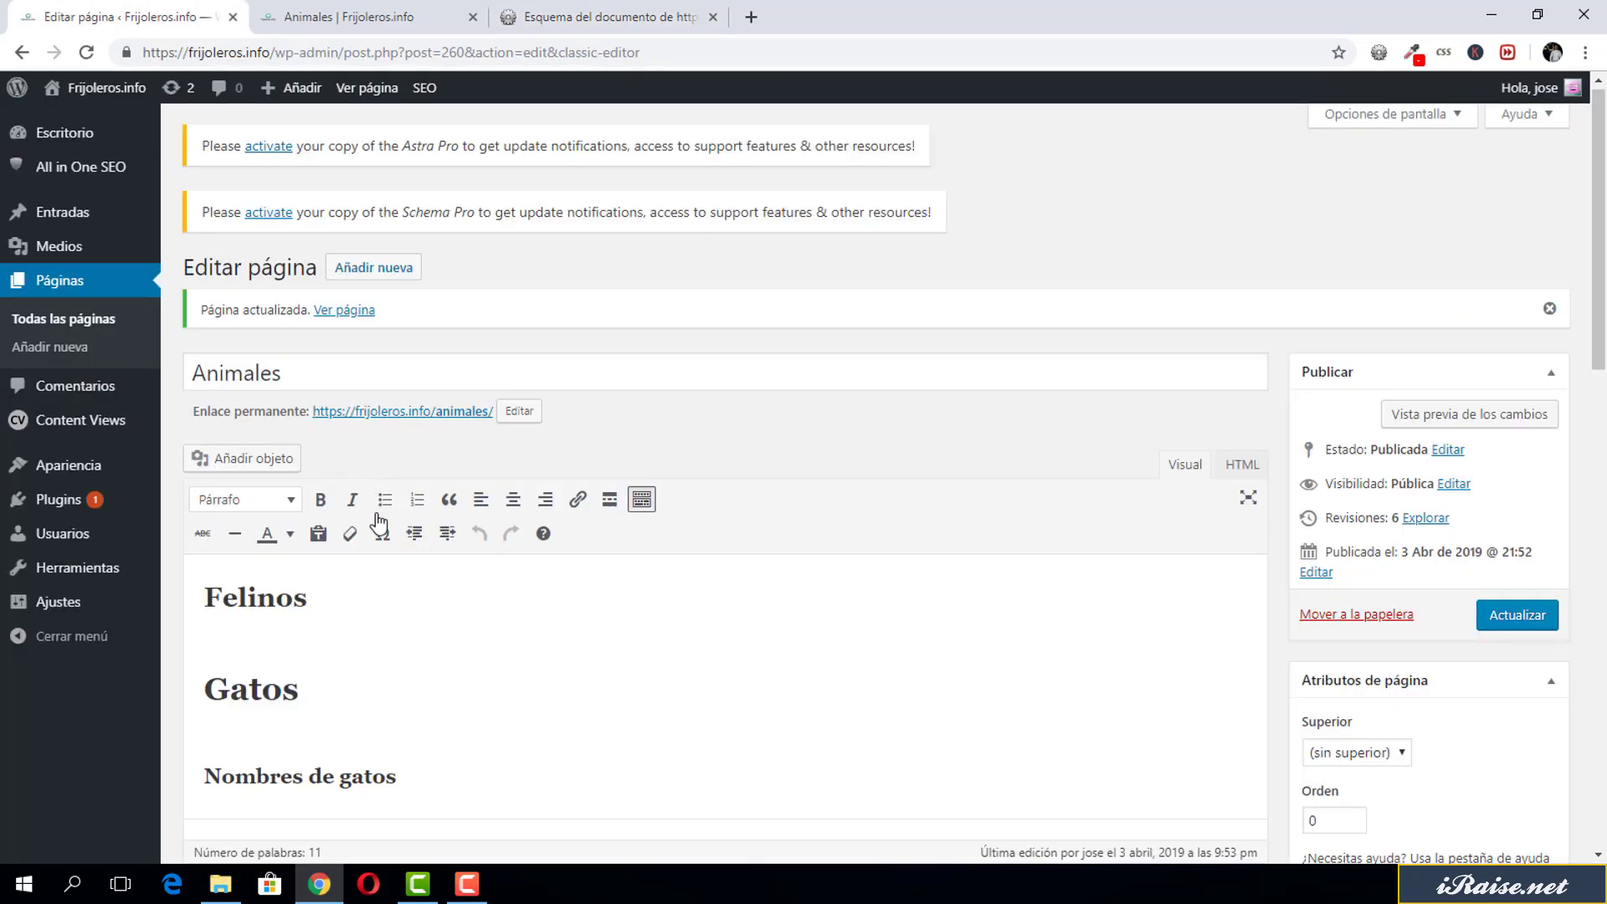
pyautogui.click(384, 628)
pyautogui.click(300, 688)
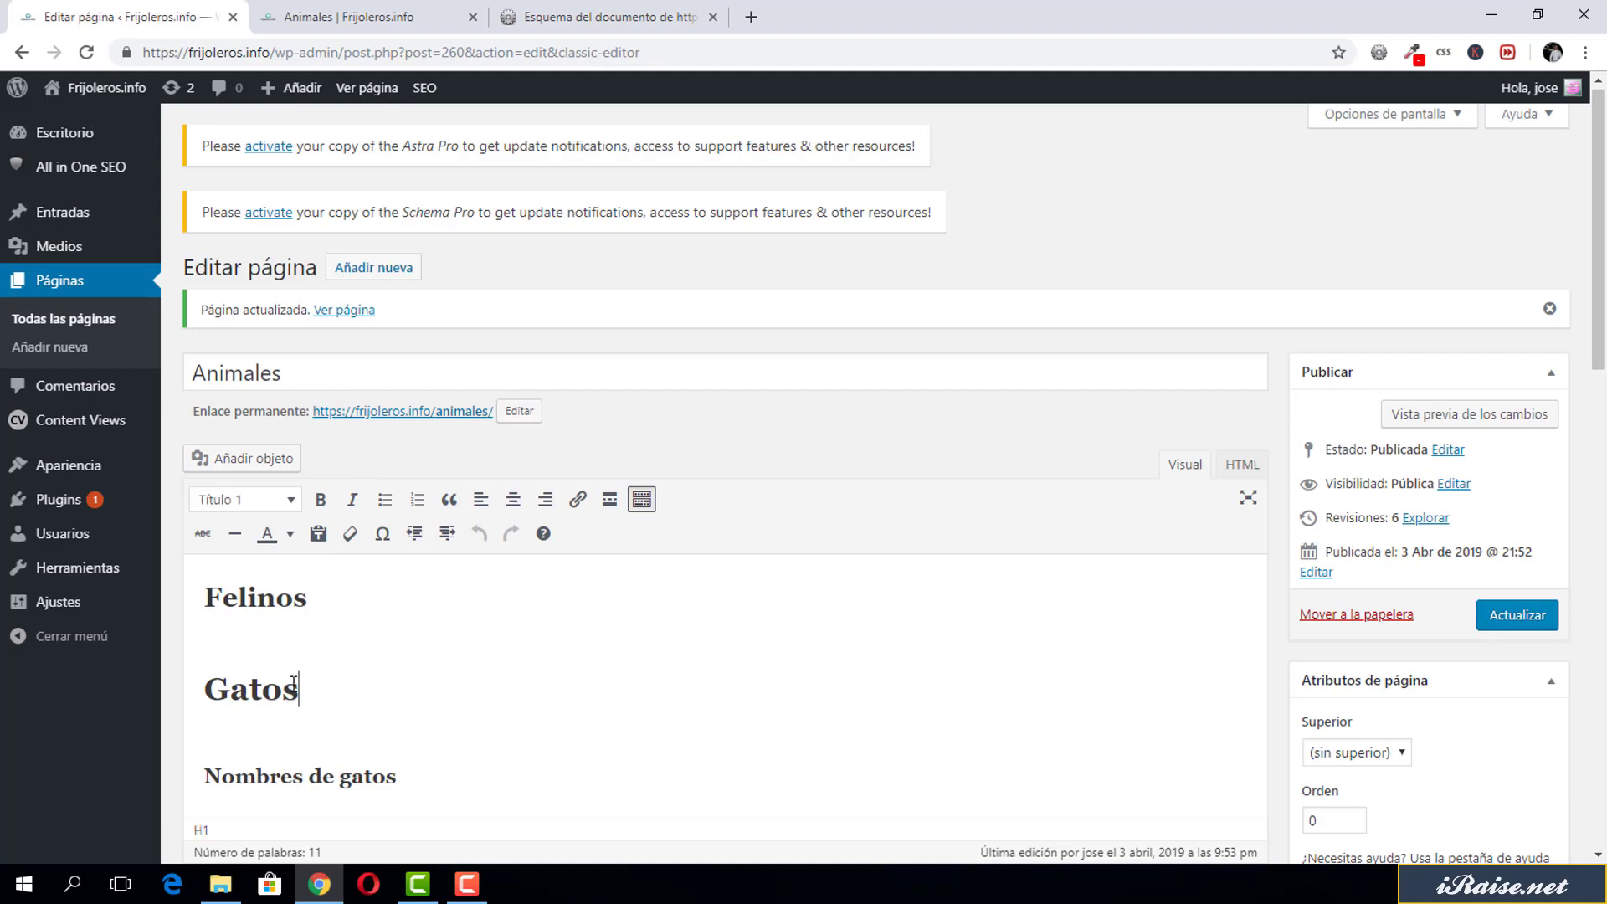
pyautogui.click(245, 499)
pyautogui.click(251, 617)
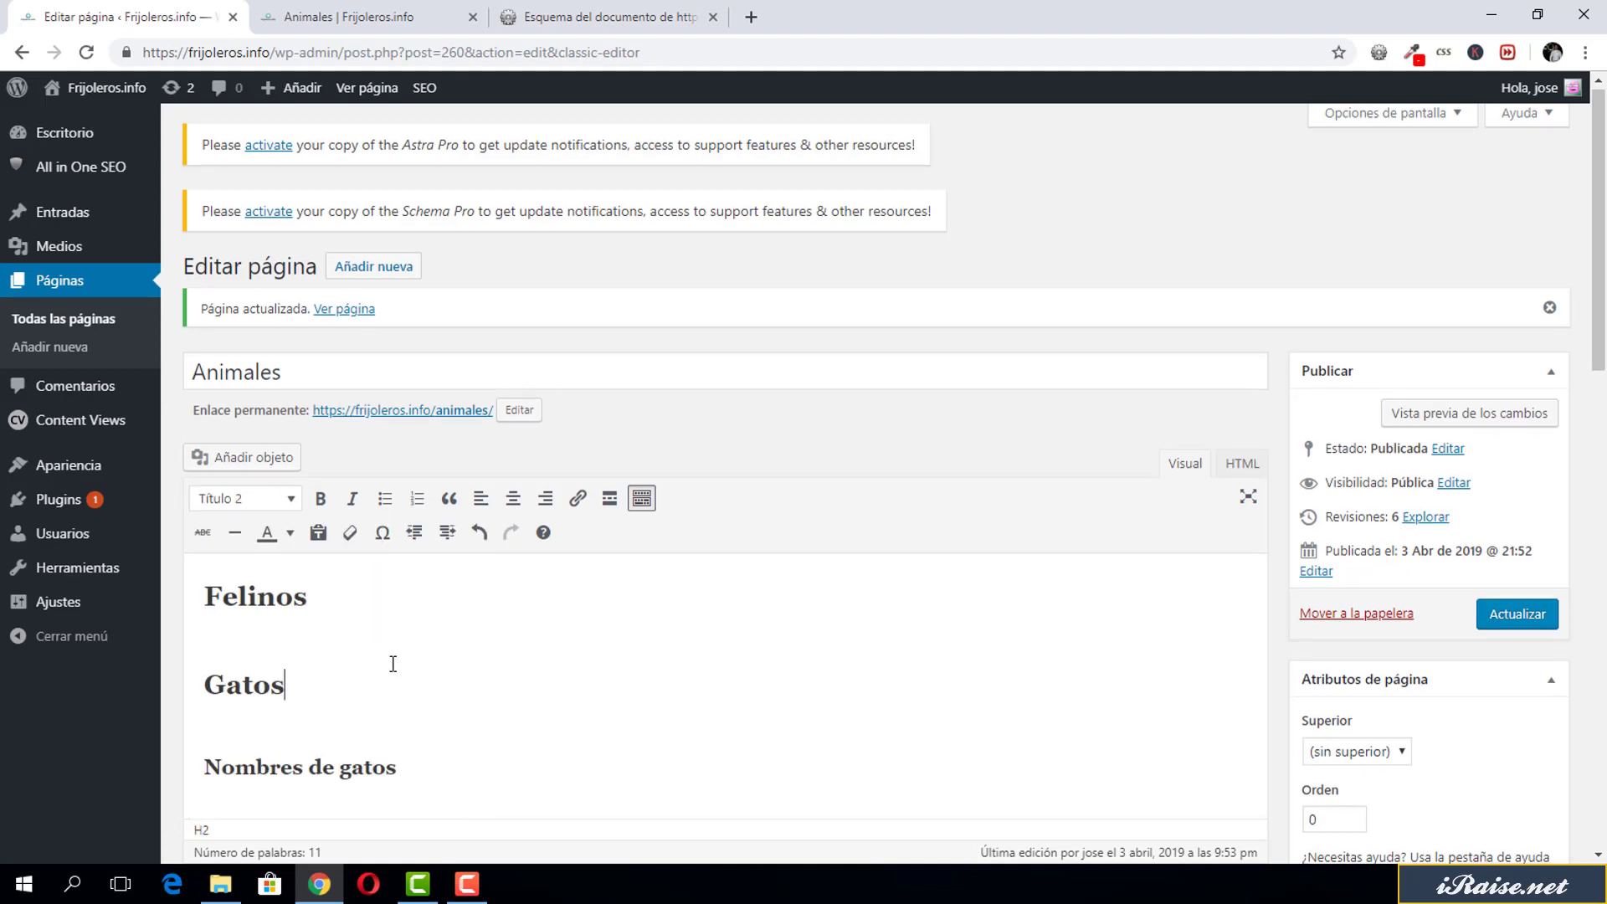
# Format the "Perros" heading as Título 2 and update the page.
pyautogui.scroll(-3, 375, 647)
pyautogui.click(303, 743)
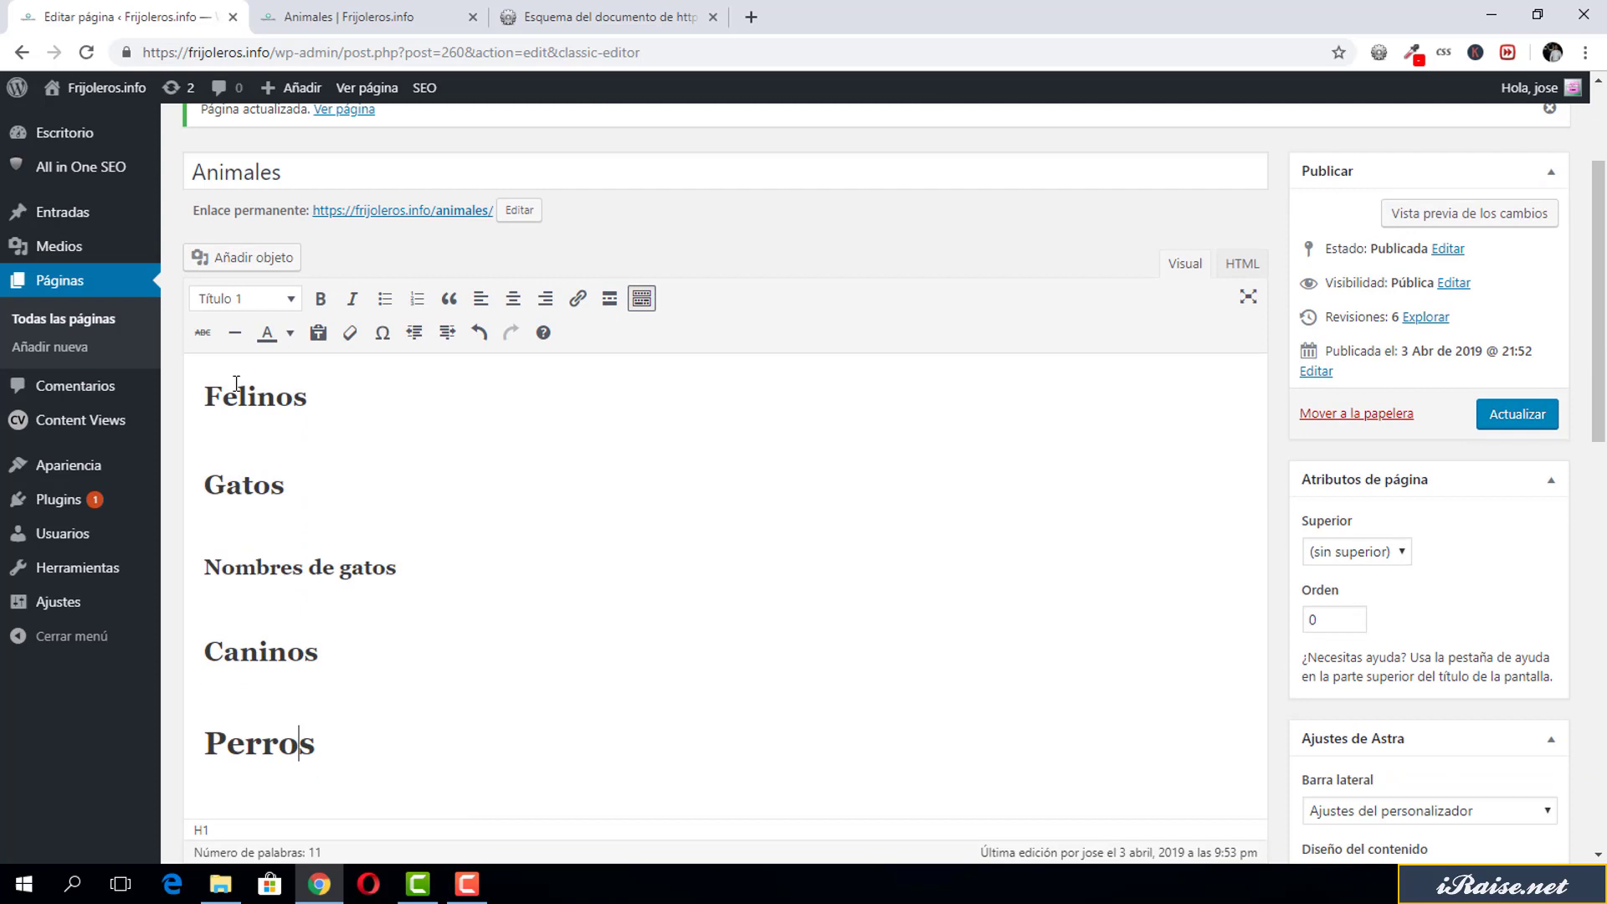
pyautogui.click(224, 298)
pyautogui.click(251, 418)
pyautogui.scroll(-1, 403, 568)
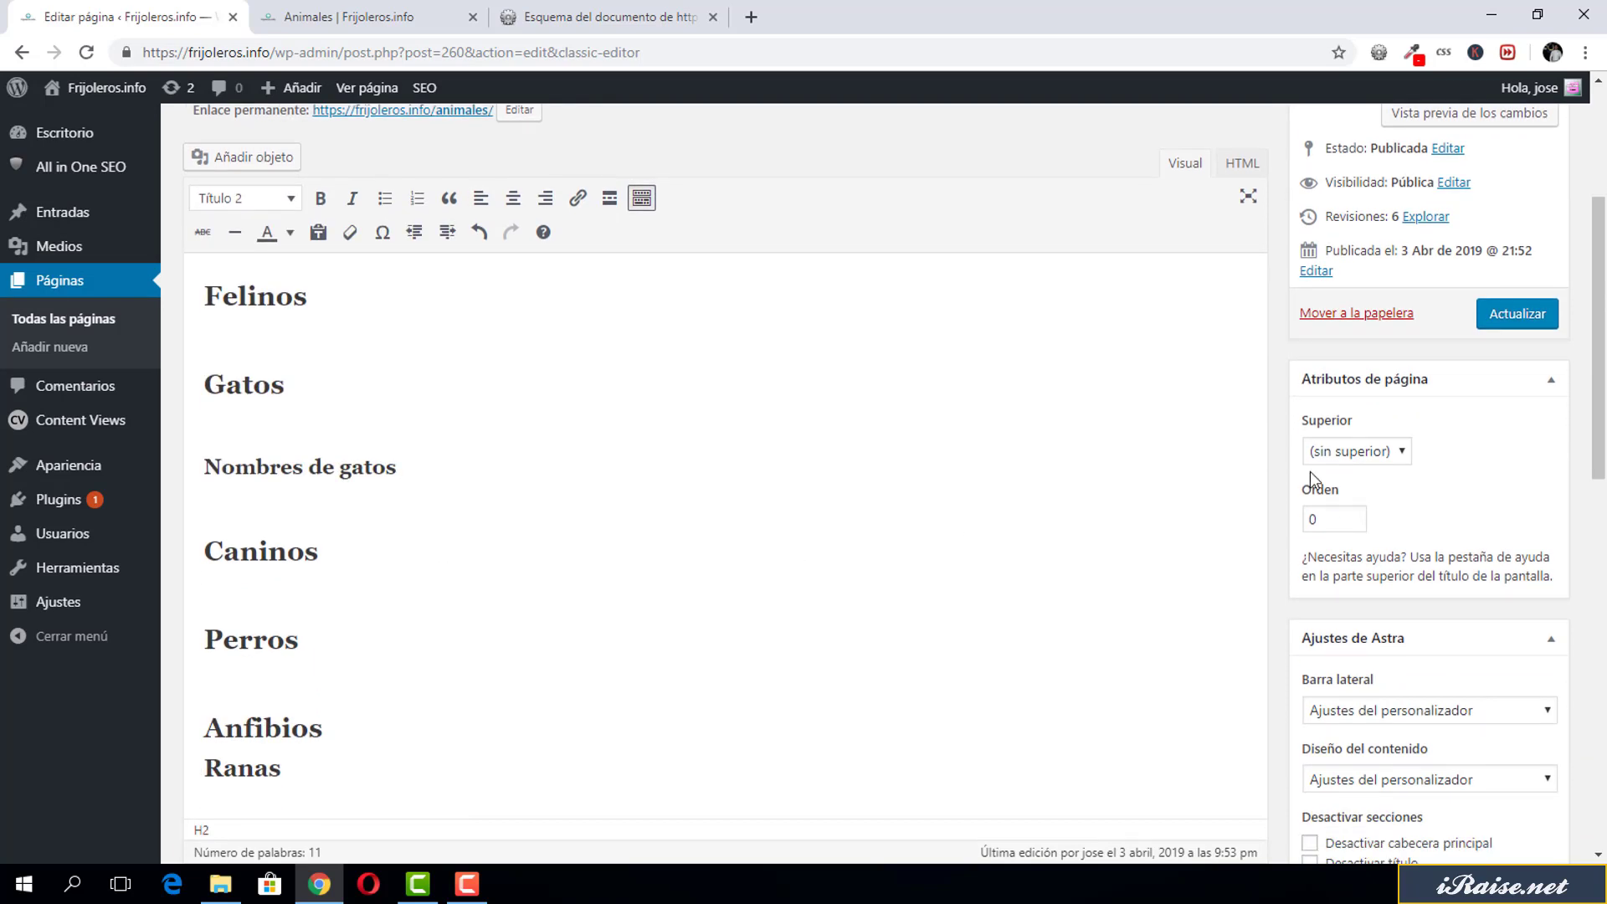
pyautogui.click(1515, 316)
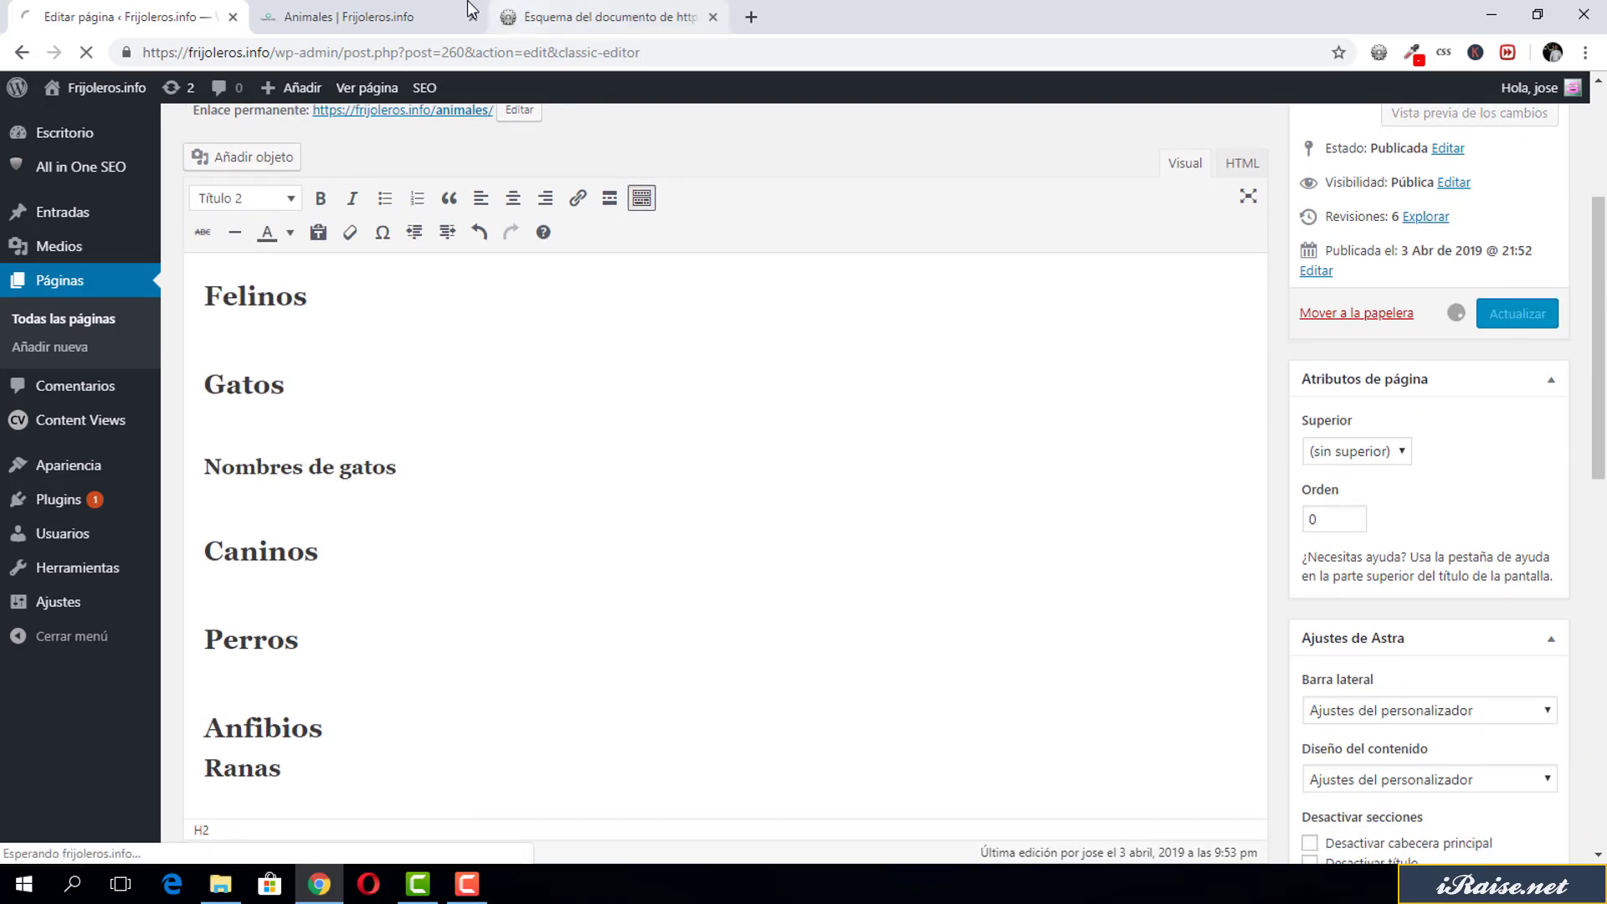
# Reload the live "Animales" page, discard the previous outline and generate the document outline again.
pyautogui.click(358, 17)
pyautogui.click(86, 51)
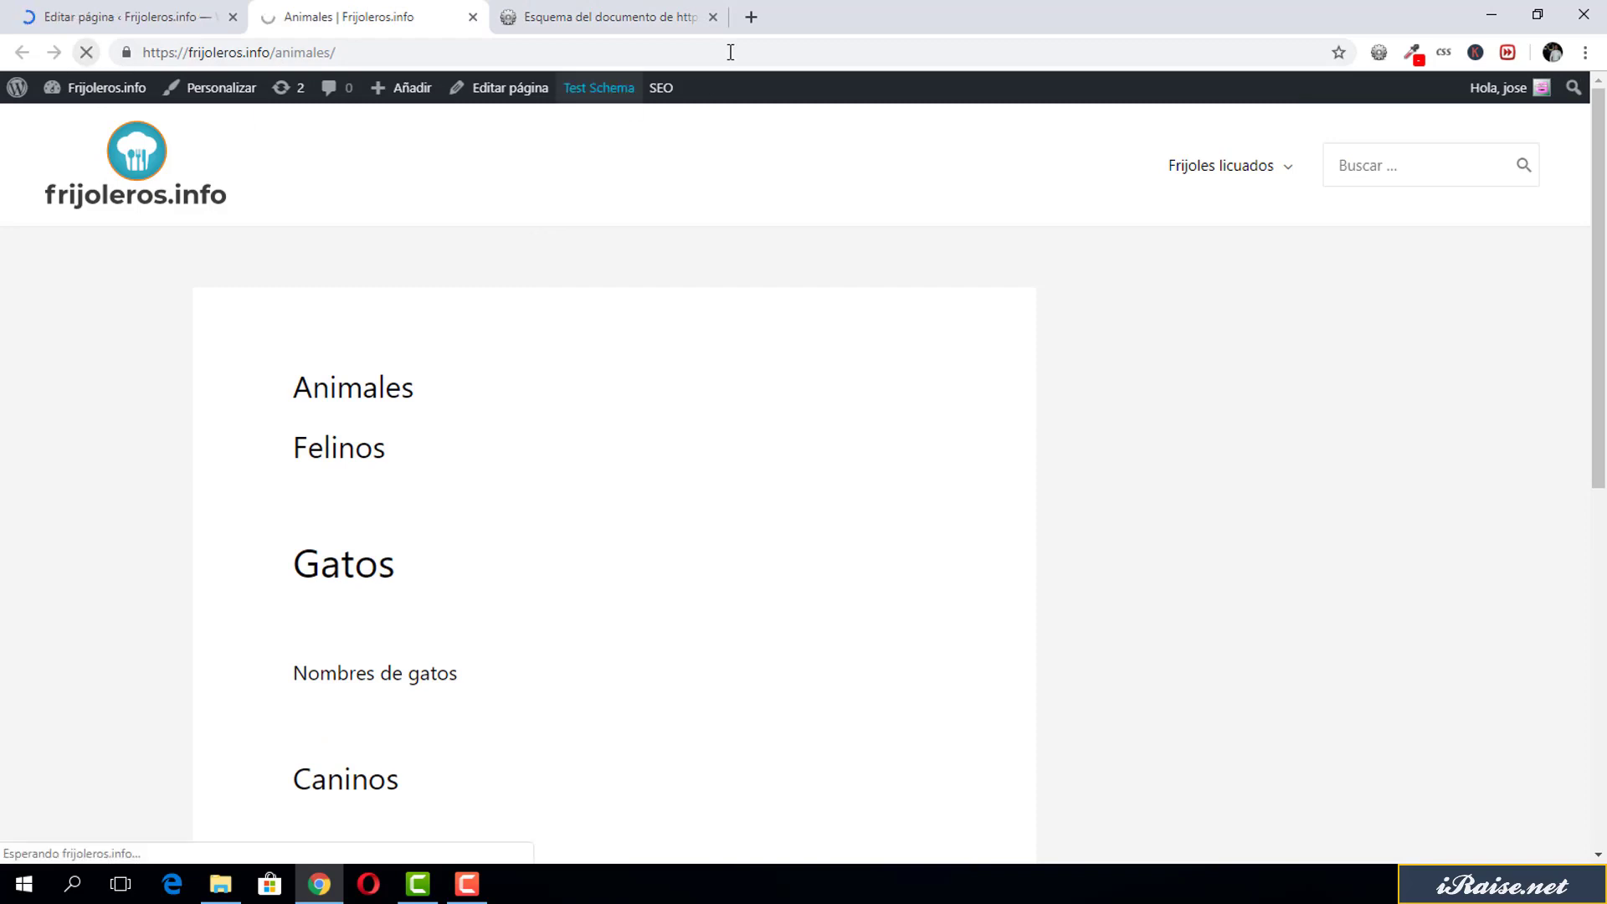
pyautogui.click(714, 18)
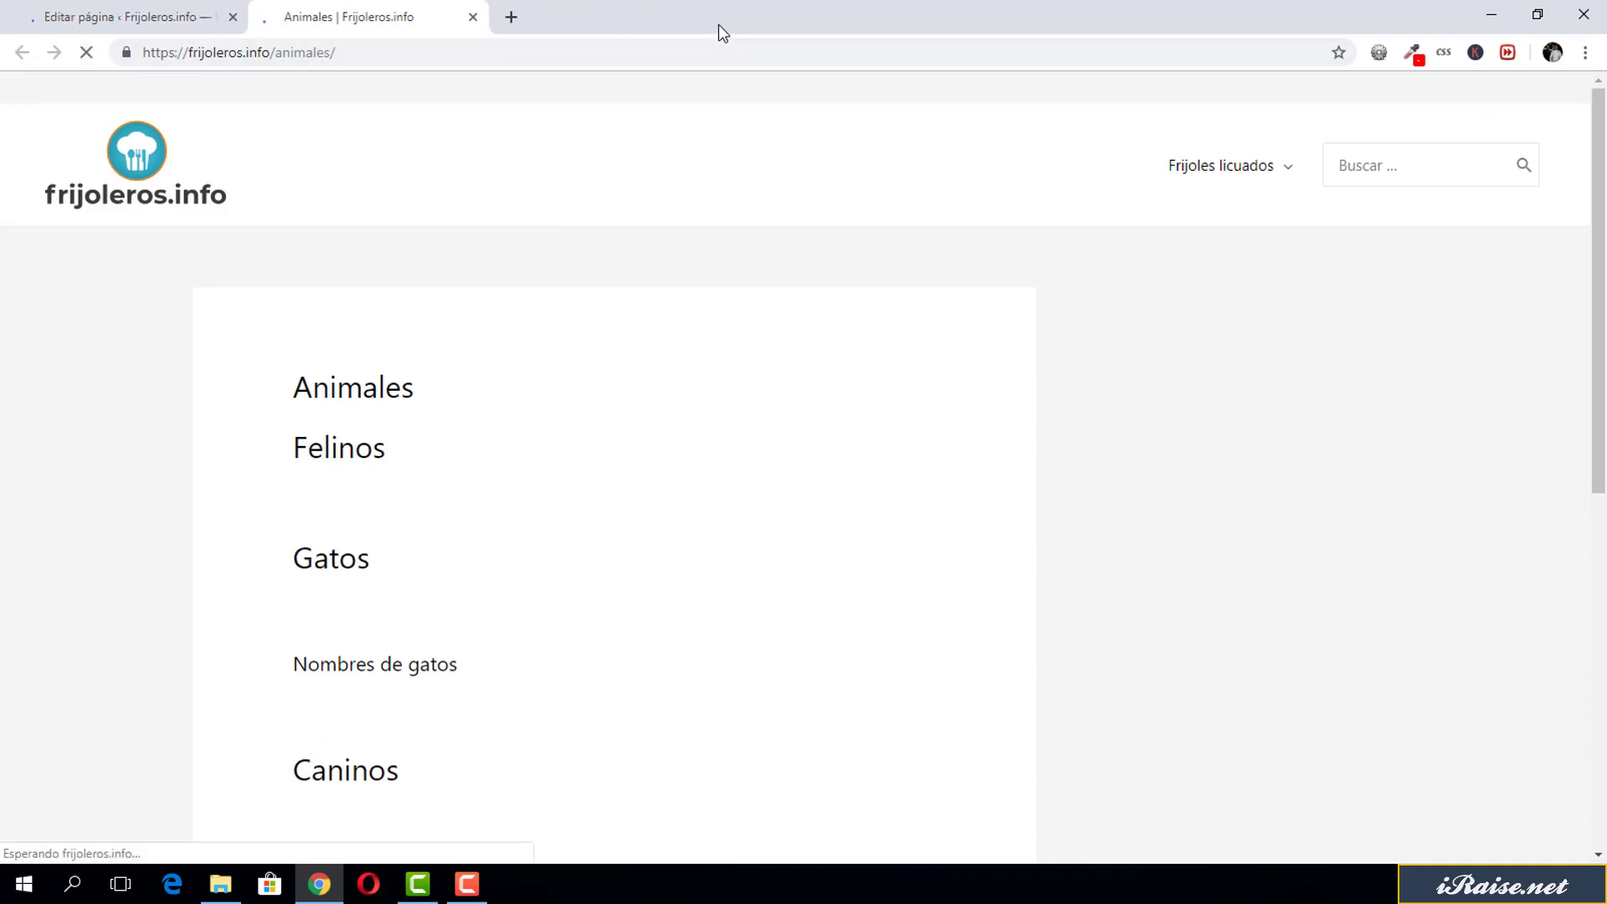
pyautogui.click(1379, 52)
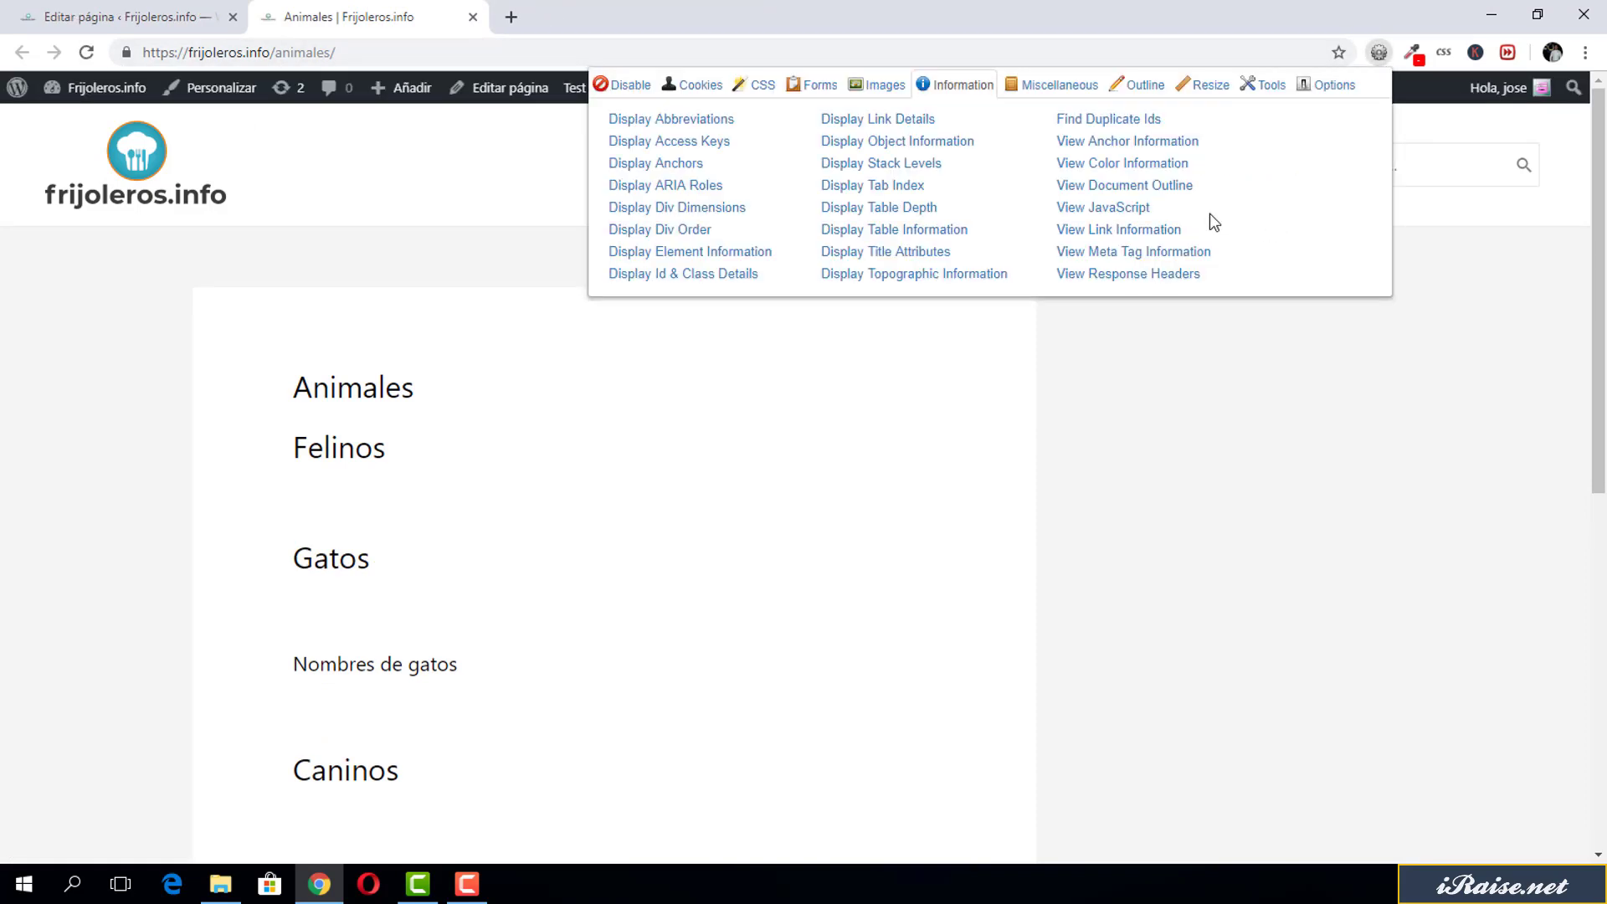
pyautogui.click(1163, 186)
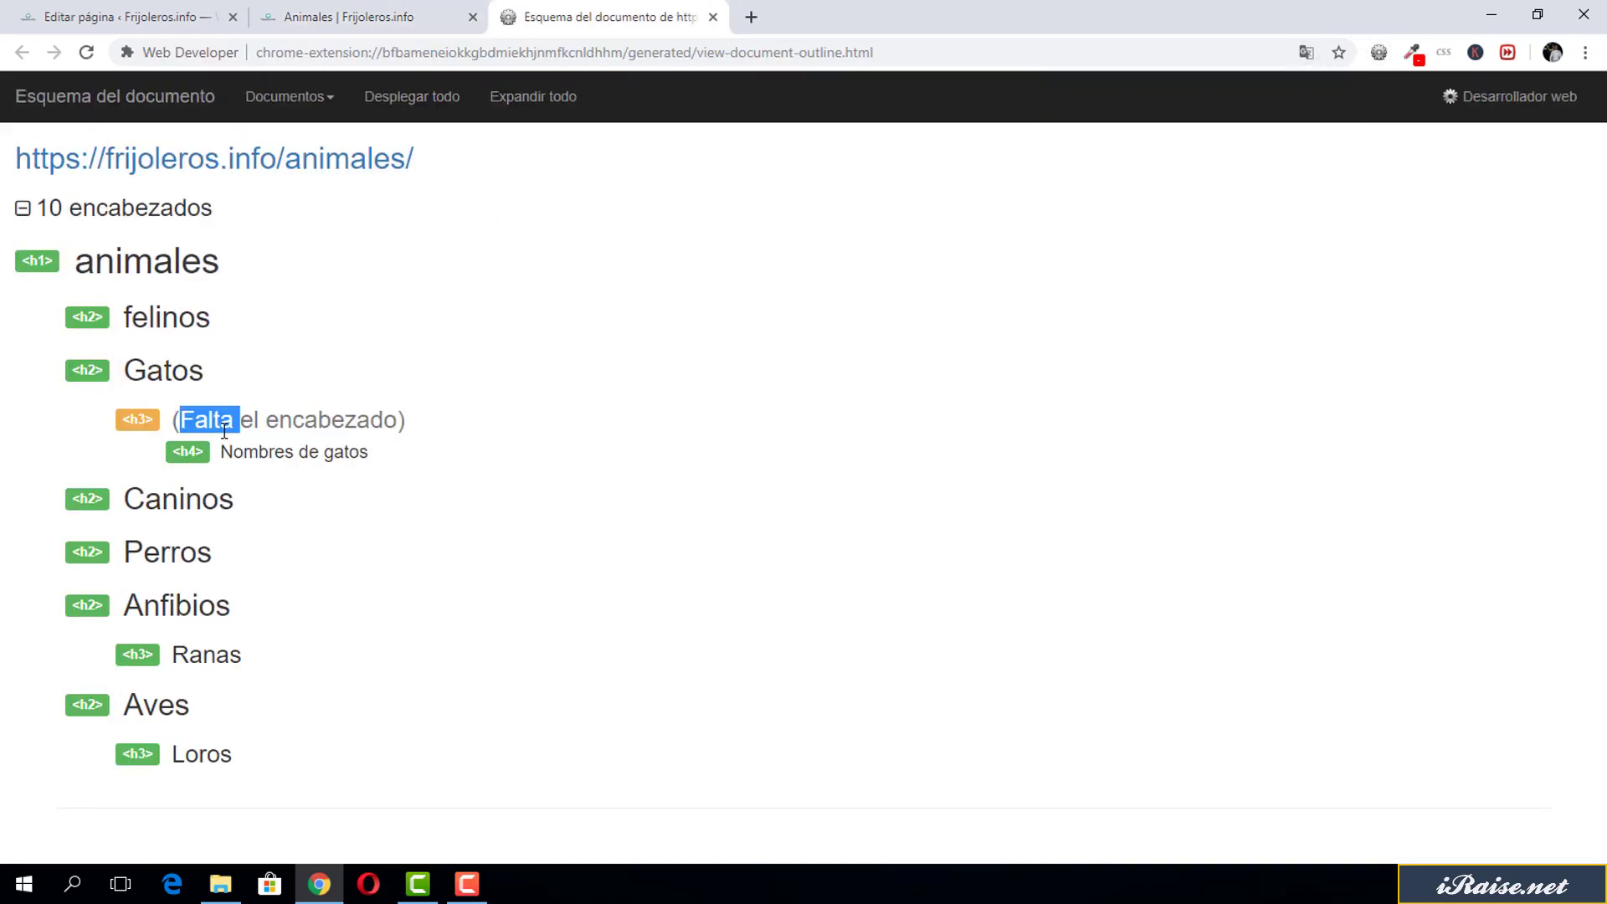
# Examine the missing h3 entry under "Gatos" and the h4 "Nombres de gatos" nested below it.
pyautogui.tripleClick(224, 431)
pyautogui.click(311, 452)
pyautogui.tripleClick(303, 454)
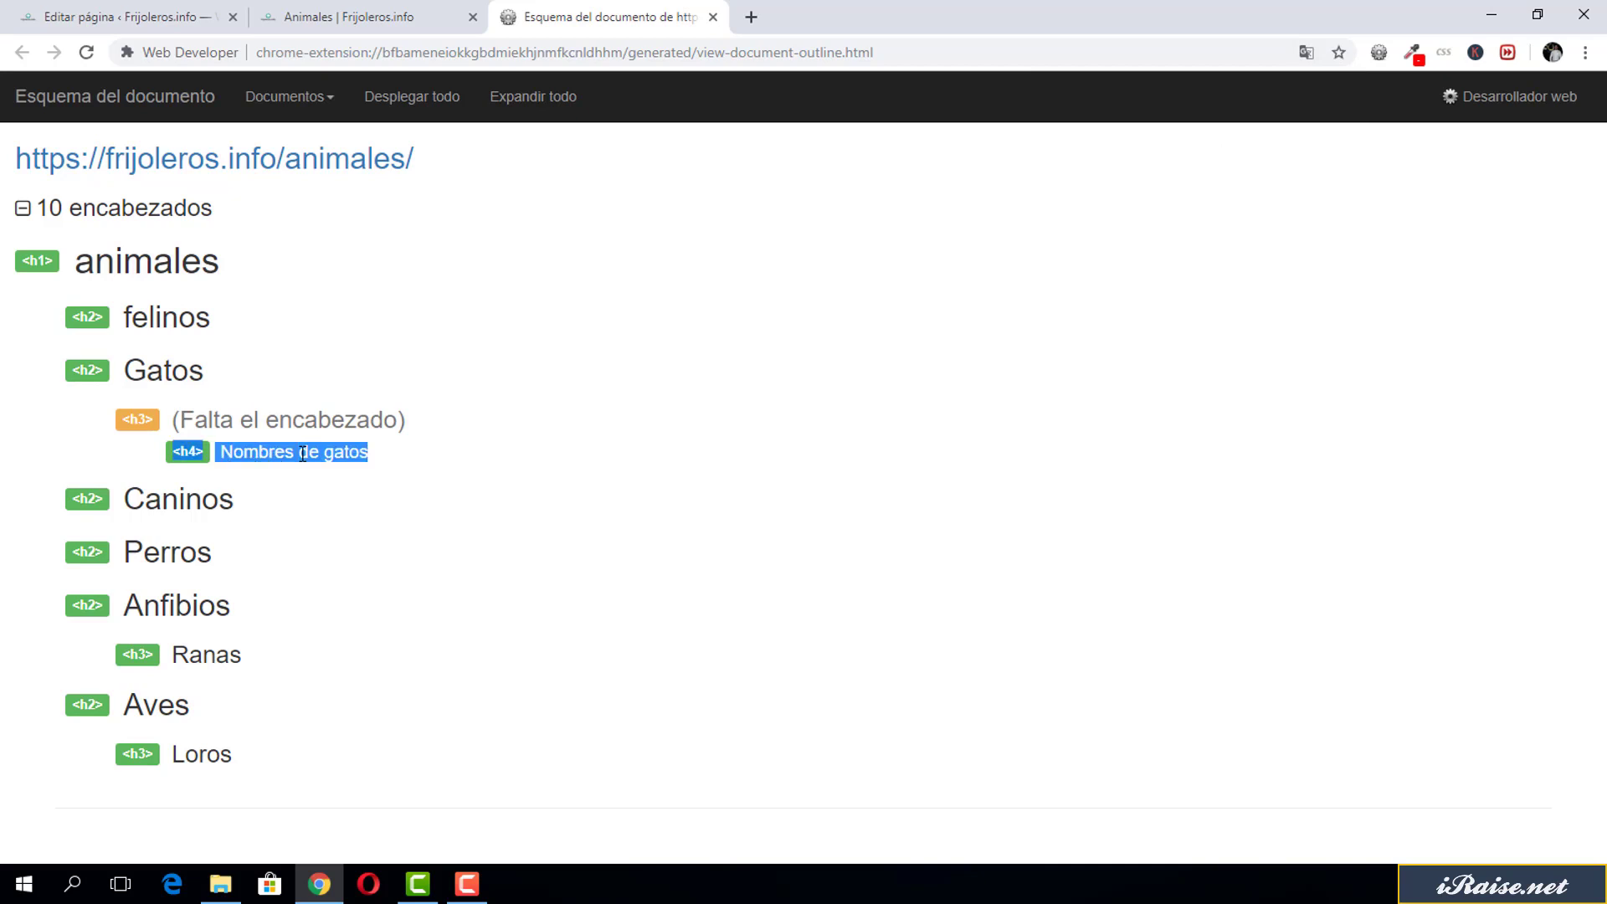
pyautogui.click(205, 420)
# Return to the page editor, format "Nombres de gatos" as Título 3 and update the page.
pyautogui.click(158, 14)
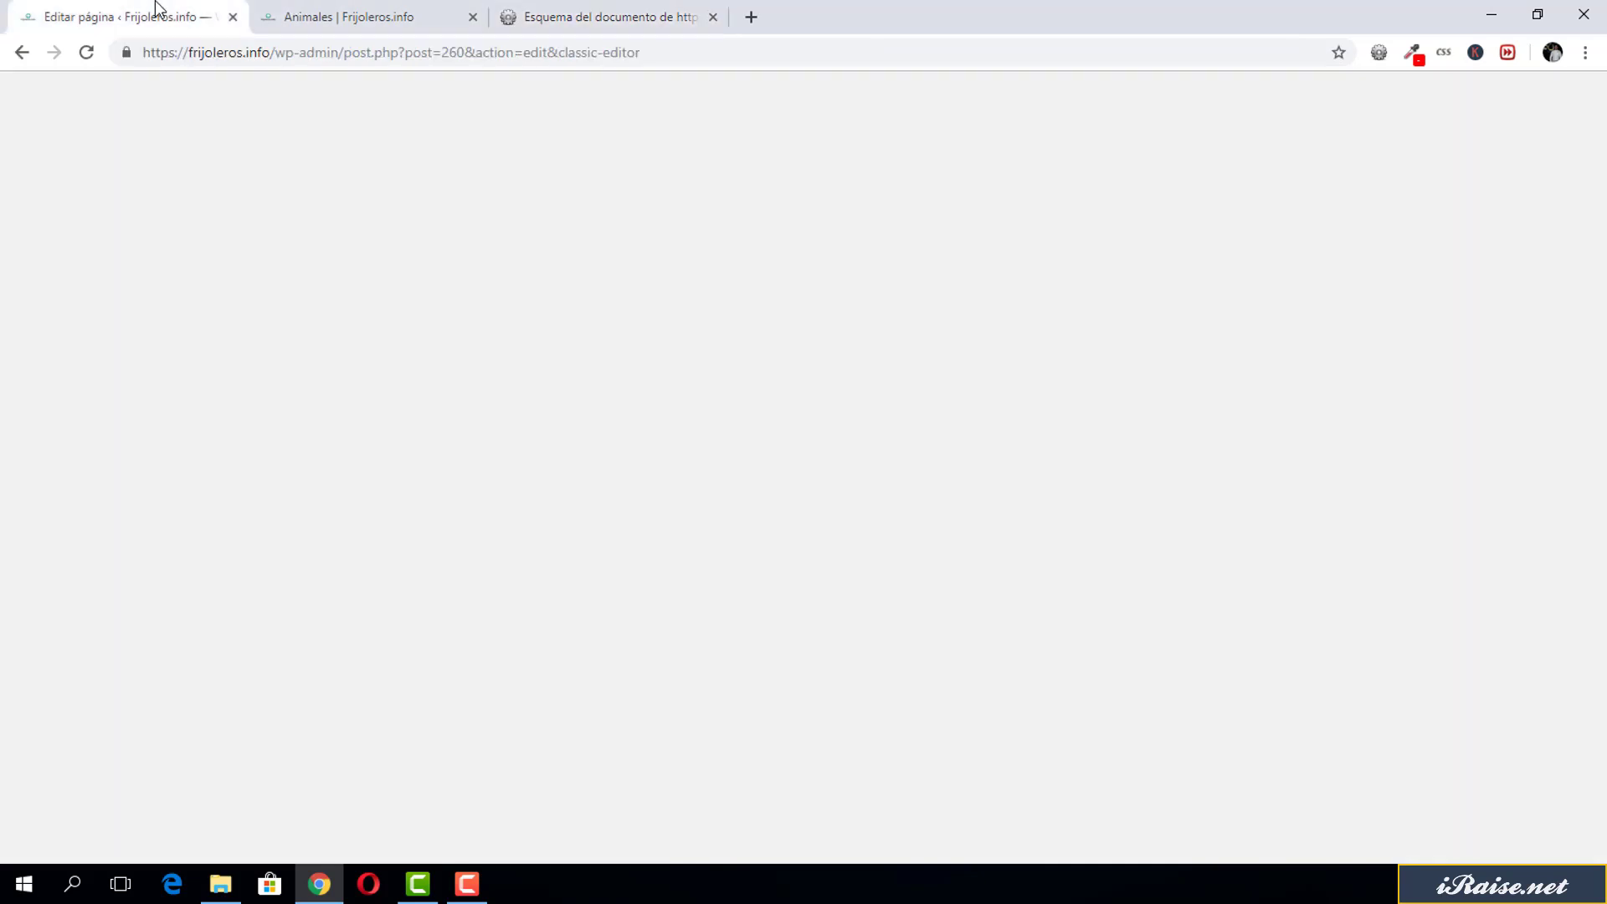
pyautogui.scroll(-3, 521, 297)
pyautogui.click(271, 467)
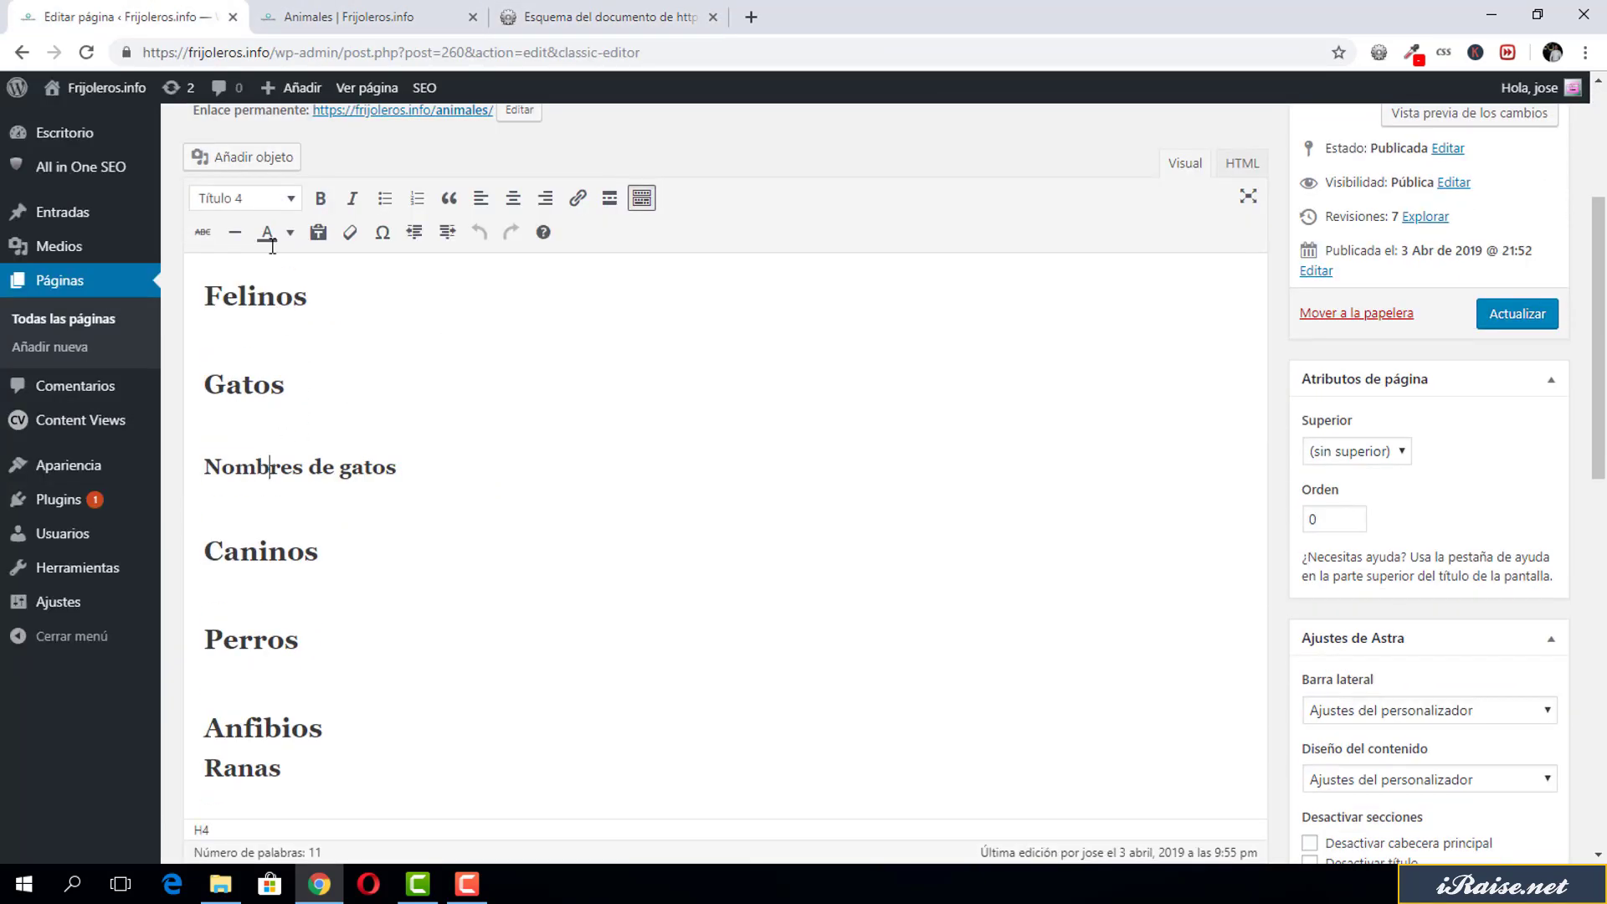
pyautogui.click(257, 201)
pyautogui.click(304, 355)
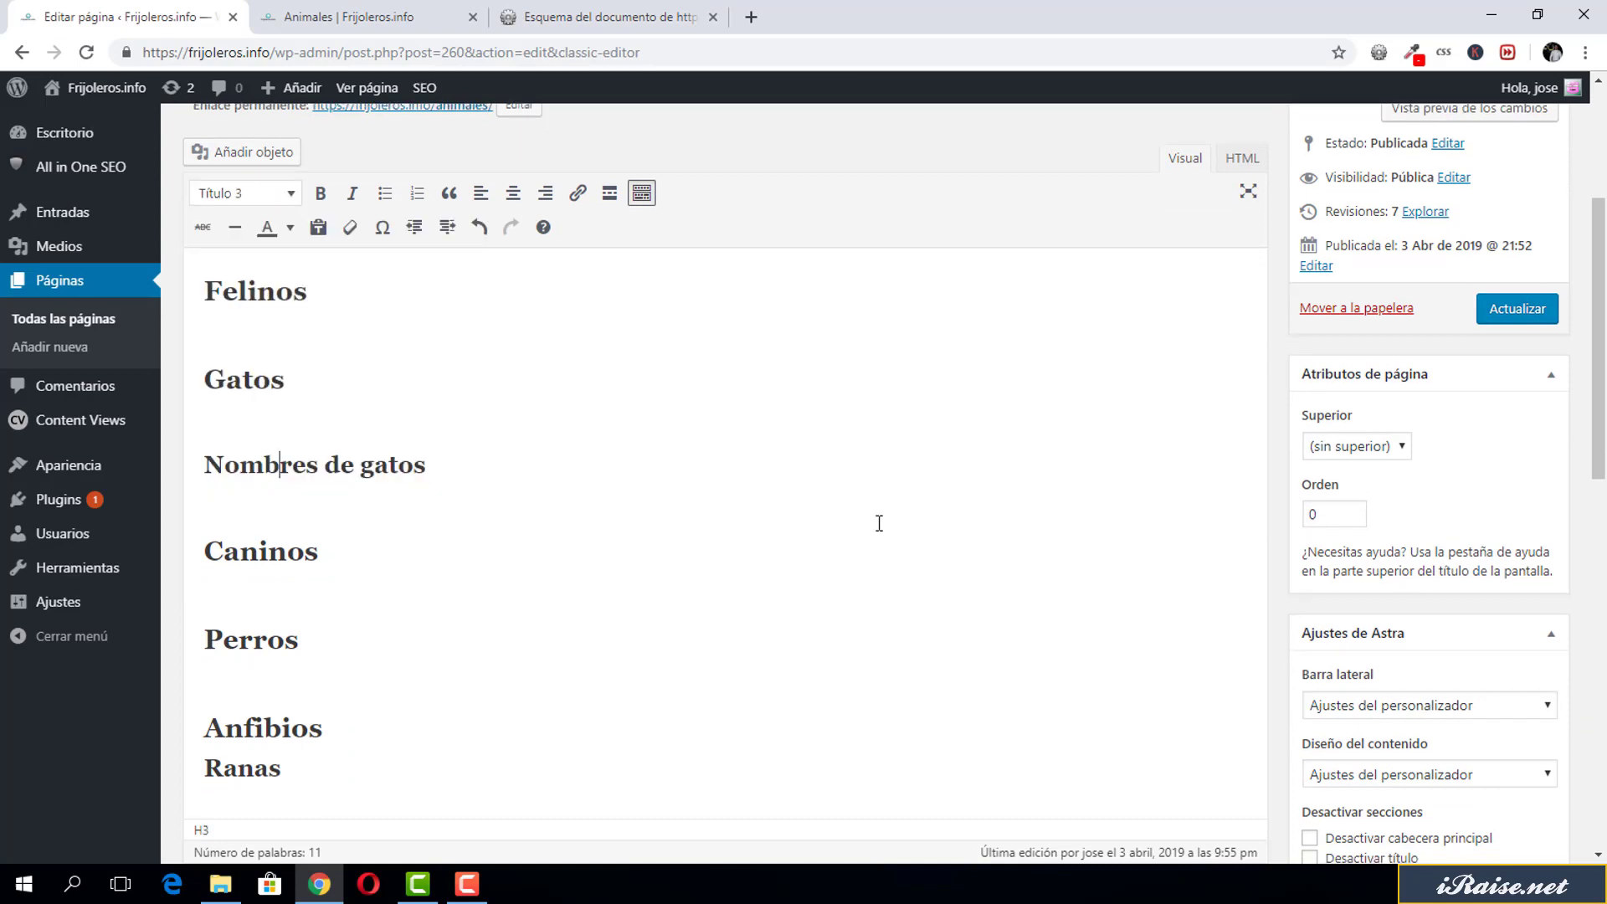
pyautogui.click(1540, 323)
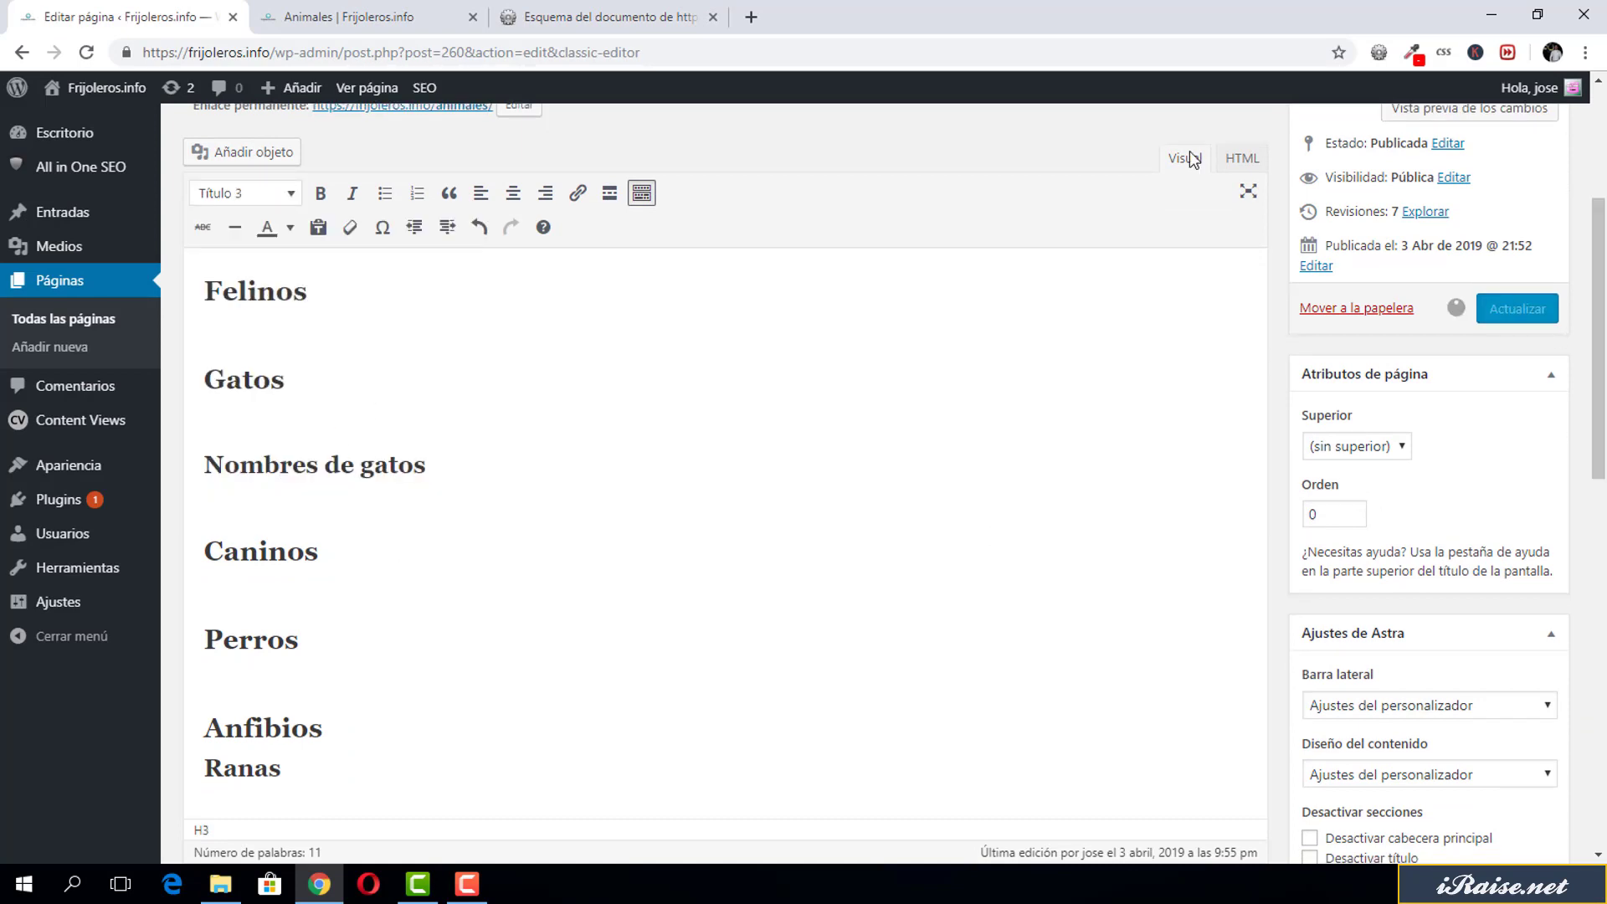
# Close the outdated outline, reload the live page and view its document outline to check the level of "Nombres de gatos".
pyautogui.click(713, 17)
pyautogui.click(448, 16)
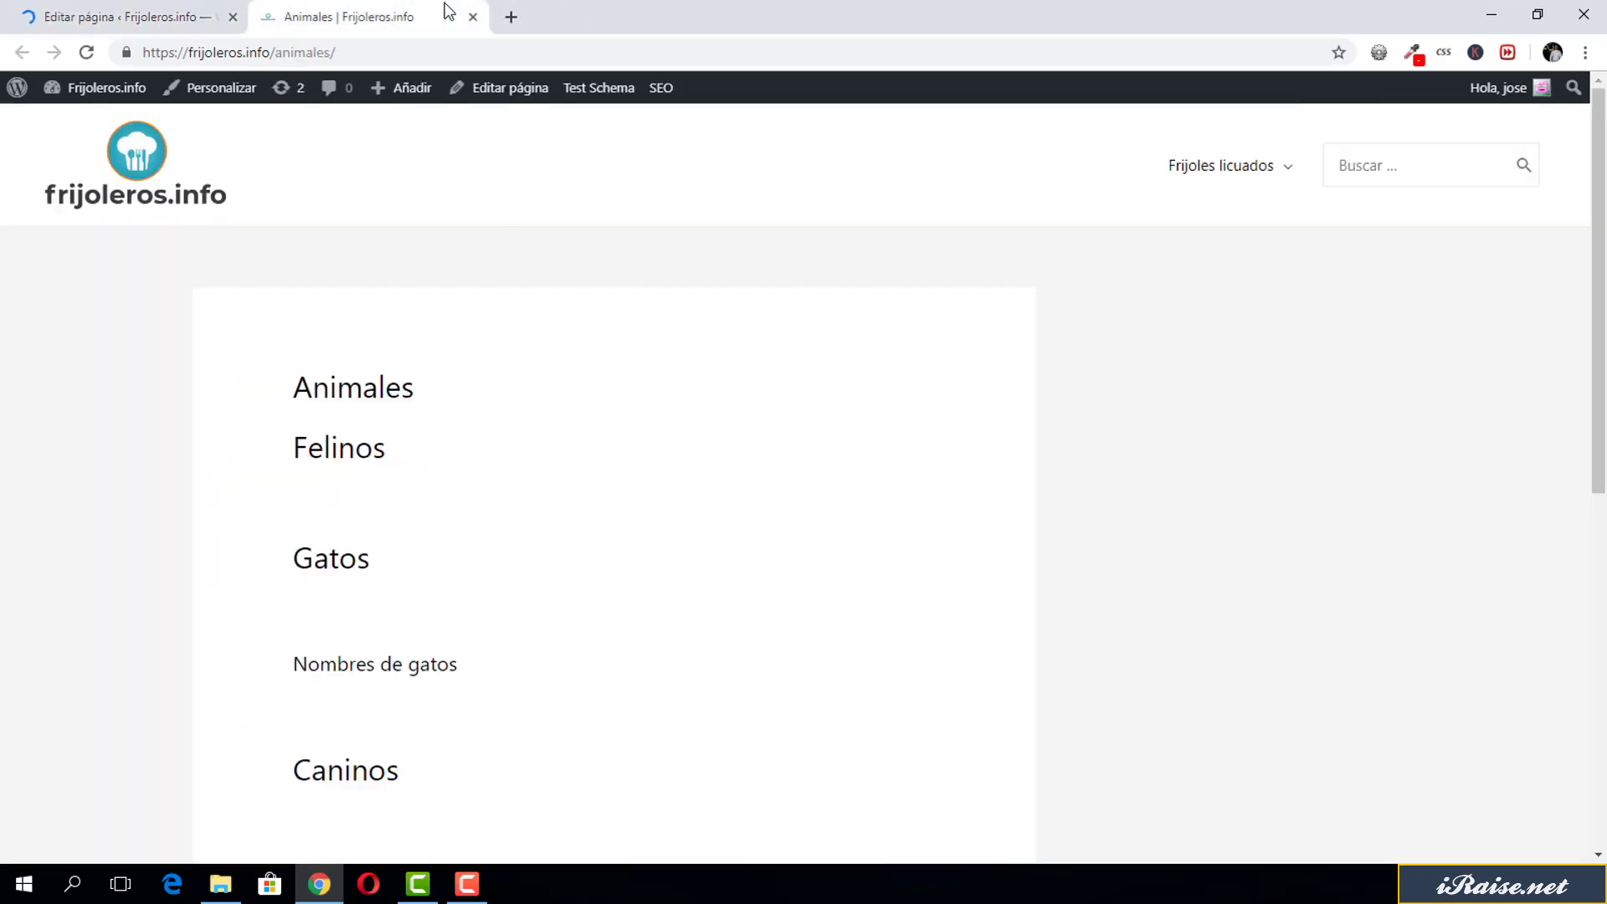
pyautogui.click(86, 52)
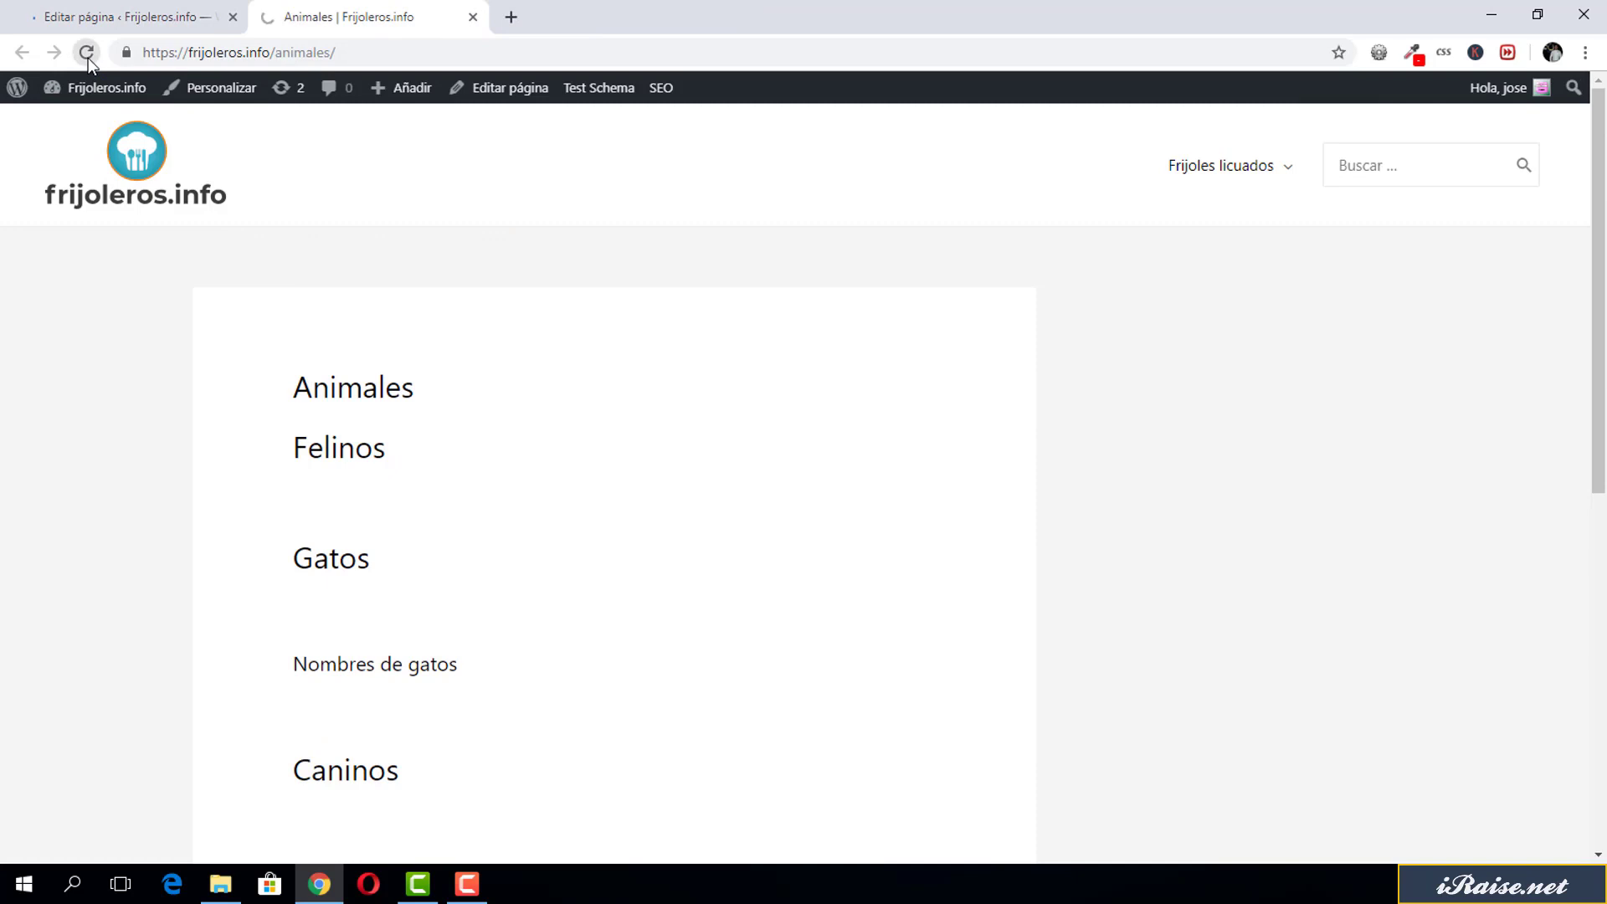
pyautogui.click(1377, 62)
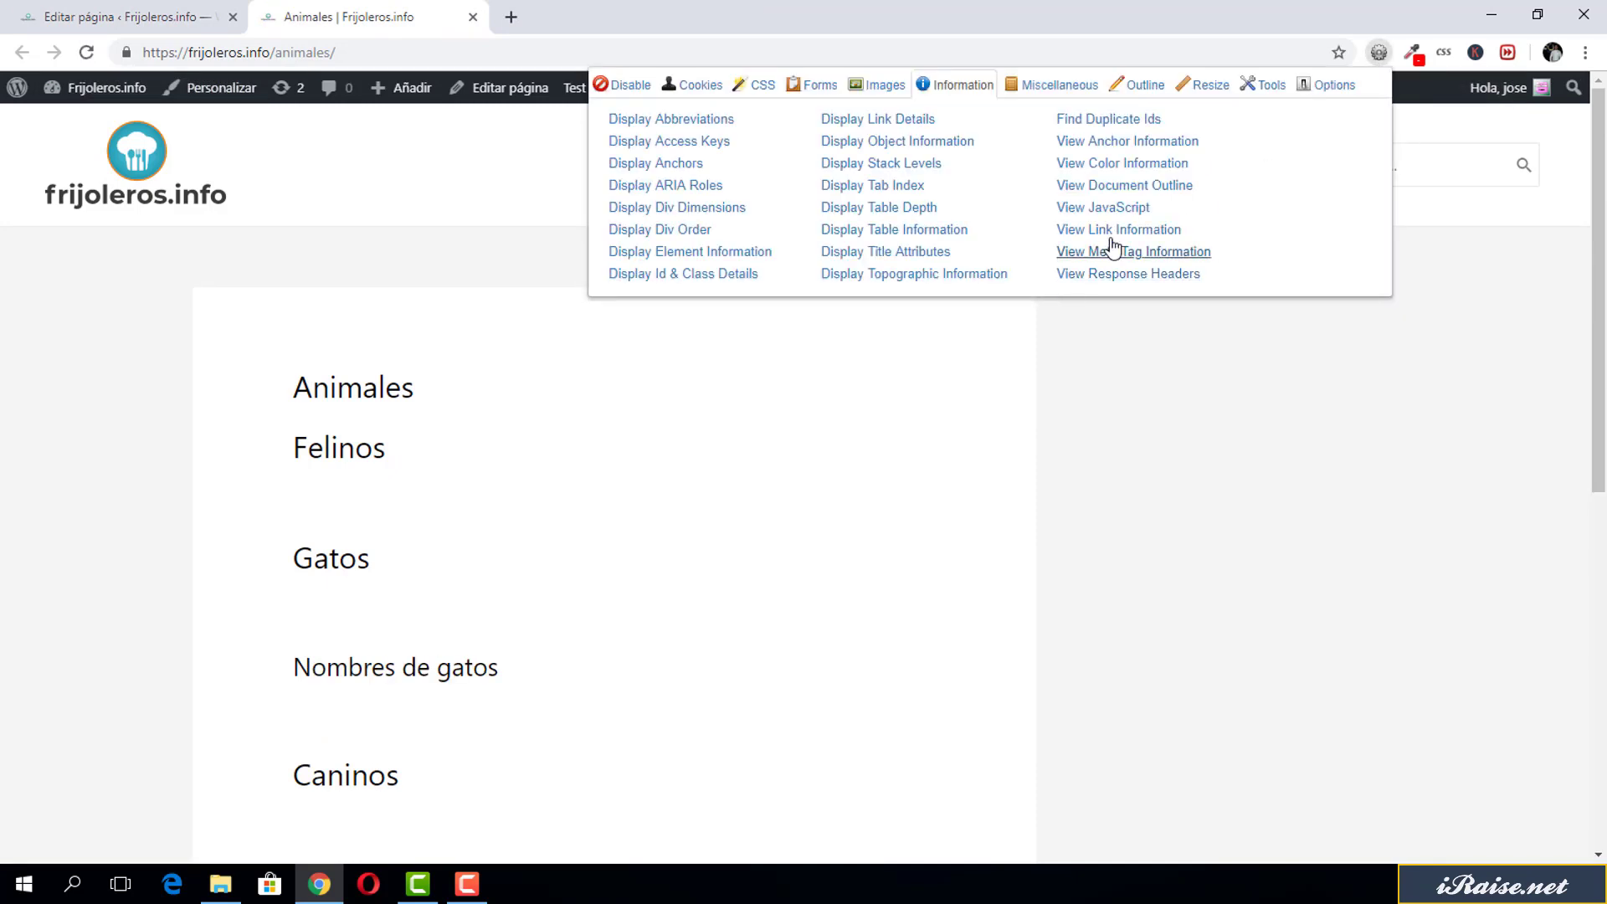
pyautogui.click(1130, 189)
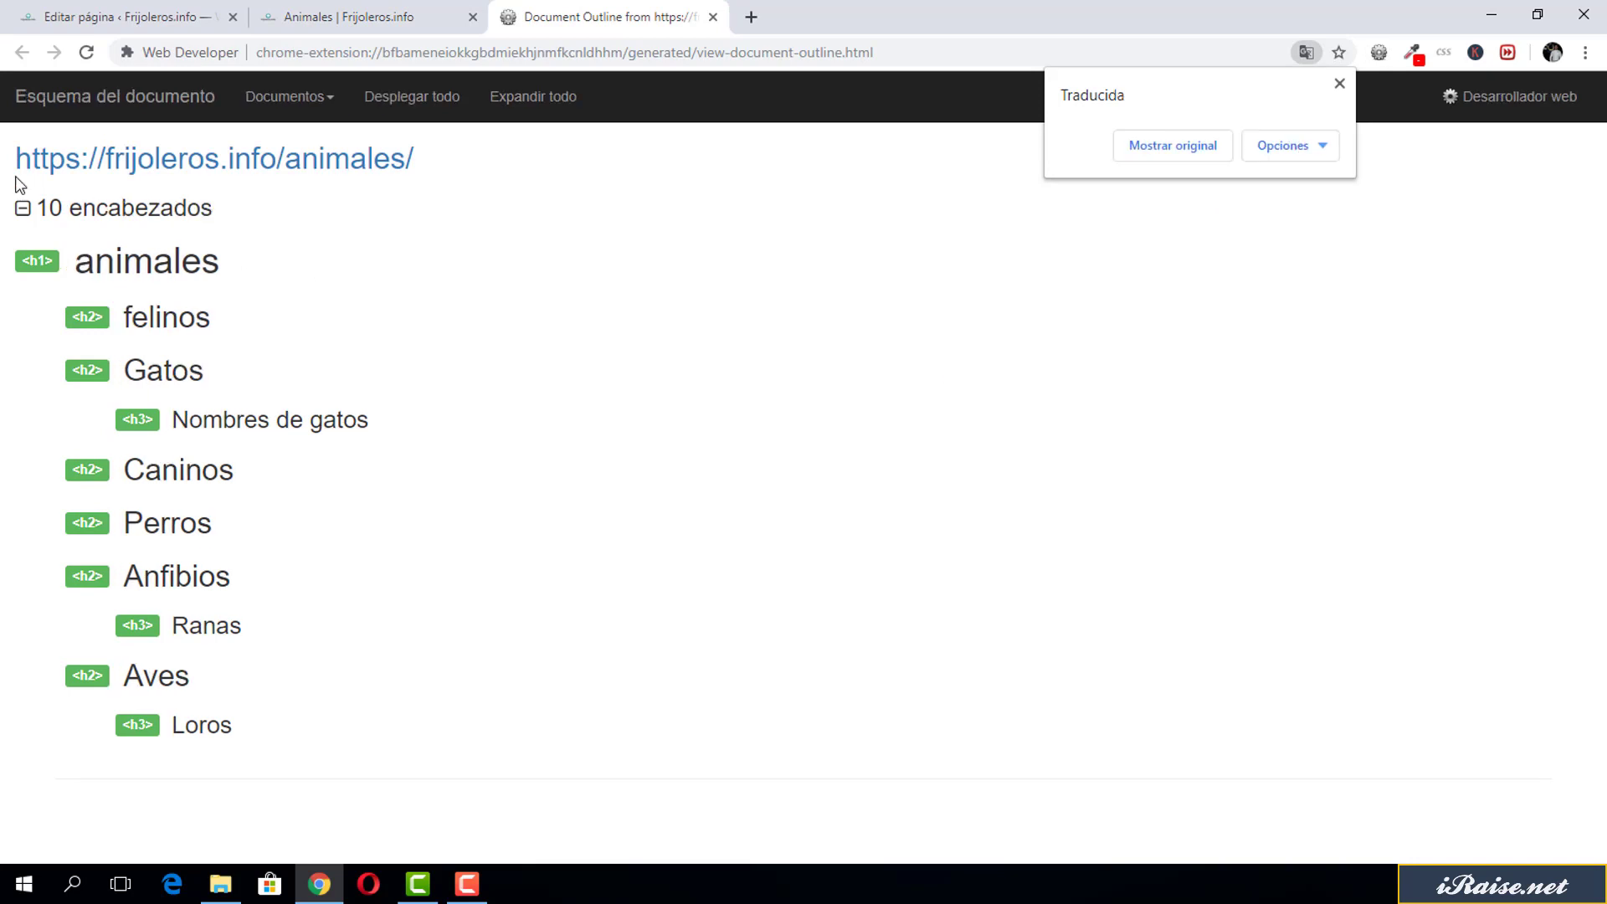
# Examine the heading levels in the document outline from "animales" down through "felinos", "Gatos", "Nombres de gatos", "Caninos" and "Perros".
pyautogui.moveTo(74, 264); pyautogui.dragTo(17, 270)
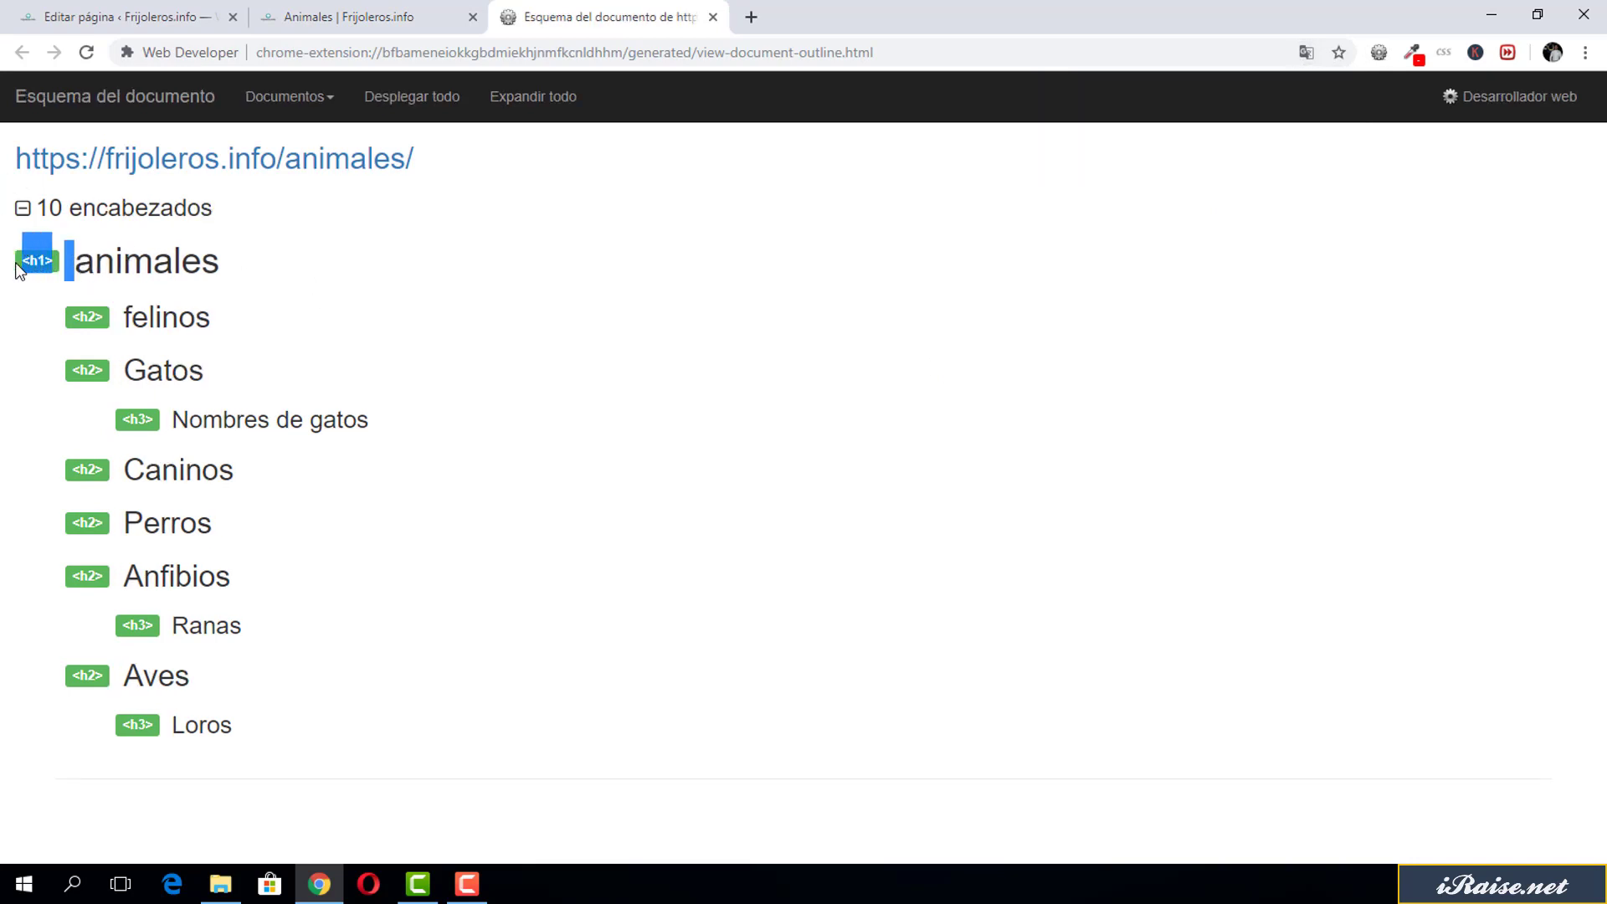
pyautogui.click(96, 275)
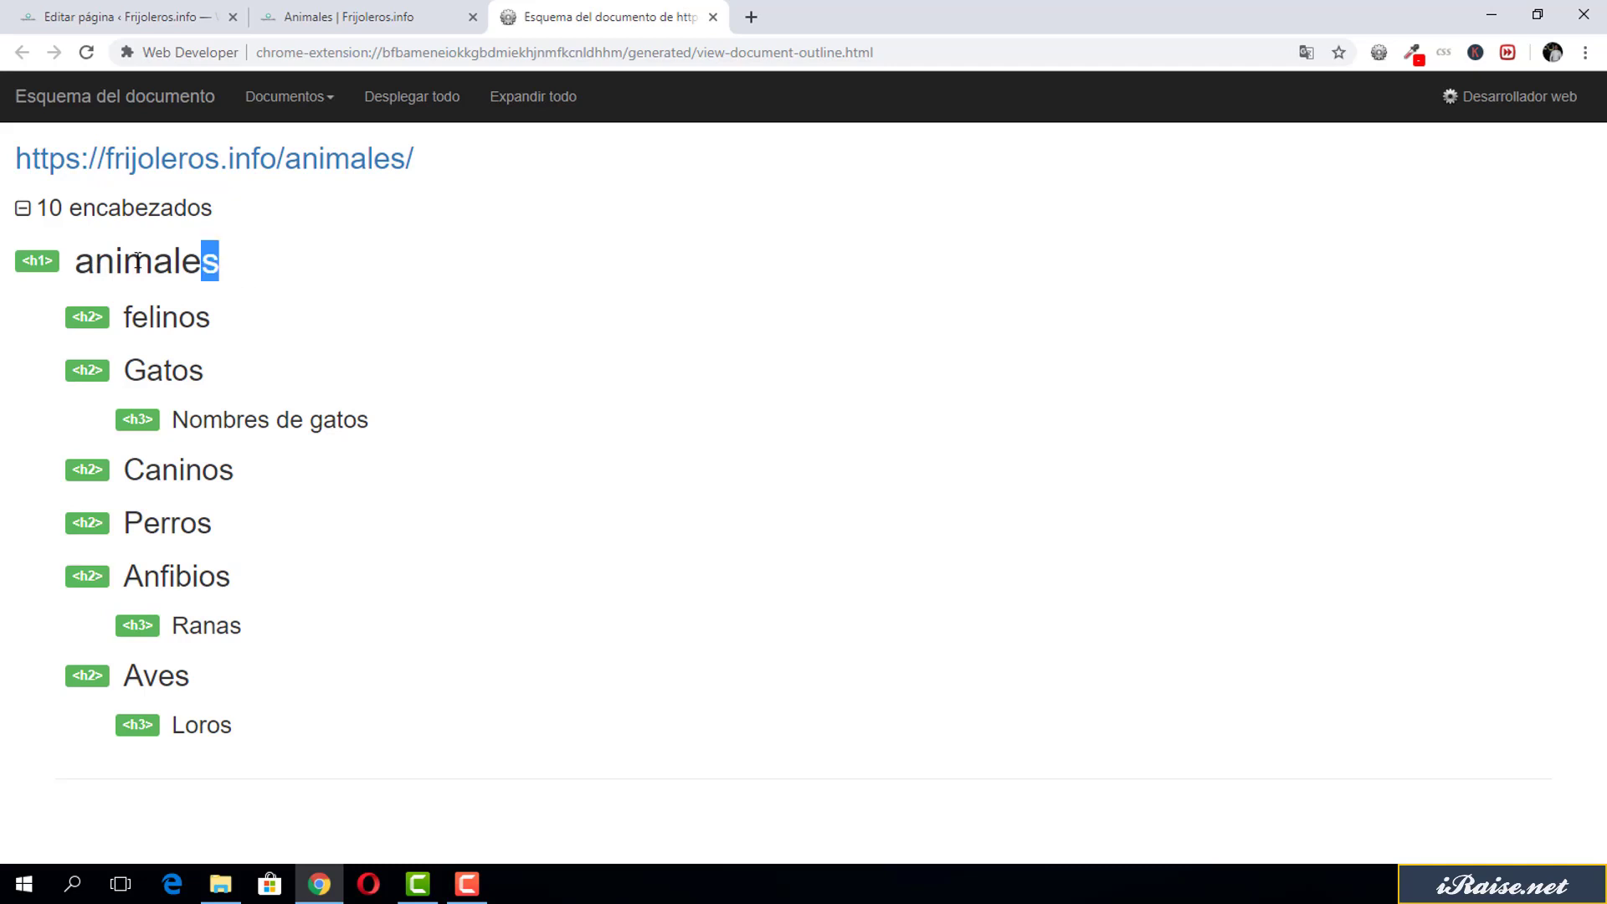
pyautogui.moveTo(137, 260); pyautogui.dragTo(91, 253)
pyautogui.moveTo(224, 315); pyautogui.dragTo(125, 318)
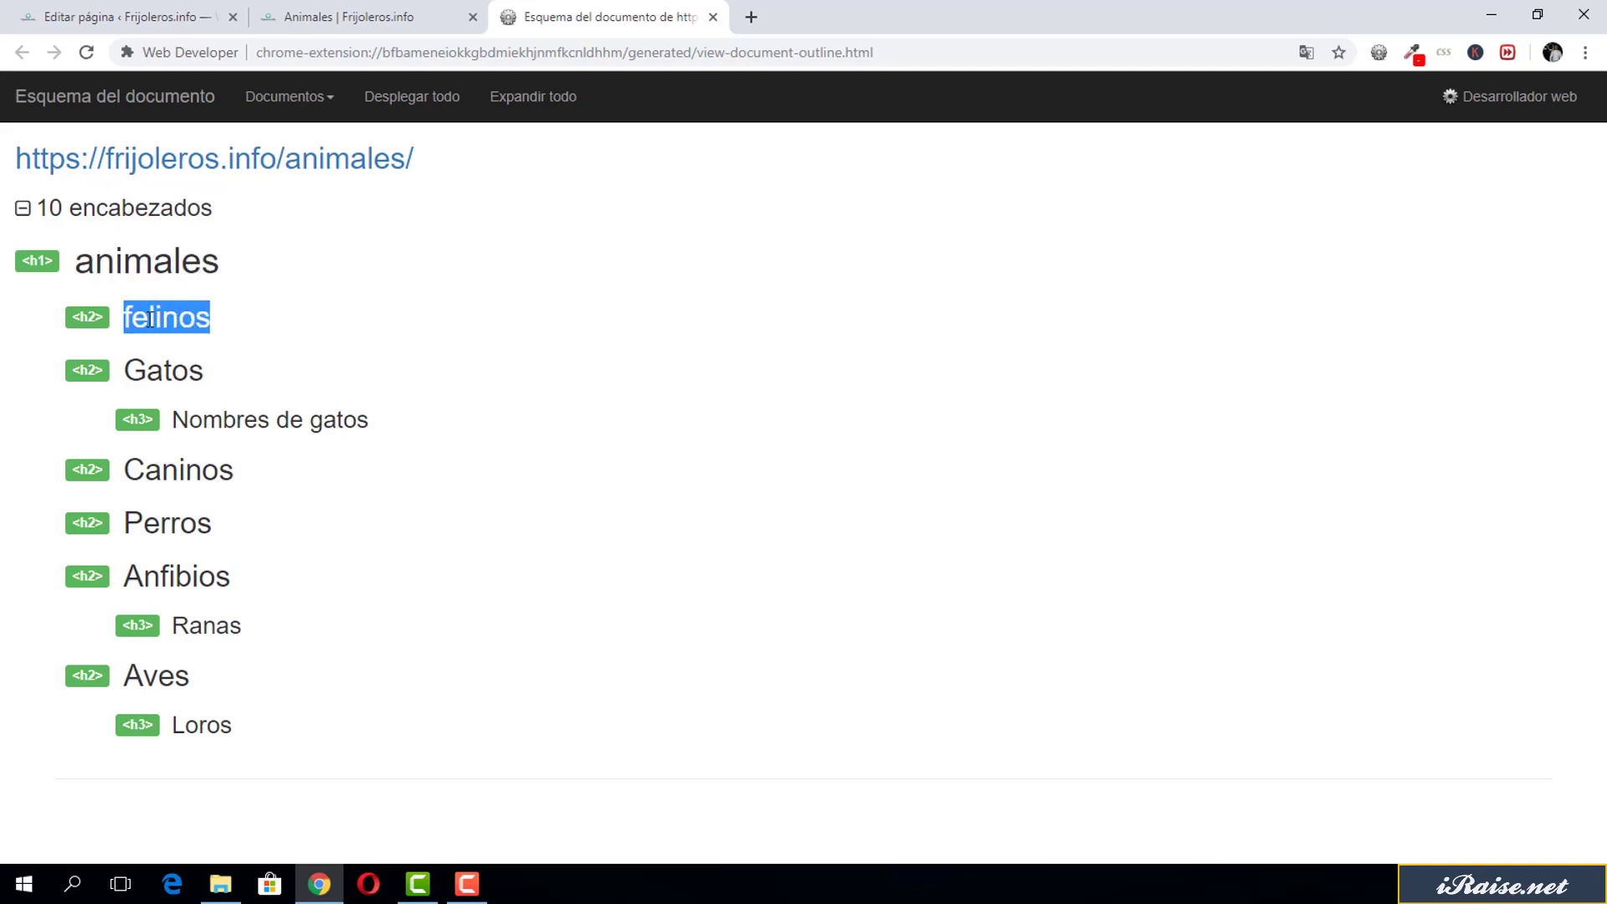
pyautogui.moveTo(214, 371); pyautogui.dragTo(124, 371)
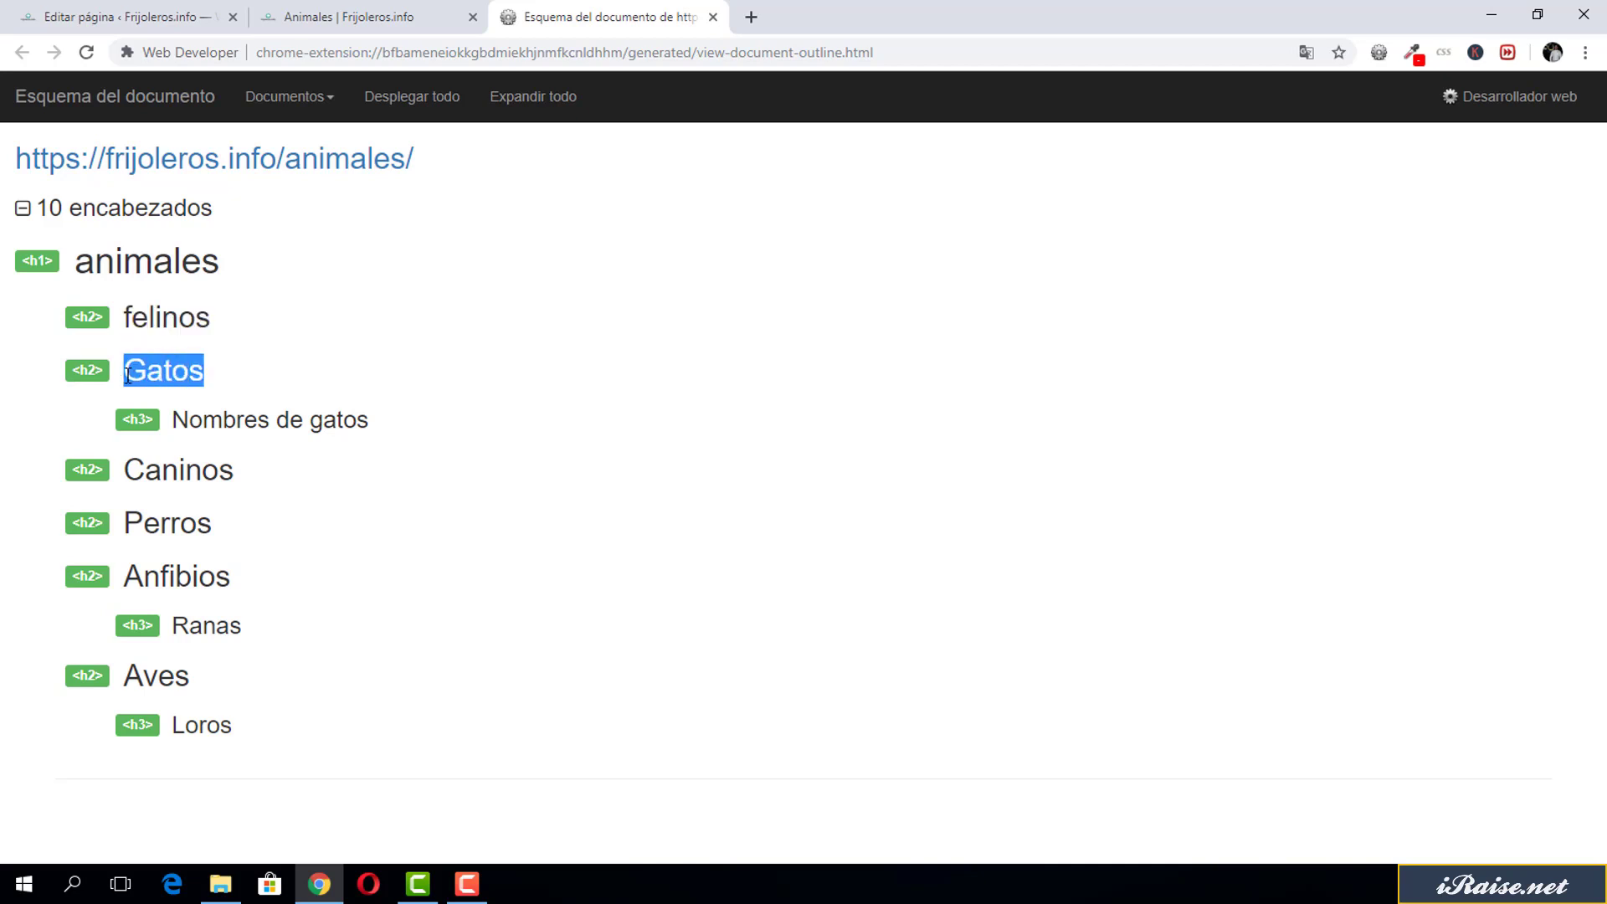
pyautogui.click(182, 418)
pyautogui.moveTo(181, 419); pyautogui.dragTo(352, 421)
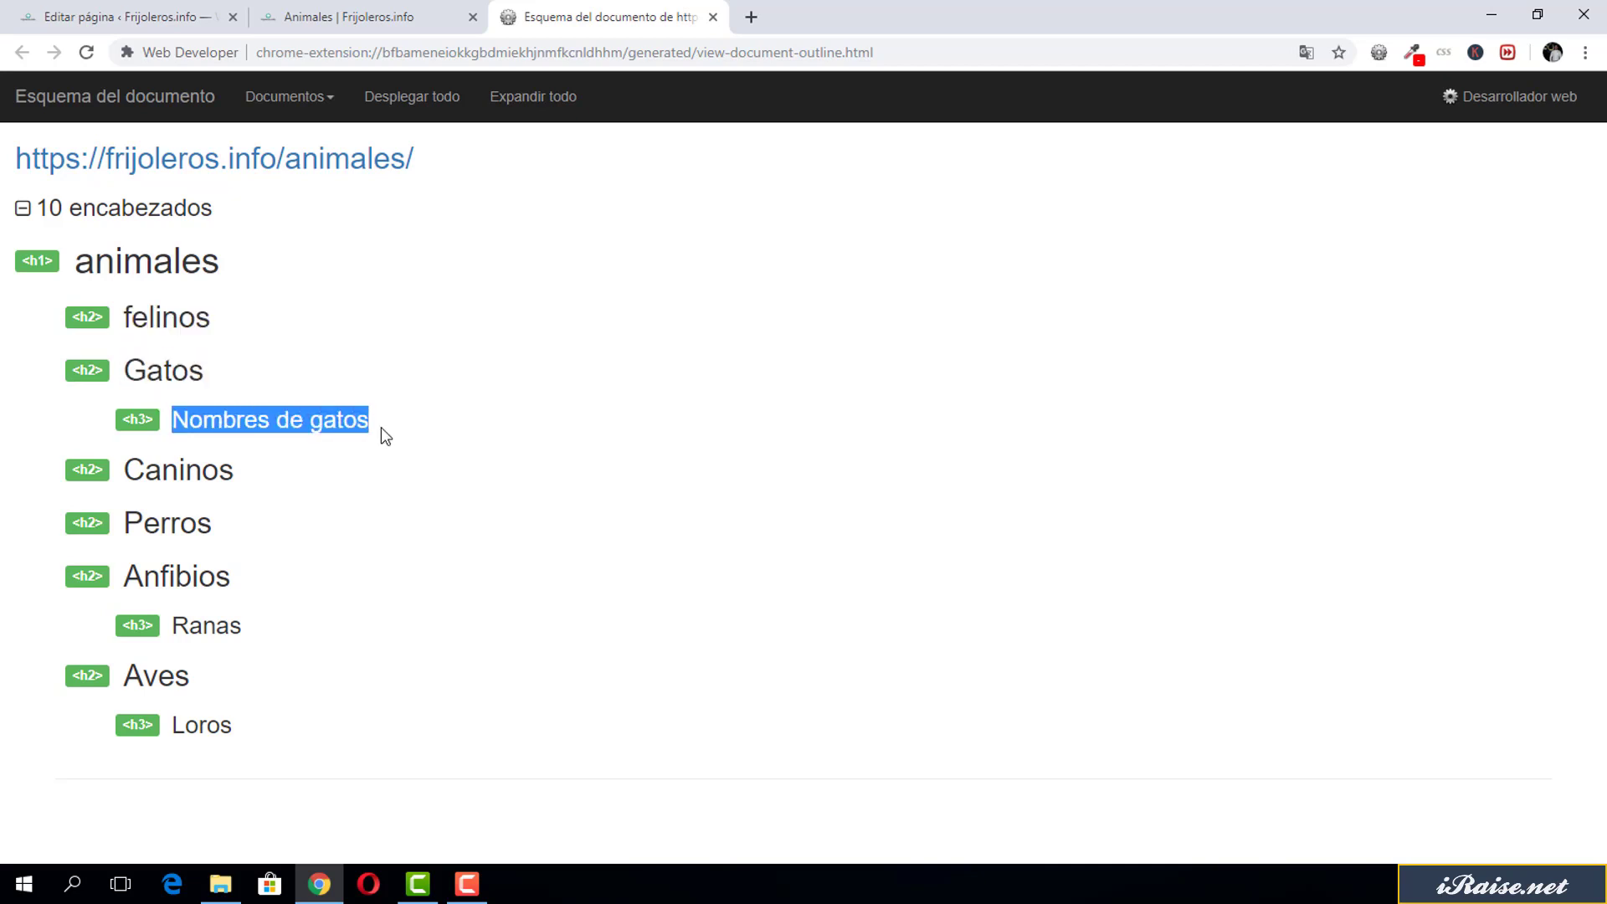
pyautogui.moveTo(239, 470); pyautogui.dragTo(34, 468)
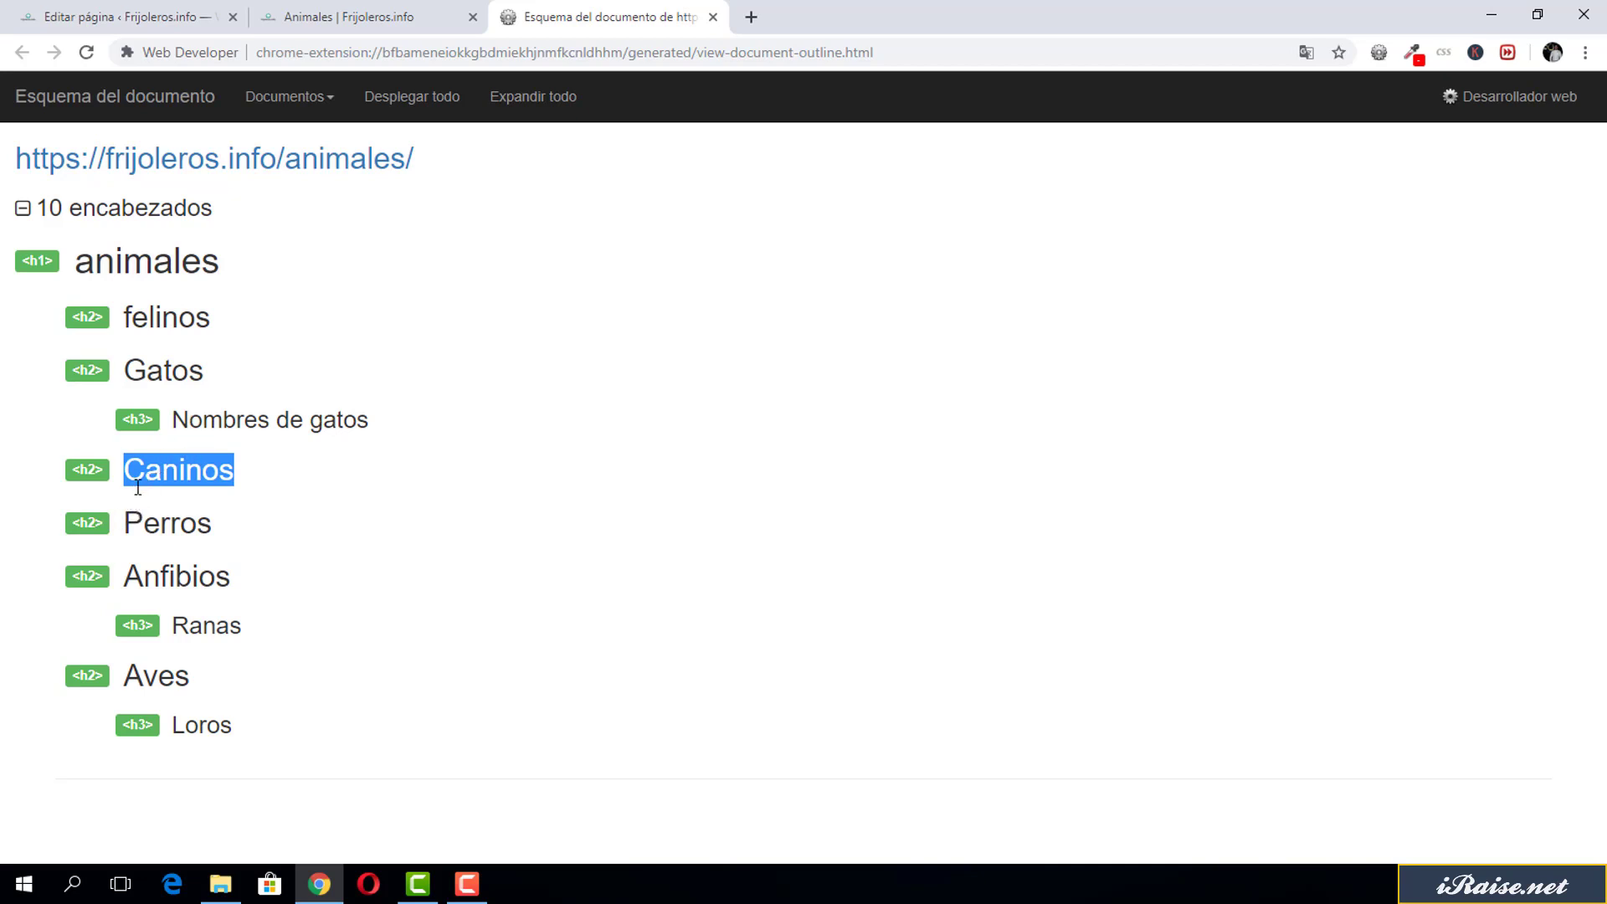
pyautogui.moveTo(126, 523); pyautogui.dragTo(213, 524)
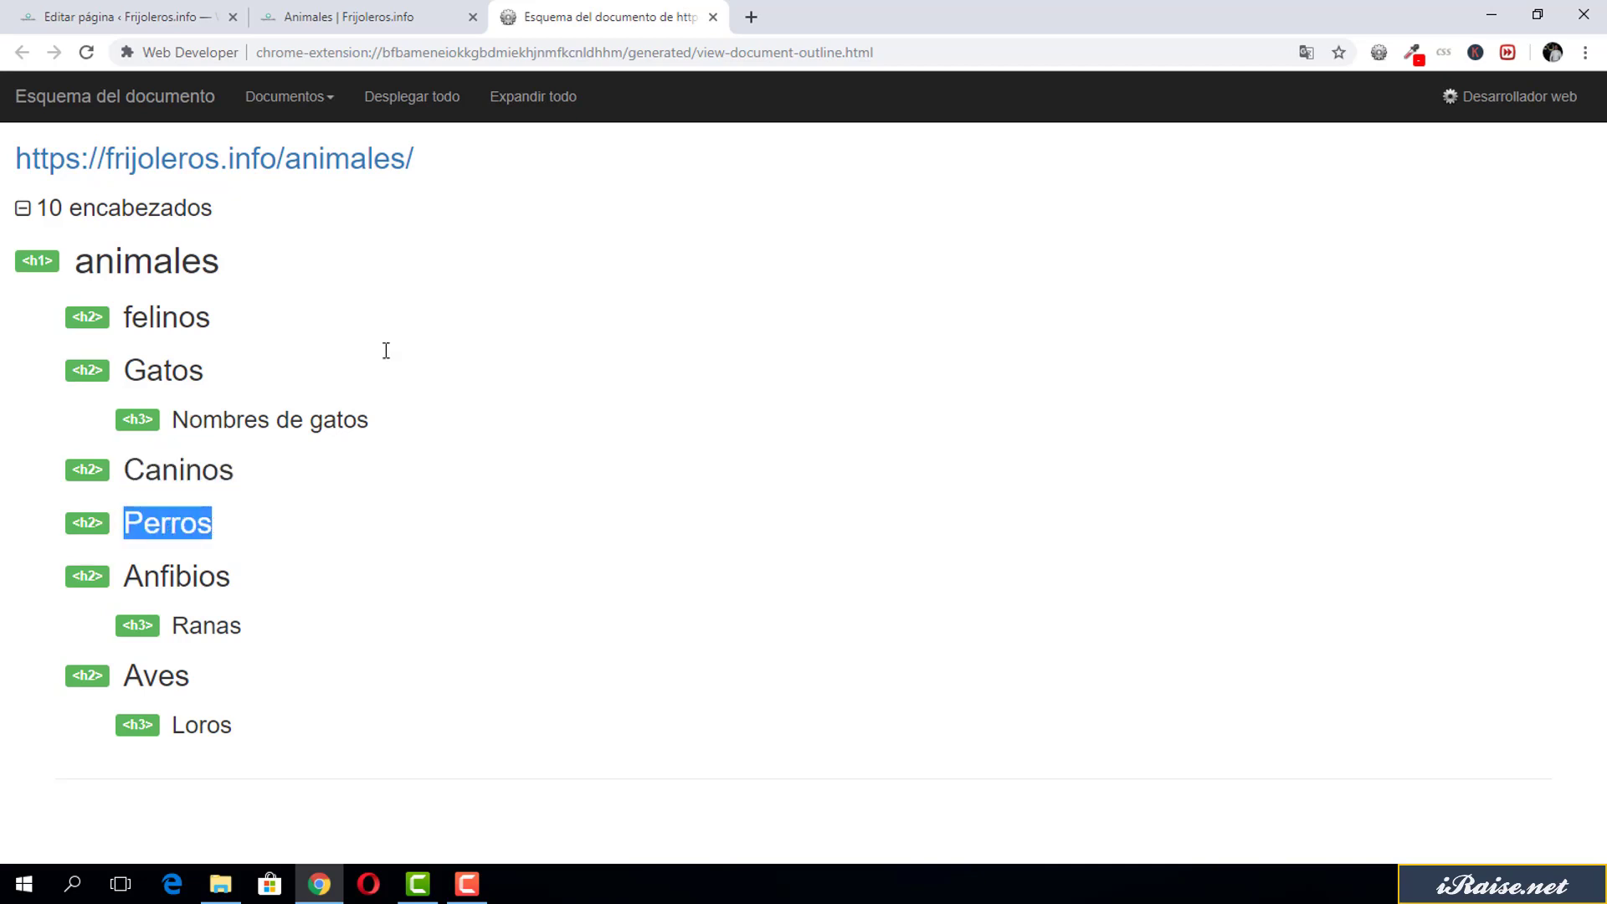
# Return to the page editor, format the heading "Perros" as Título 3 and update the page.
pyautogui.click(180, 13)
pyautogui.scroll(-6, 377, 411)
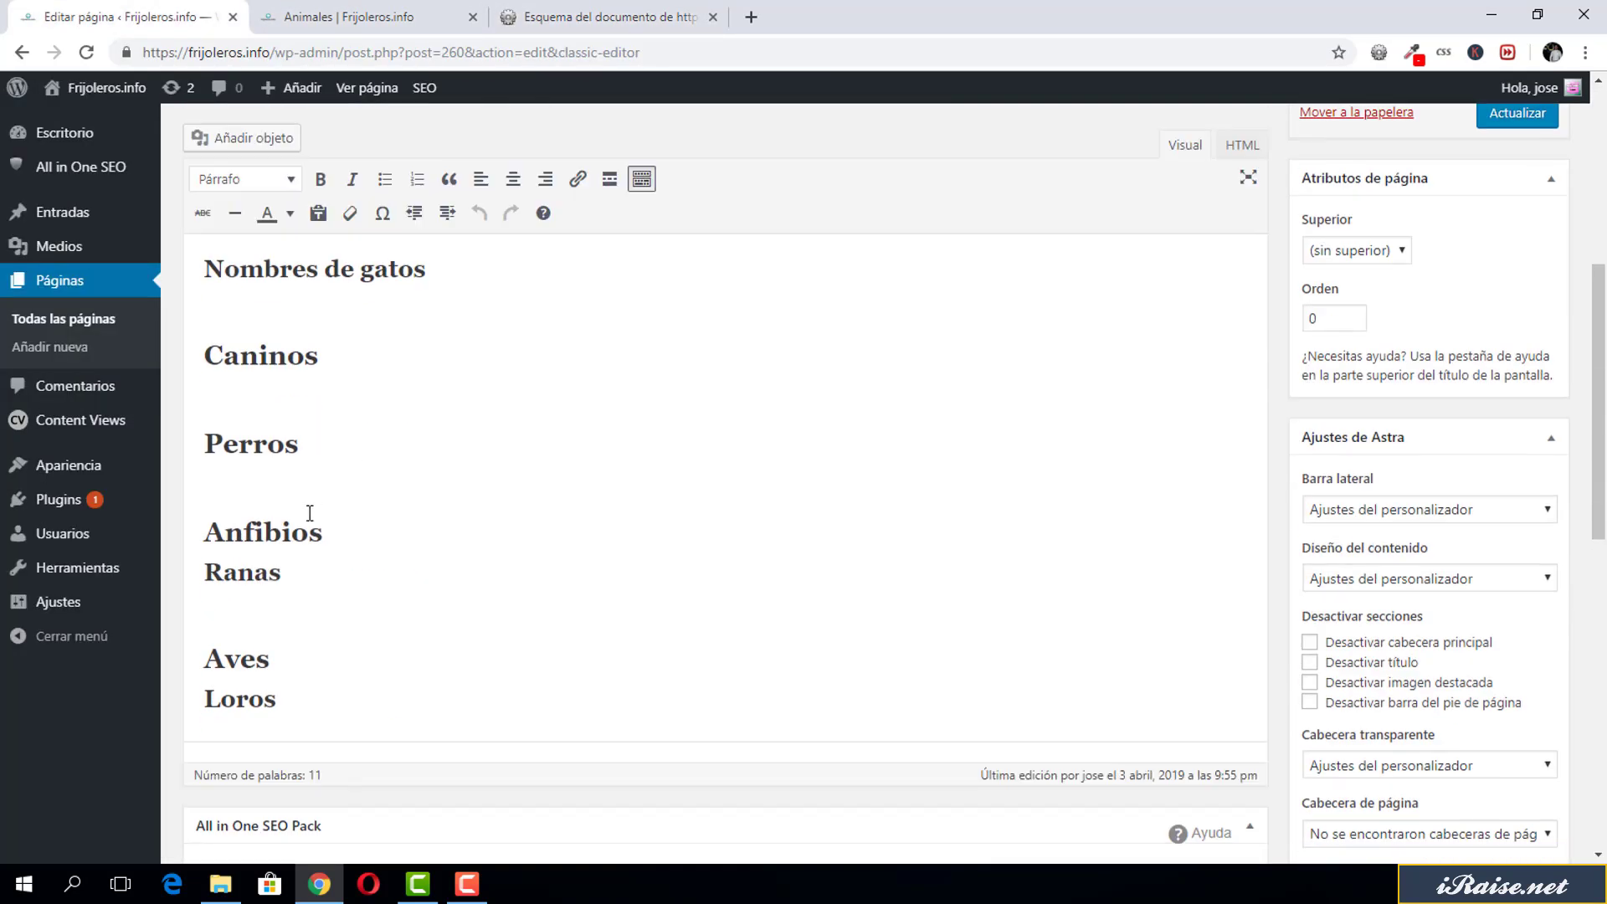
pyautogui.click(239, 440)
pyautogui.click(243, 179)
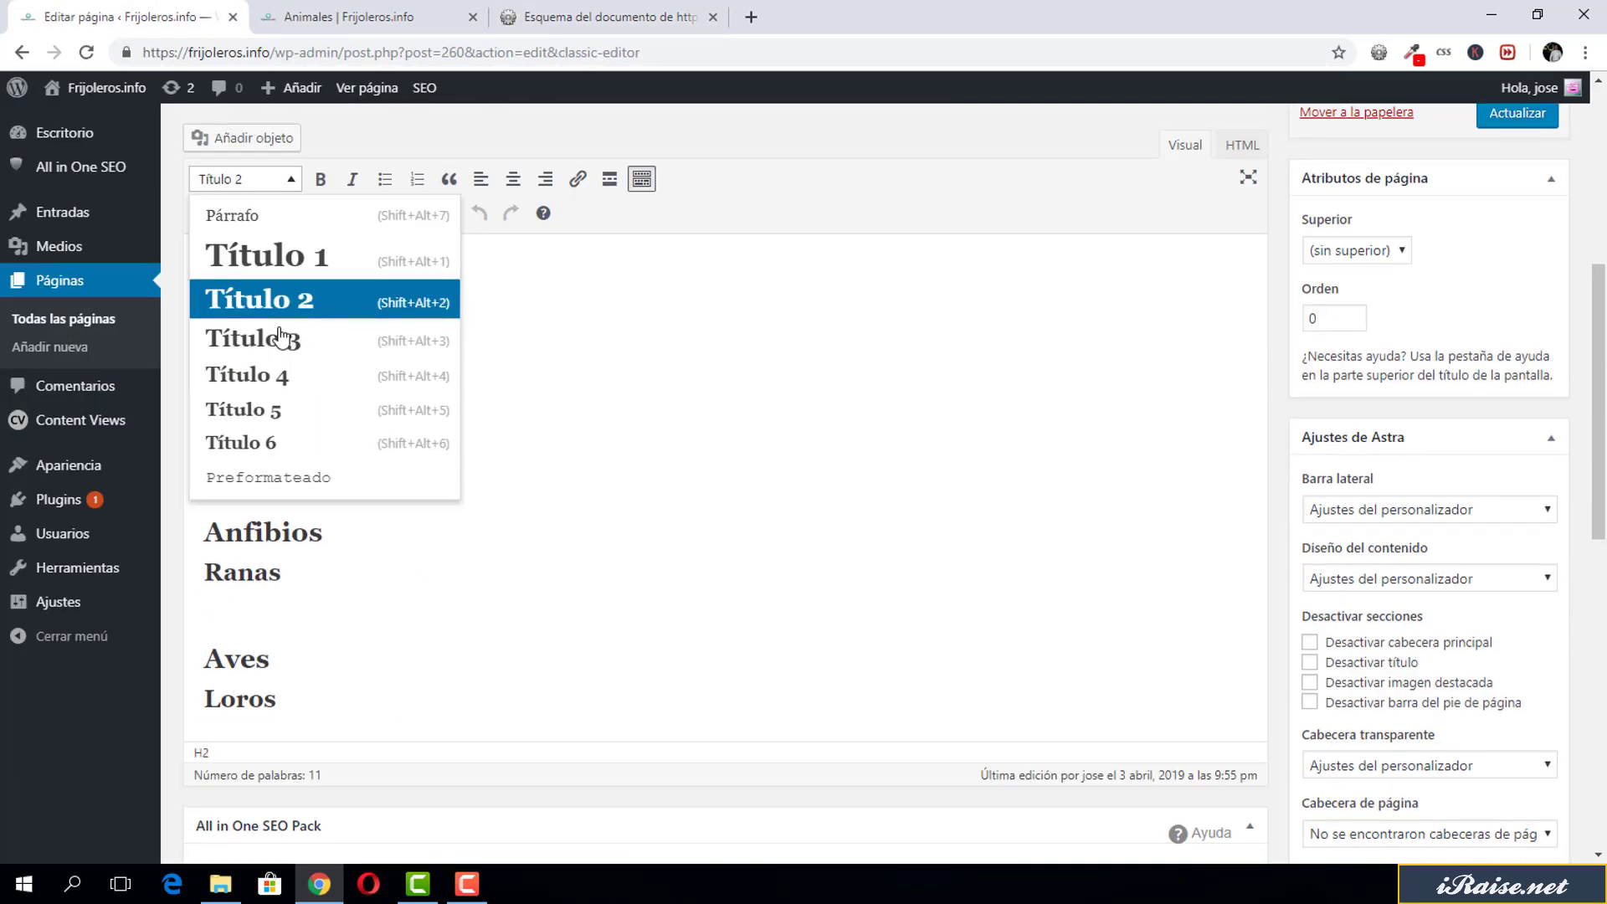
pyautogui.click(272, 337)
pyautogui.scroll(4, 549, 539)
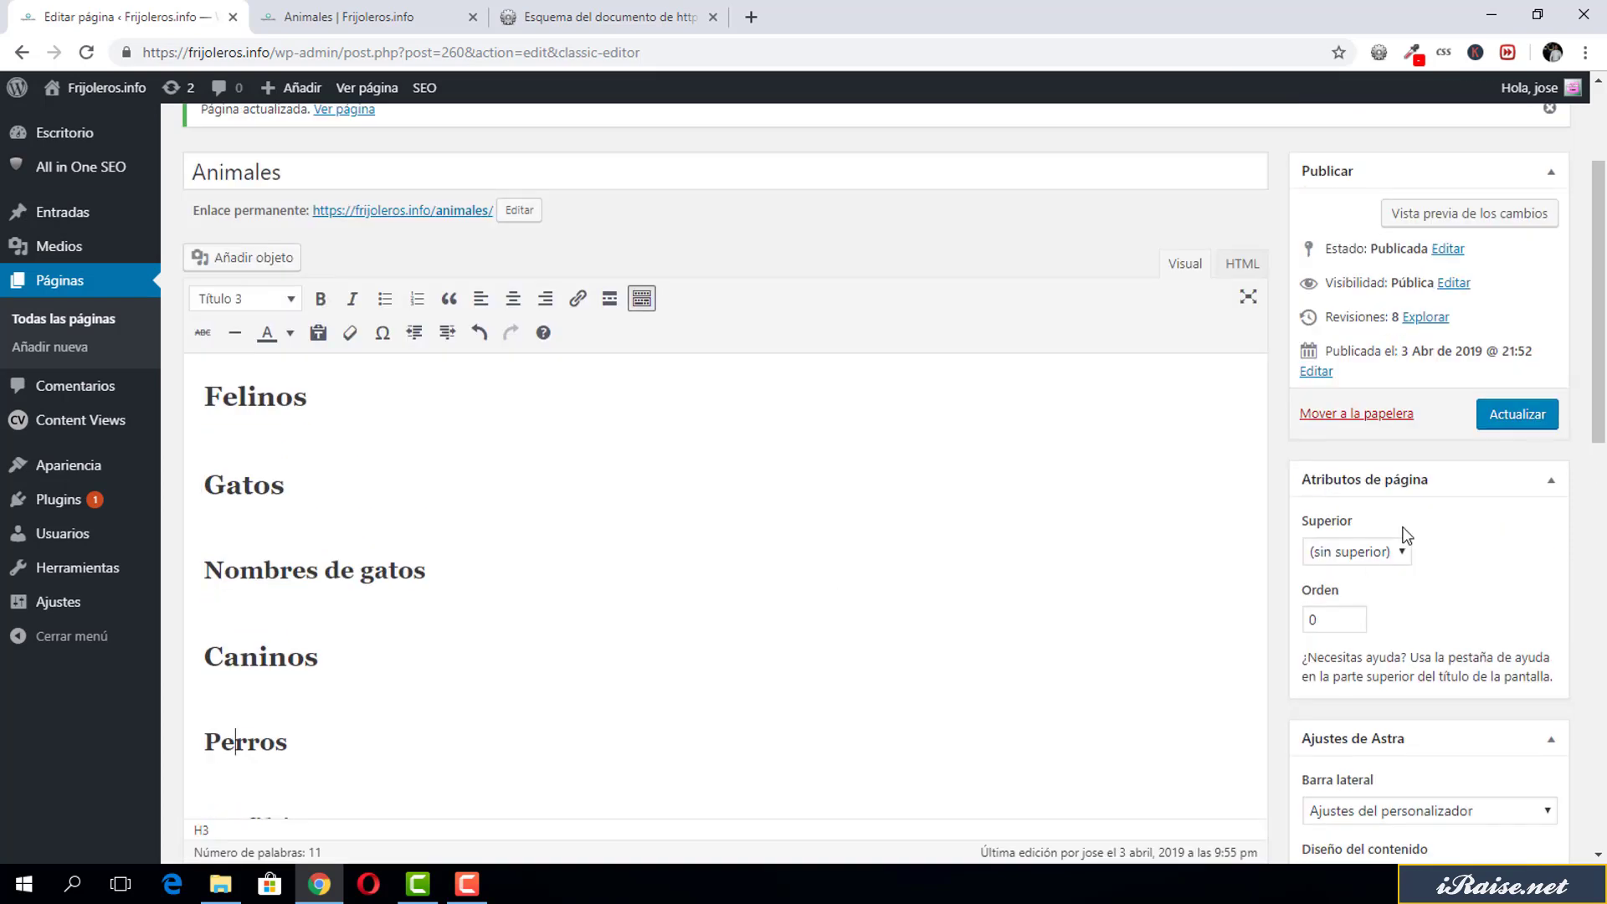
pyautogui.click(1480, 417)
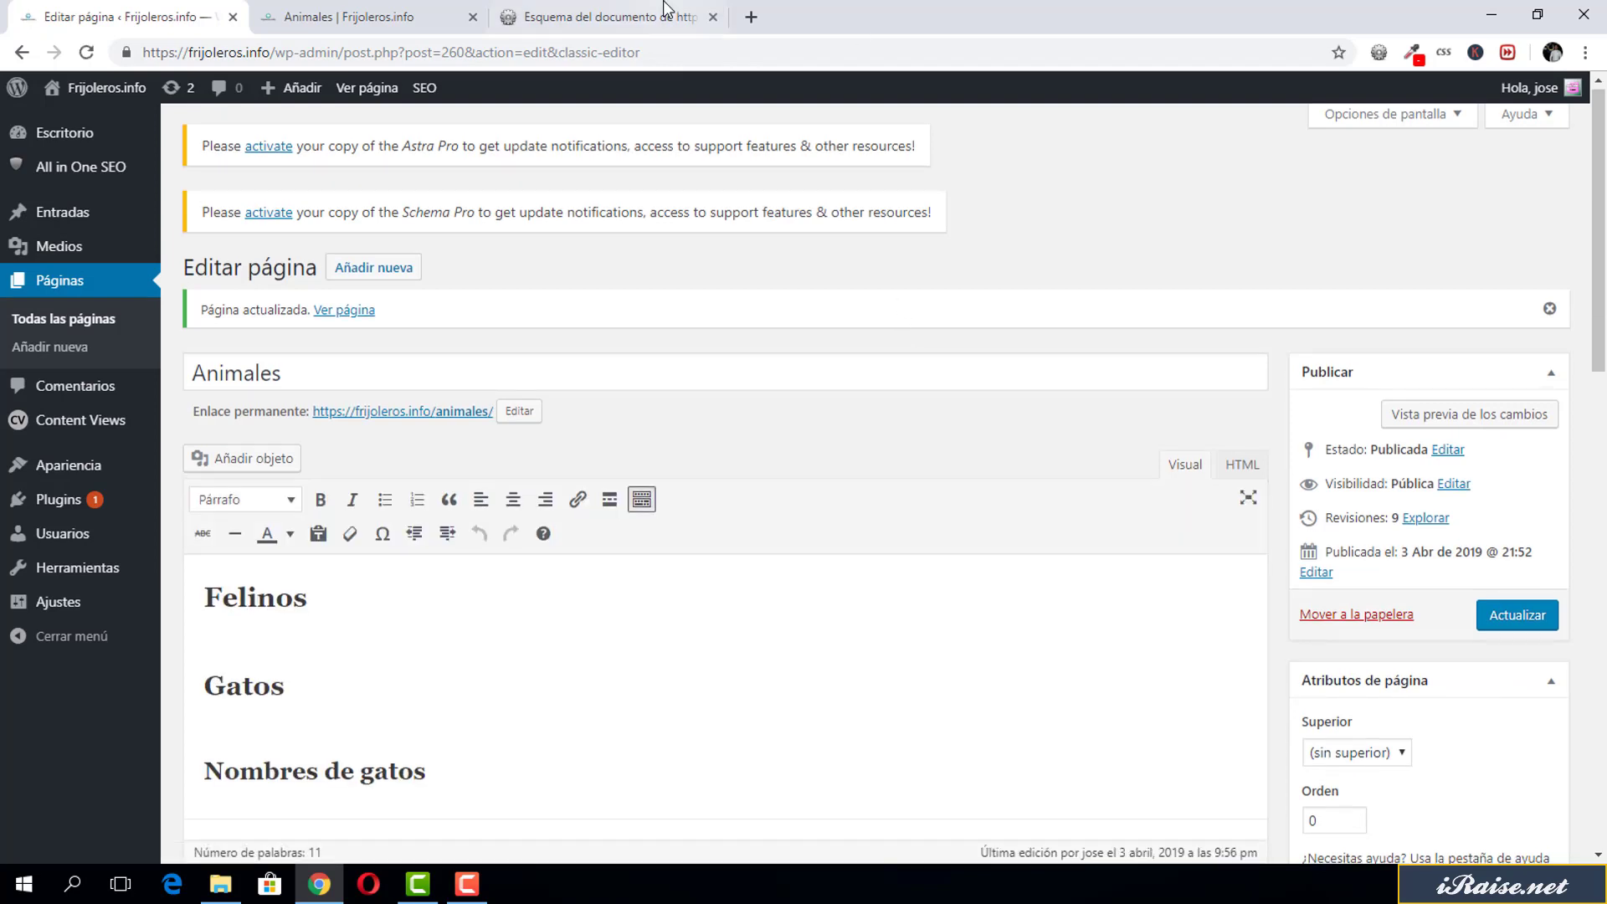
# Reload the live "Animales" page, close the outdated outline and generate a new document outline to check the level of "Perros".
pyautogui.click(400, 13)
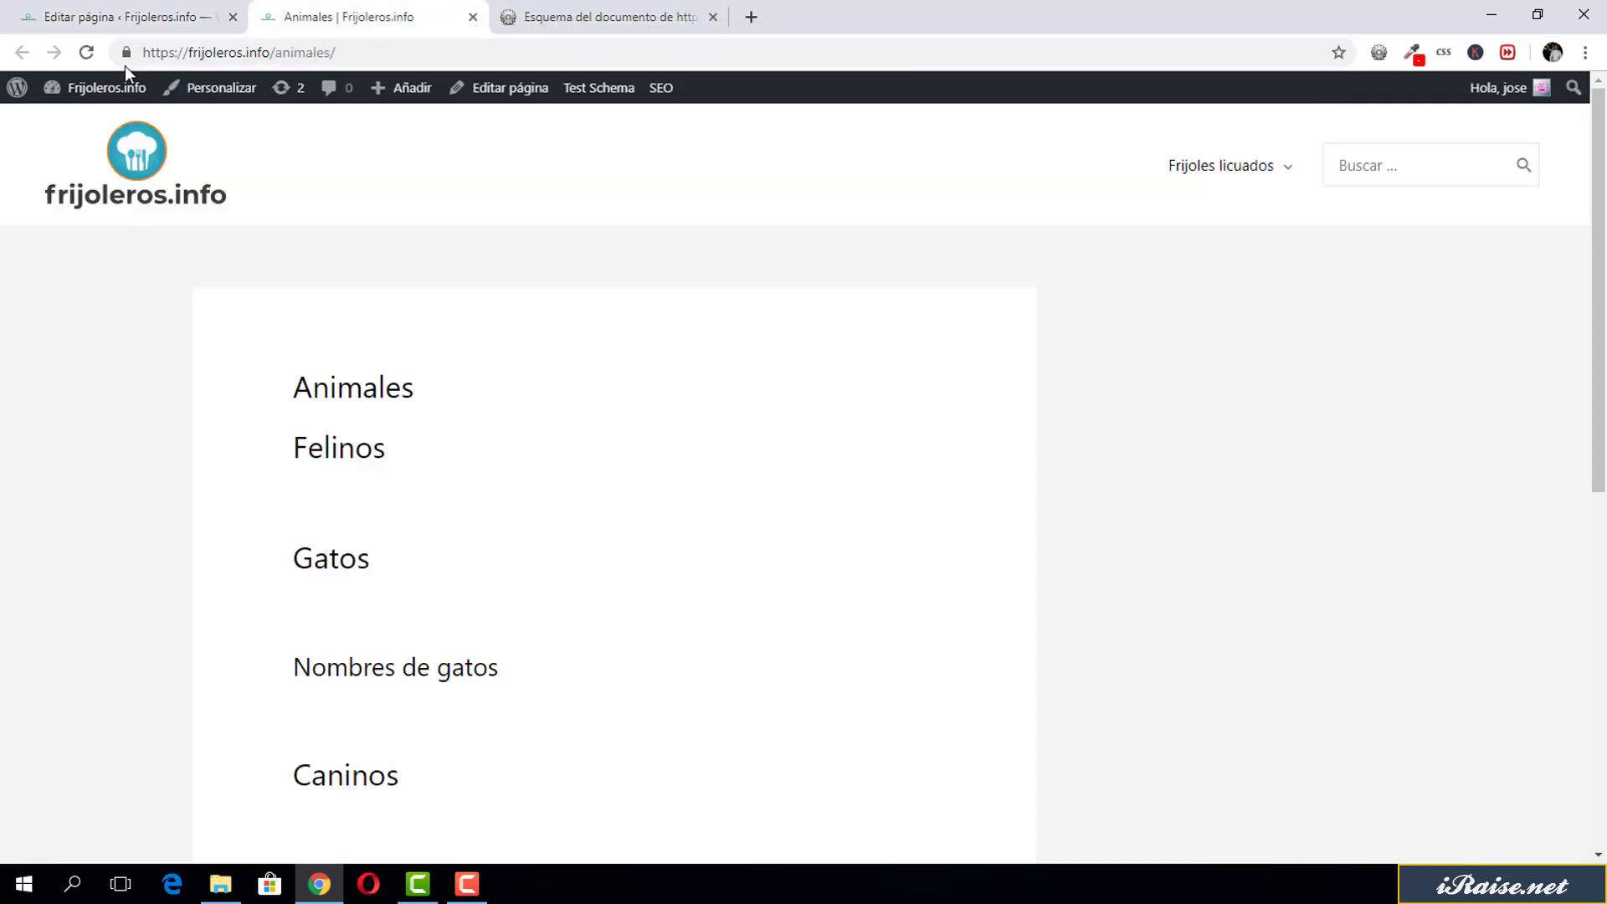
pyautogui.click(88, 47)
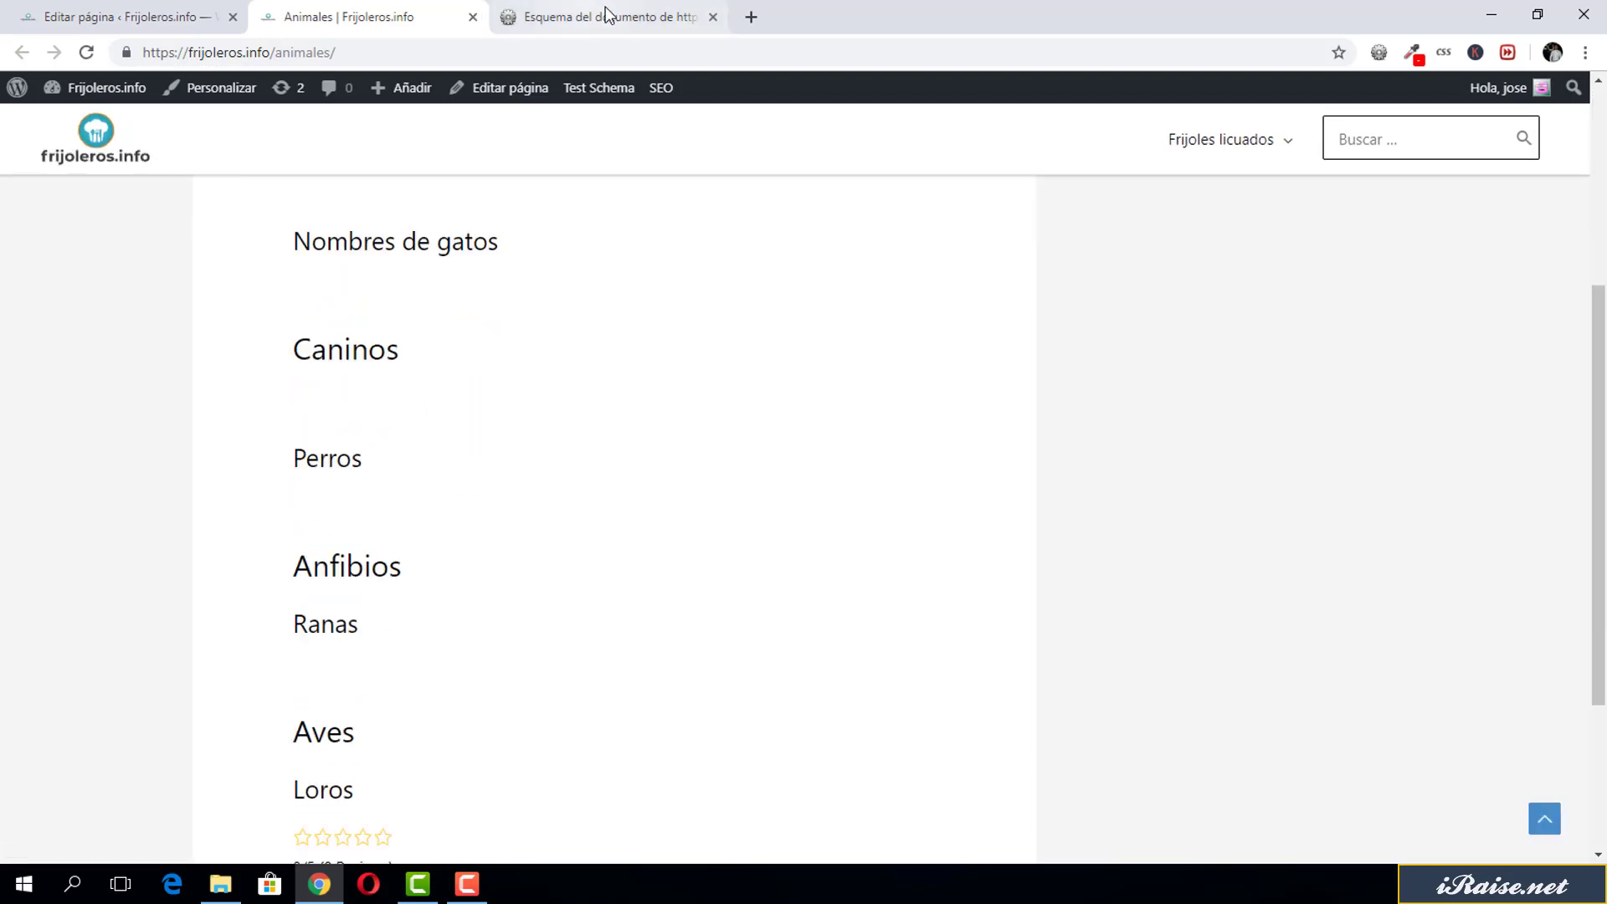
pyautogui.click(704, 24)
pyautogui.click(710, 20)
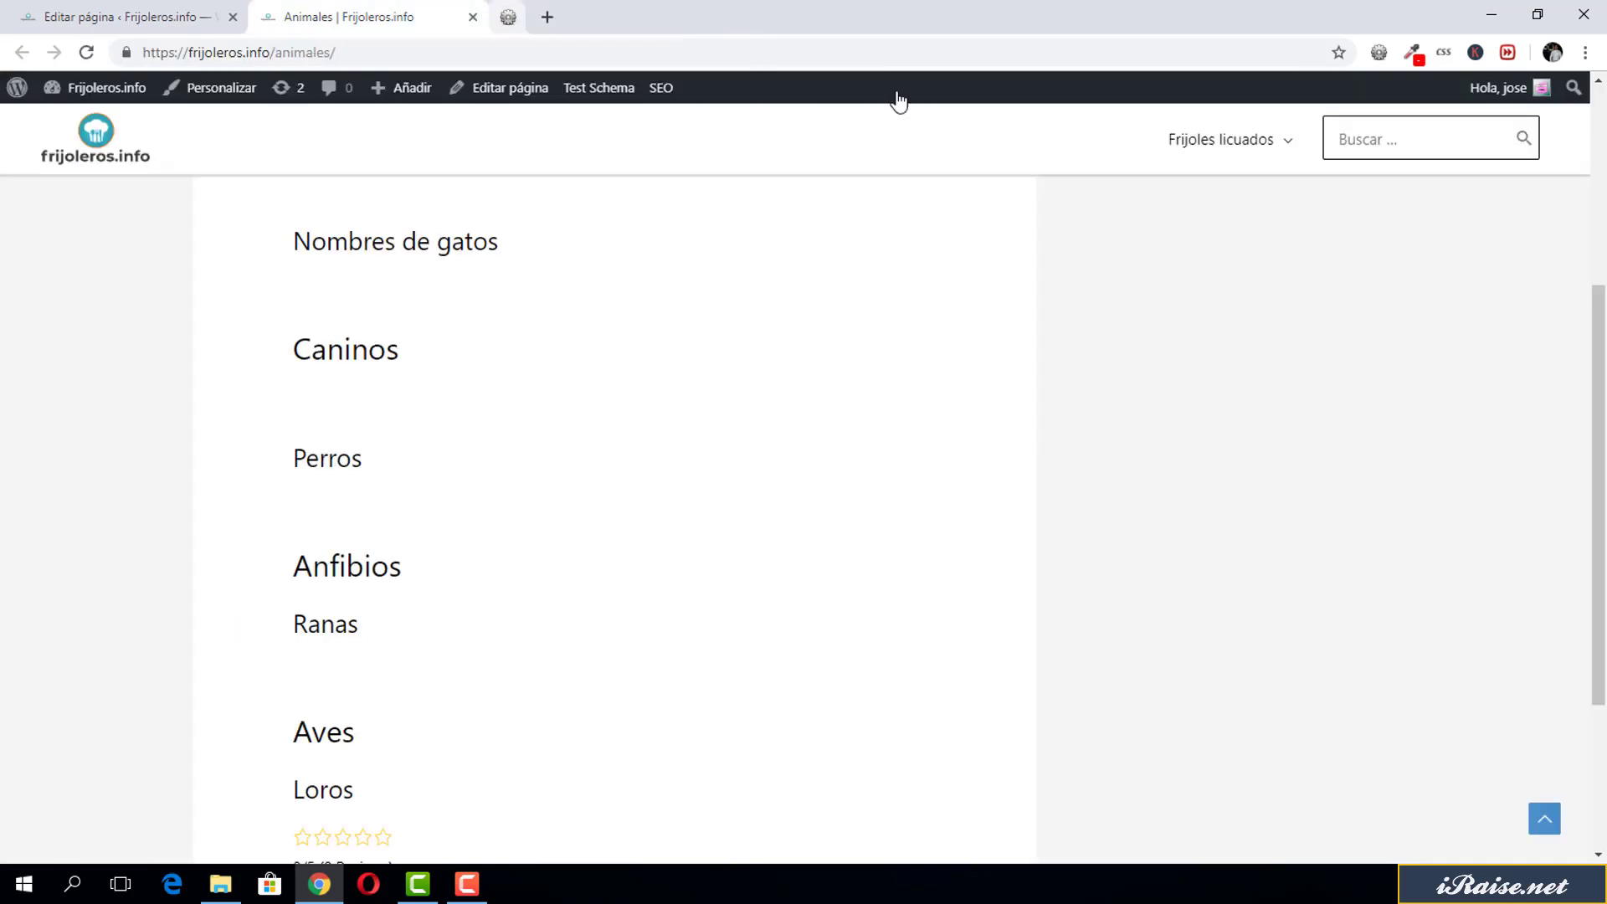
pyautogui.click(1379, 53)
pyautogui.click(1134, 186)
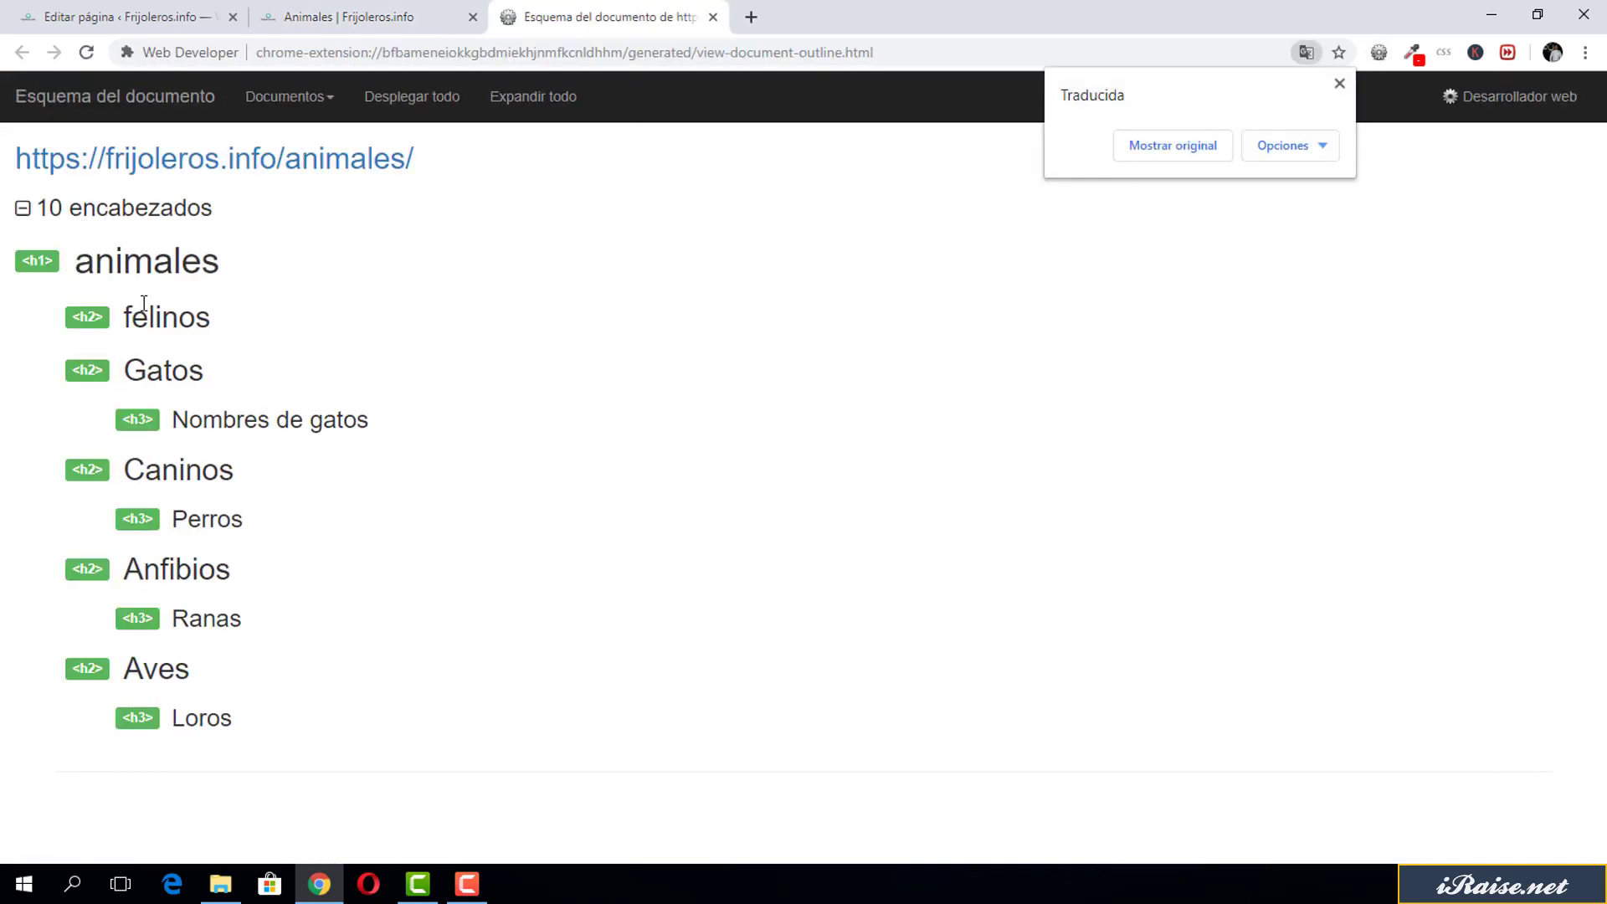
# Compare the heading levels of "felinos" and "Gatos" in the document outline.
pyautogui.click(144, 303)
pyautogui.doubleClick(163, 317)
pyautogui.click(219, 318)
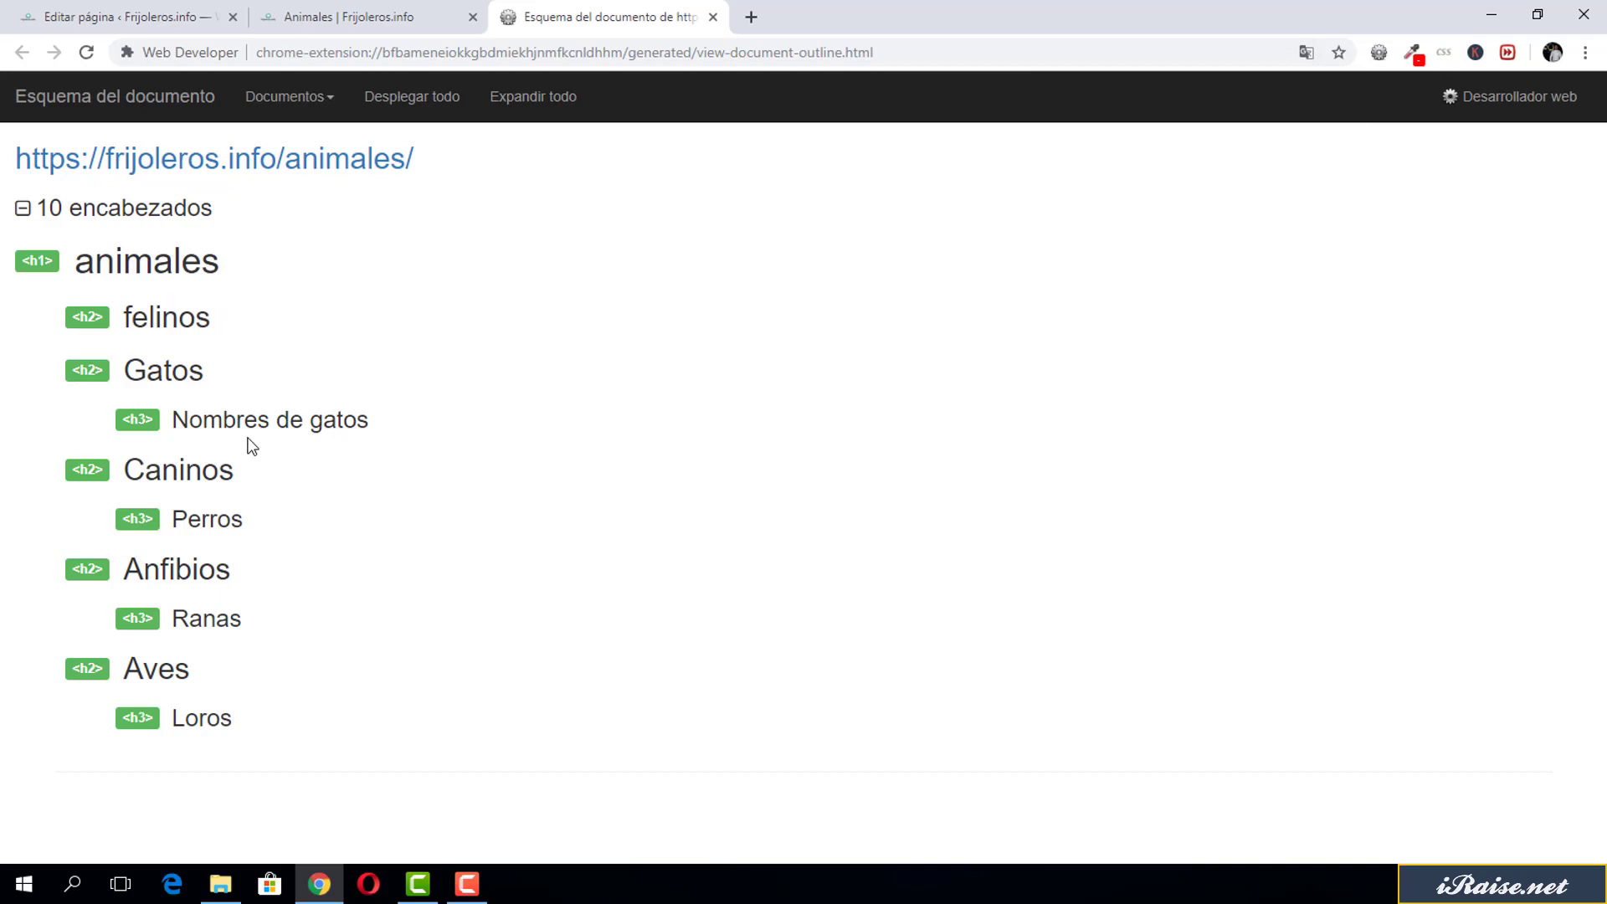
pyautogui.moveTo(243, 330); pyautogui.dragTo(243, 331)
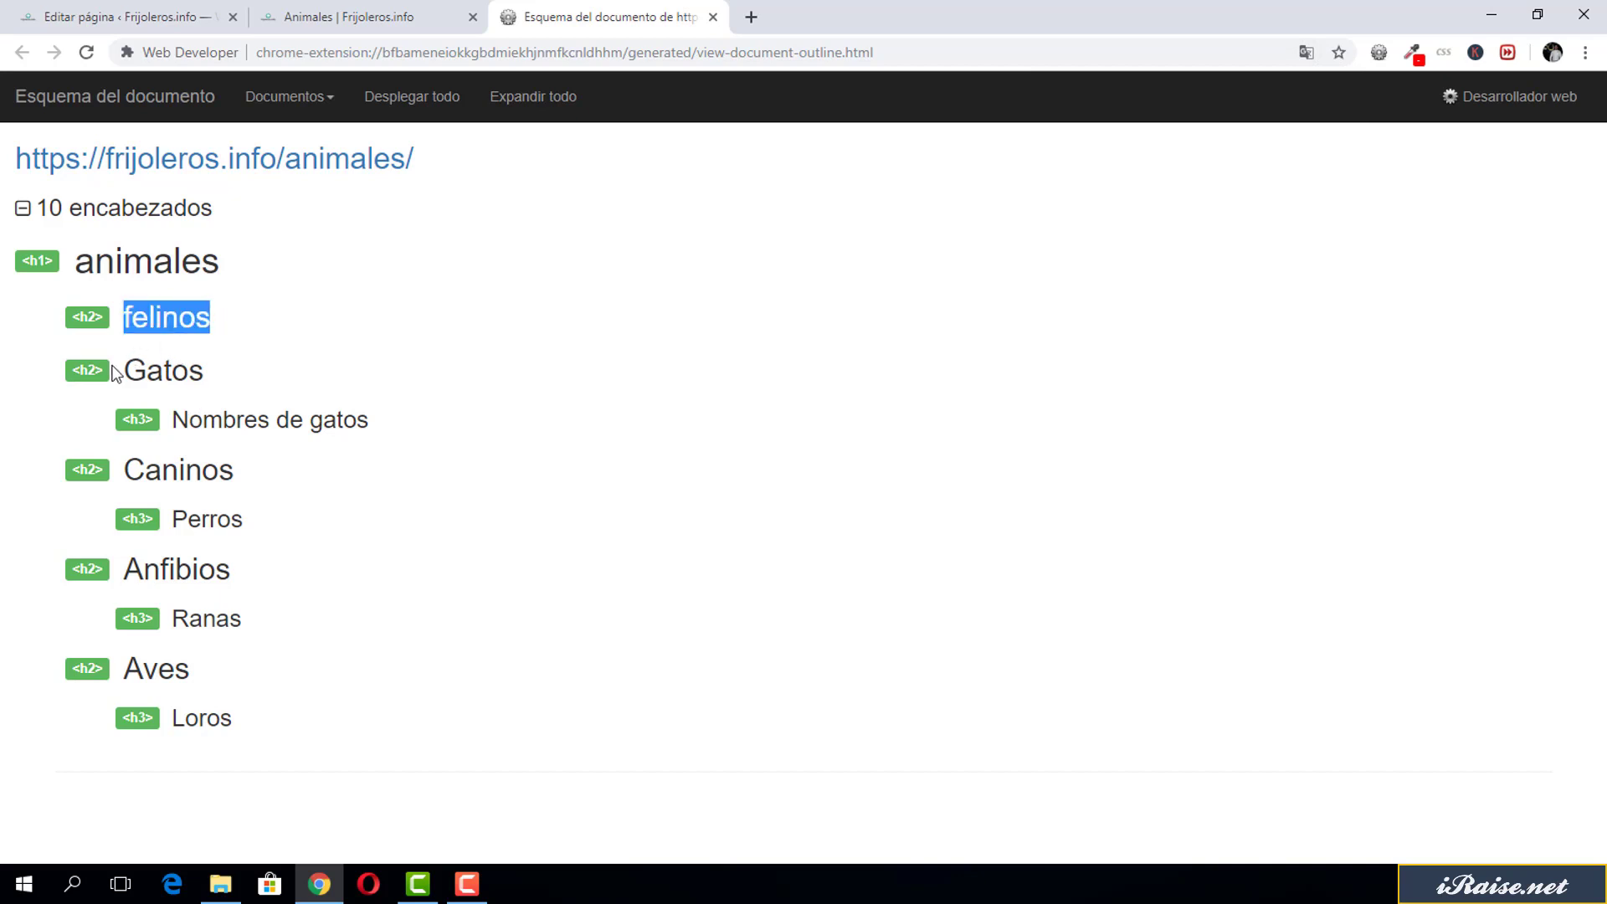
pyautogui.moveTo(118, 369); pyautogui.dragTo(229, 360)
# Go back to the page editor and format the heading "Gatos" as Título 3.
pyautogui.click(67, 13)
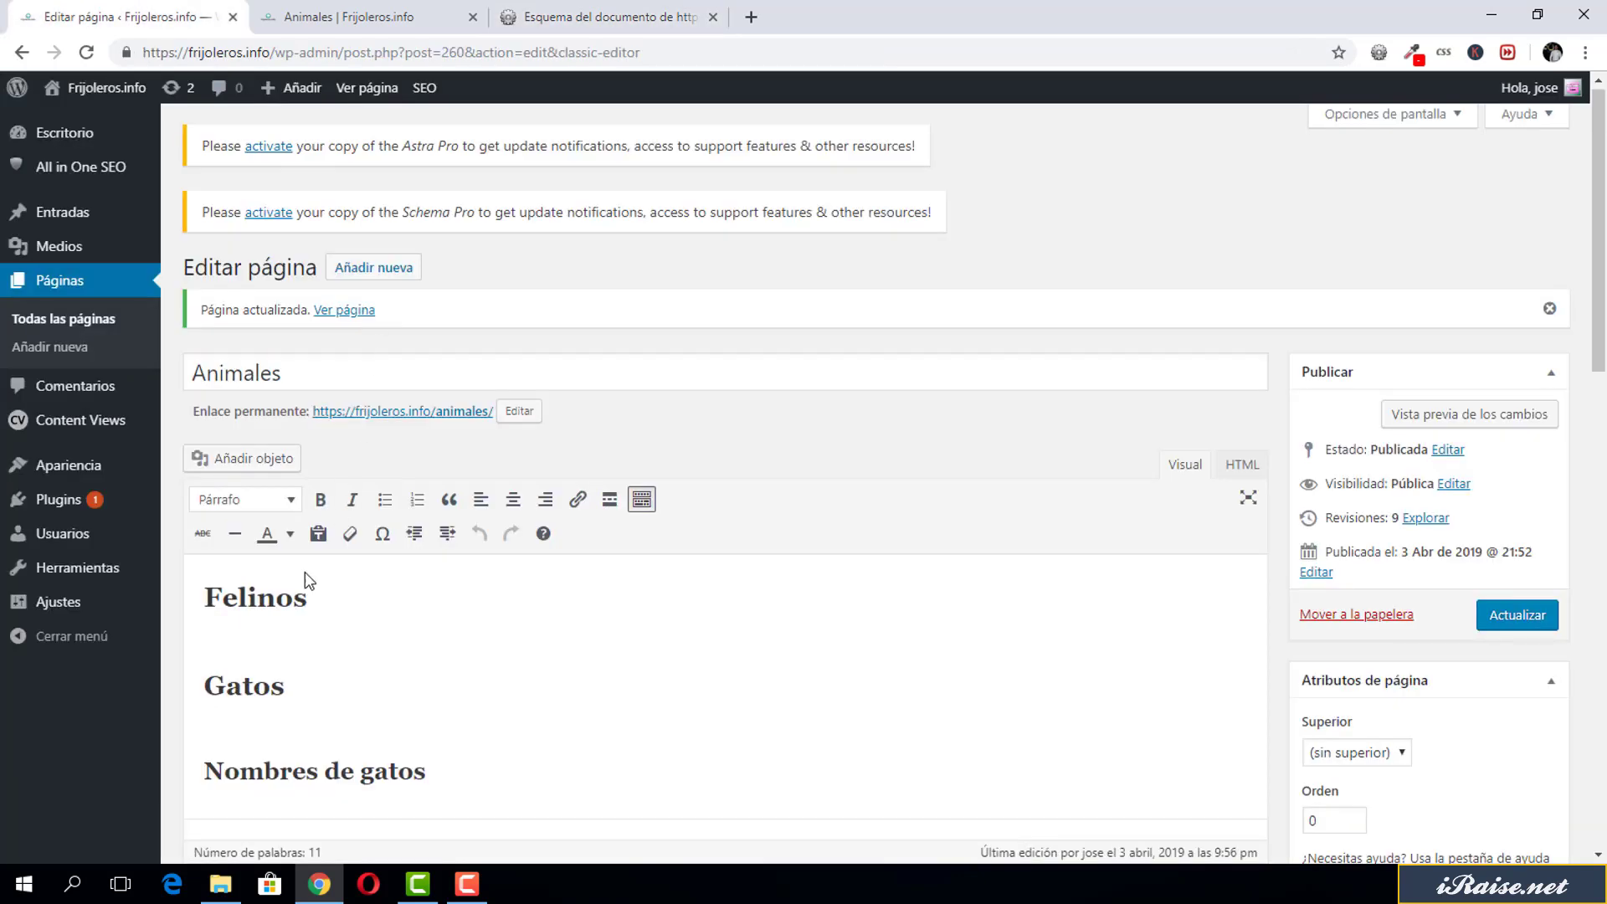
pyautogui.click(276, 686)
pyautogui.click(245, 500)
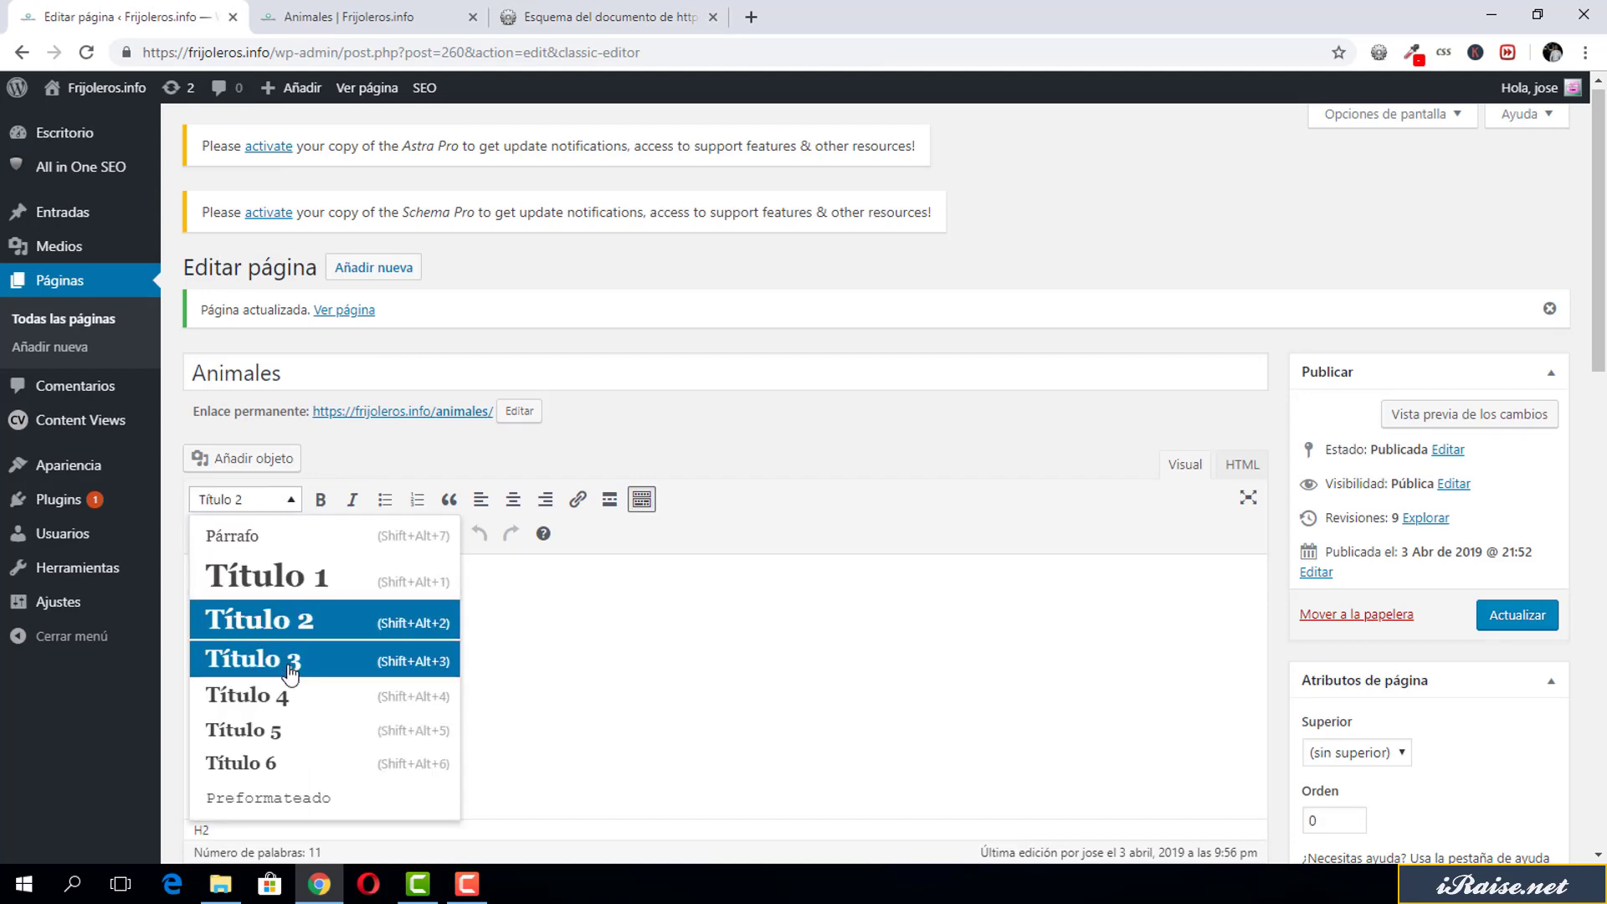
pyautogui.click(251, 659)
# Format the heading "Nombres de gatos" as Título 4 and update the page.
pyautogui.scroll(-3, 360, 586)
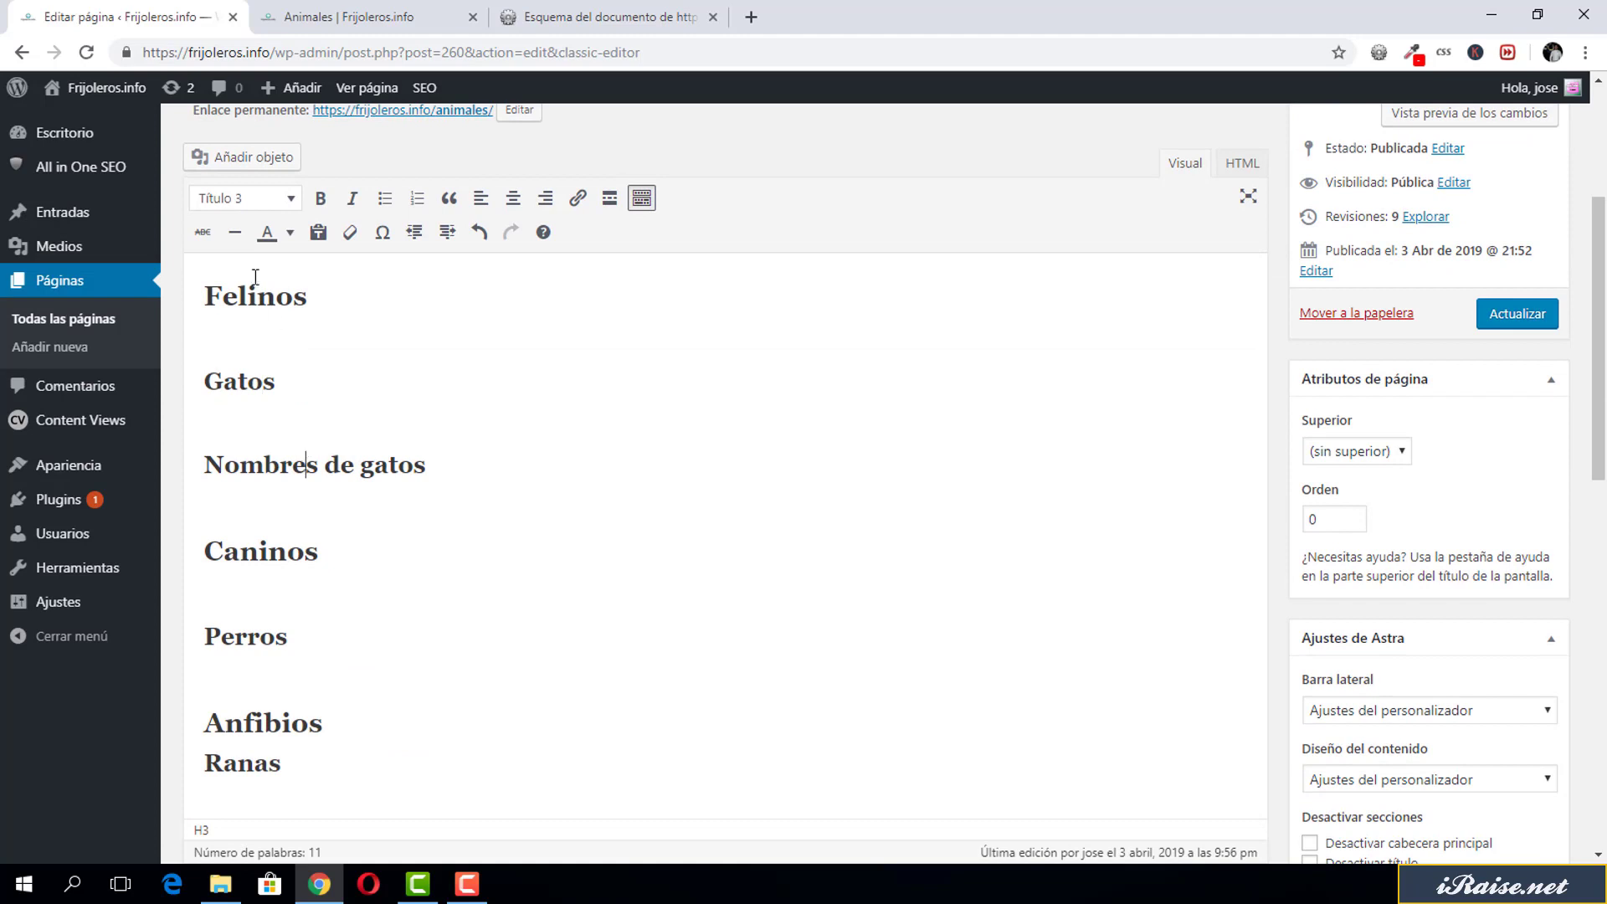
pyautogui.click(250, 198)
pyautogui.click(293, 396)
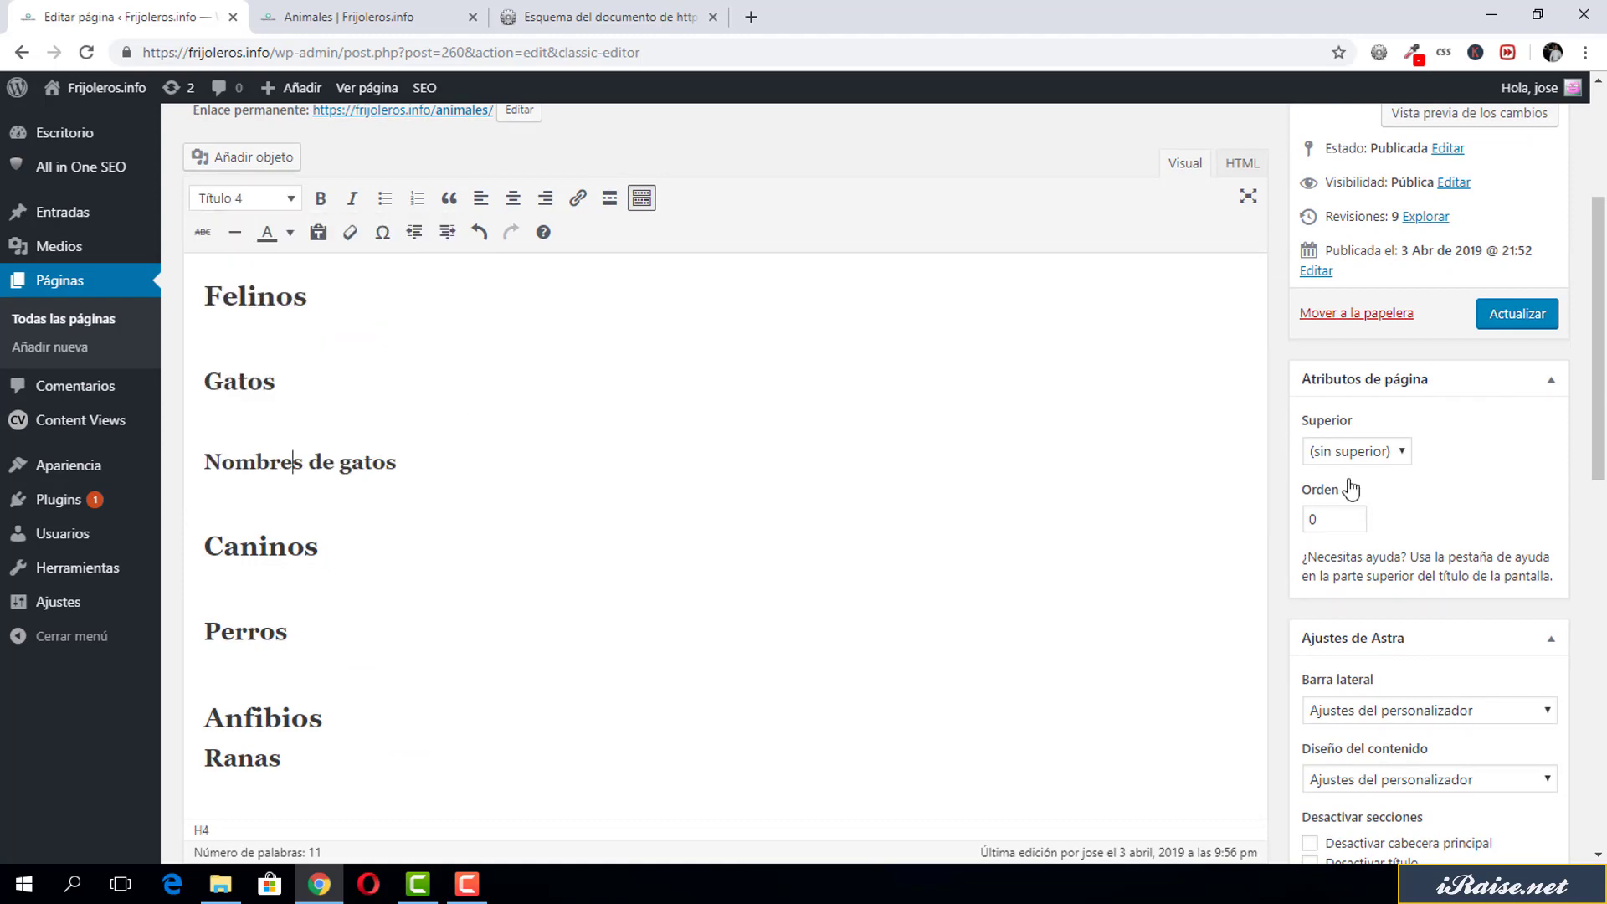
pyautogui.click(1511, 323)
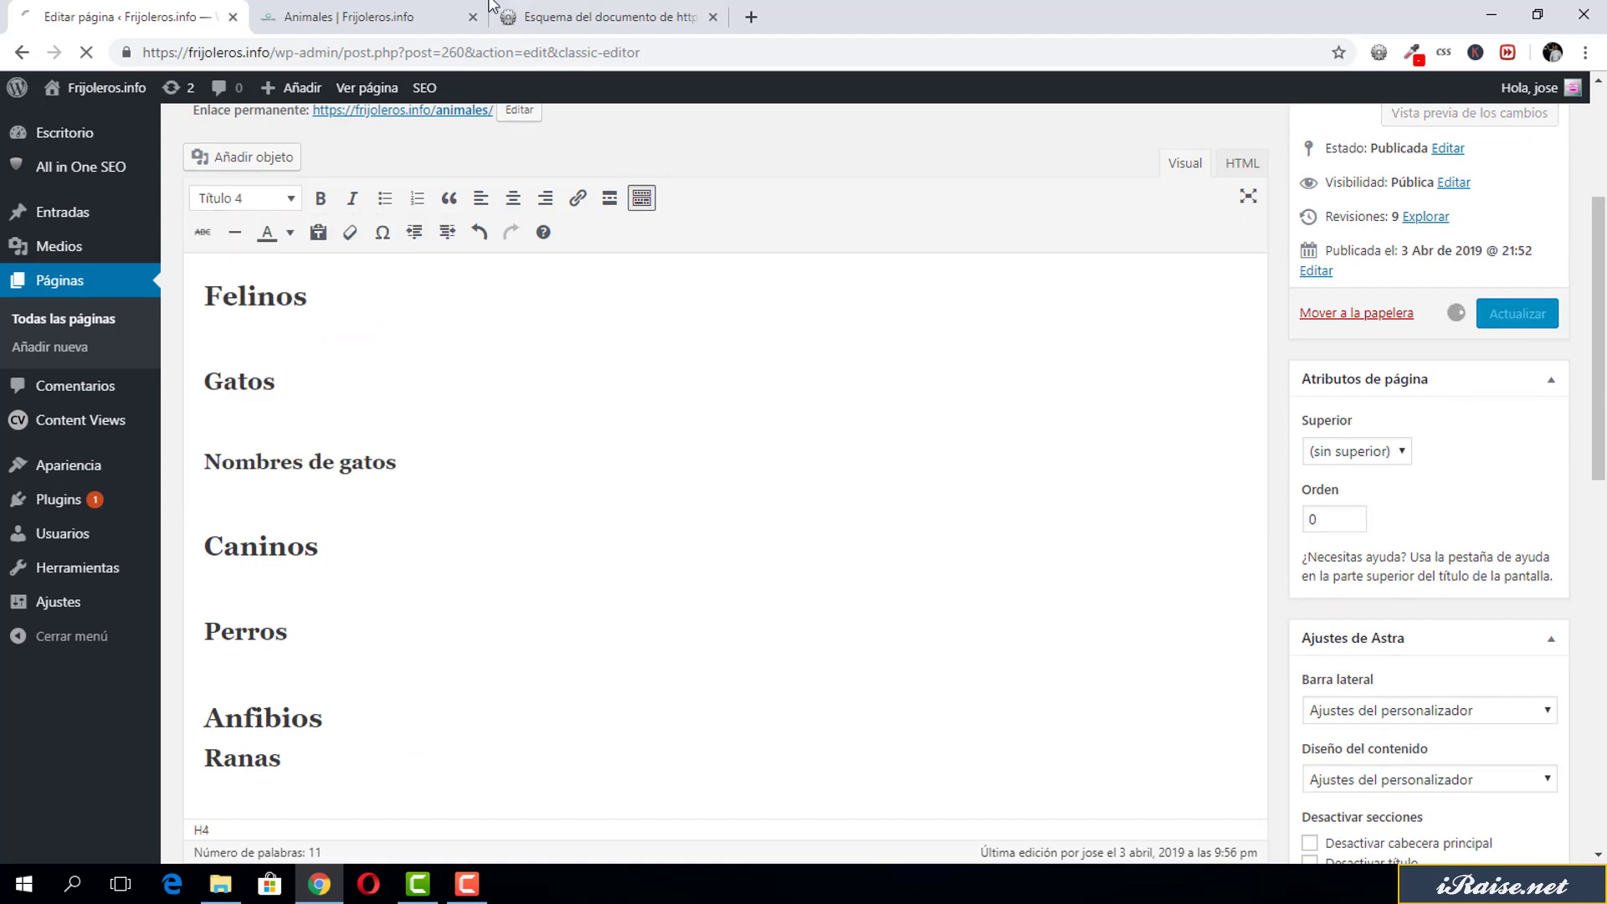
# Close the old outline, reload the live page and view its document outline with the updated "Gatos" and "Nombres de gatos" headings.
pyautogui.click(713, 16)
pyautogui.click(360, 17)
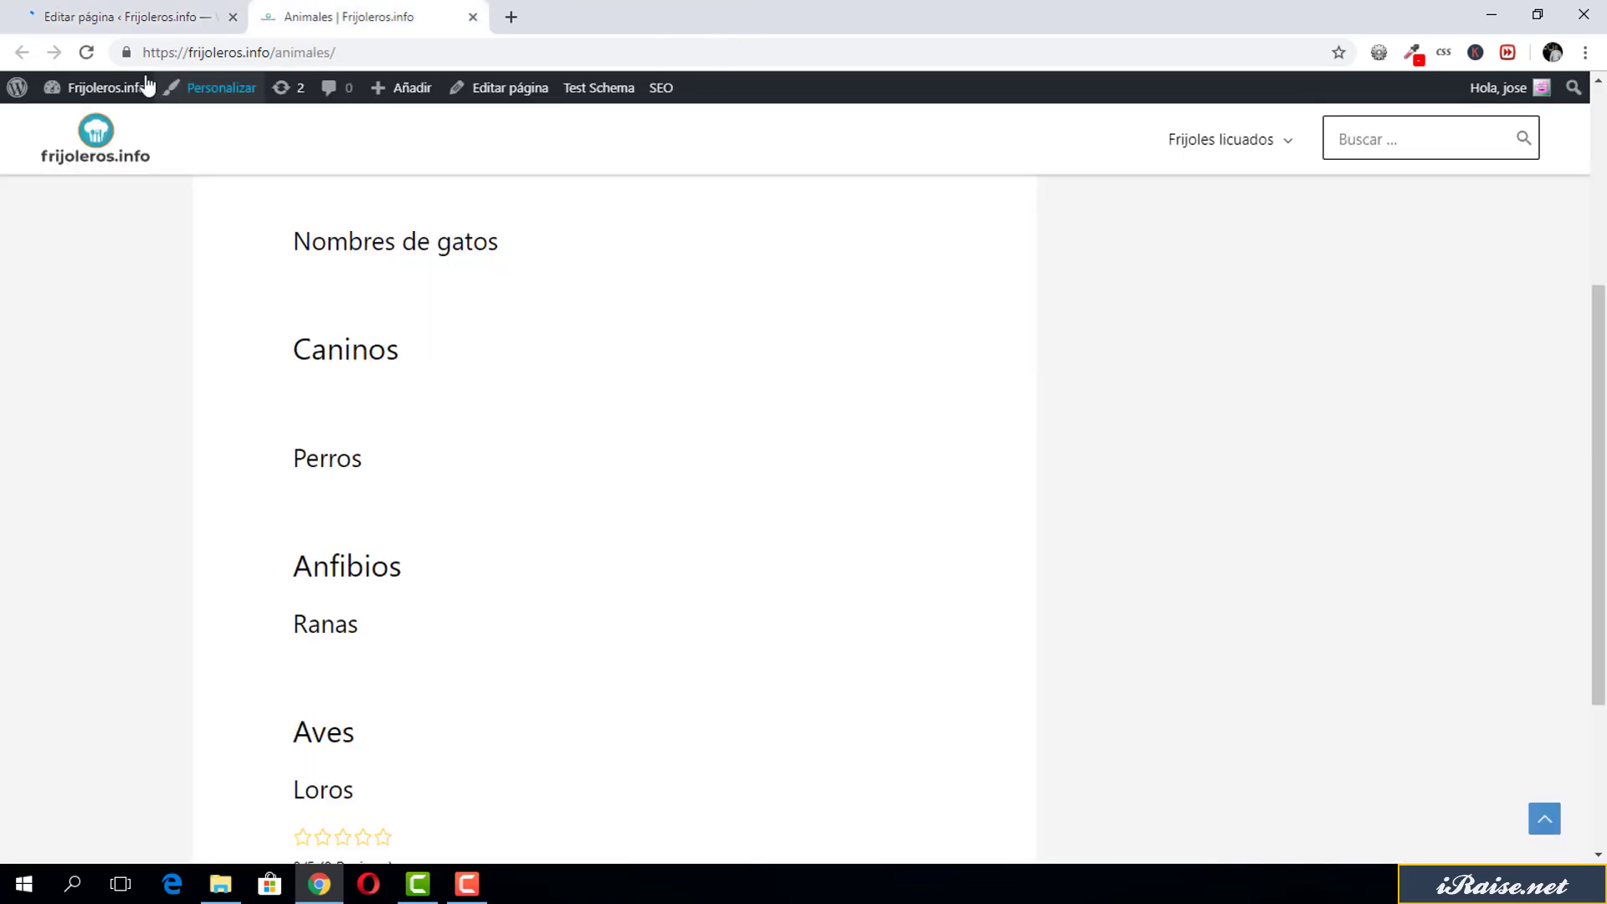
pyautogui.click(85, 52)
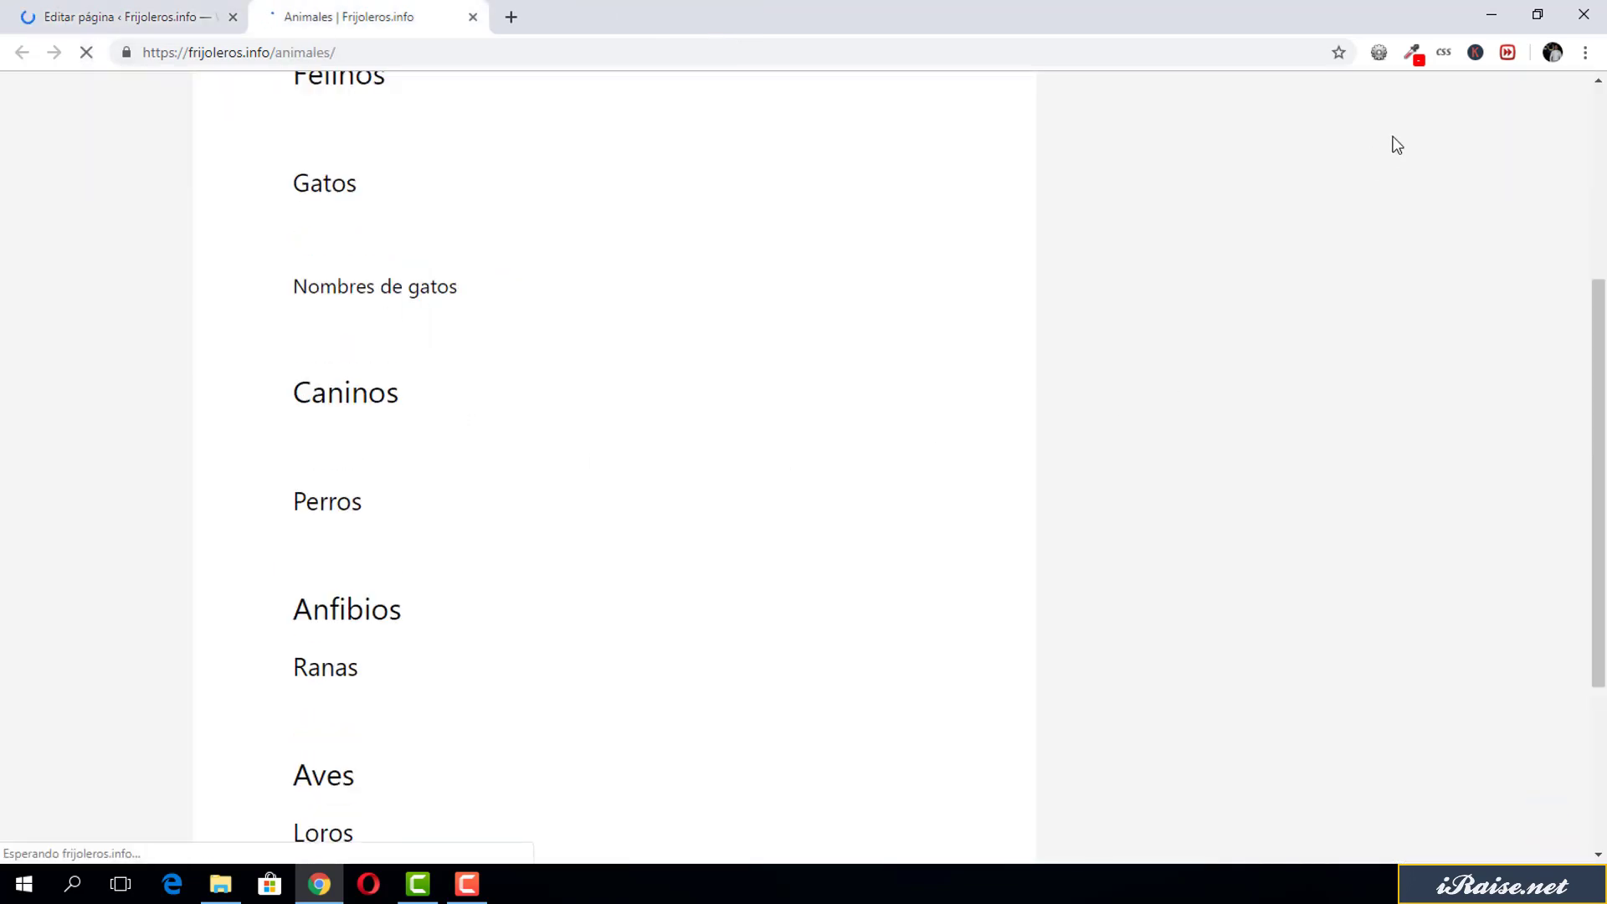
pyautogui.click(1379, 53)
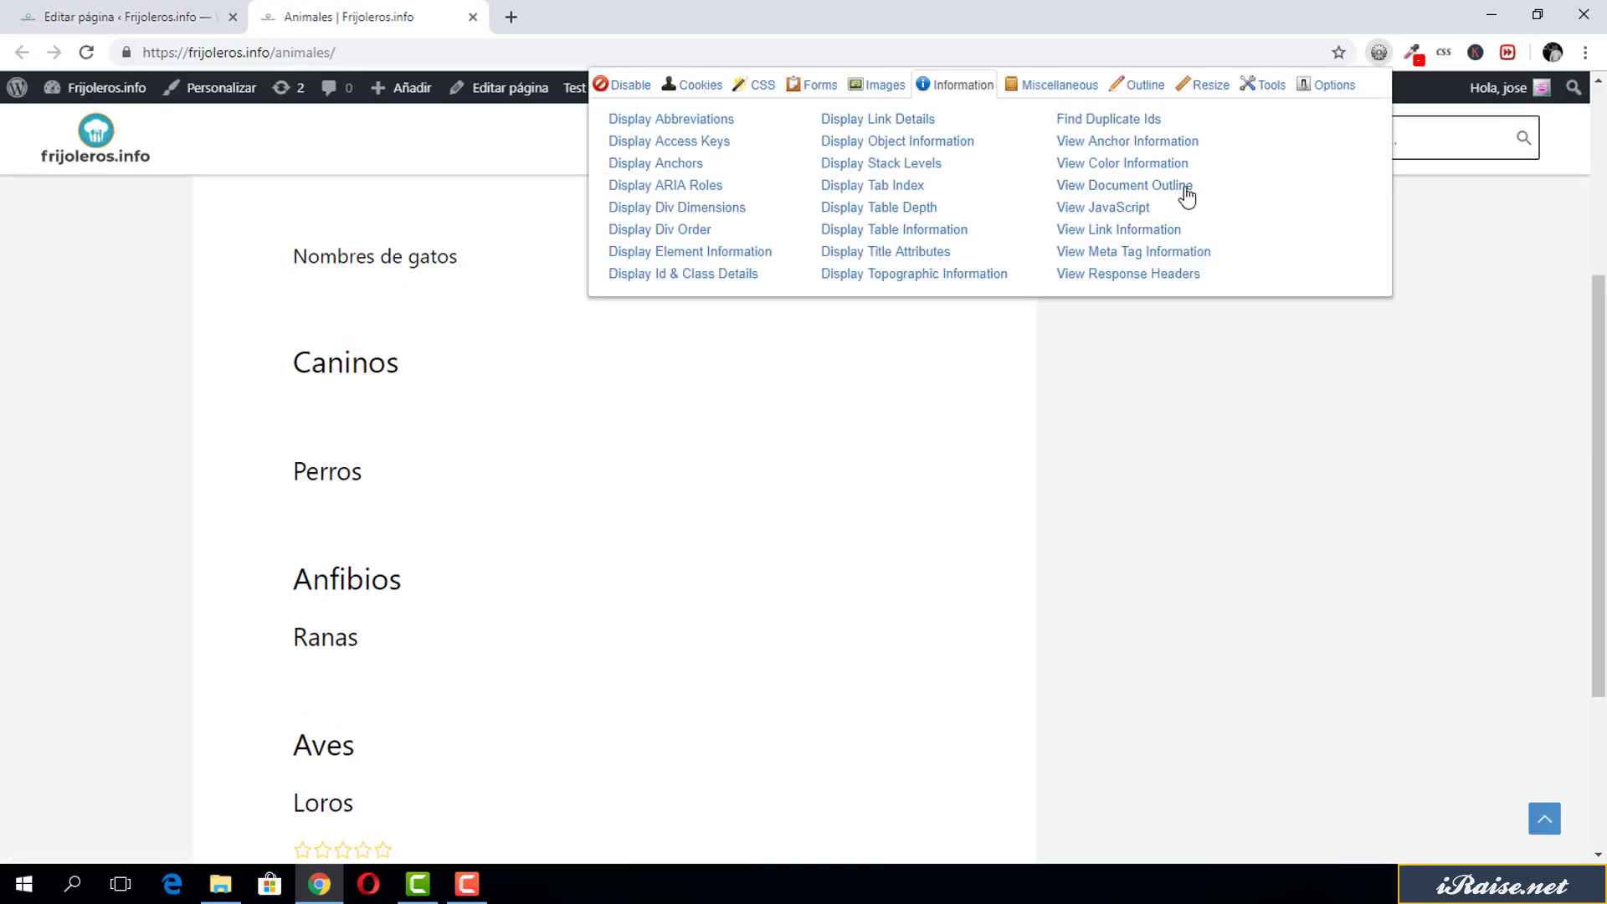
pyautogui.click(1187, 187)
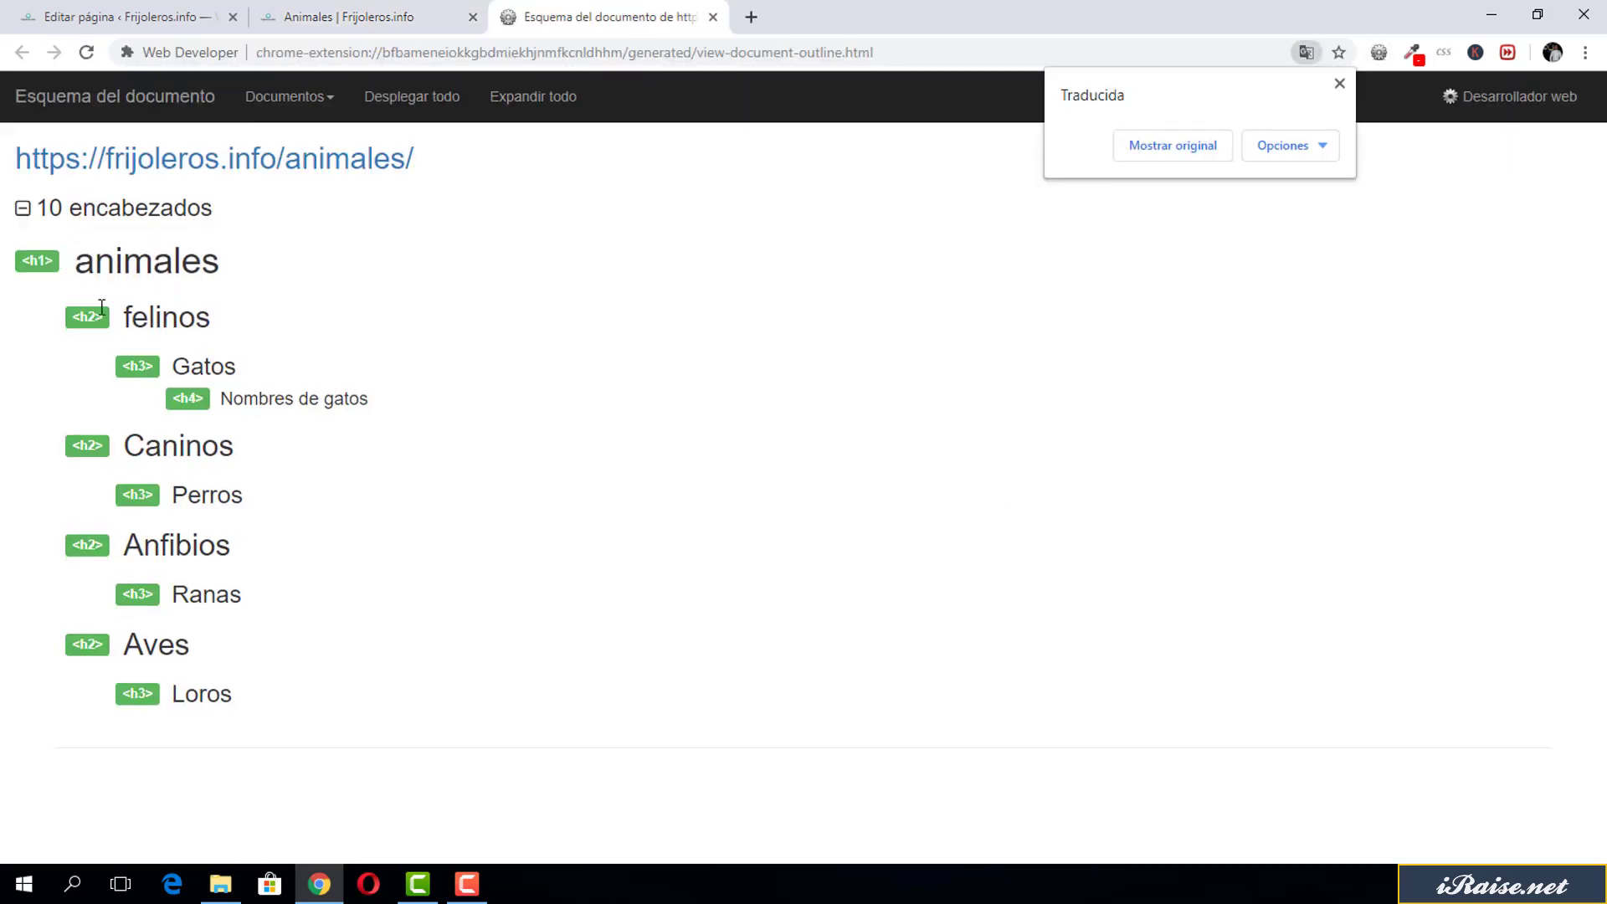
# Examine the main title "animales" and the h2 headings "felinos", "Caninos", "Anfibios" and "Aves" in the outline.
pyautogui.doubleClick(174, 316)
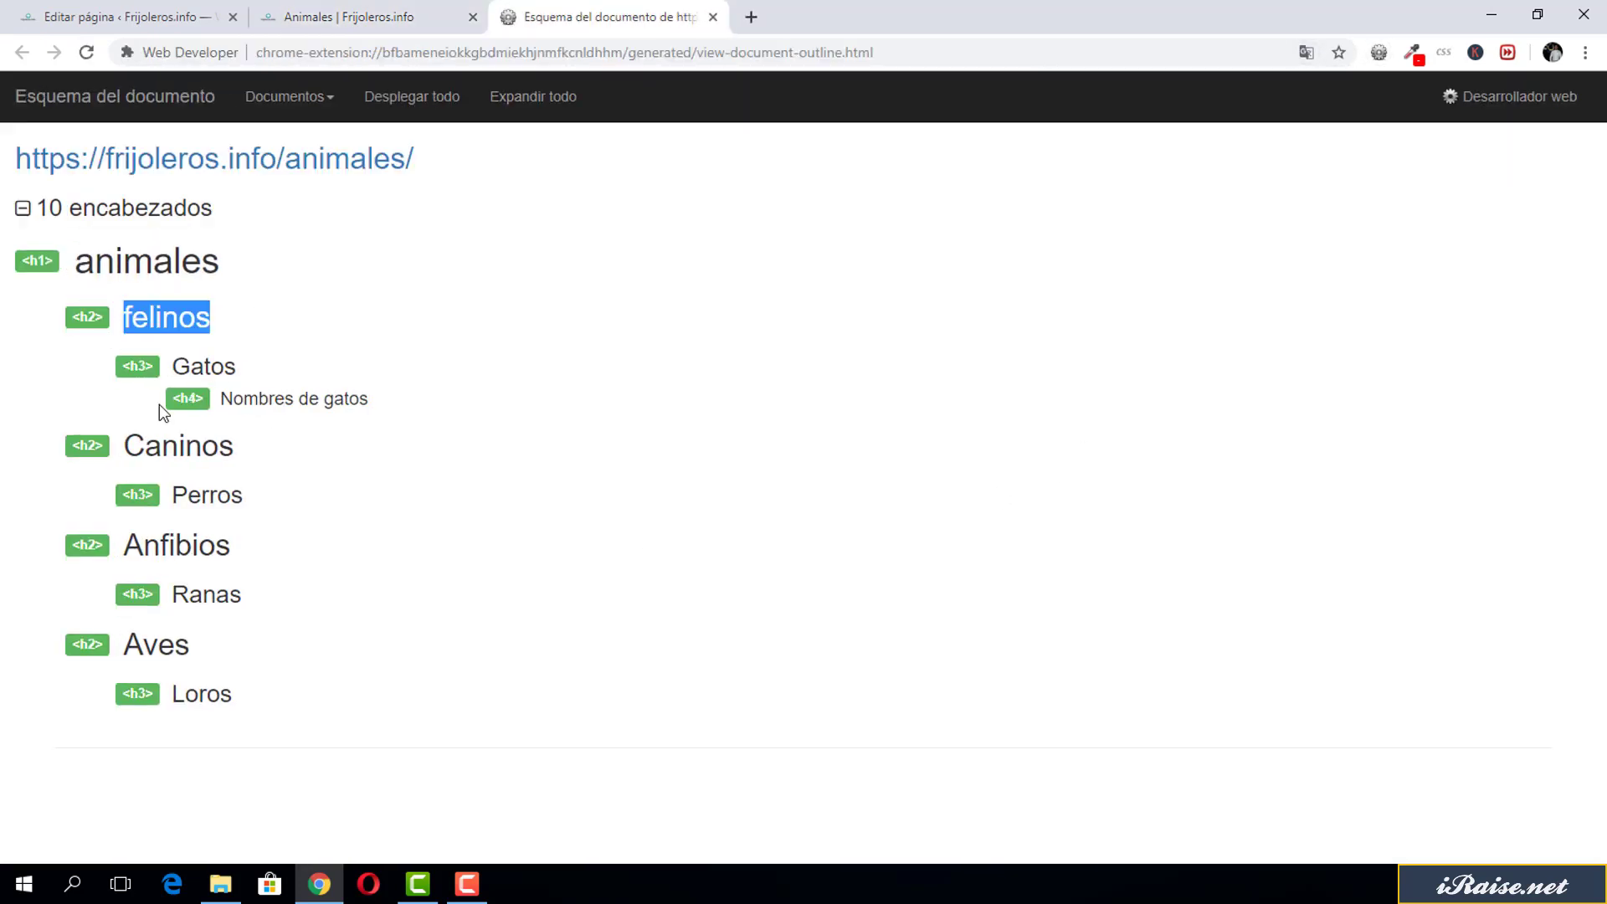
pyautogui.click(121, 272)
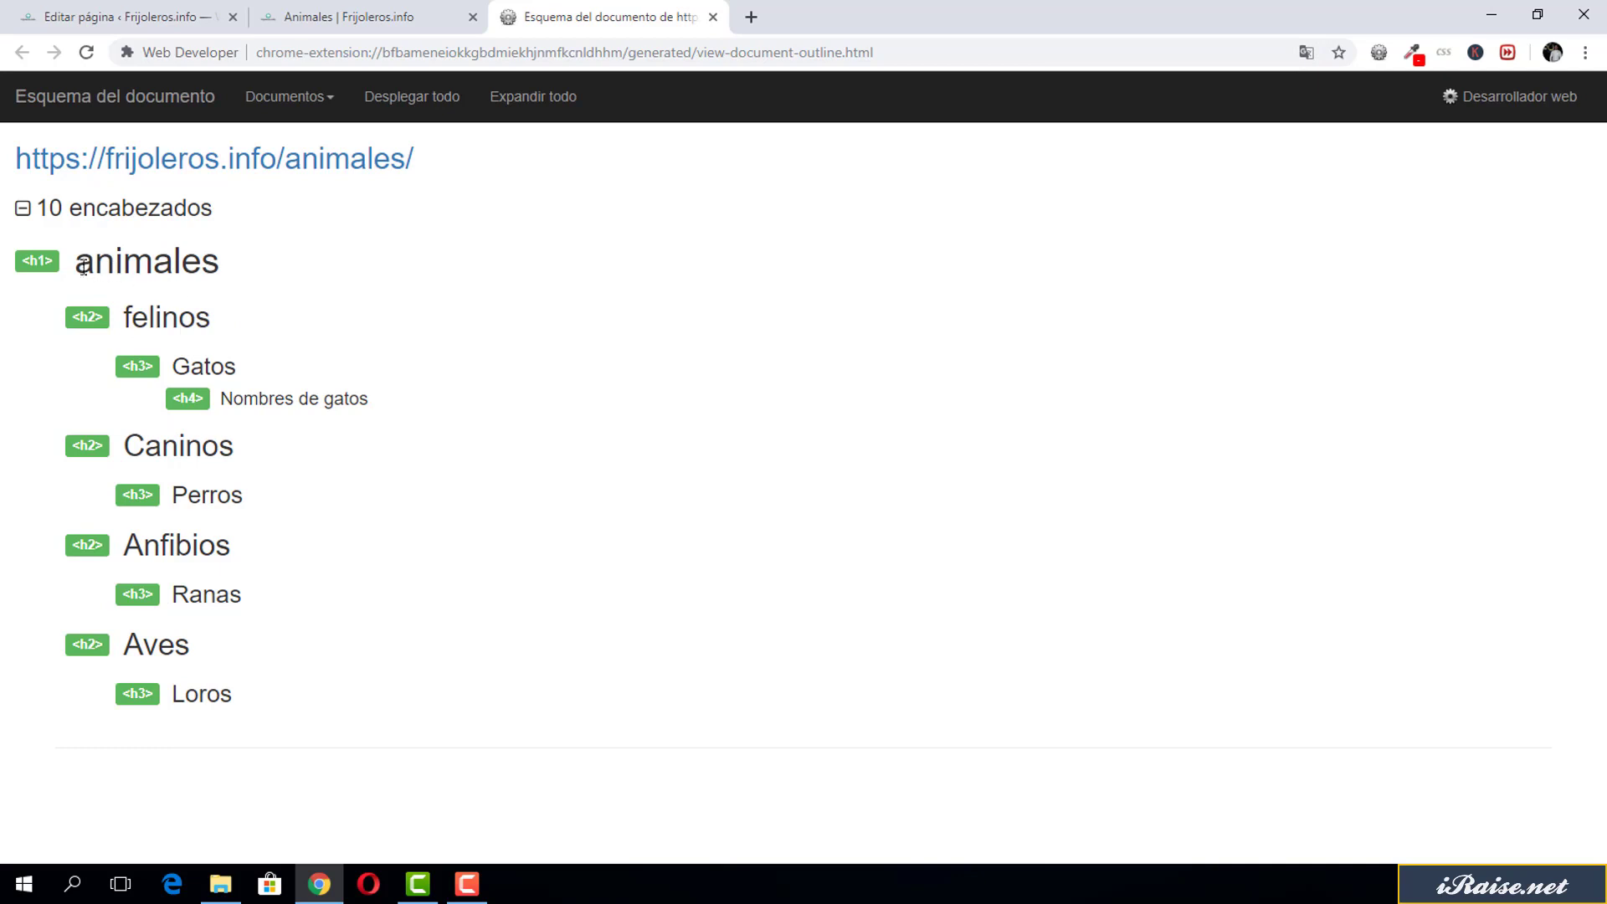
pyautogui.moveTo(74, 261); pyautogui.dragTo(248, 269)
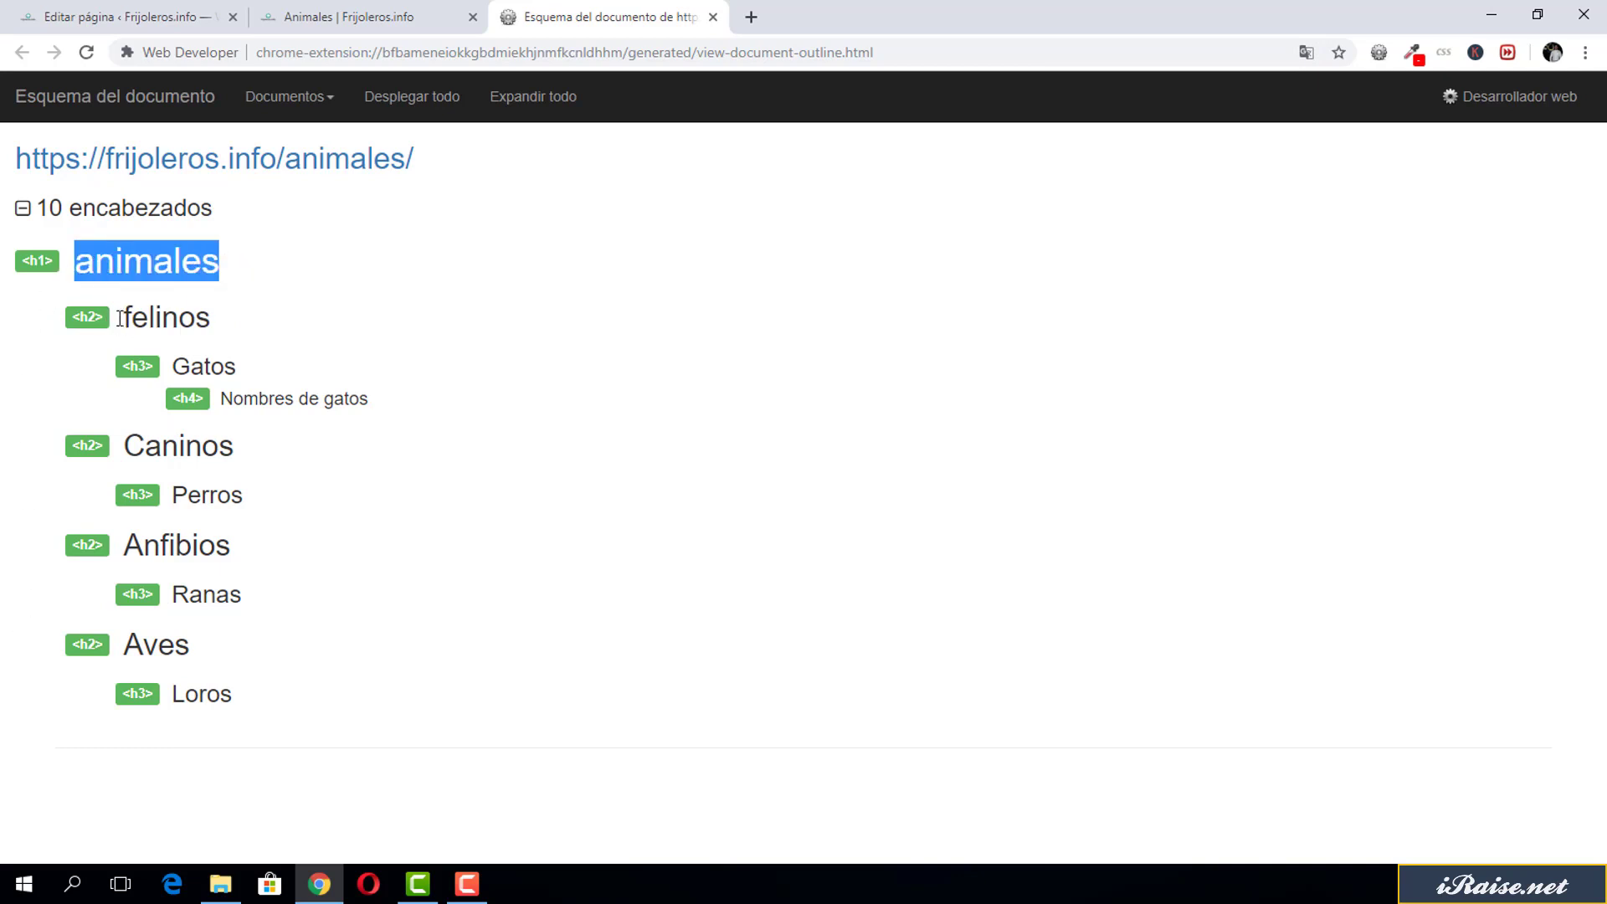
pyautogui.moveTo(115, 317); pyautogui.dragTo(212, 311)
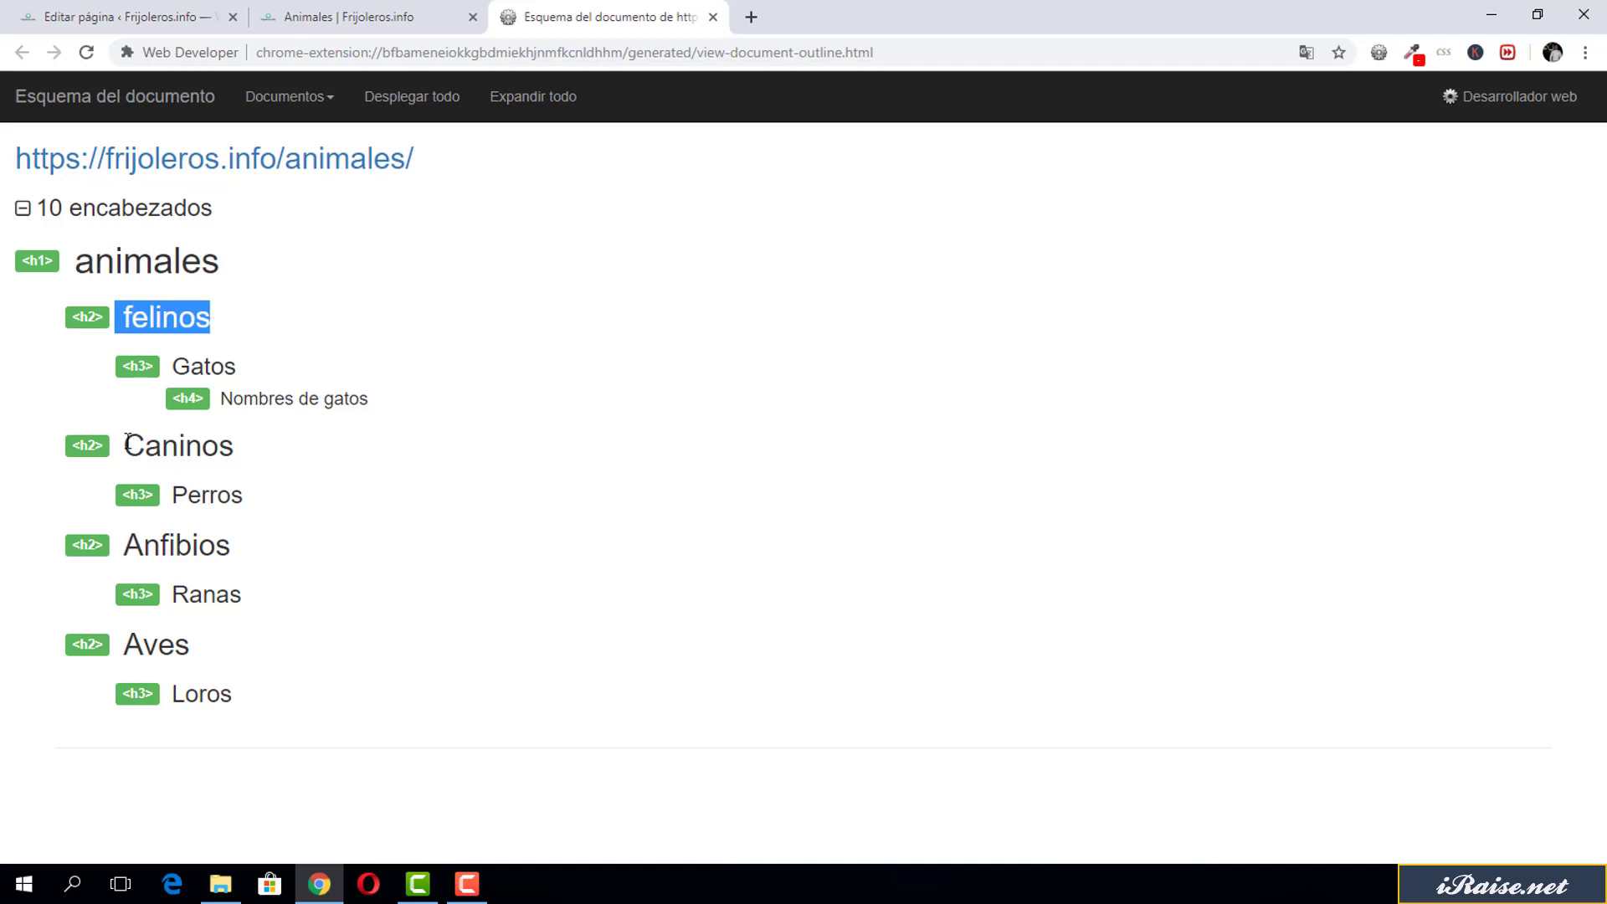
pyautogui.moveTo(124, 443); pyautogui.dragTo(247, 449)
pyautogui.moveTo(124, 544); pyautogui.dragTo(234, 536)
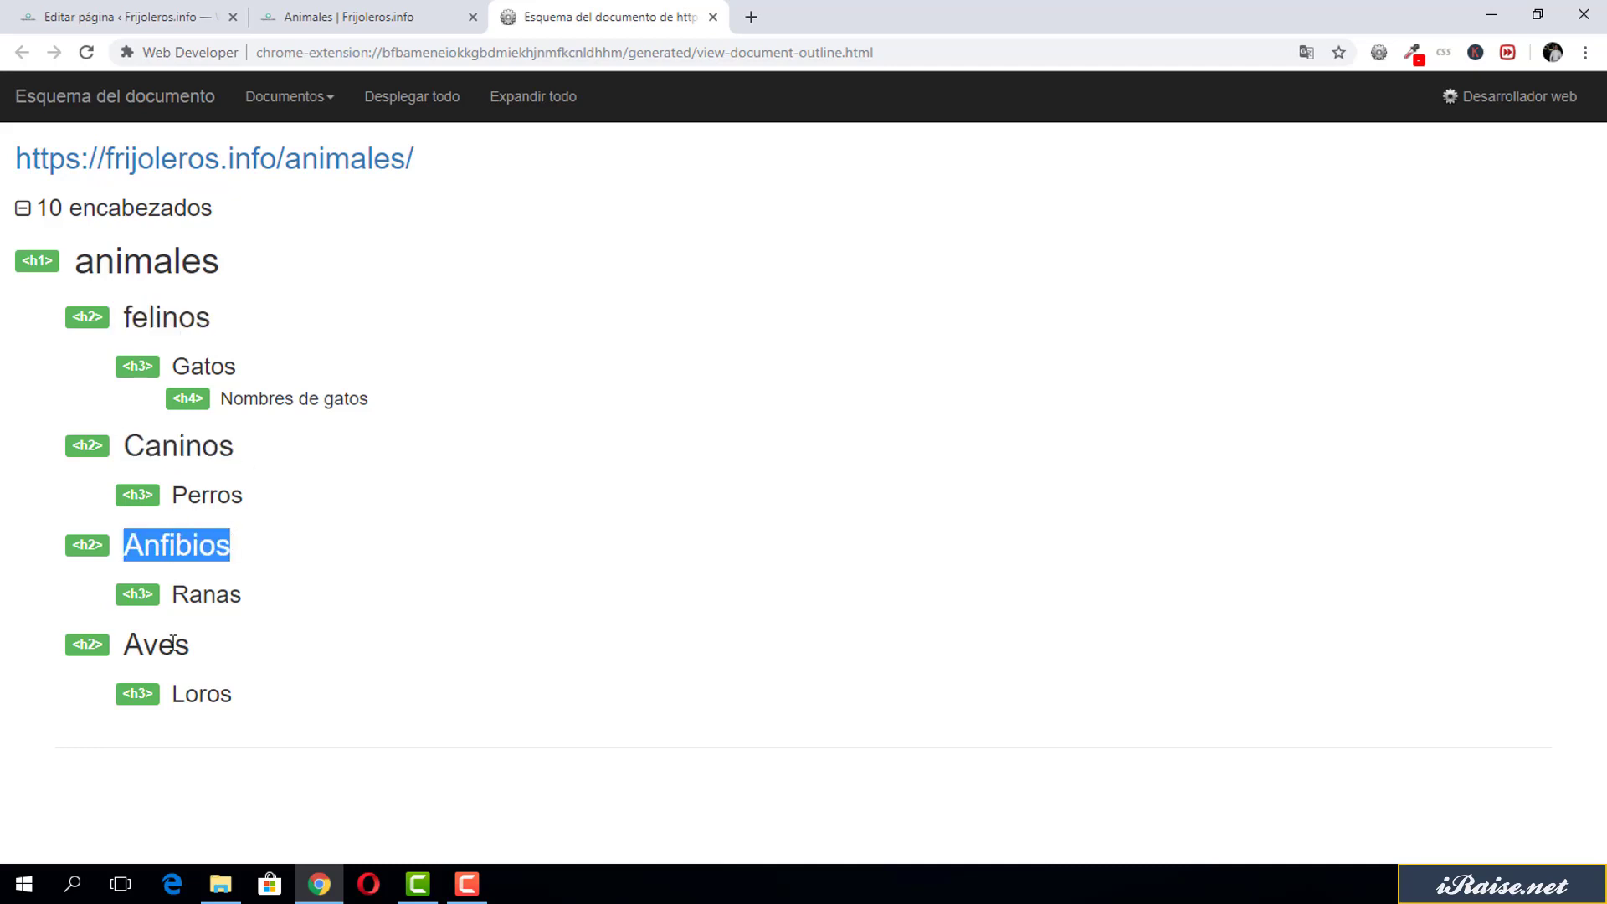
pyautogui.moveTo(126, 646); pyautogui.dragTo(209, 641)
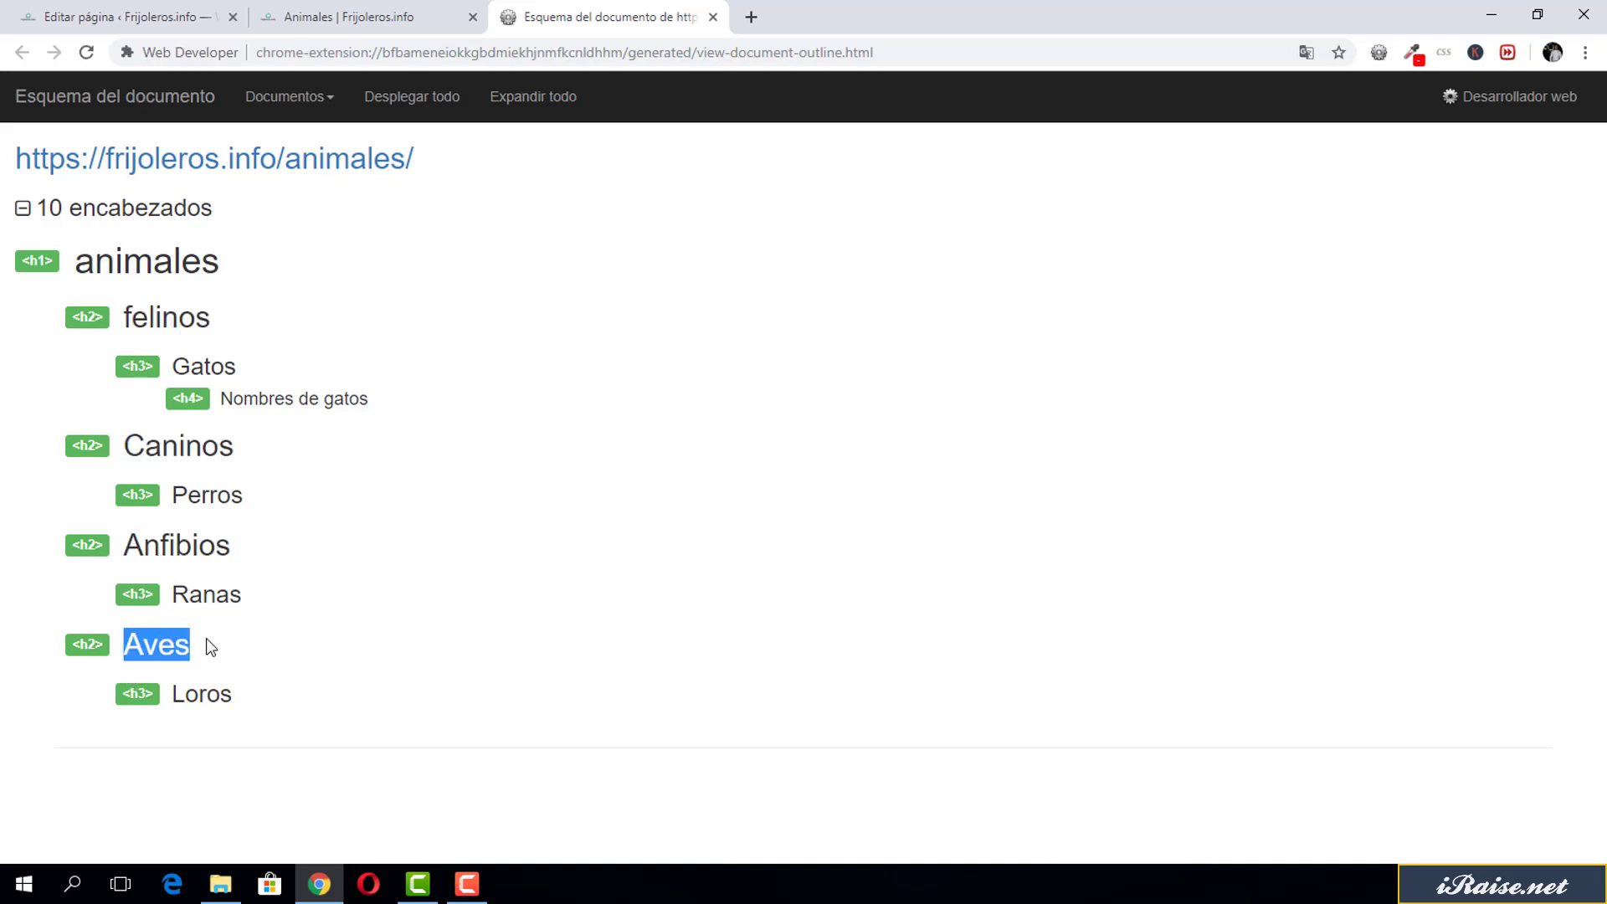
# Examine the h3 headings "Gatos", "Perros", "Ranas" and "Loros" nested under their animal groups in the outline.
pyautogui.moveTo(170, 362); pyautogui.dragTo(238, 369)
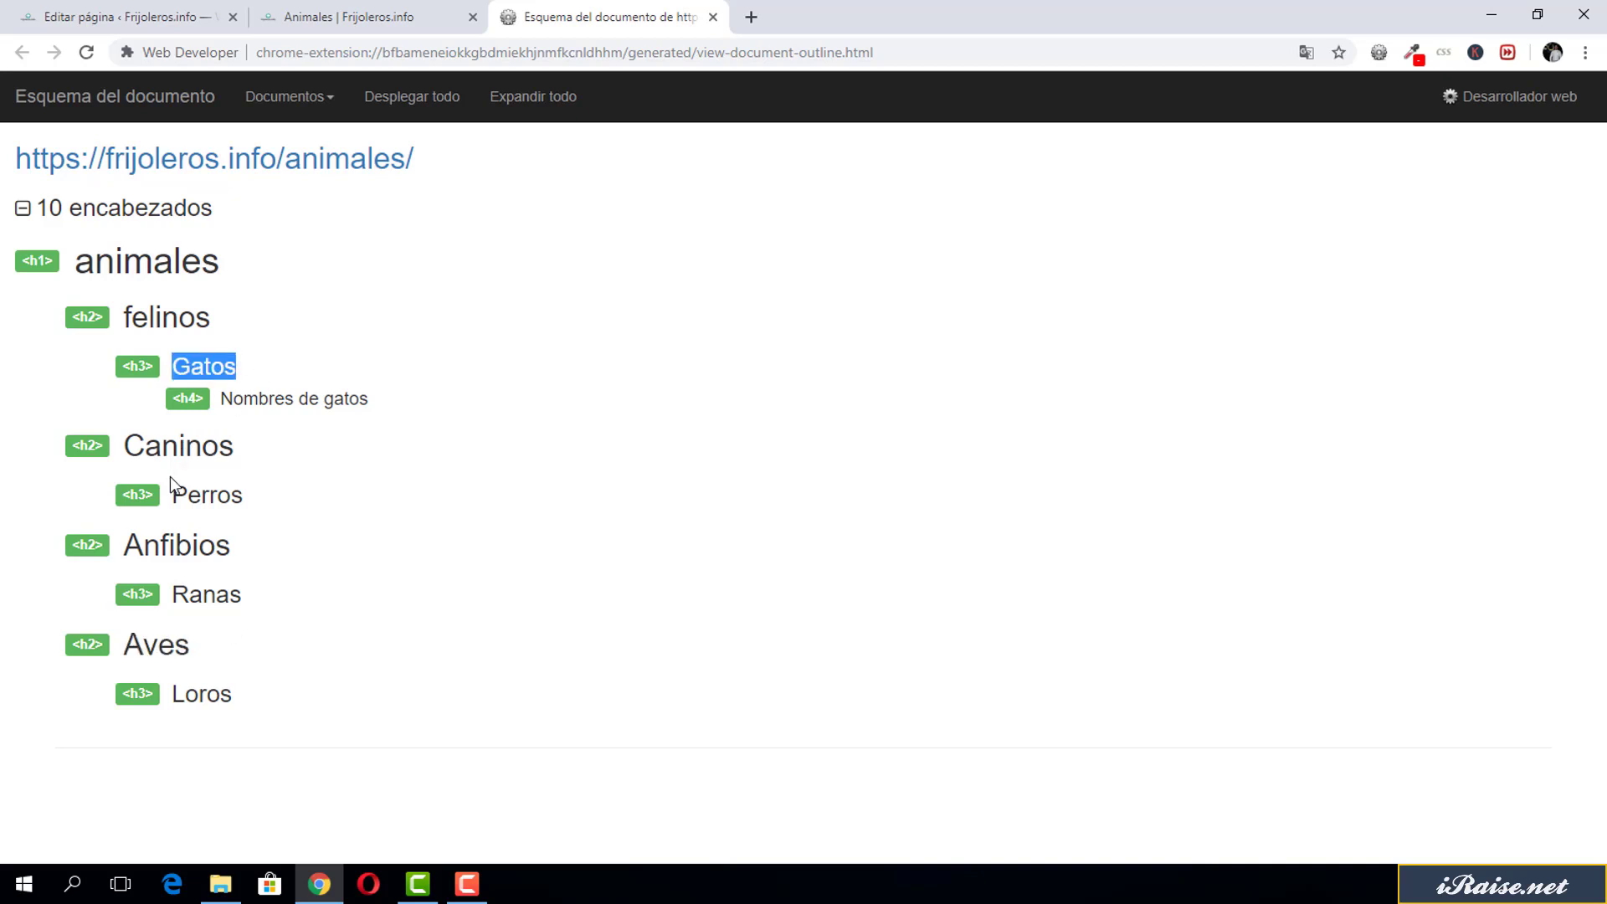
pyautogui.moveTo(171, 490); pyautogui.dragTo(258, 503)
pyautogui.moveTo(172, 589); pyautogui.dragTo(251, 588)
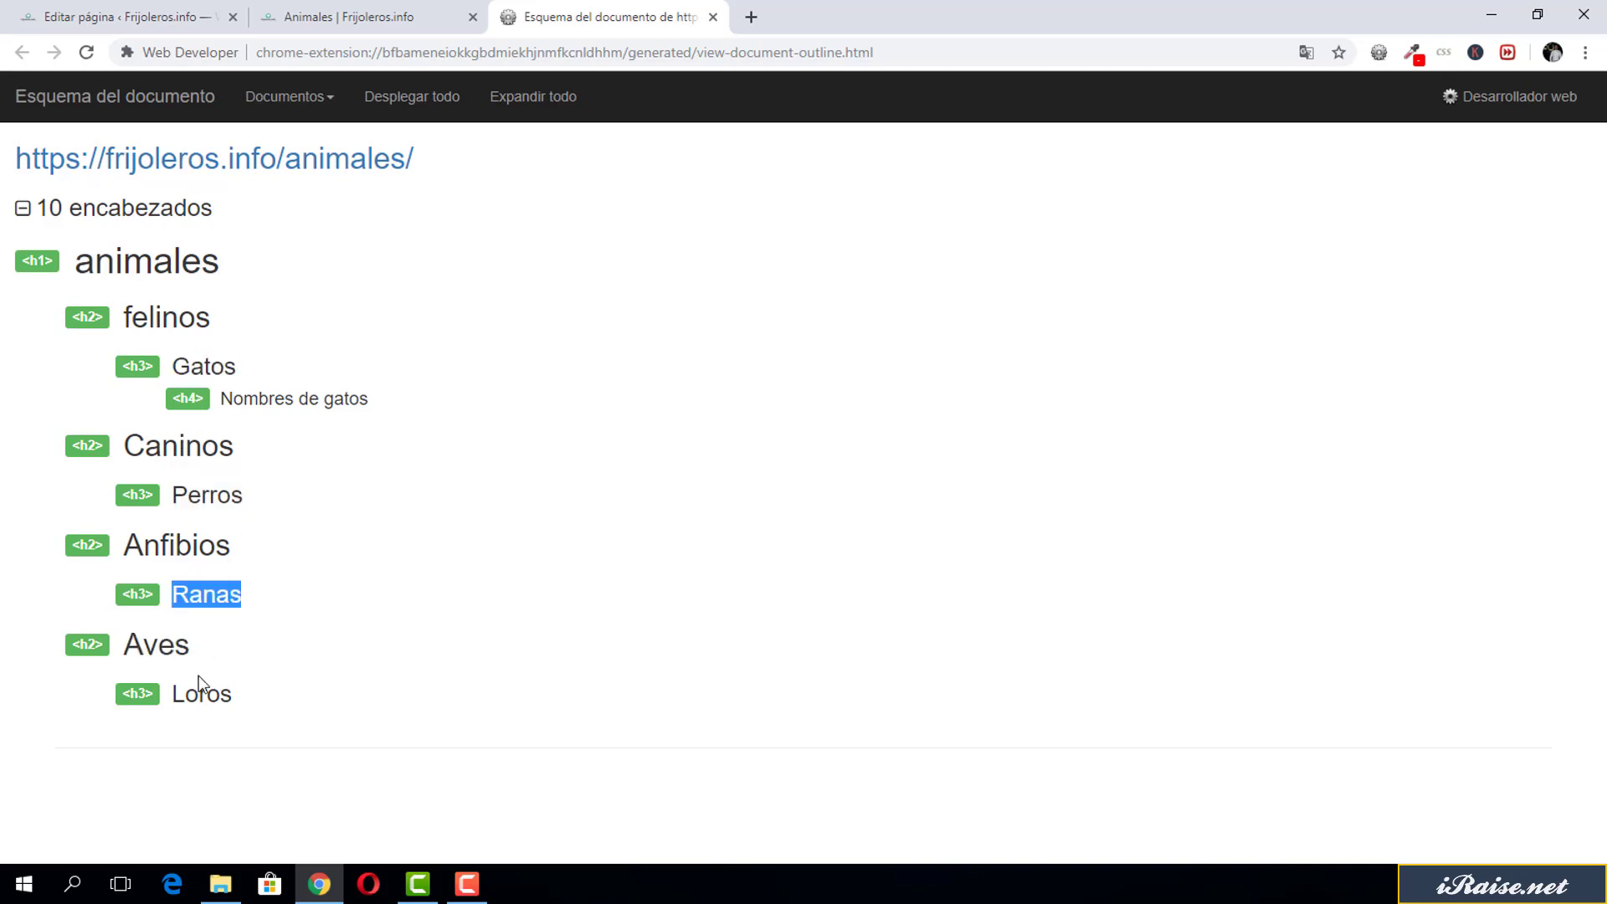
pyautogui.doubleClick(225, 692)
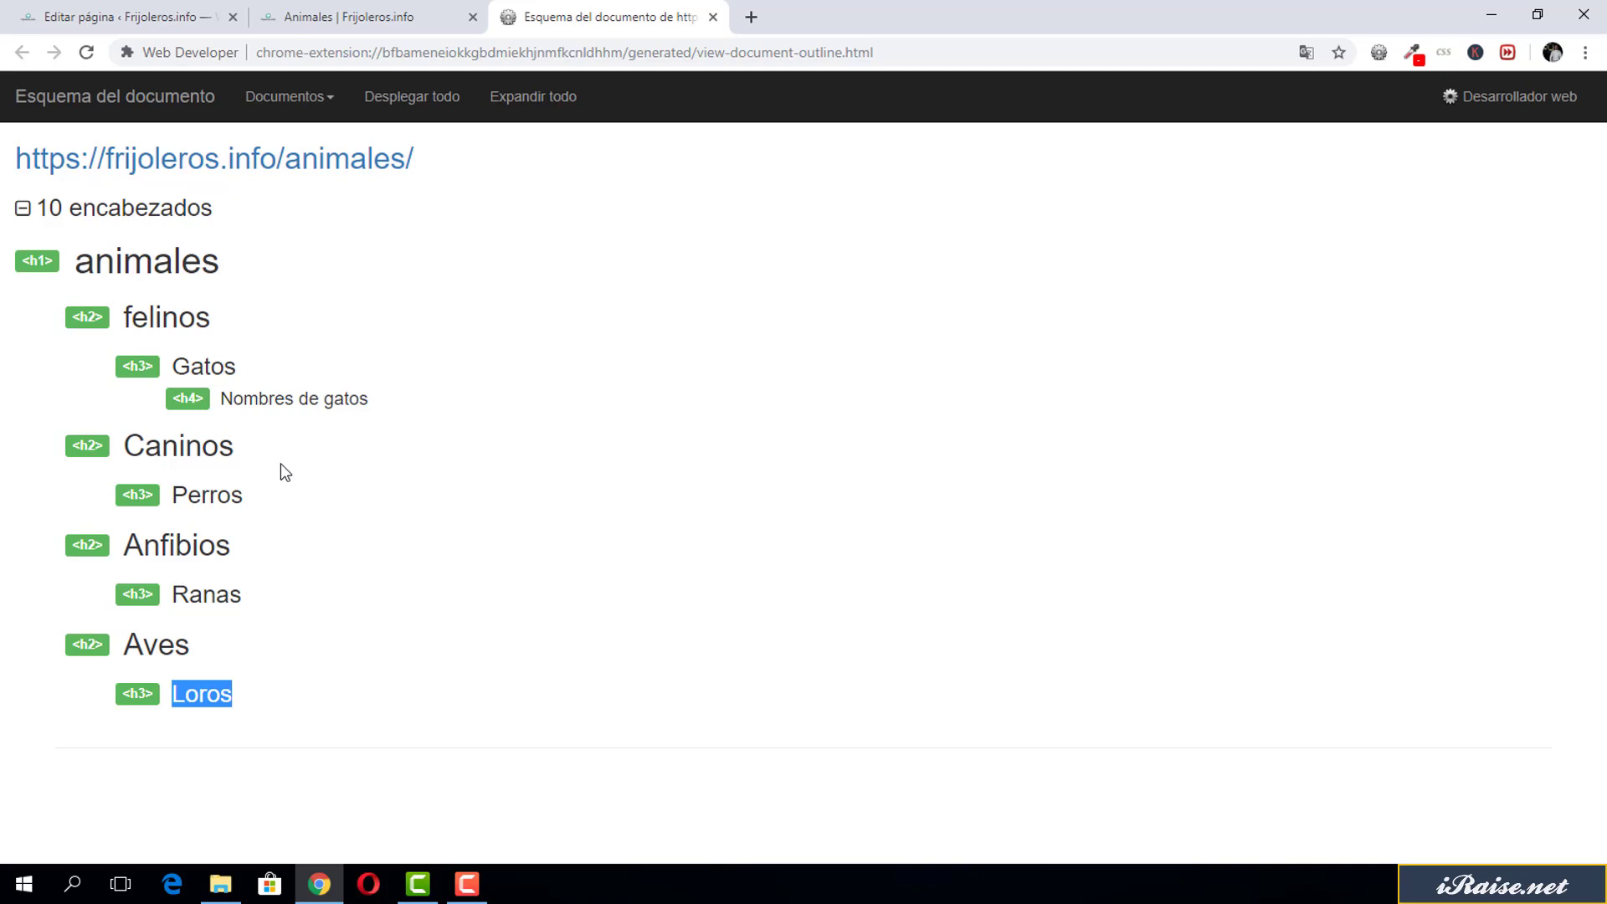
# Examine how "Nombres de gatos" is nested under "Gatos" and "felinos" in the document outline.
pyautogui.moveTo(220, 400); pyautogui.dragTo(373, 400)
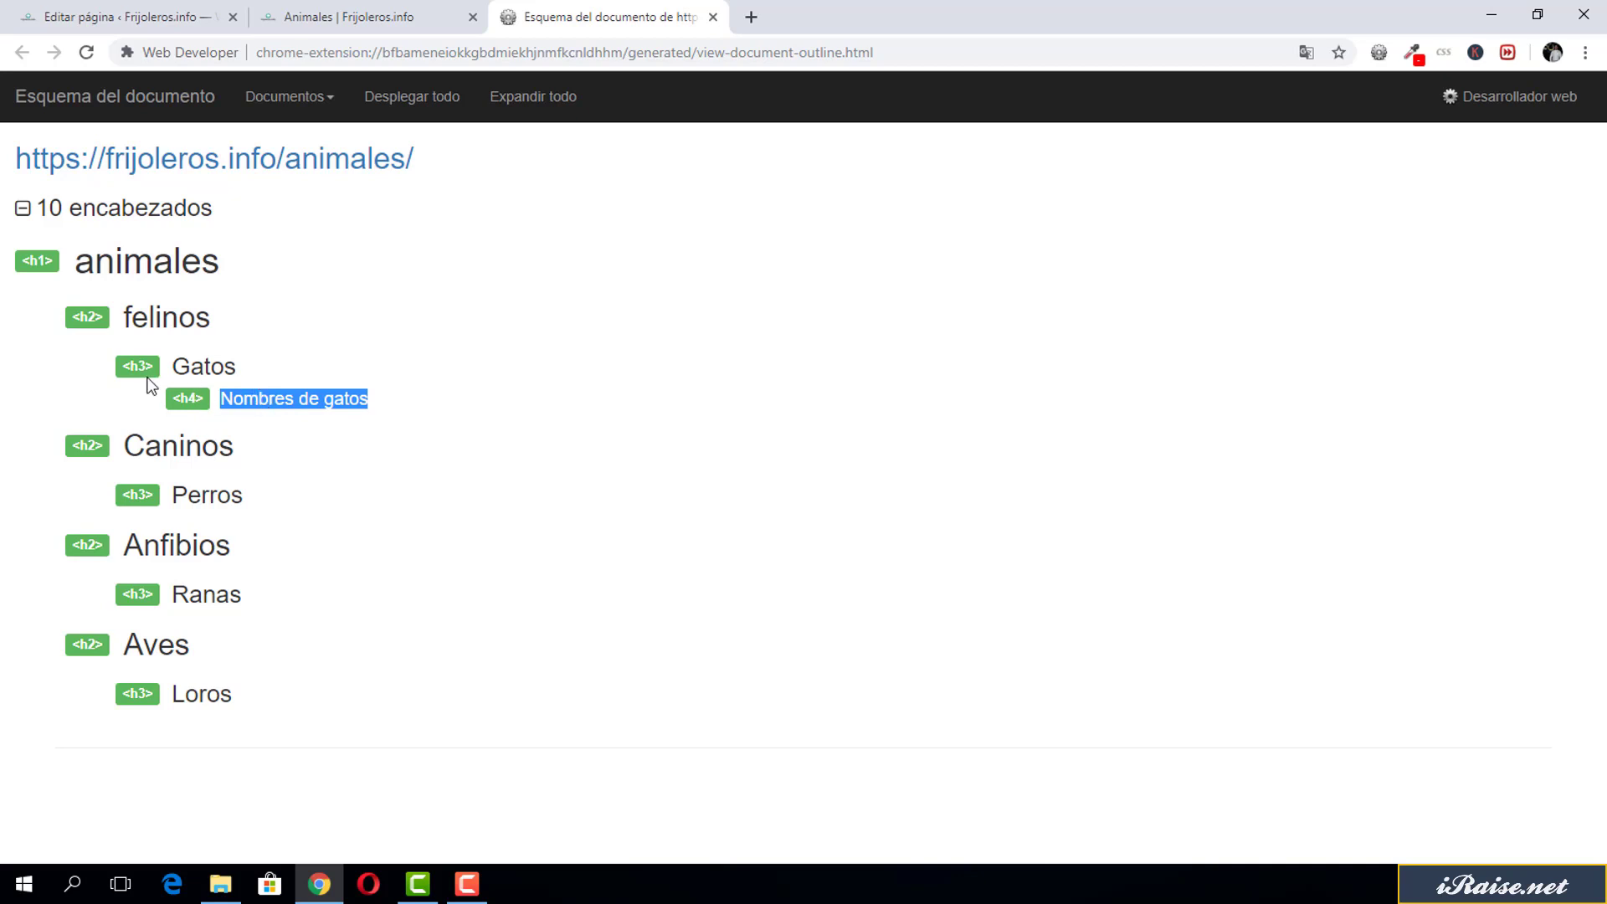
pyautogui.moveTo(260, 374); pyautogui.dragTo(166, 377)
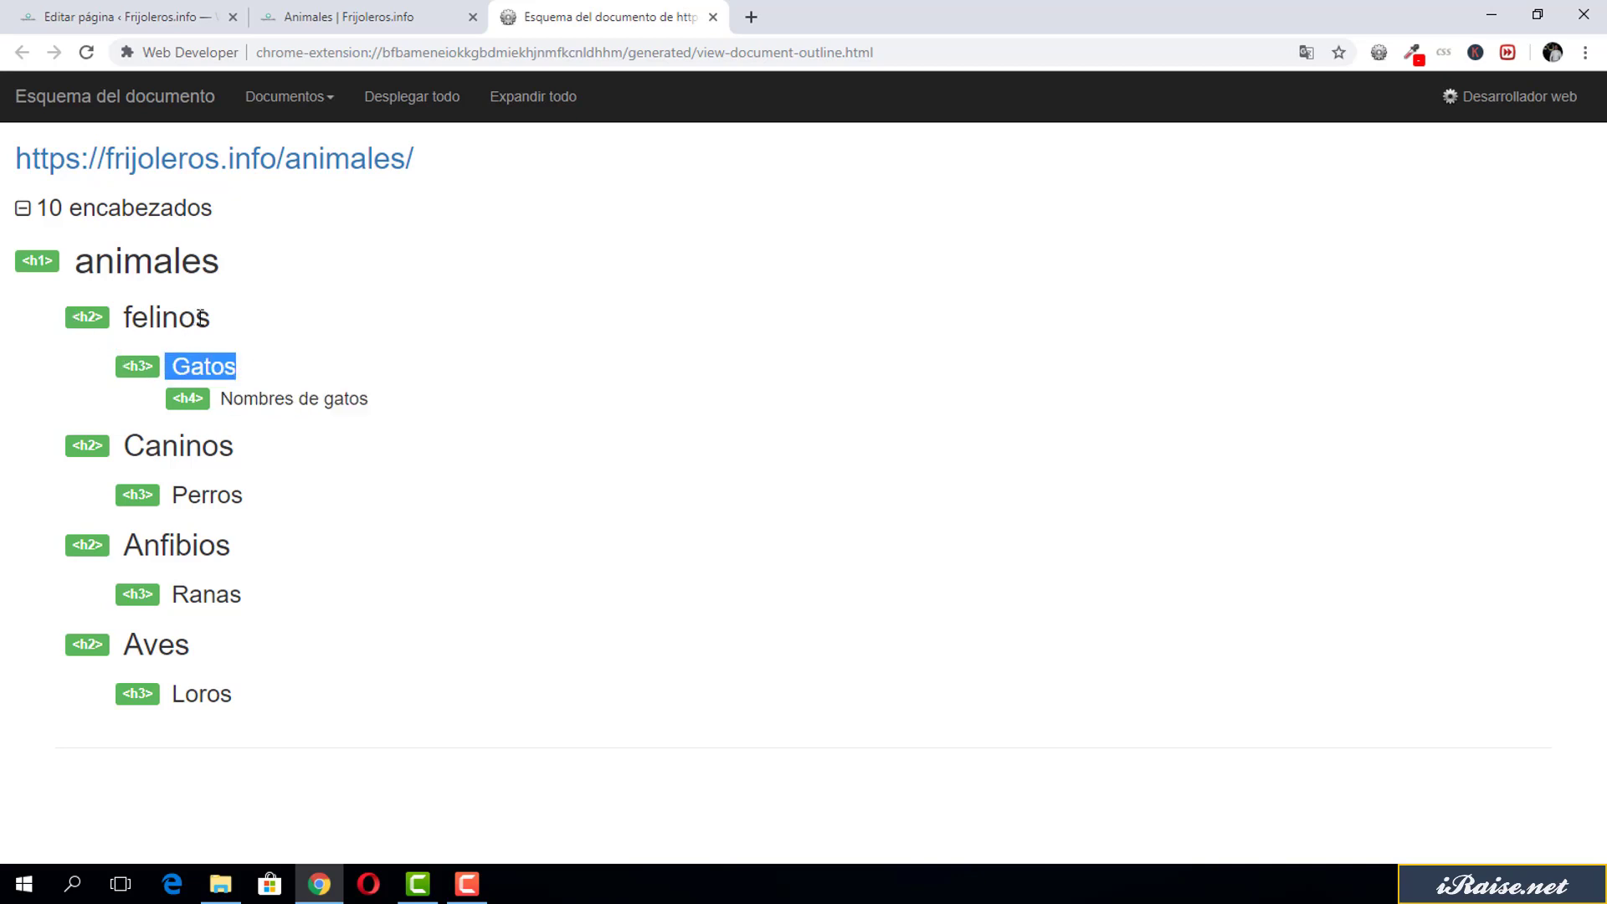
pyautogui.moveTo(207, 322); pyautogui.dragTo(110, 323)
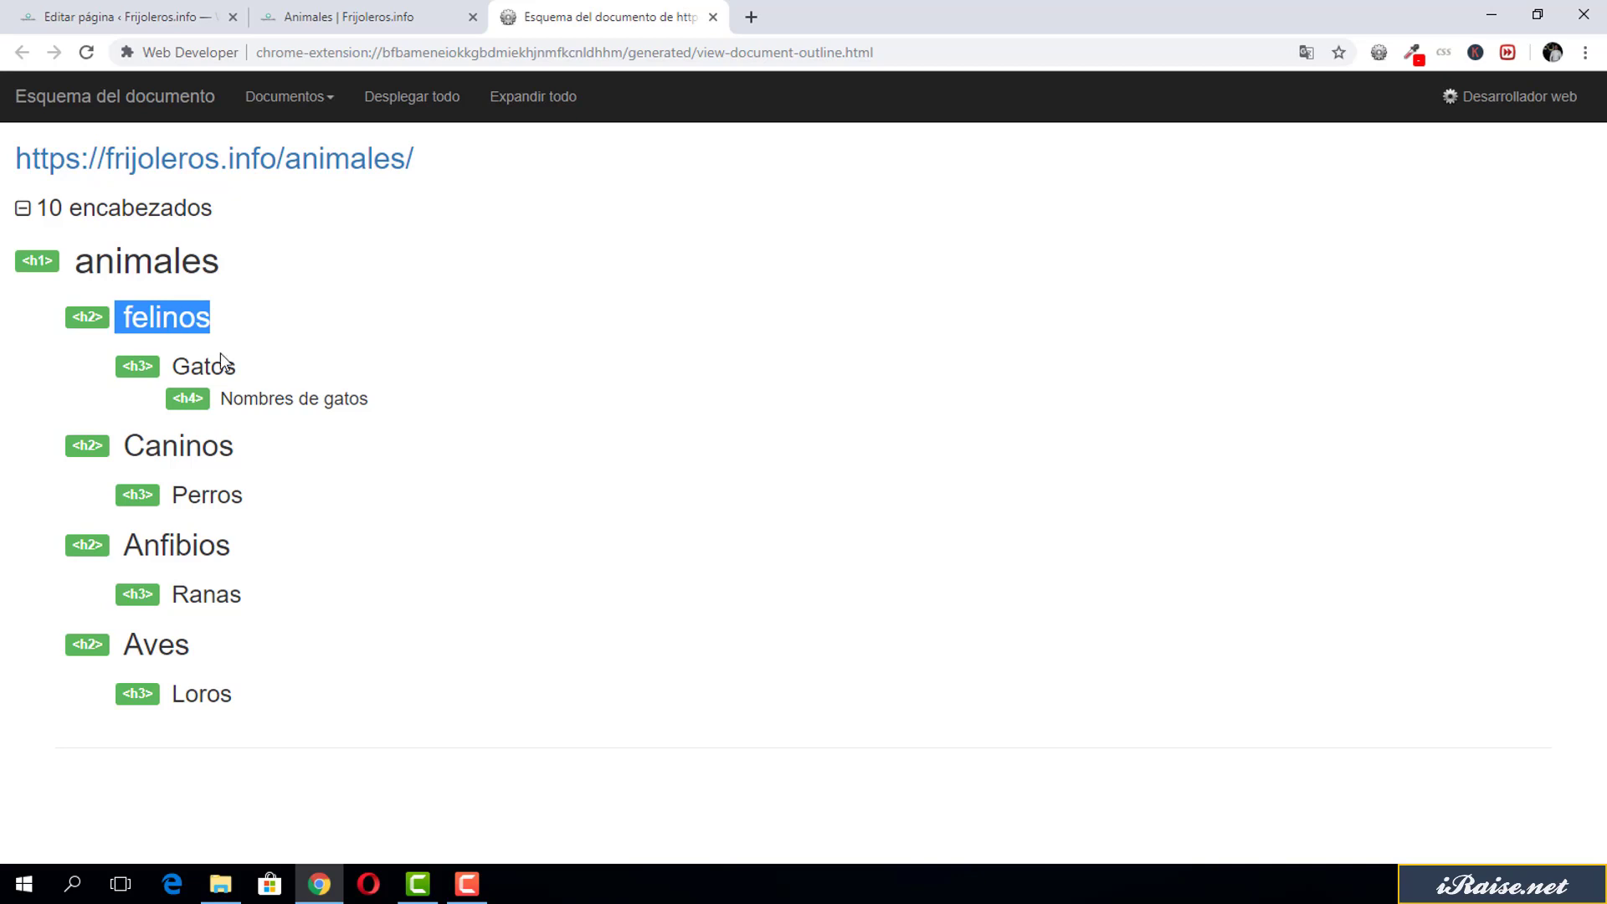
# Return to the "Animales" page editor and examine the page title and the headings from "Felinos" down to "Loros".
pyautogui.click(171, 15)
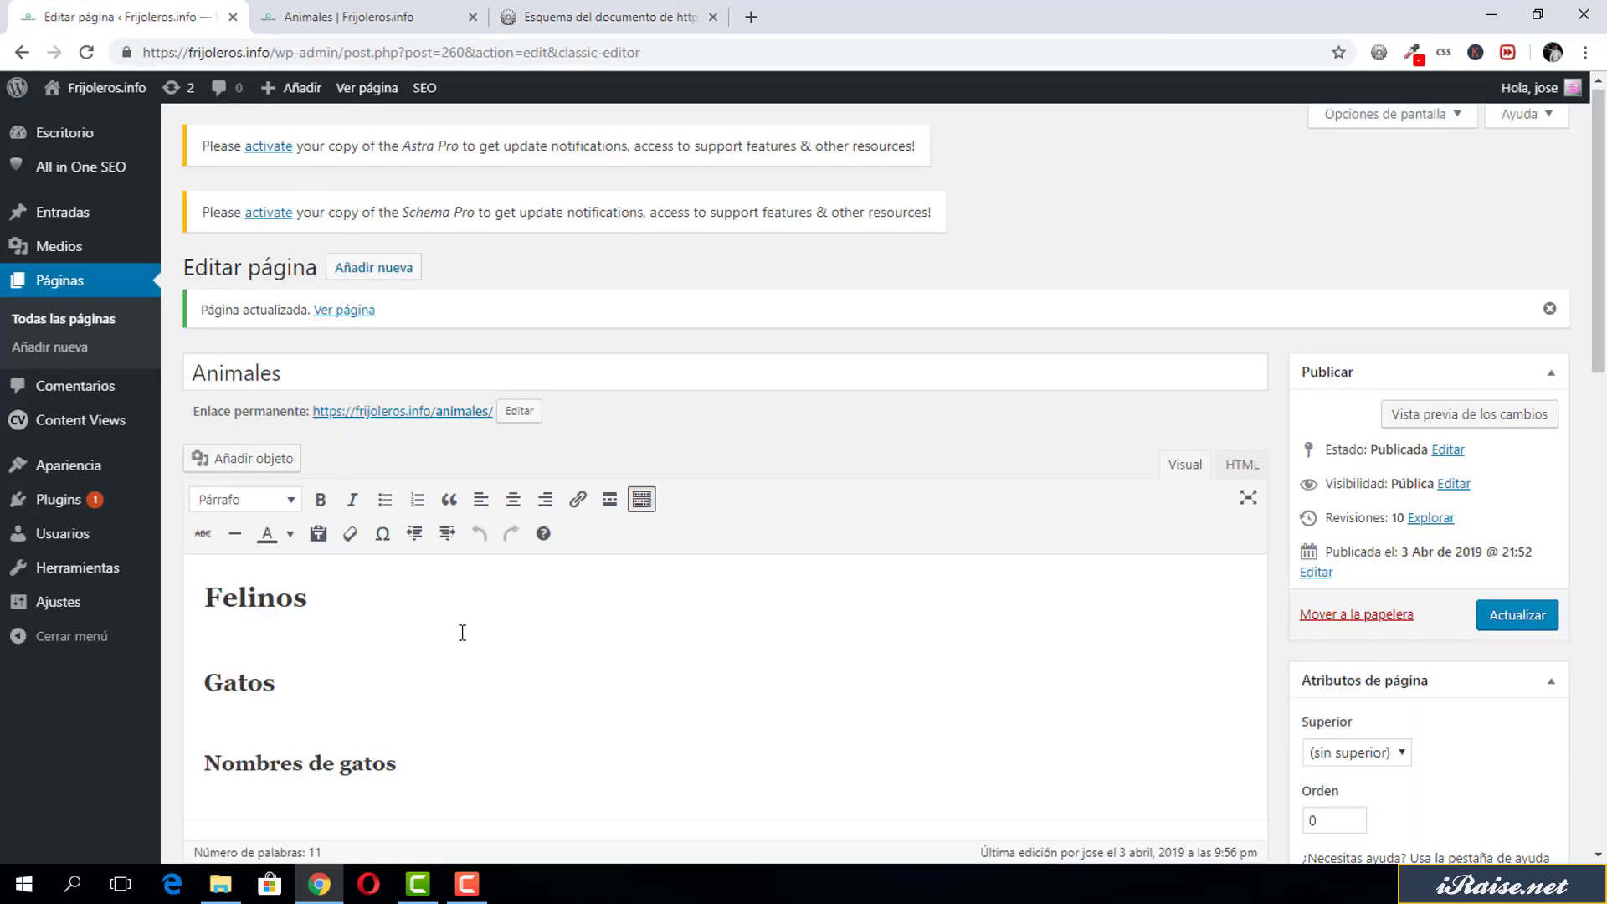
pyautogui.scroll(-5, 473, 632)
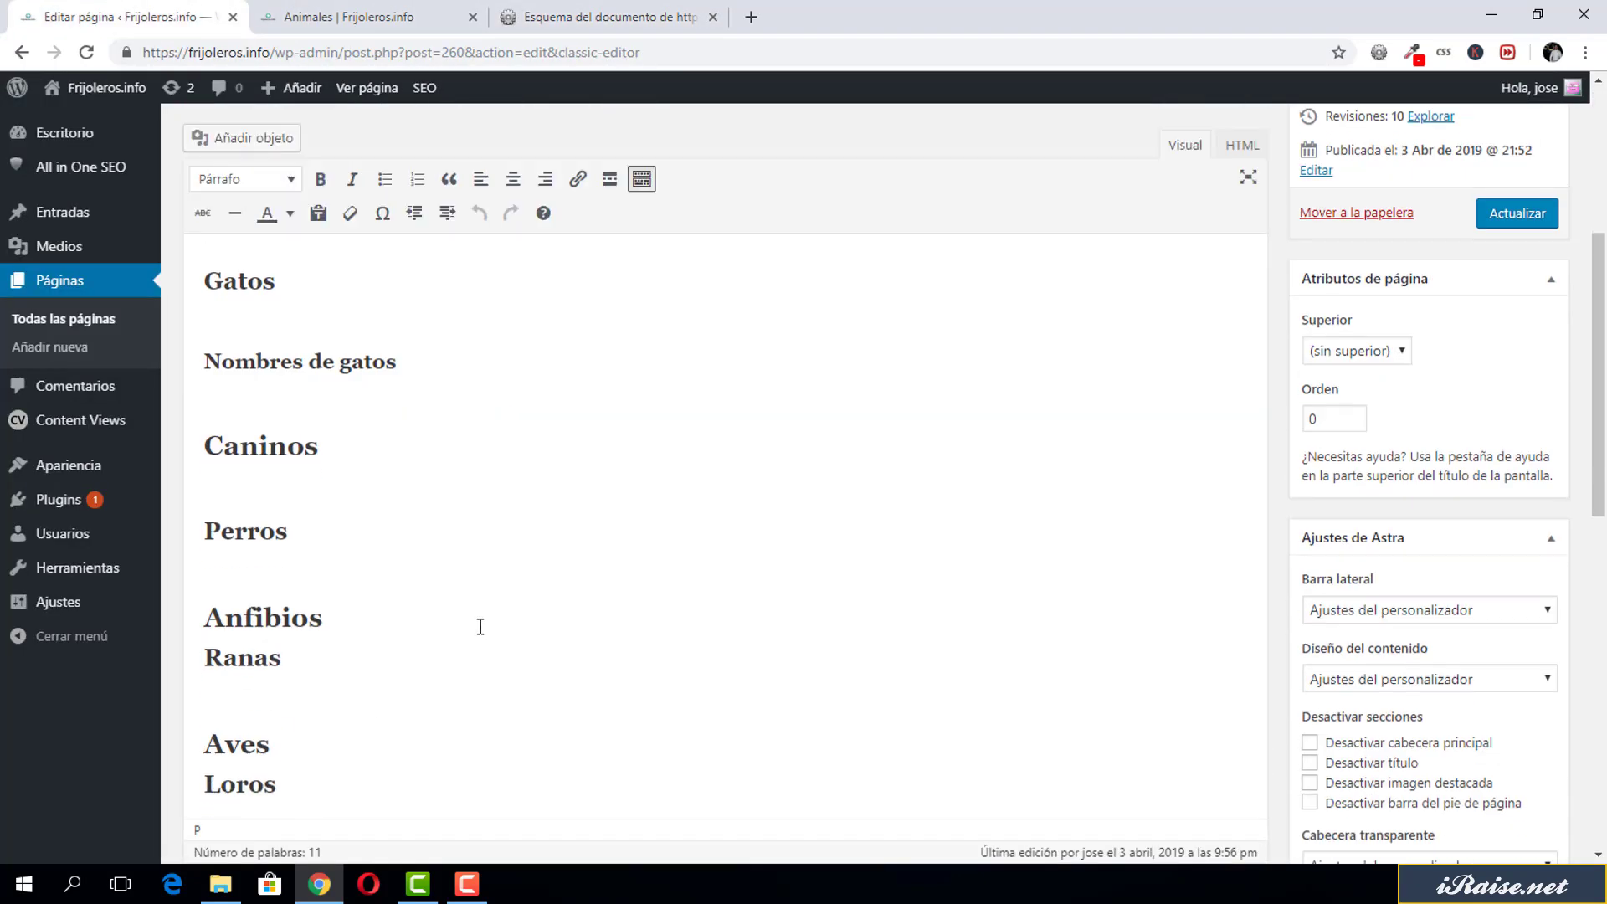
pyautogui.scroll(-2, 484, 733)
pyautogui.moveTo(418, 593); pyautogui.dragTo(203, 537)
pyautogui.scroll(-10, 427, 588)
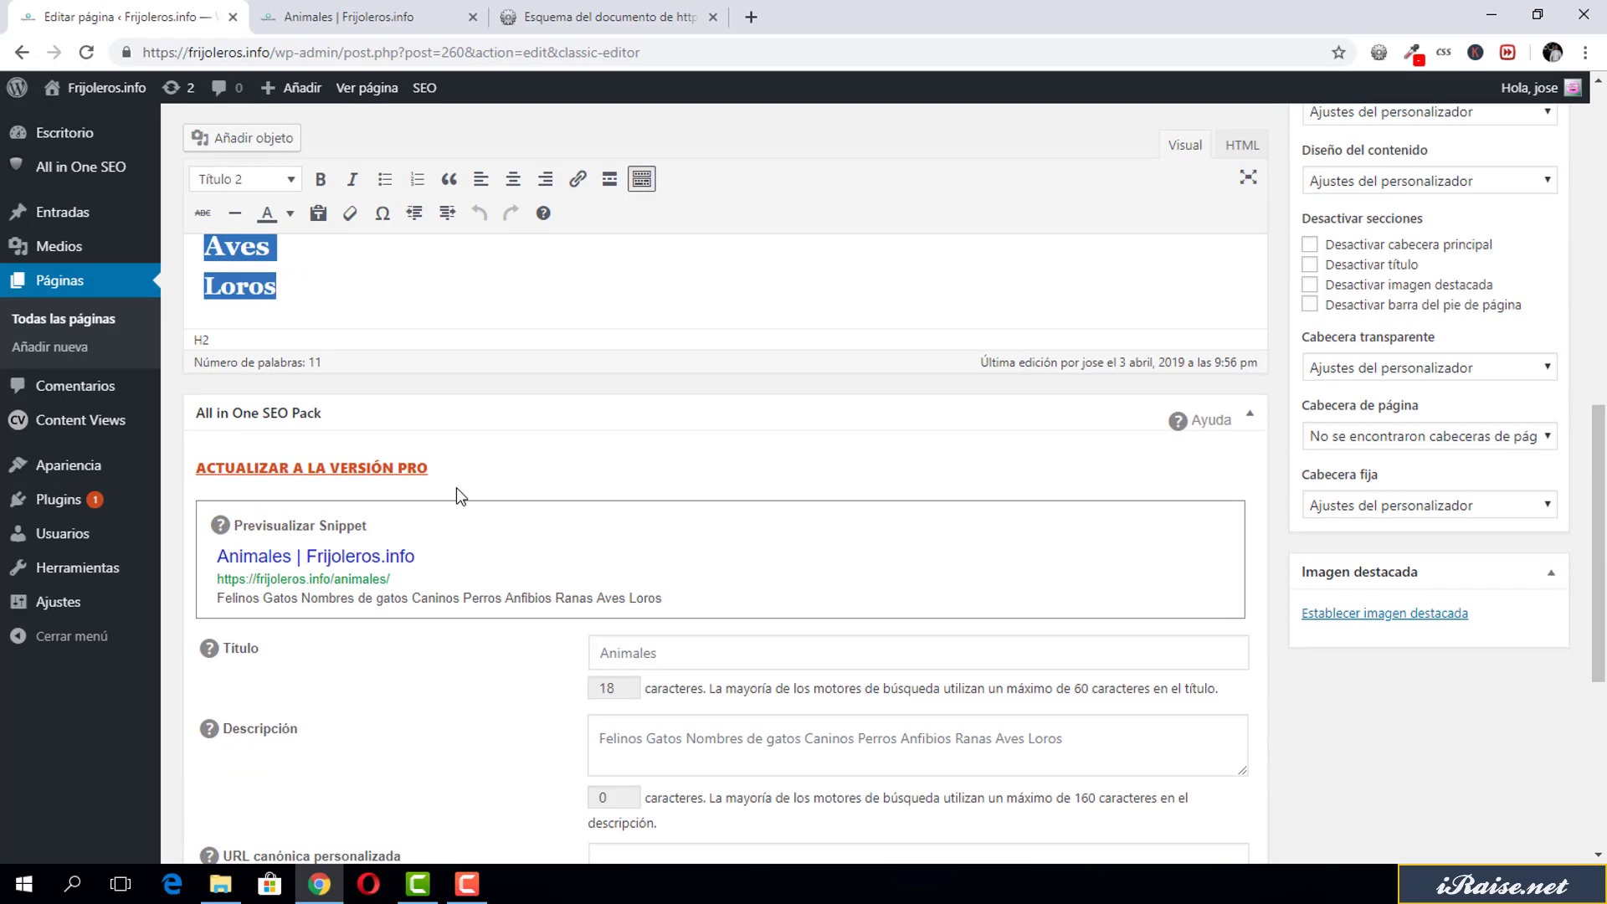
pyautogui.scroll(8, 459, 488)
pyautogui.click(413, 448)
pyautogui.click(330, 397)
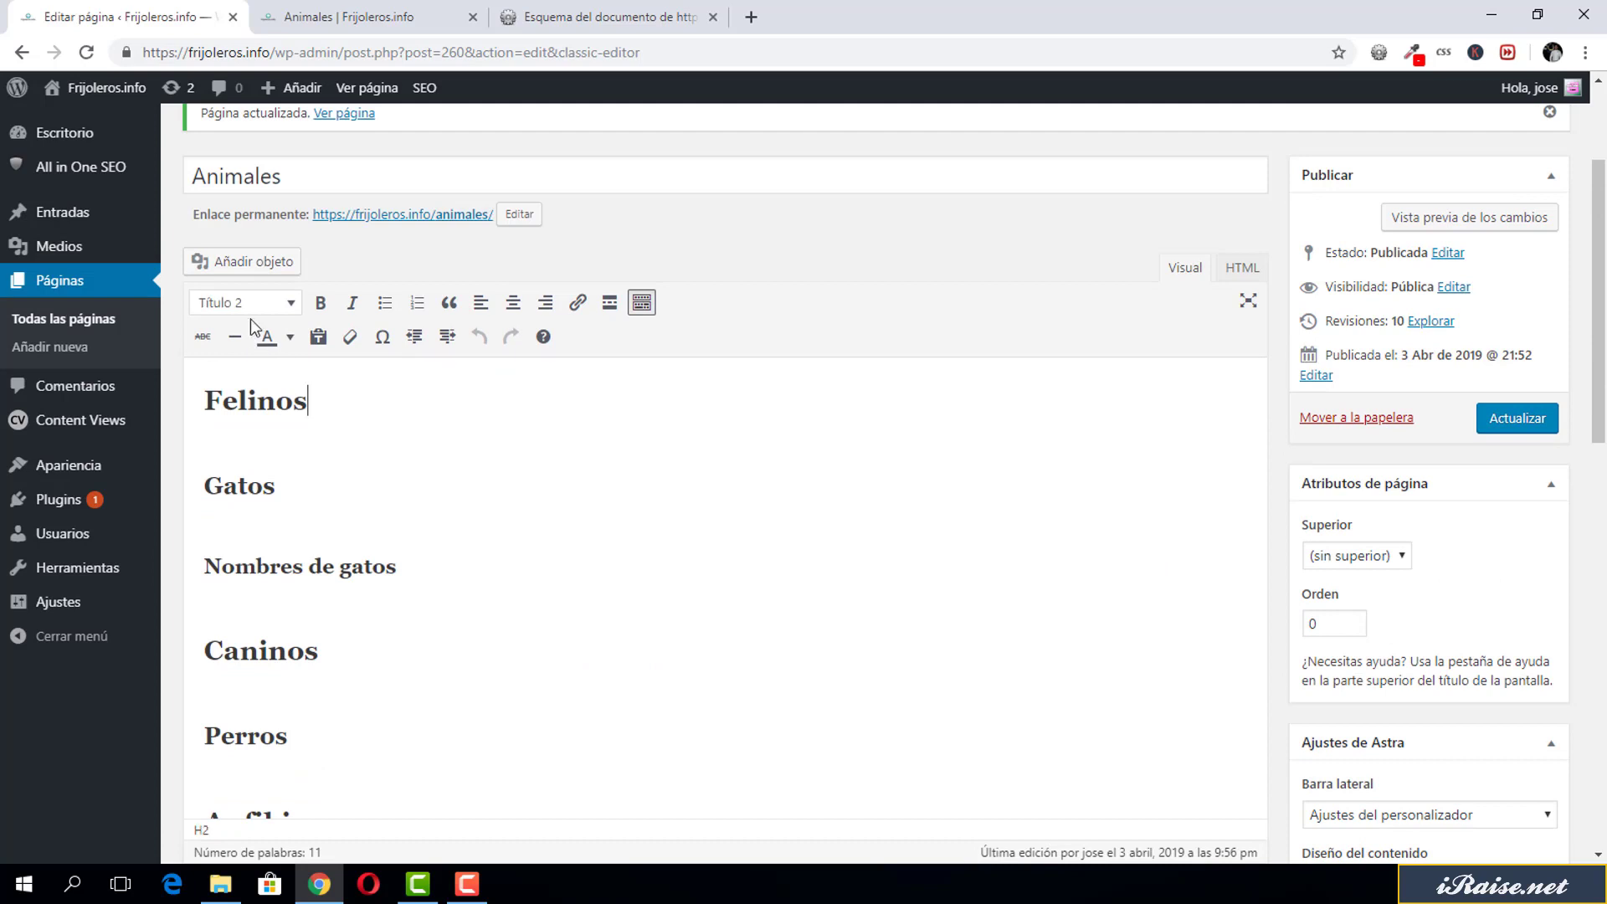
pyautogui.click(325, 171)
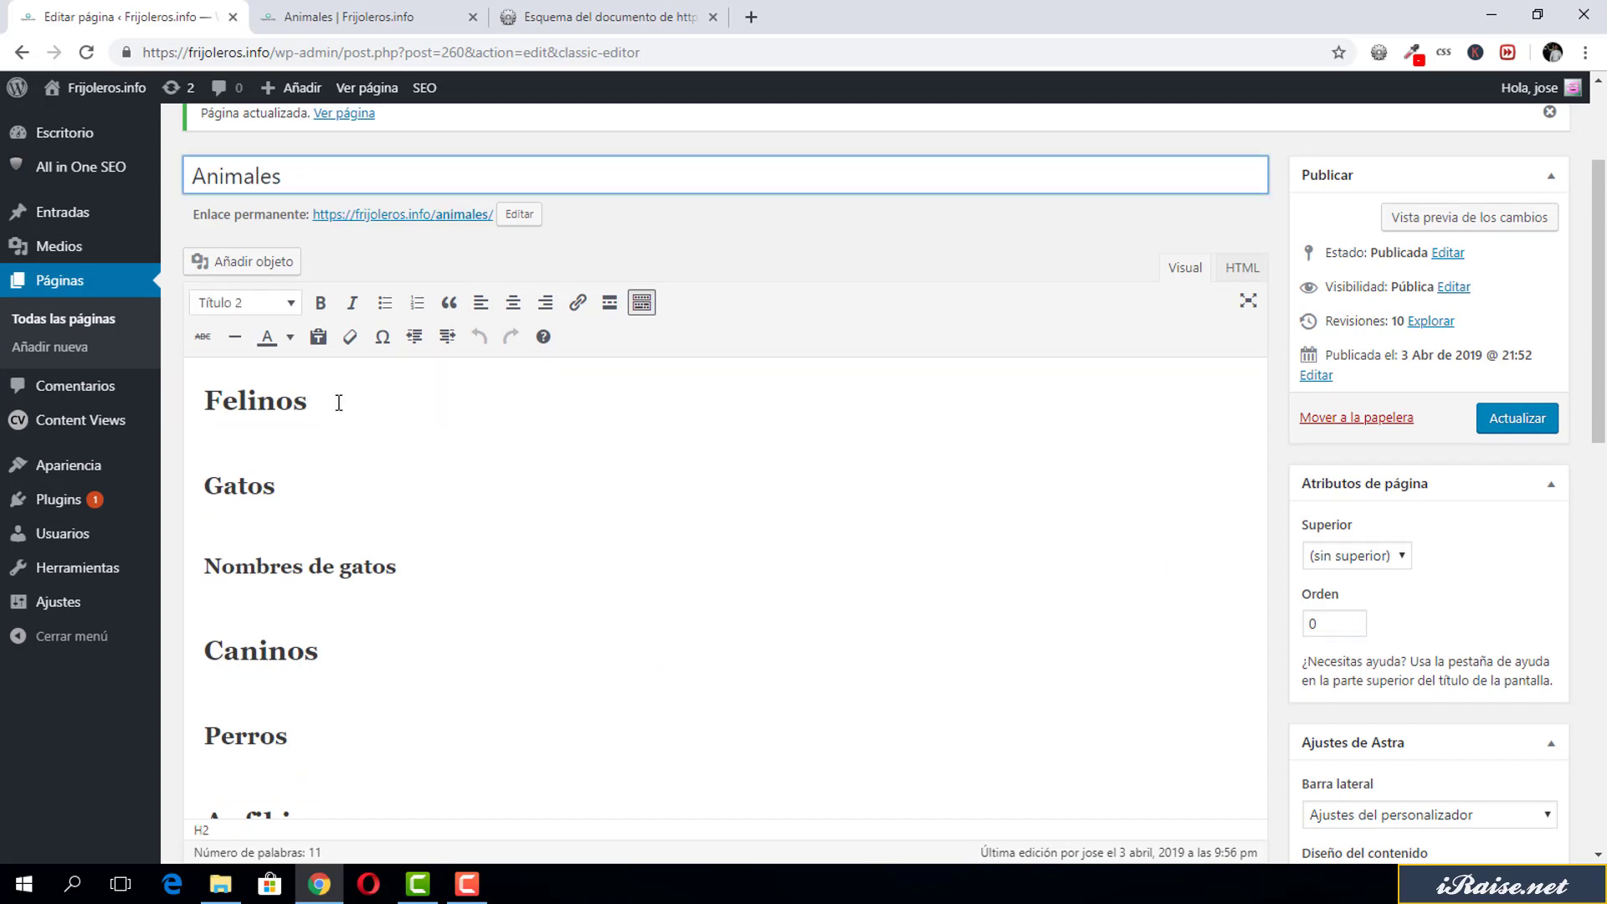
pyautogui.click(358, 433)
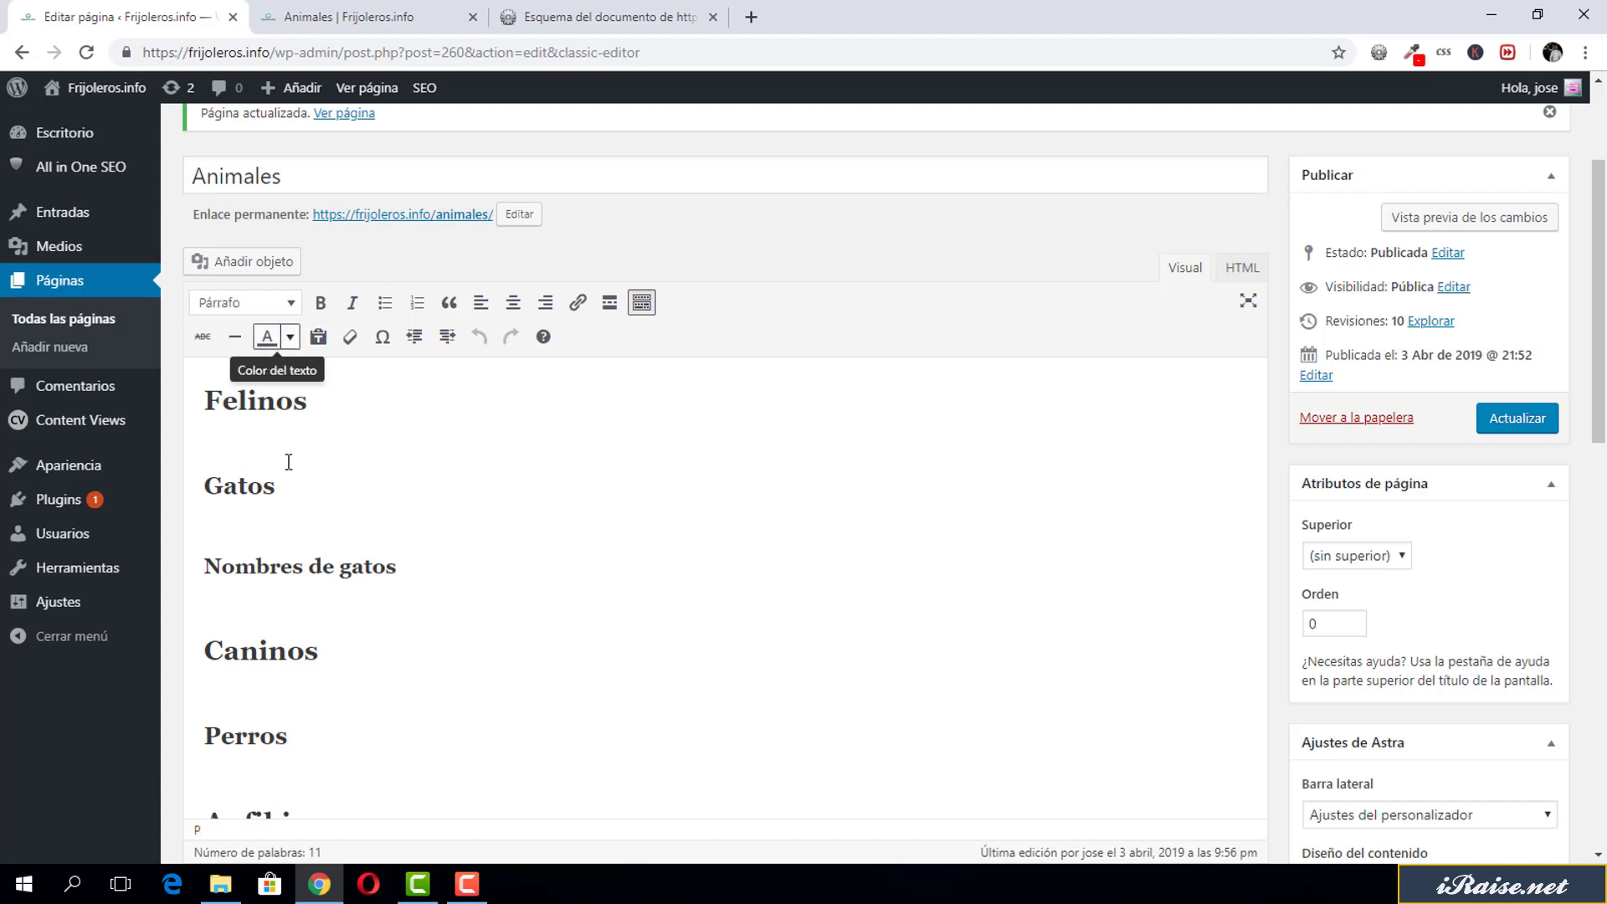
# Add the line "Lo que quieras es un h2" above "Felinos" as a Título 2 heading.
pyautogui.click(222, 400)
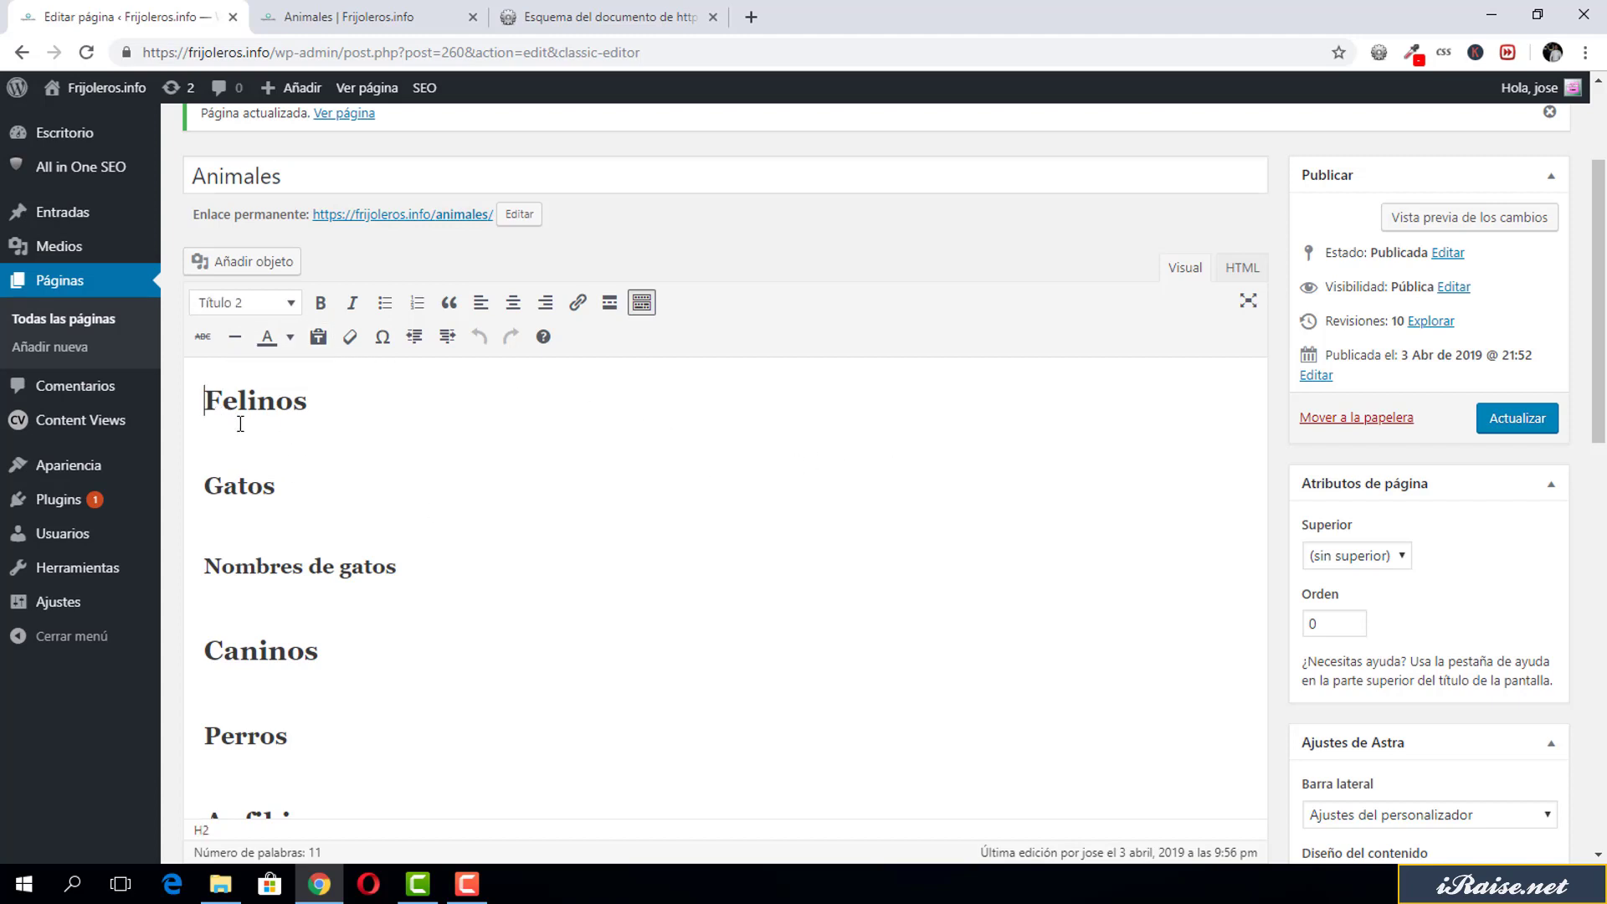
pyautogui.press('Return')
pyautogui.press('Up')
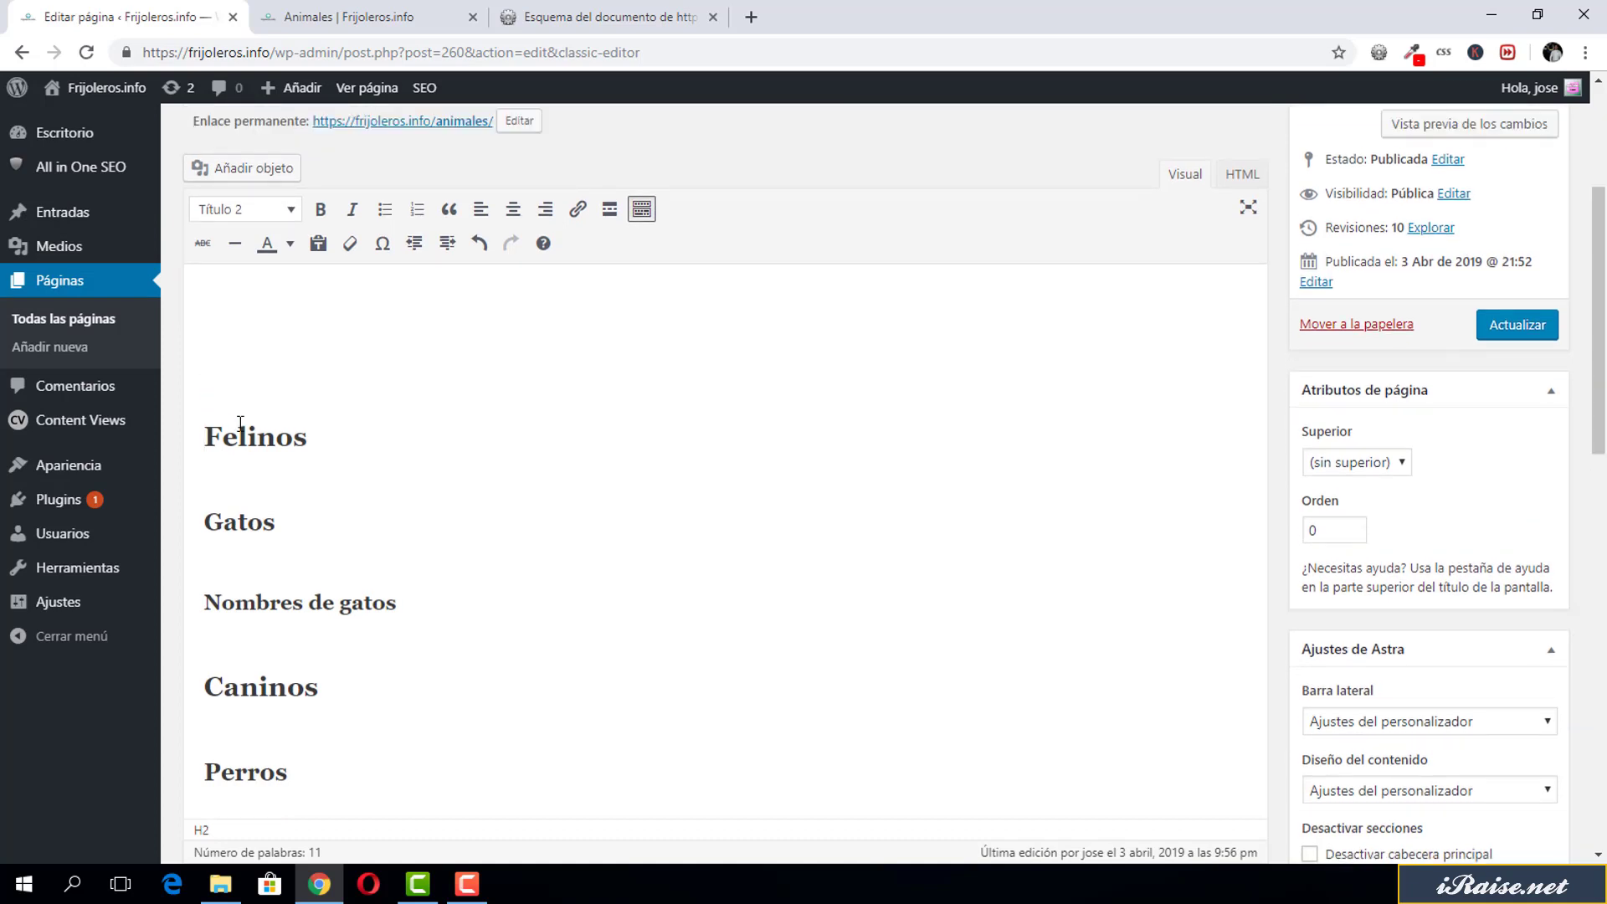
pyautogui.write('Lo que quieras')
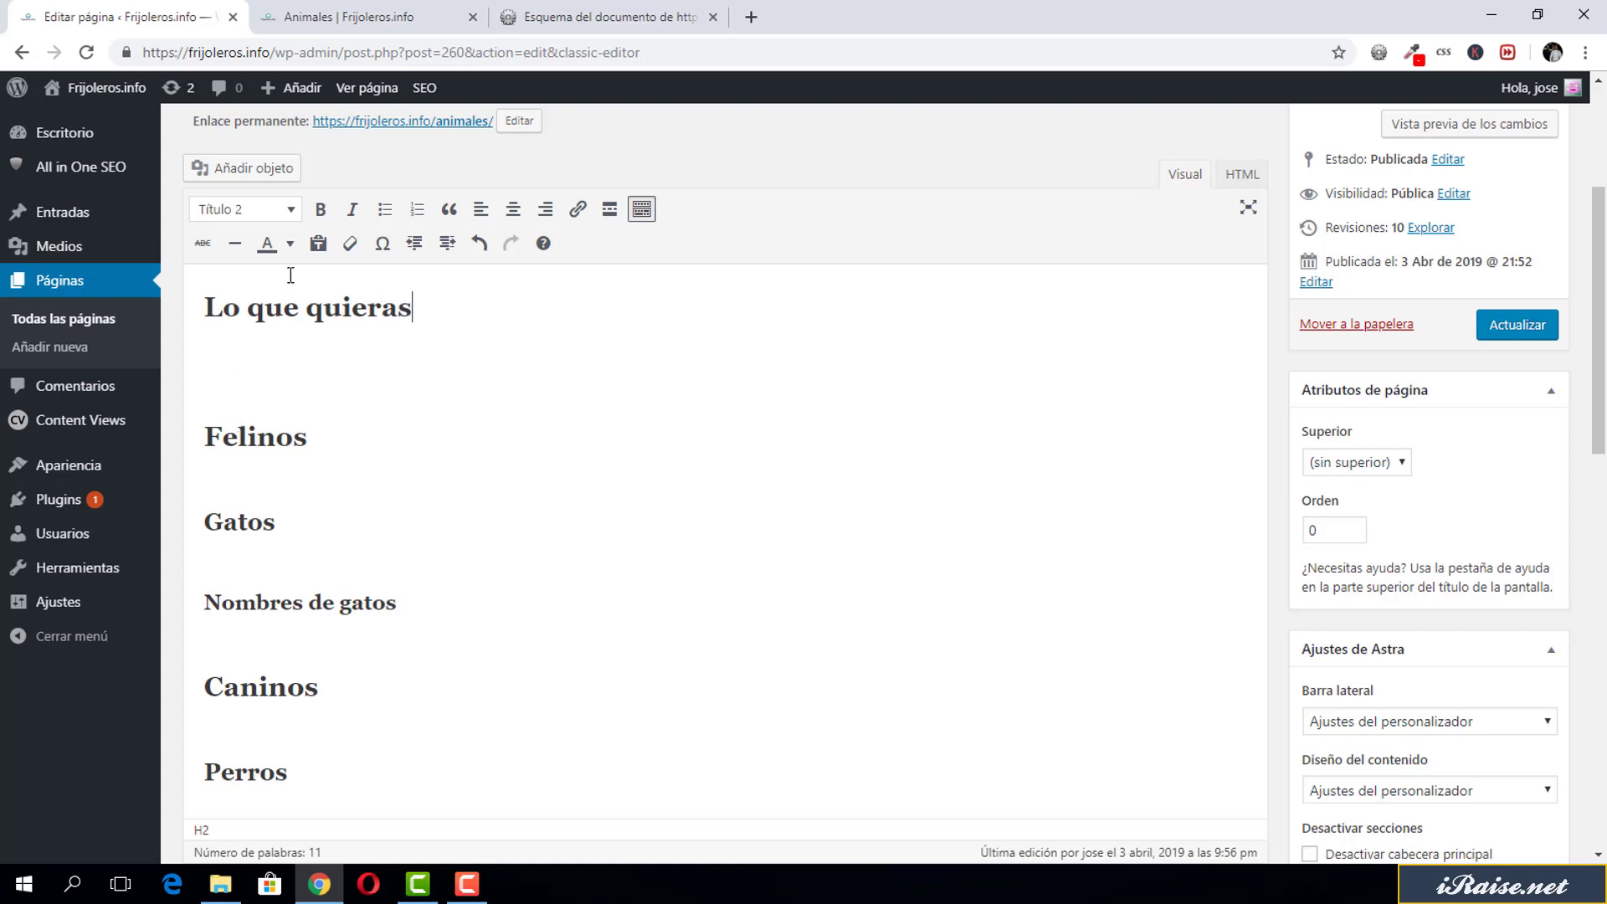
pyautogui.click(242, 210)
pyautogui.click(240, 324)
pyautogui.click(266, 310)
pyautogui.tripleClick(269, 313)
pyautogui.click(484, 318)
pyautogui.write('es un h2')
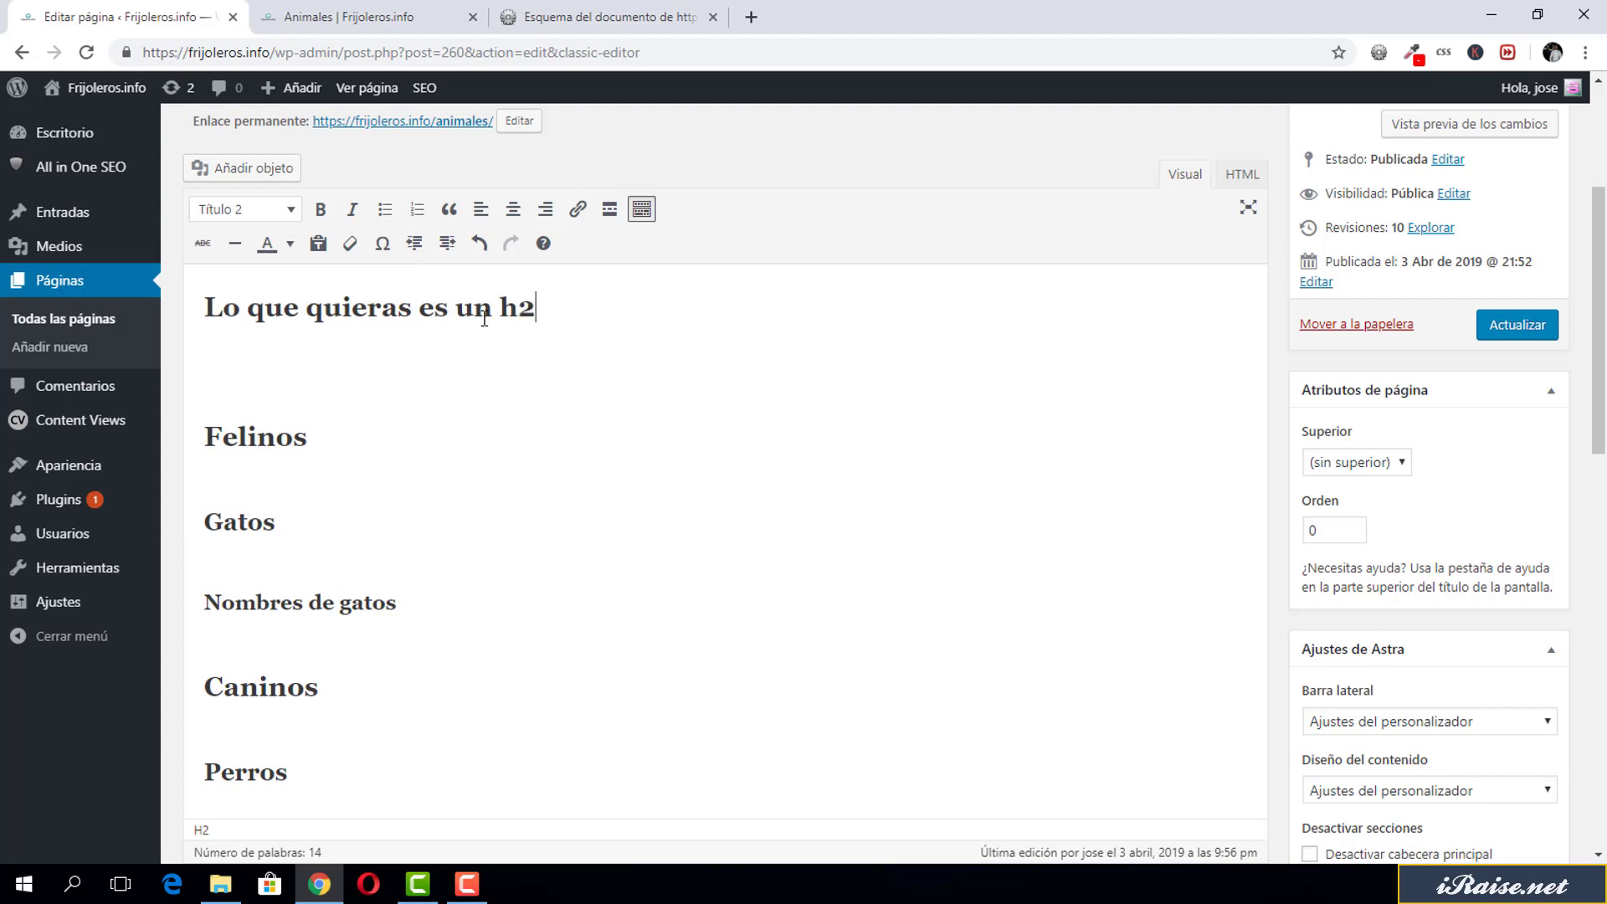
# Change the tags around "Lo que quieras es un h2" to h4 in the HTML source and return to the visual view.
pyautogui.click(1240, 175)
pyautogui.click(416, 245)
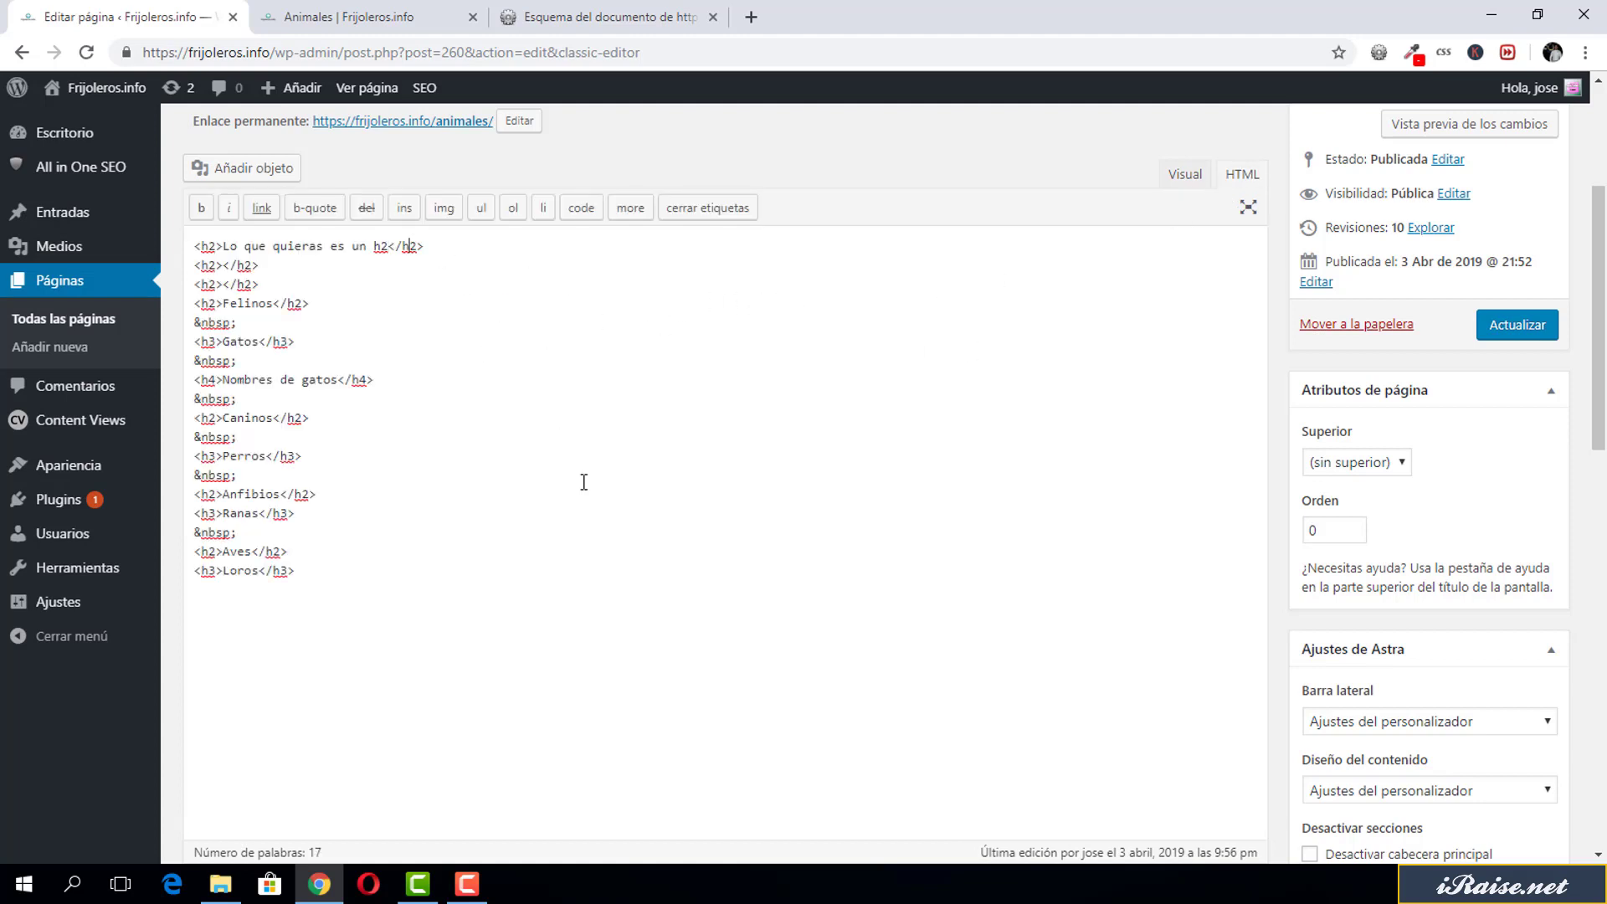
pyautogui.press('BackSpace')
pyautogui.write('4')
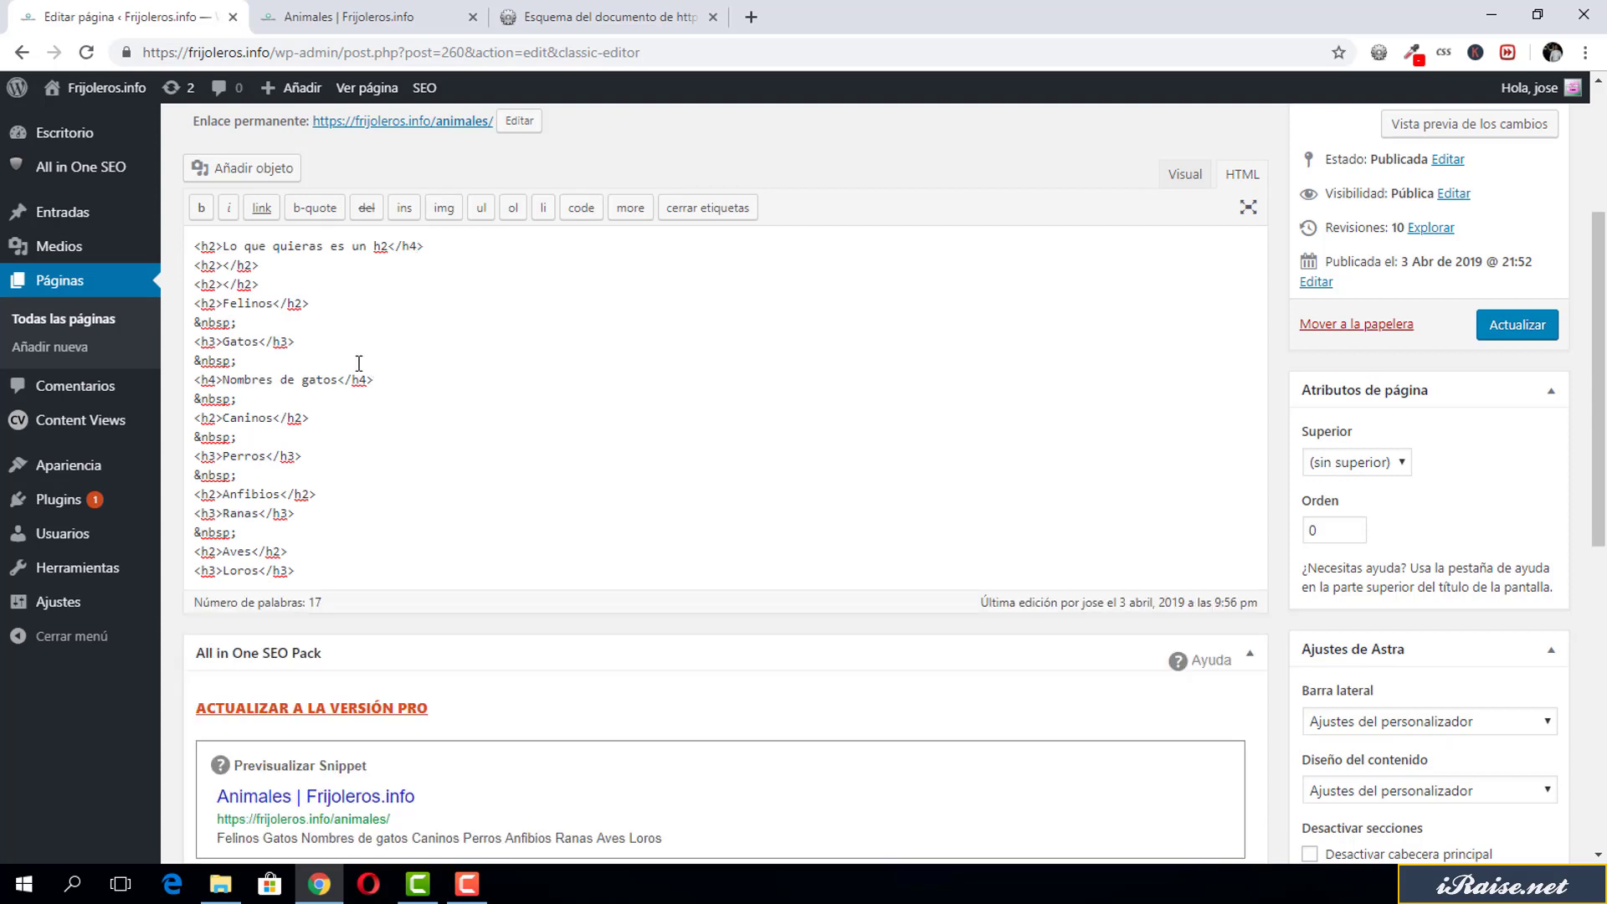
pyautogui.moveTo(215, 254); pyautogui.dragTo(208, 247)
pyautogui.click(1184, 174)
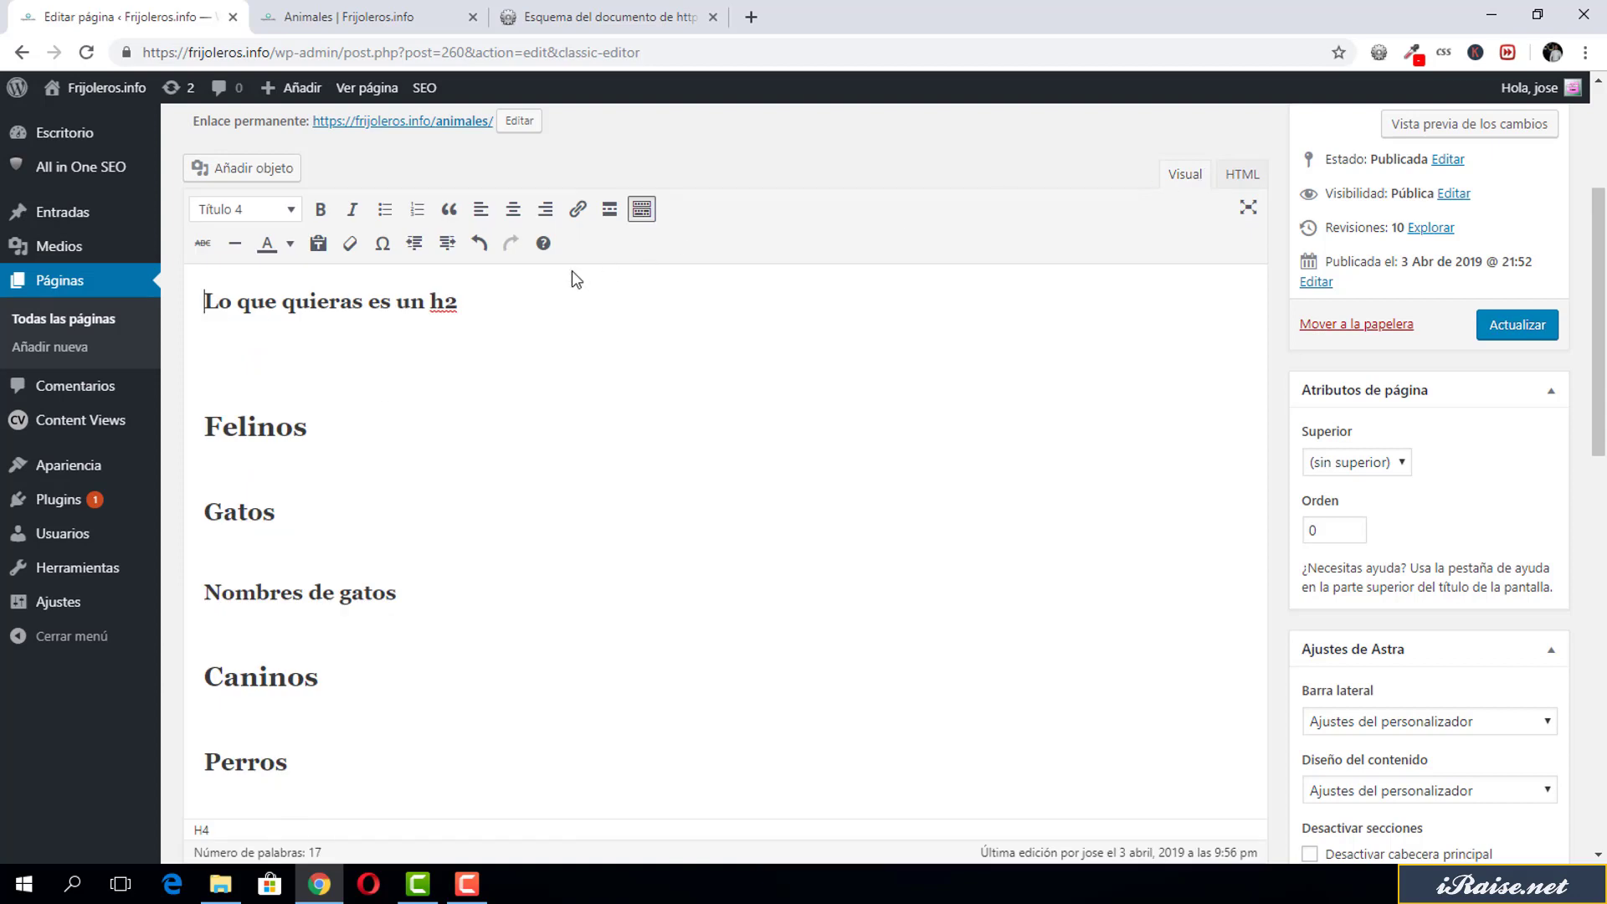
# Format the heading "Lo que quieras es un h2" as Título 2.
pyautogui.tripleClick(444, 301)
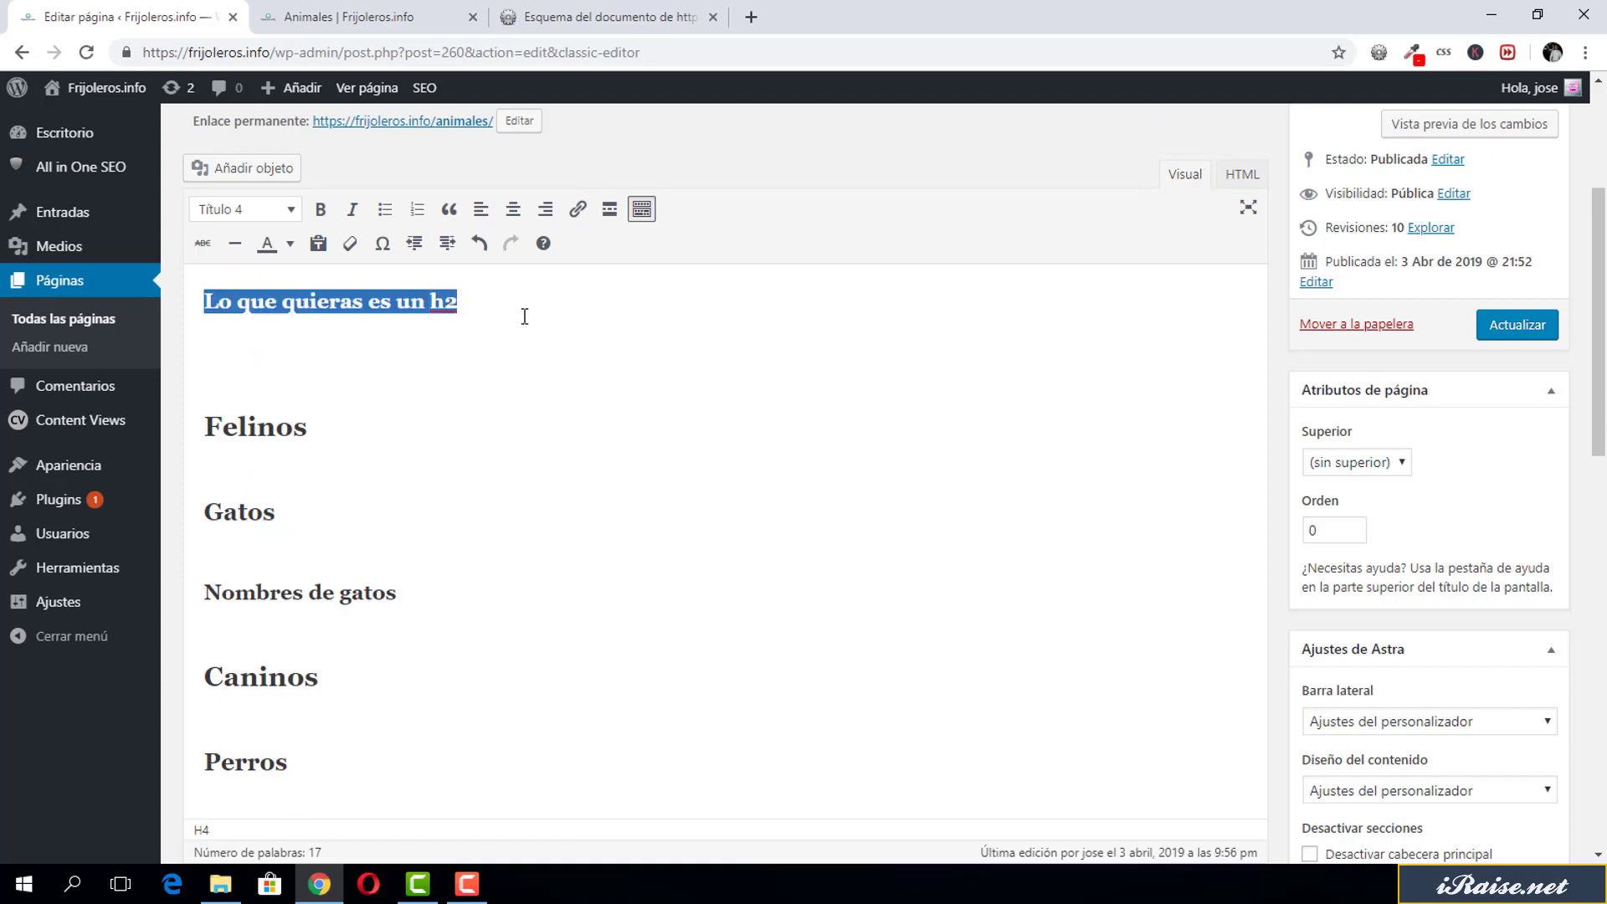
pyautogui.click(410, 301)
pyautogui.click(251, 209)
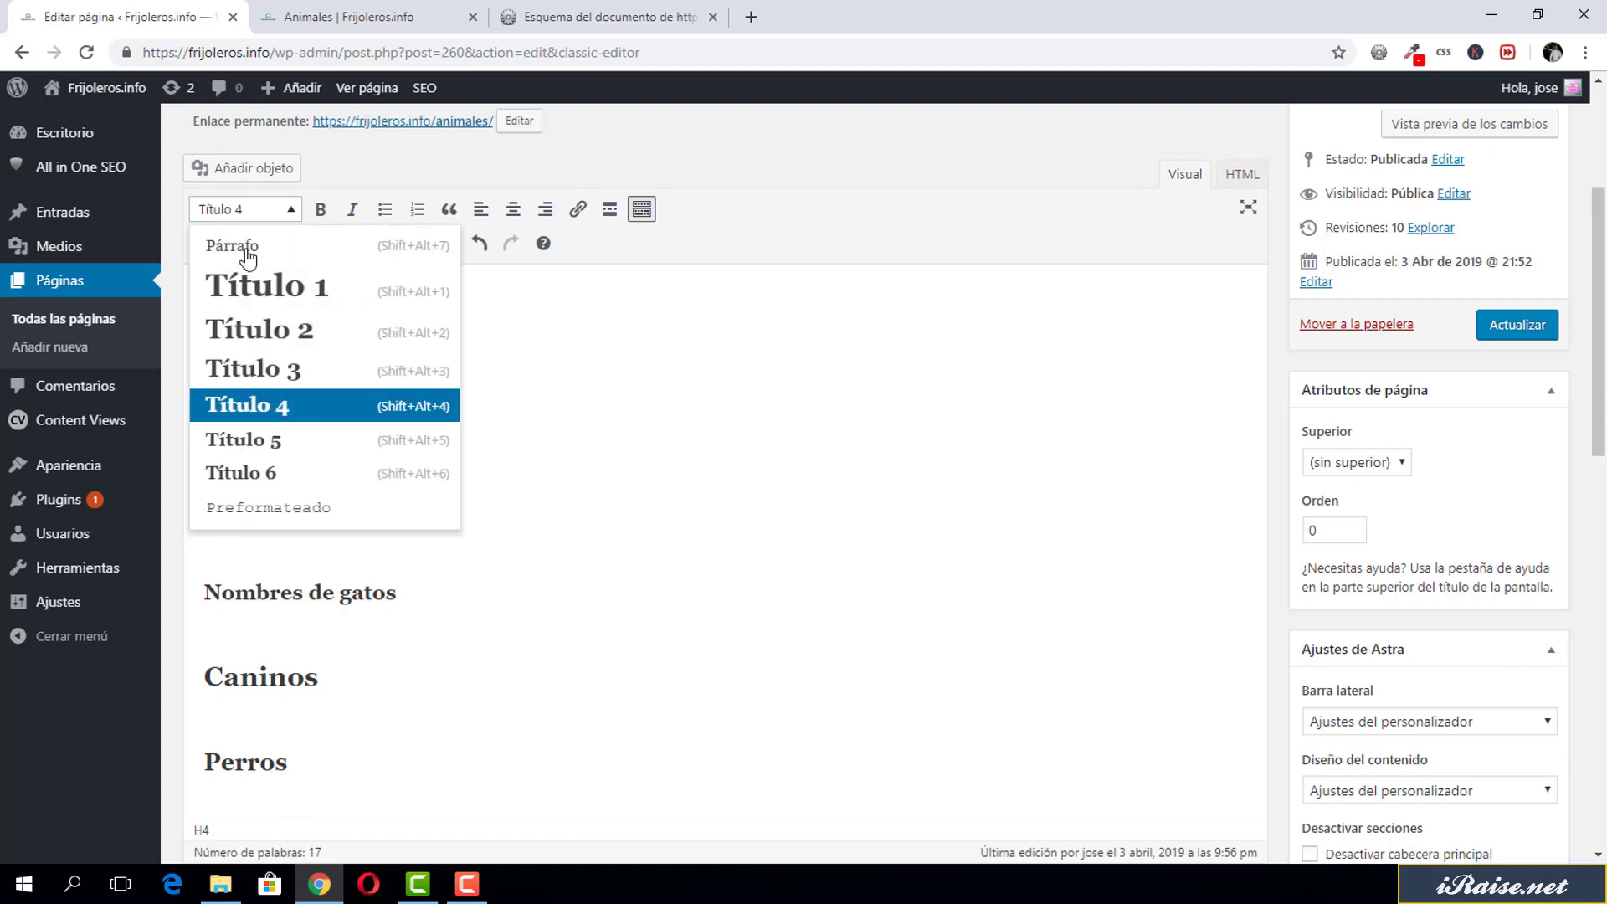
pyautogui.click(269, 330)
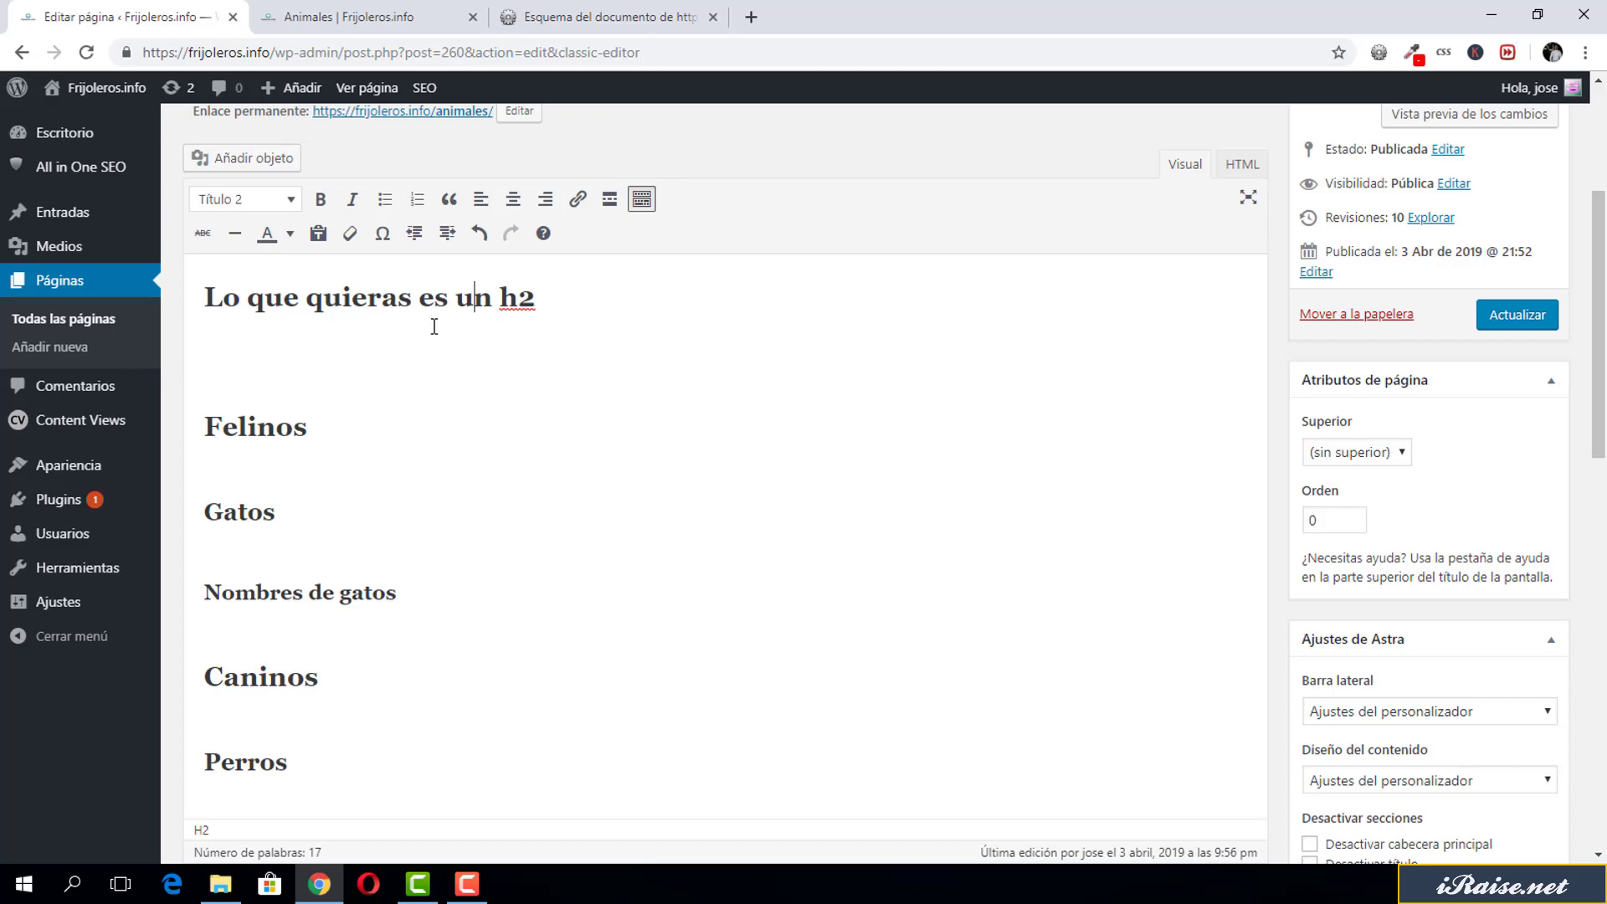
pyautogui.doubleClick(479, 310)
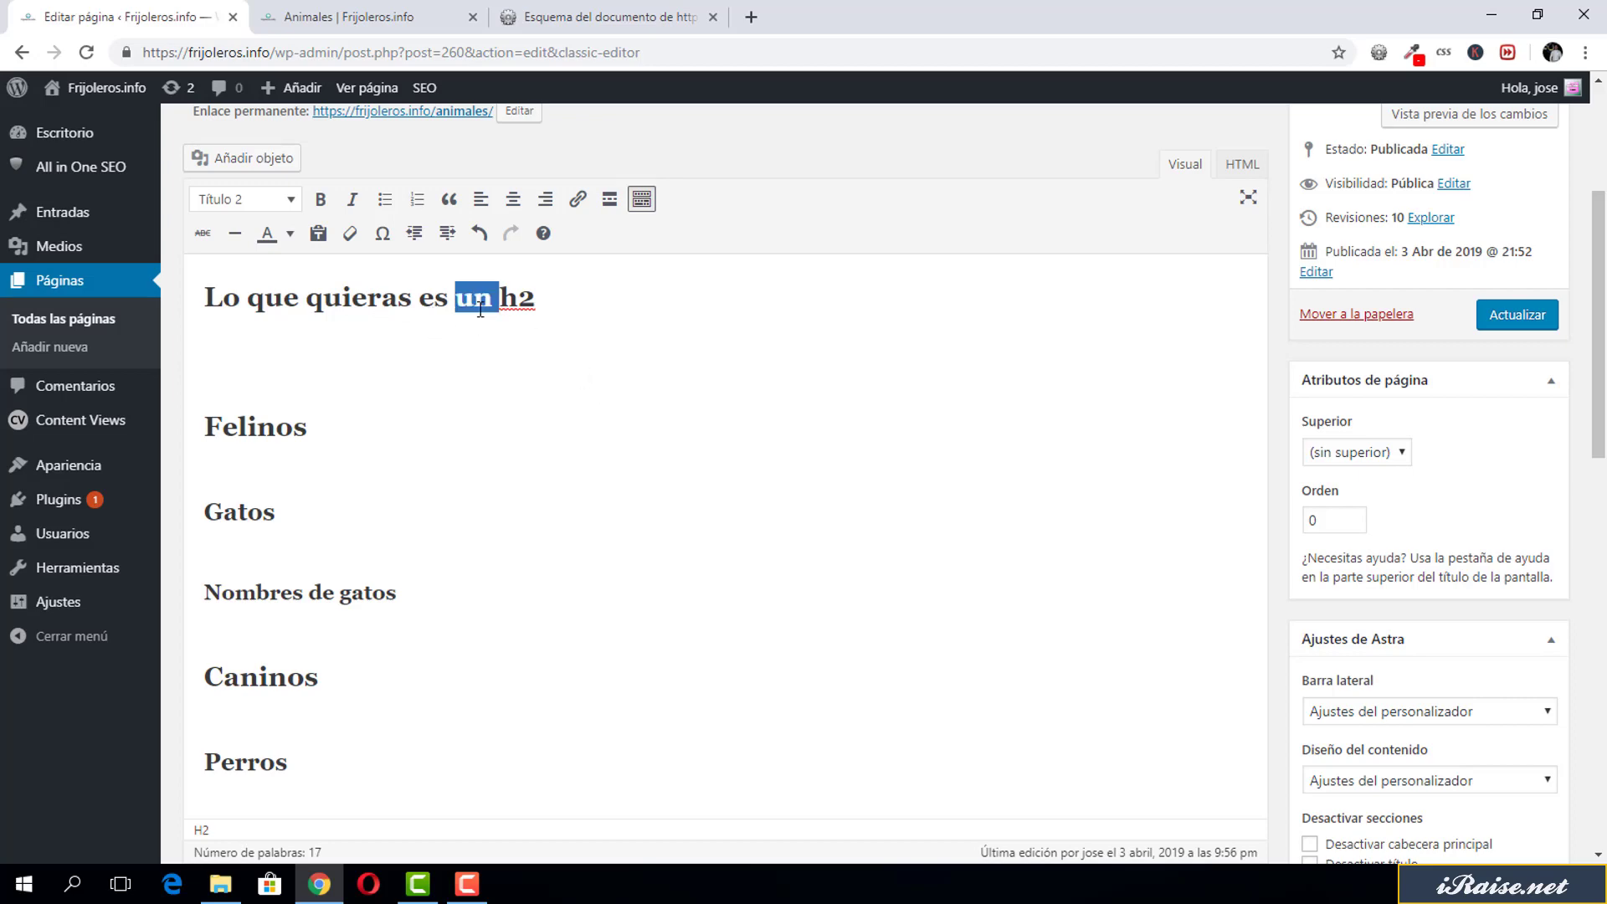
# Delete all the content of the page body.
pyautogui.scroll(-6, 479, 309)
pyautogui.moveTo(455, 505); pyautogui.dragTo(259, 442)
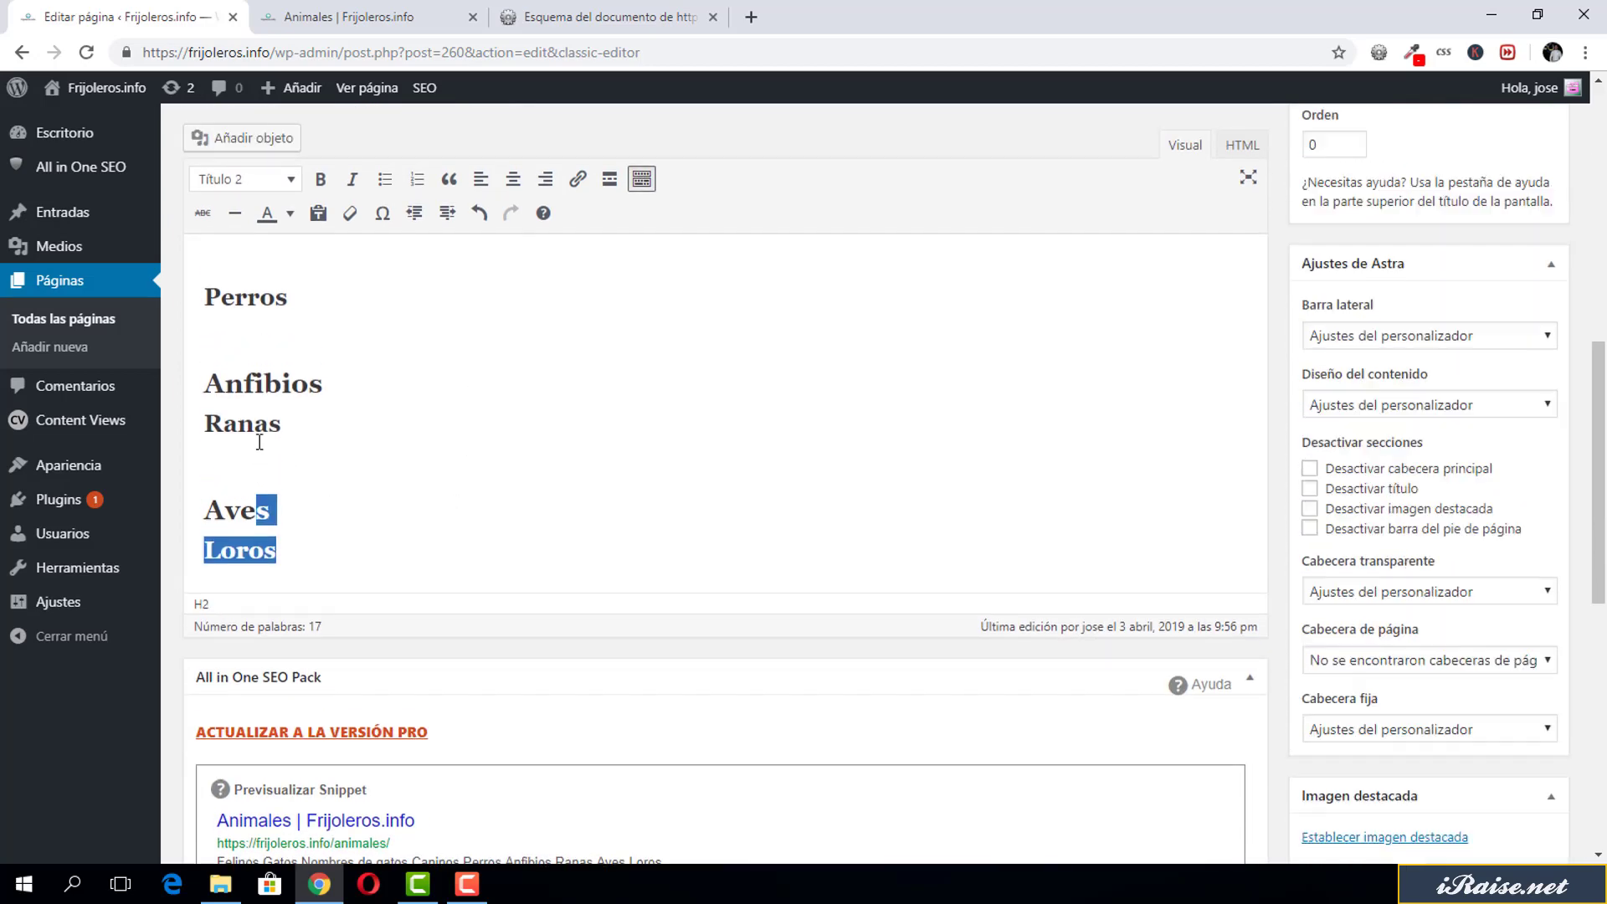
pyautogui.scroll(10, 260, 442)
pyautogui.hotkey('ctrl', 'a')
pyautogui.scroll(-2, 709, 624)
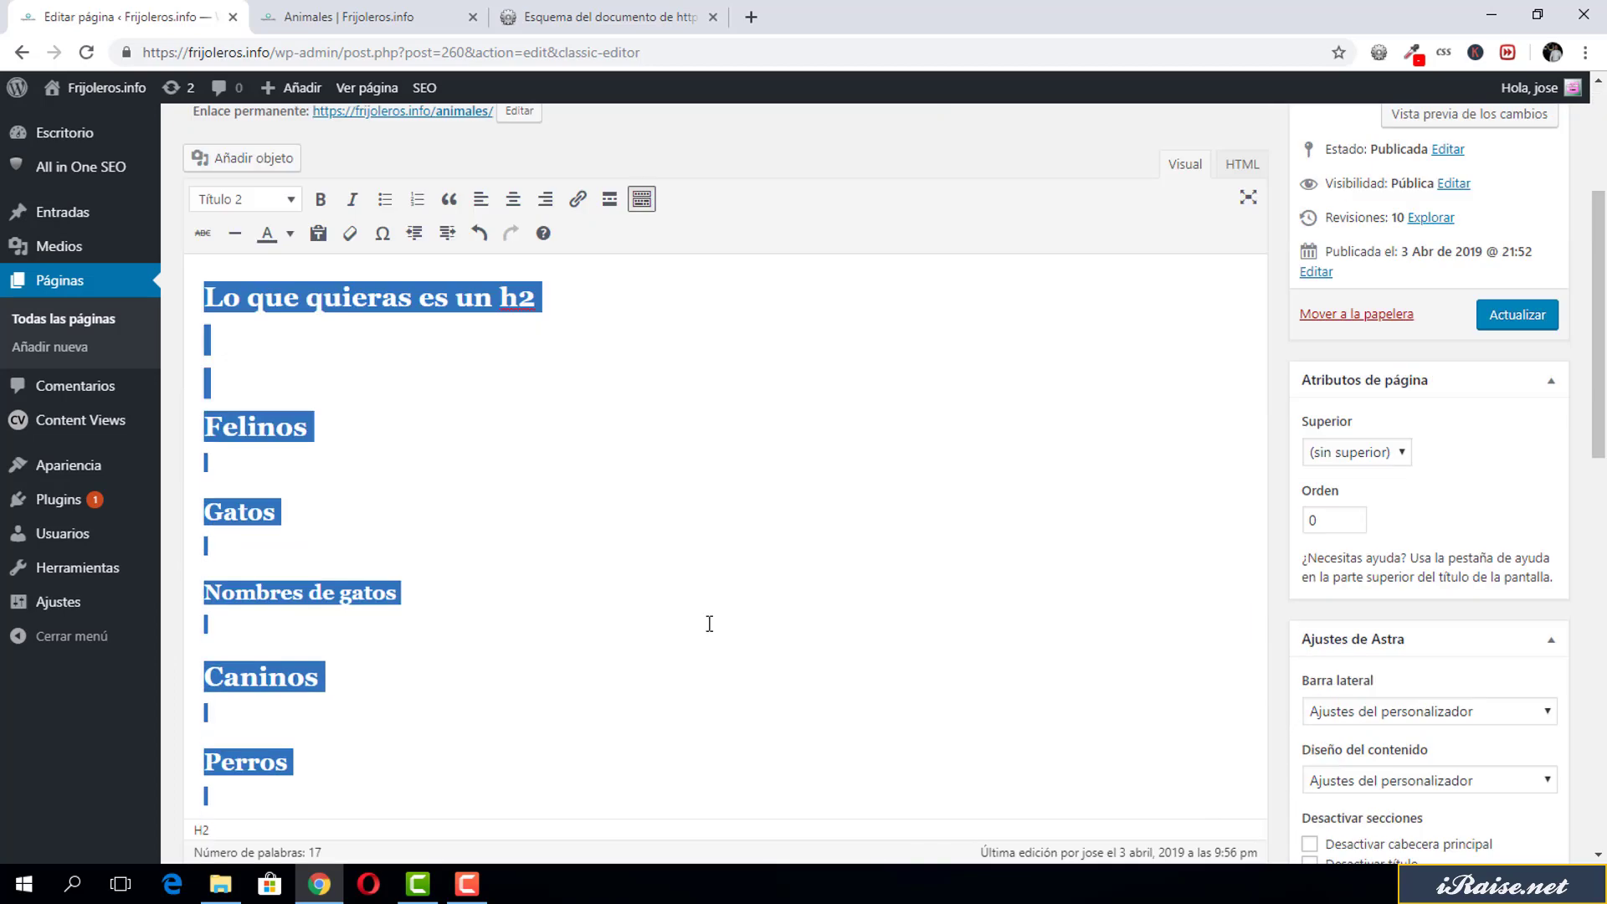
pyautogui.press('BackSpace')
pyautogui.scroll(3, 709, 623)
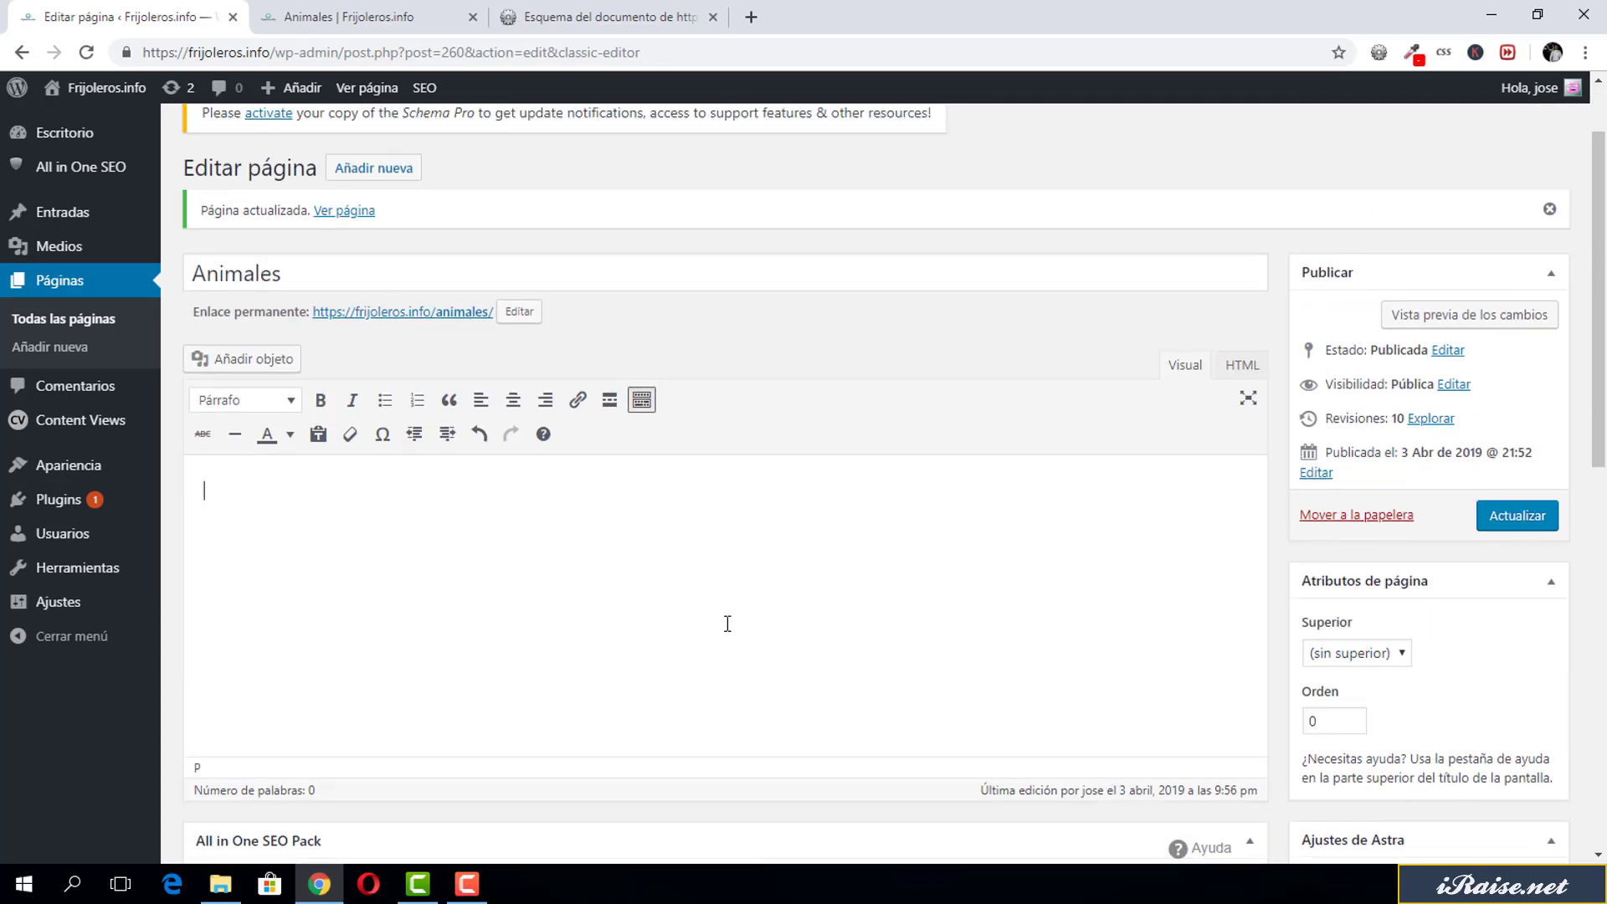
# Enter two empty bracket pairs, "<><>", in the HTML source of the page.
pyautogui.click(1250, 367)
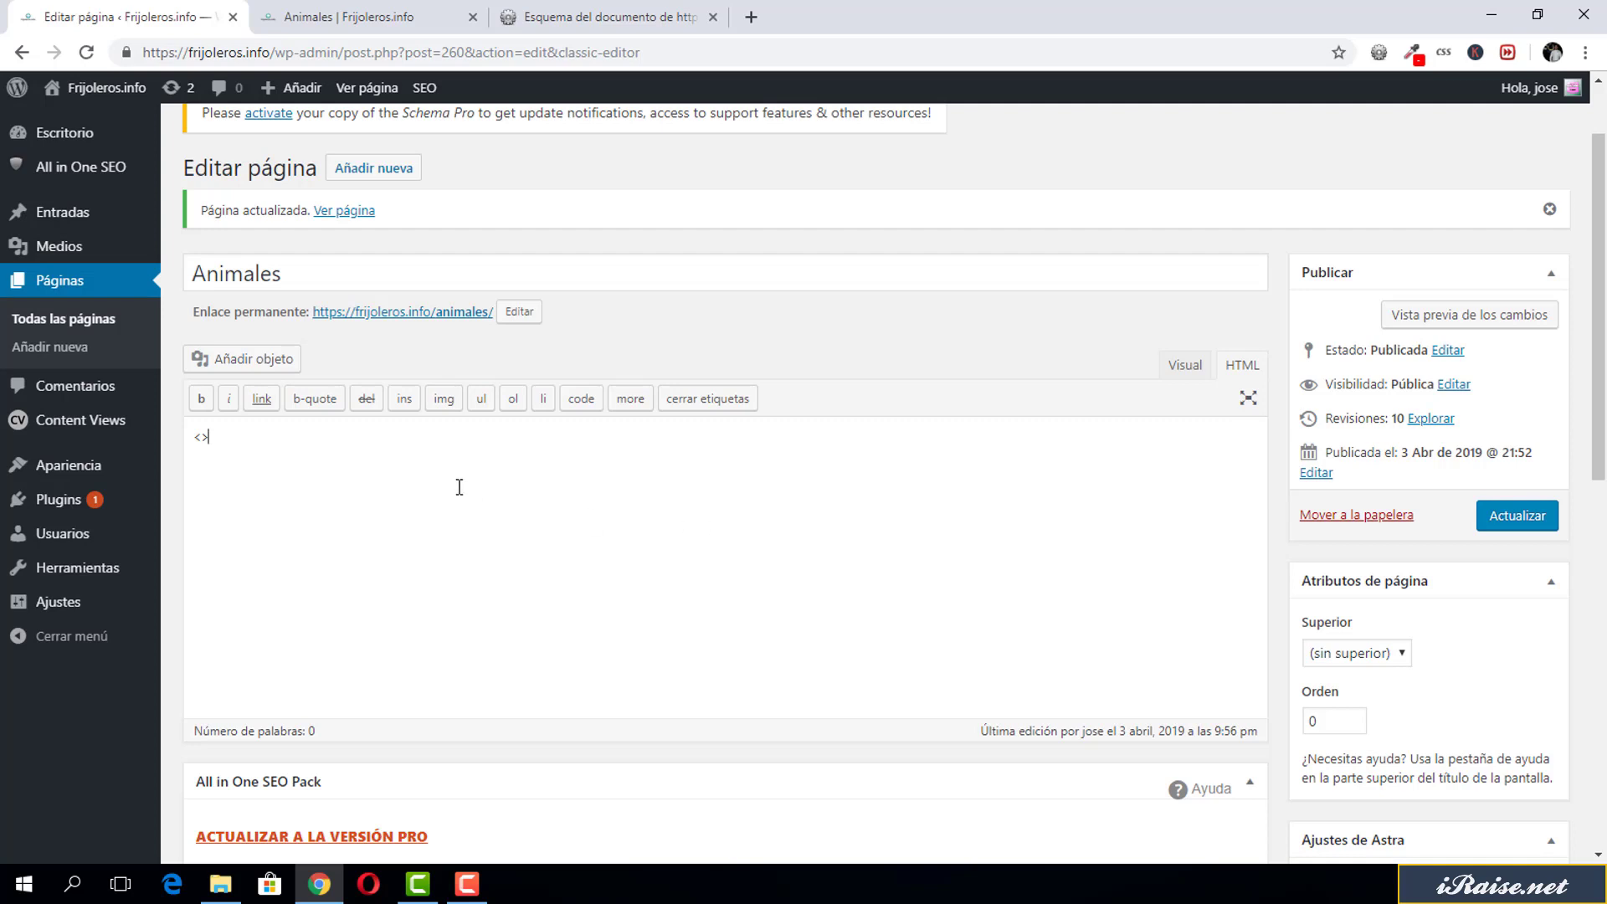
pyautogui.moveTo(240, 455); pyautogui.dragTo(194, 456)
pyautogui.hotkey('ctrl', 'c')
pyautogui.click(247, 461)
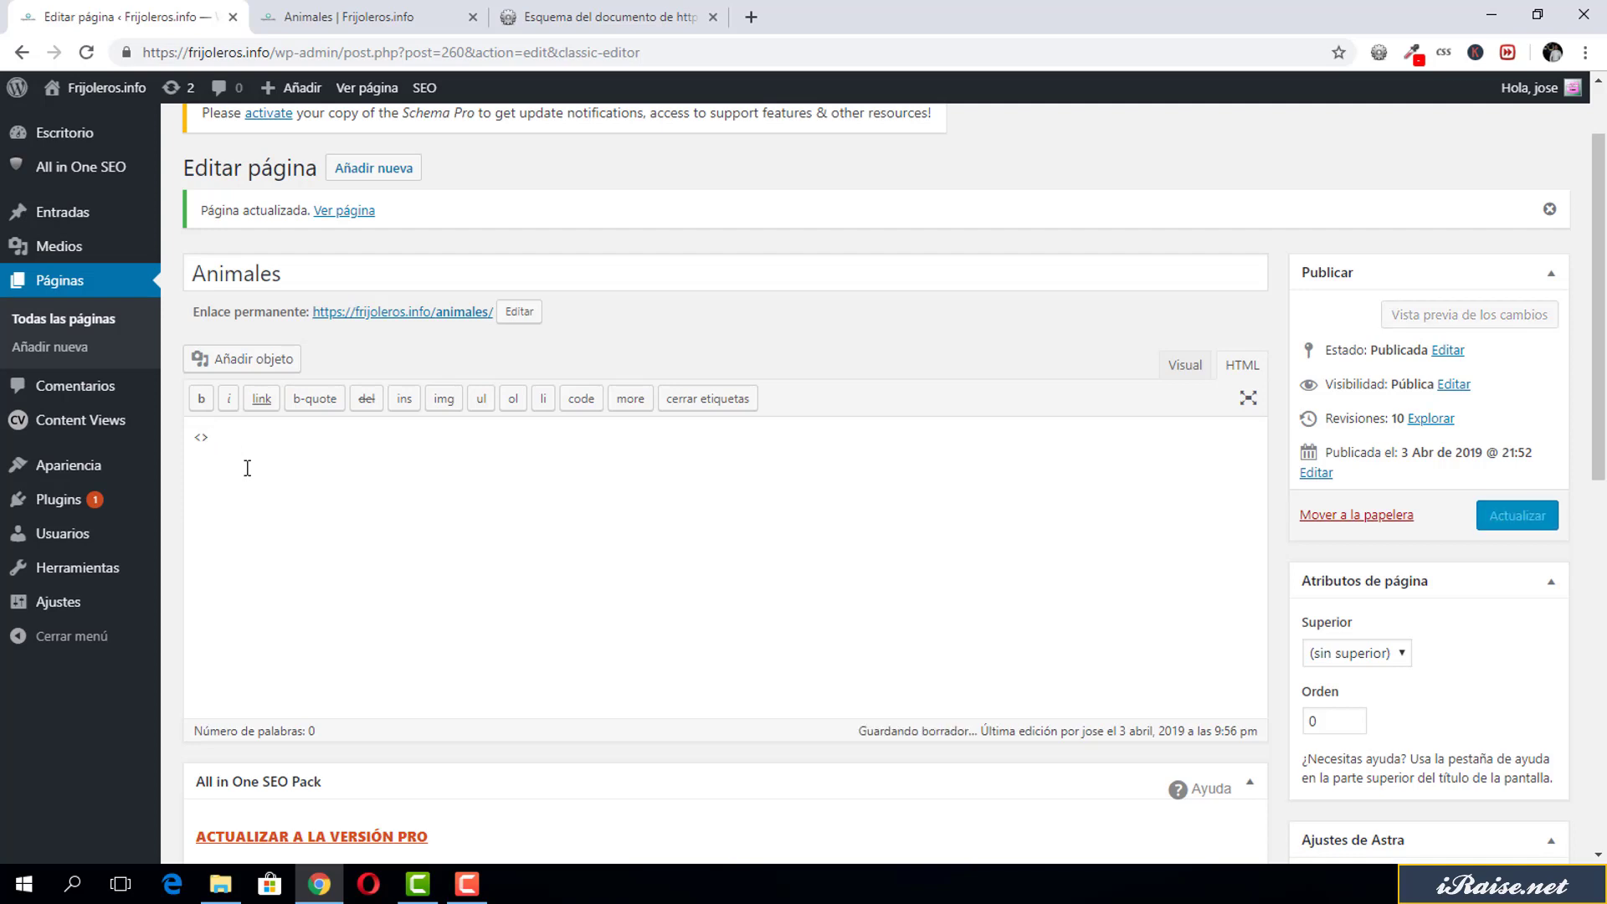
pyautogui.hotkey('ctrl', 'v')
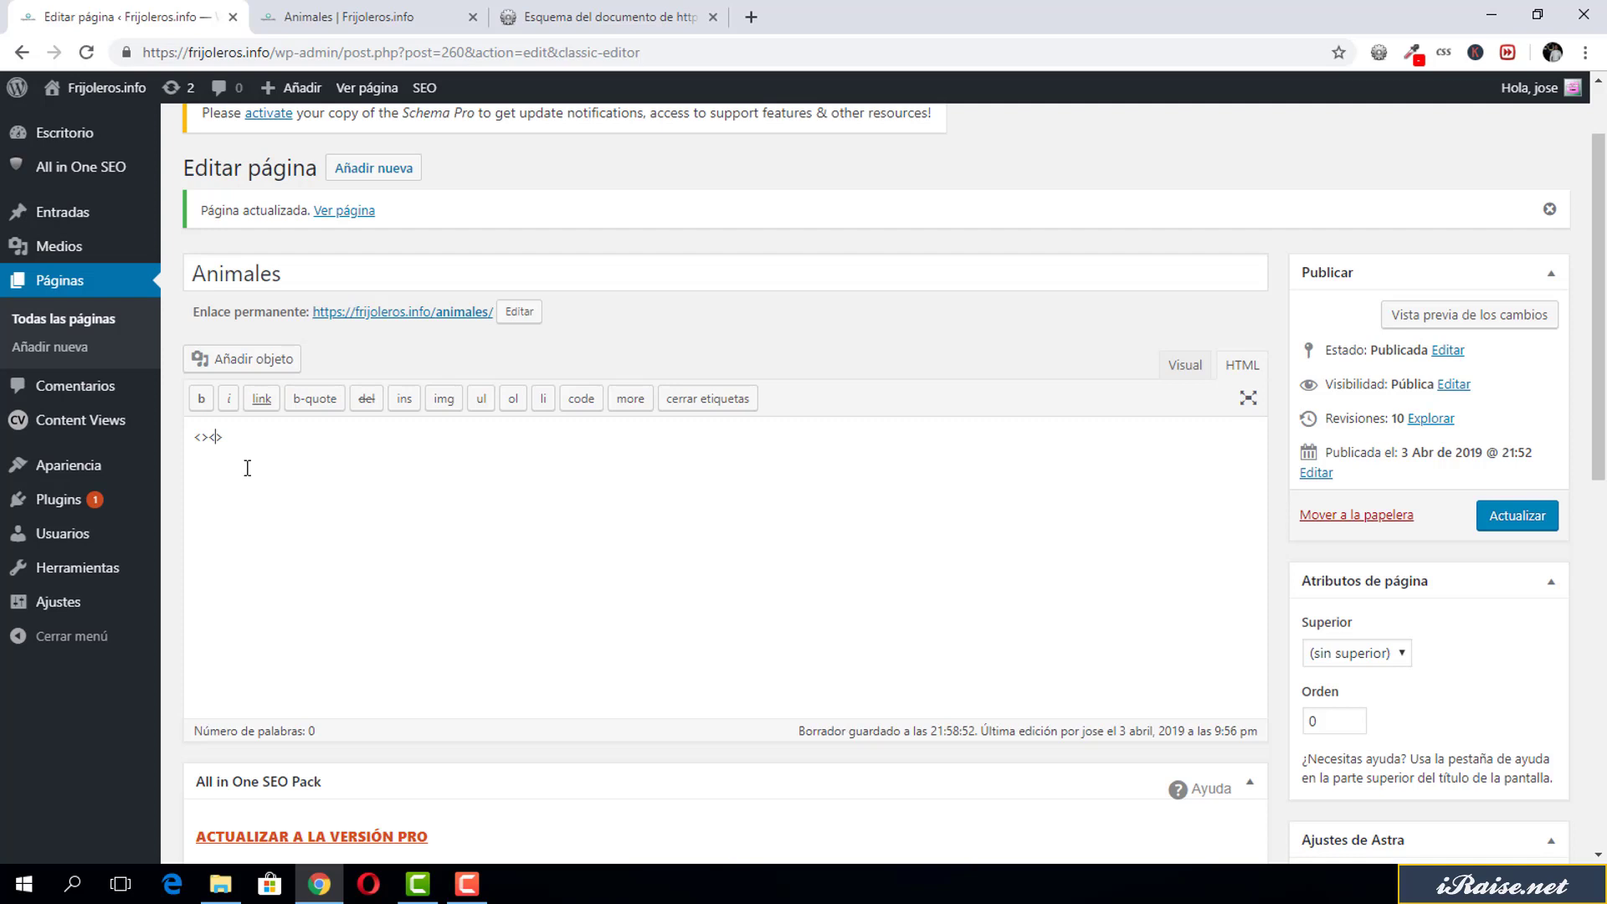
# Complete the brackets into "<h1>Hola</h1>", check the heading in the visual view and return to the HTML source.
pyautogui.press('Left')
pyautogui.write('/')
pyautogui.write('Hola')
pyautogui.press('Left')
pyautogui.press('Left')
pyautogui.press('Left')
pyautogui.write('h1')
pyautogui.write('h1')
pyautogui.press('Delete')
pyautogui.click(1184, 365)
pyautogui.click(1241, 365)
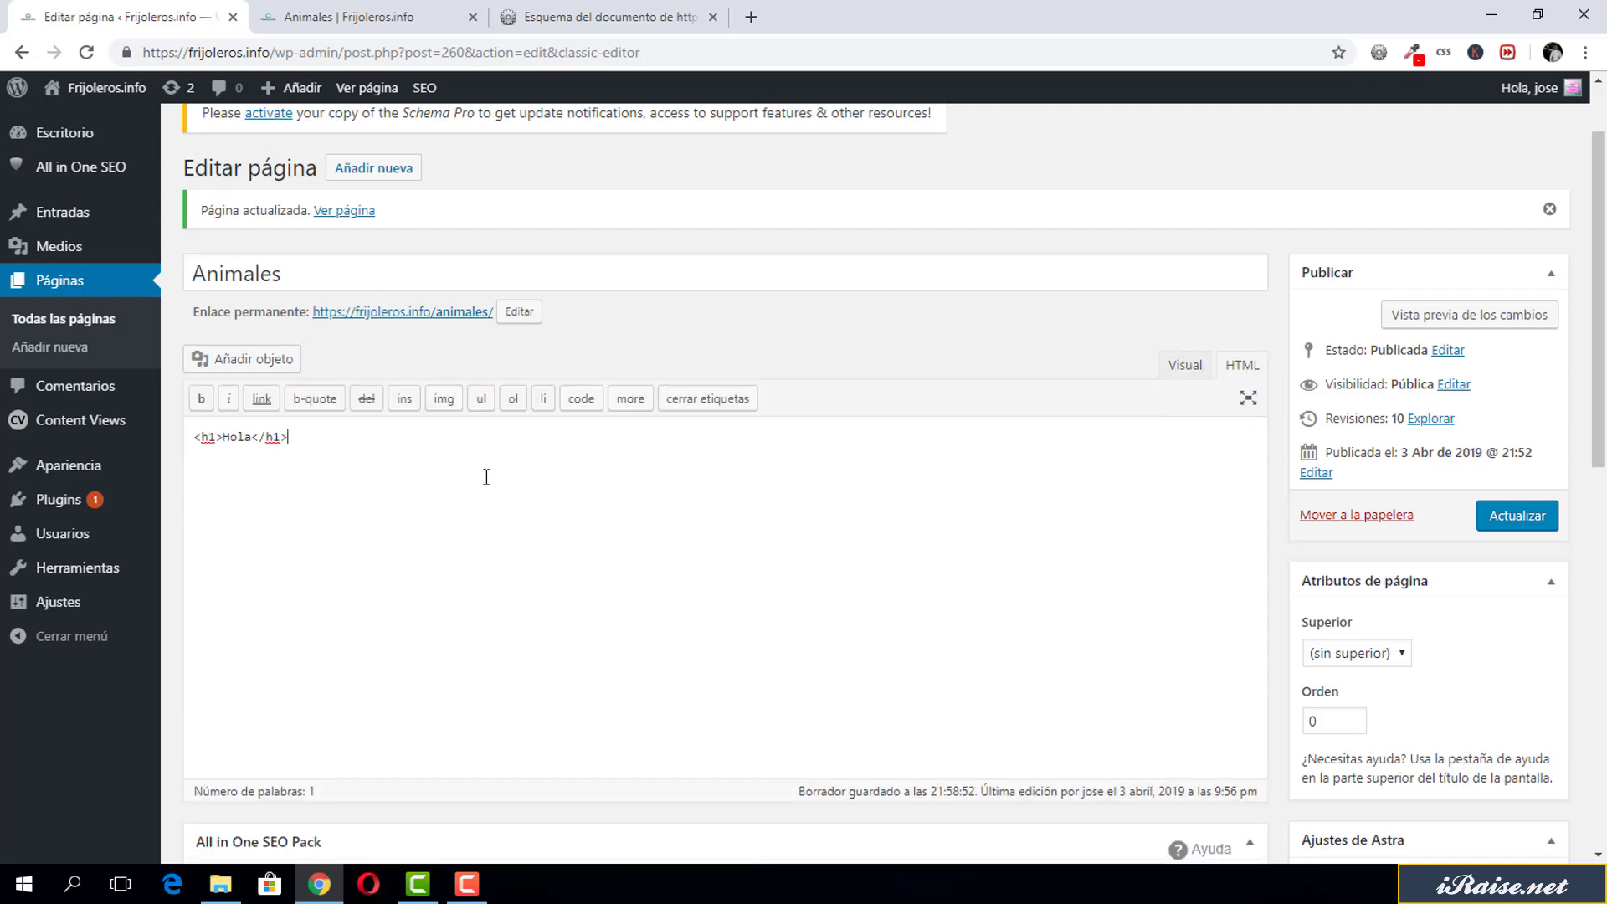
# Change the opening and closing tags of "Hola" to h6 and show the result in the visual view.
pyautogui.click(206, 436)
pyautogui.press('Delete')
pyautogui.write('6')
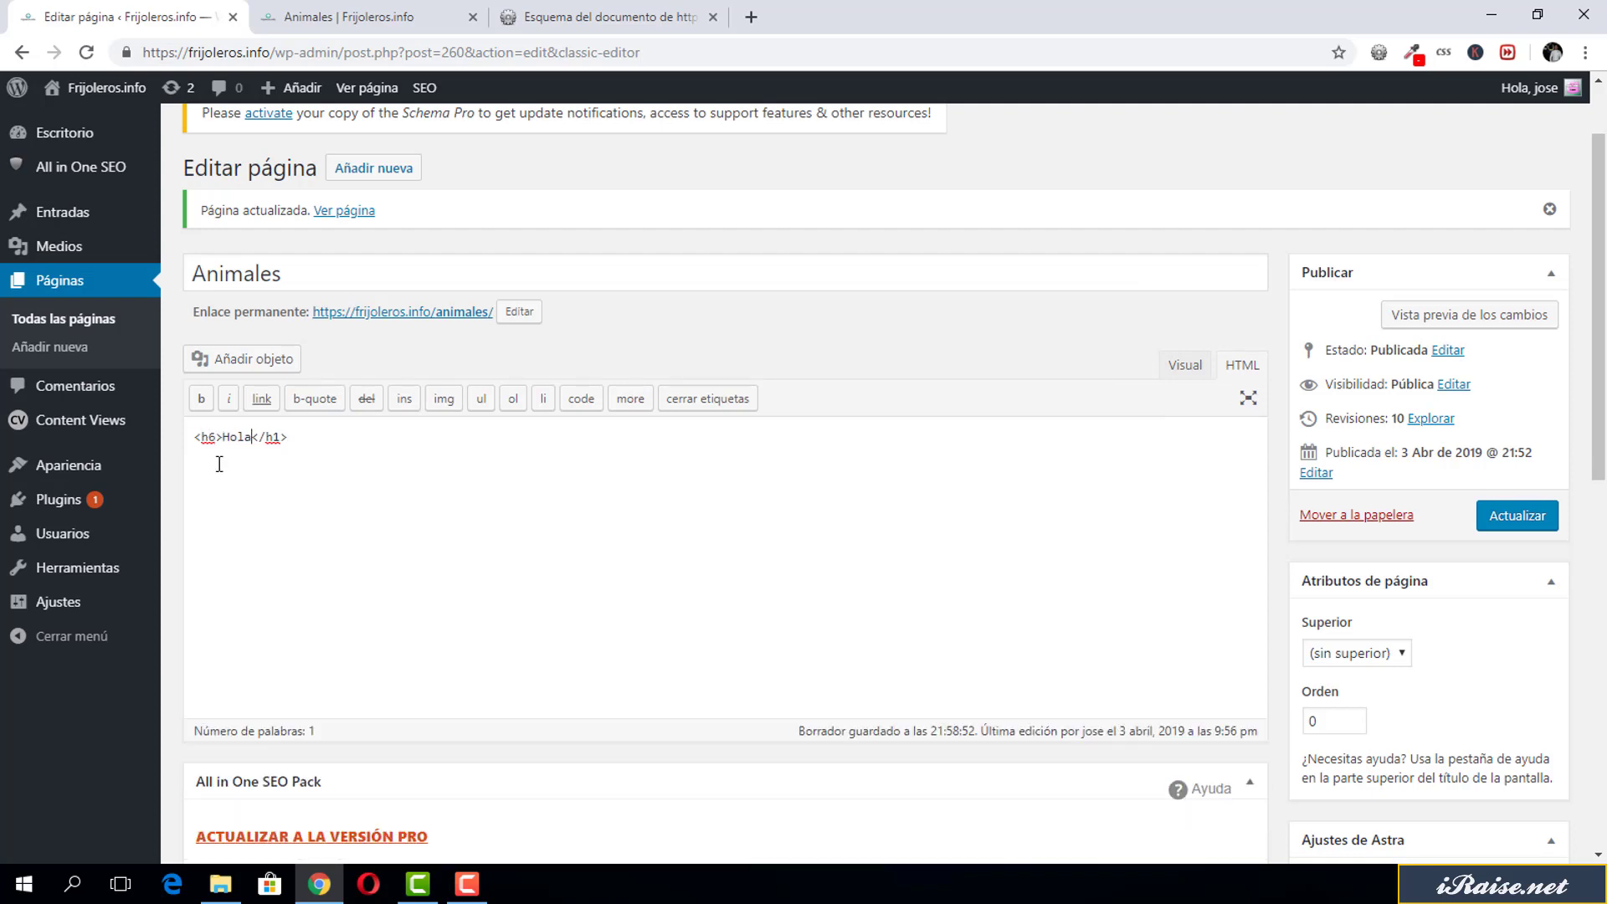
pyautogui.press('End')
pyautogui.press('Left')
pyautogui.press('BackSpace')
pyautogui.write('6')
pyautogui.click(1185, 366)
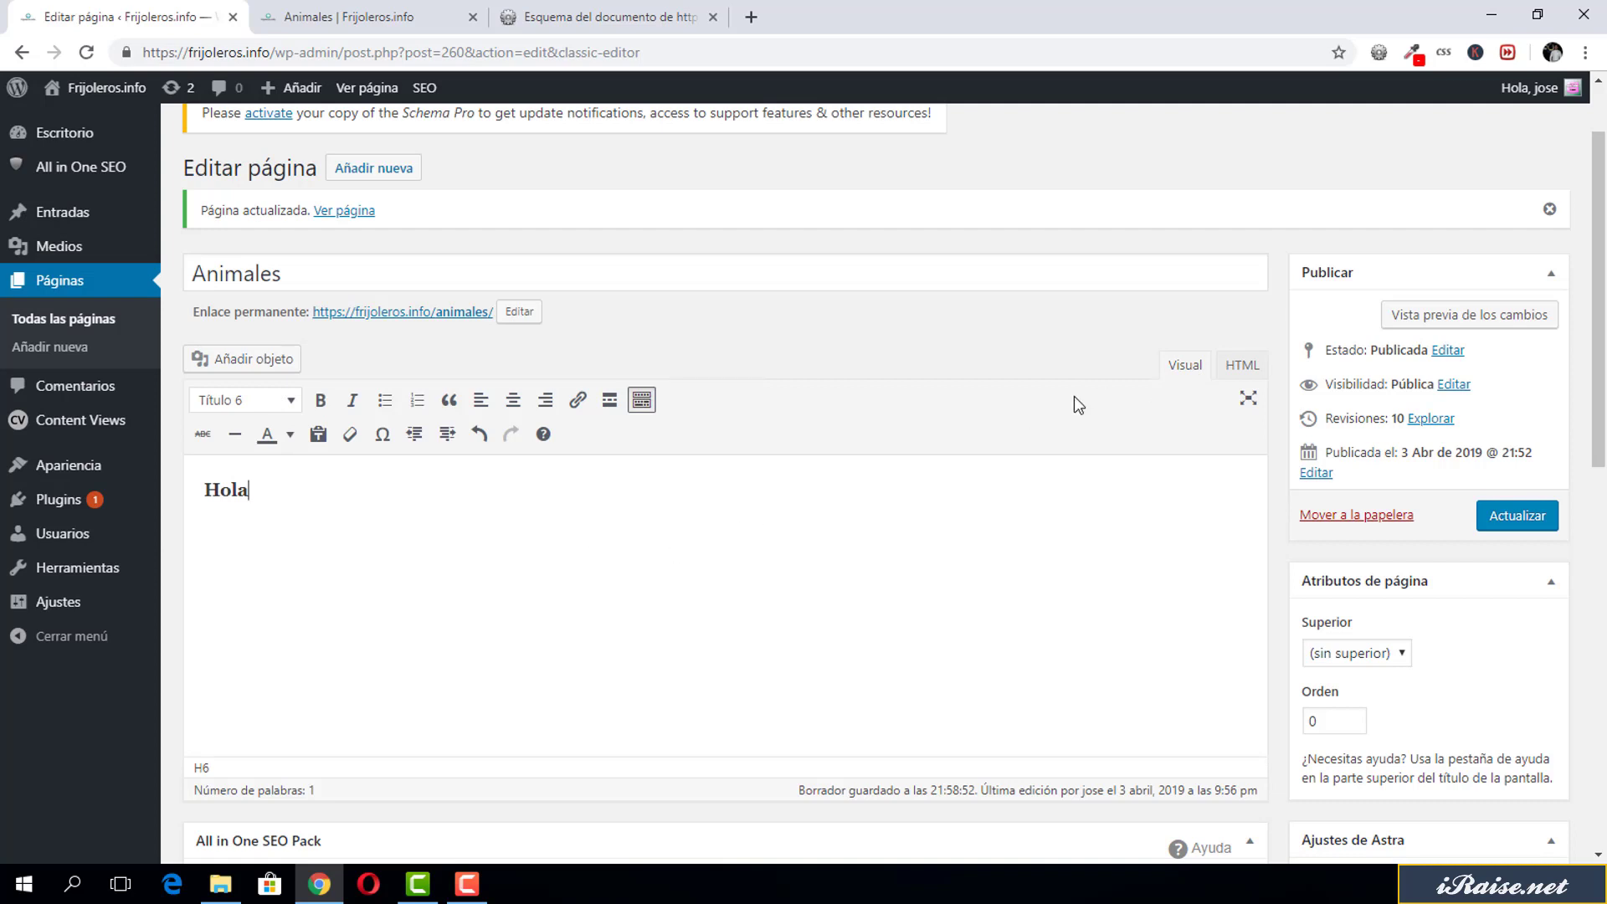
# Delete the "Hola" heading from the HTML source and return to the visual view.
pyautogui.click(1224, 377)
pyautogui.moveTo(509, 485); pyautogui.dragTo(189, 471)
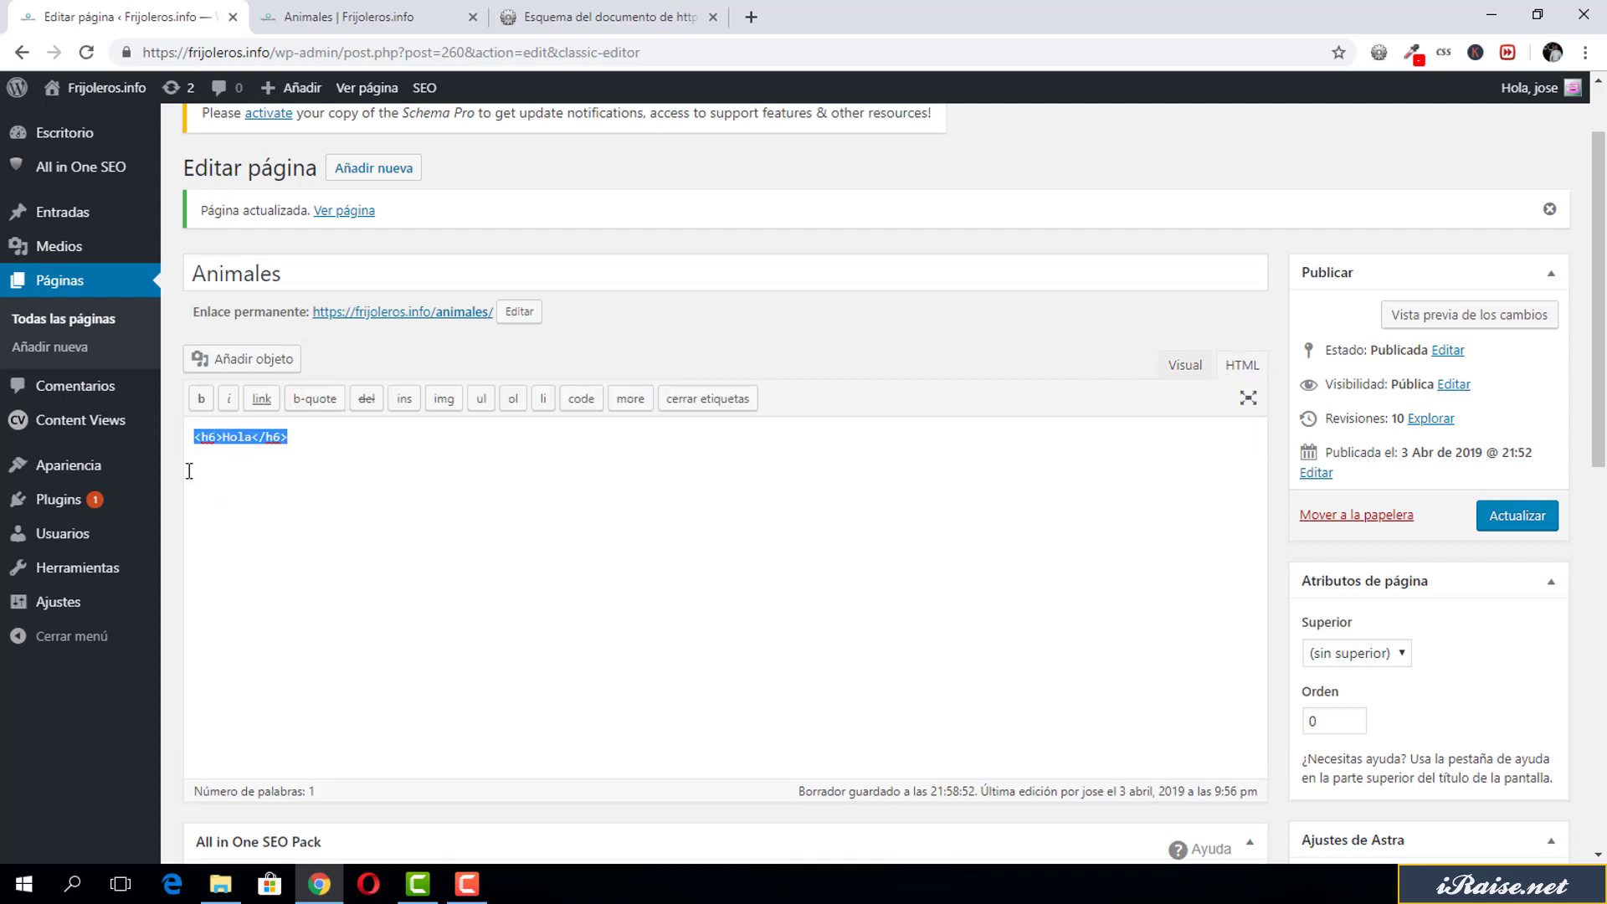
pyautogui.press('Delete')
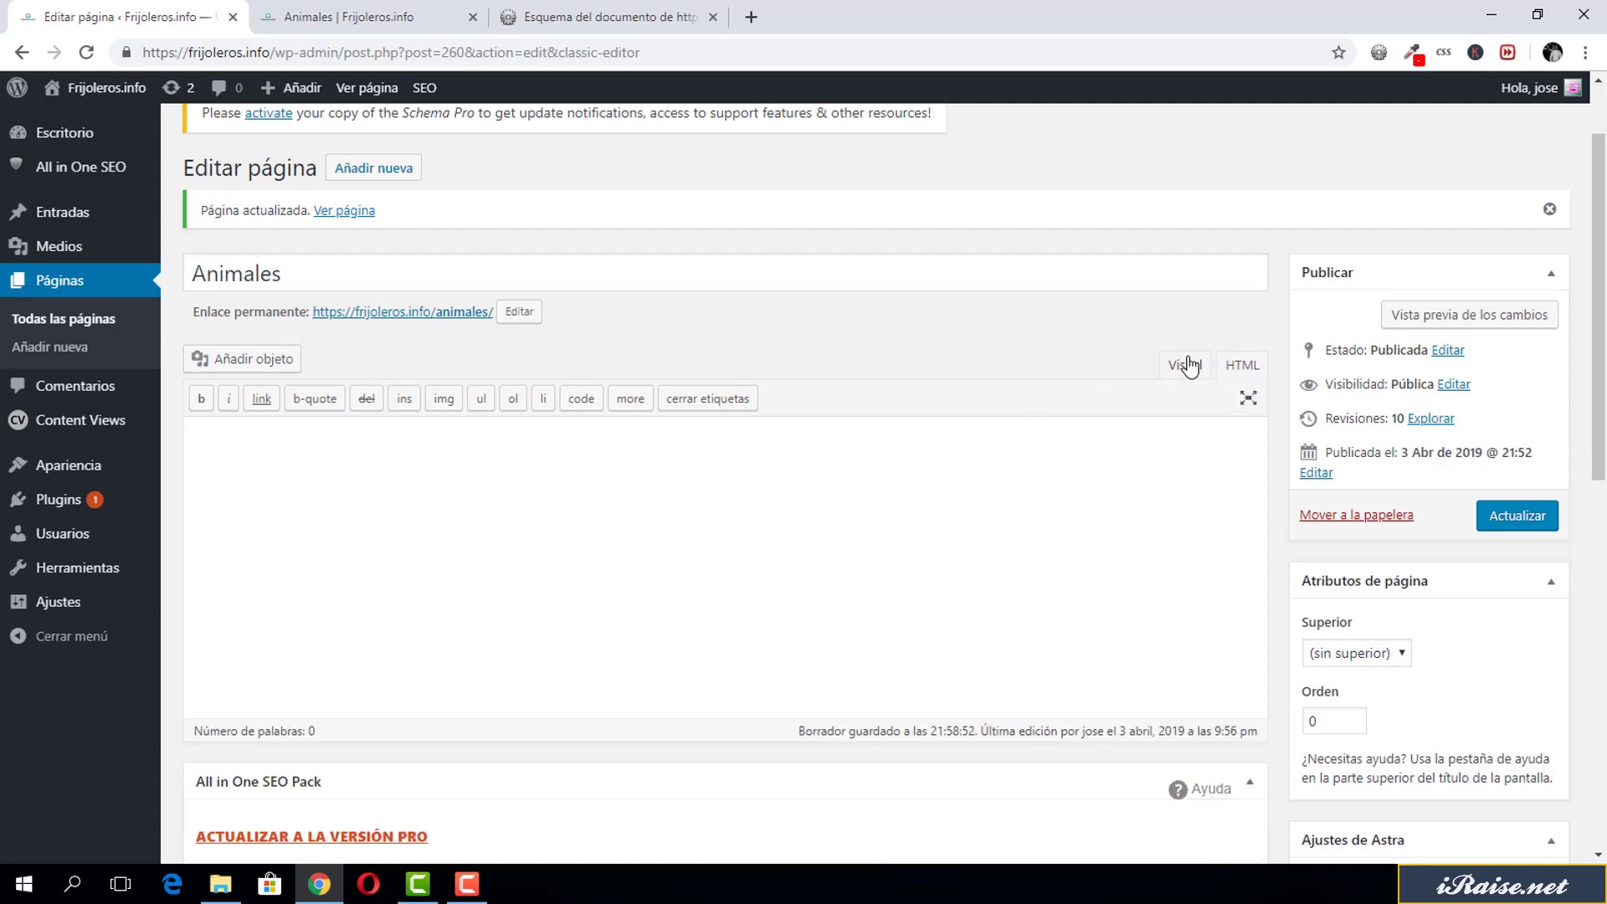
pyautogui.click(1184, 365)
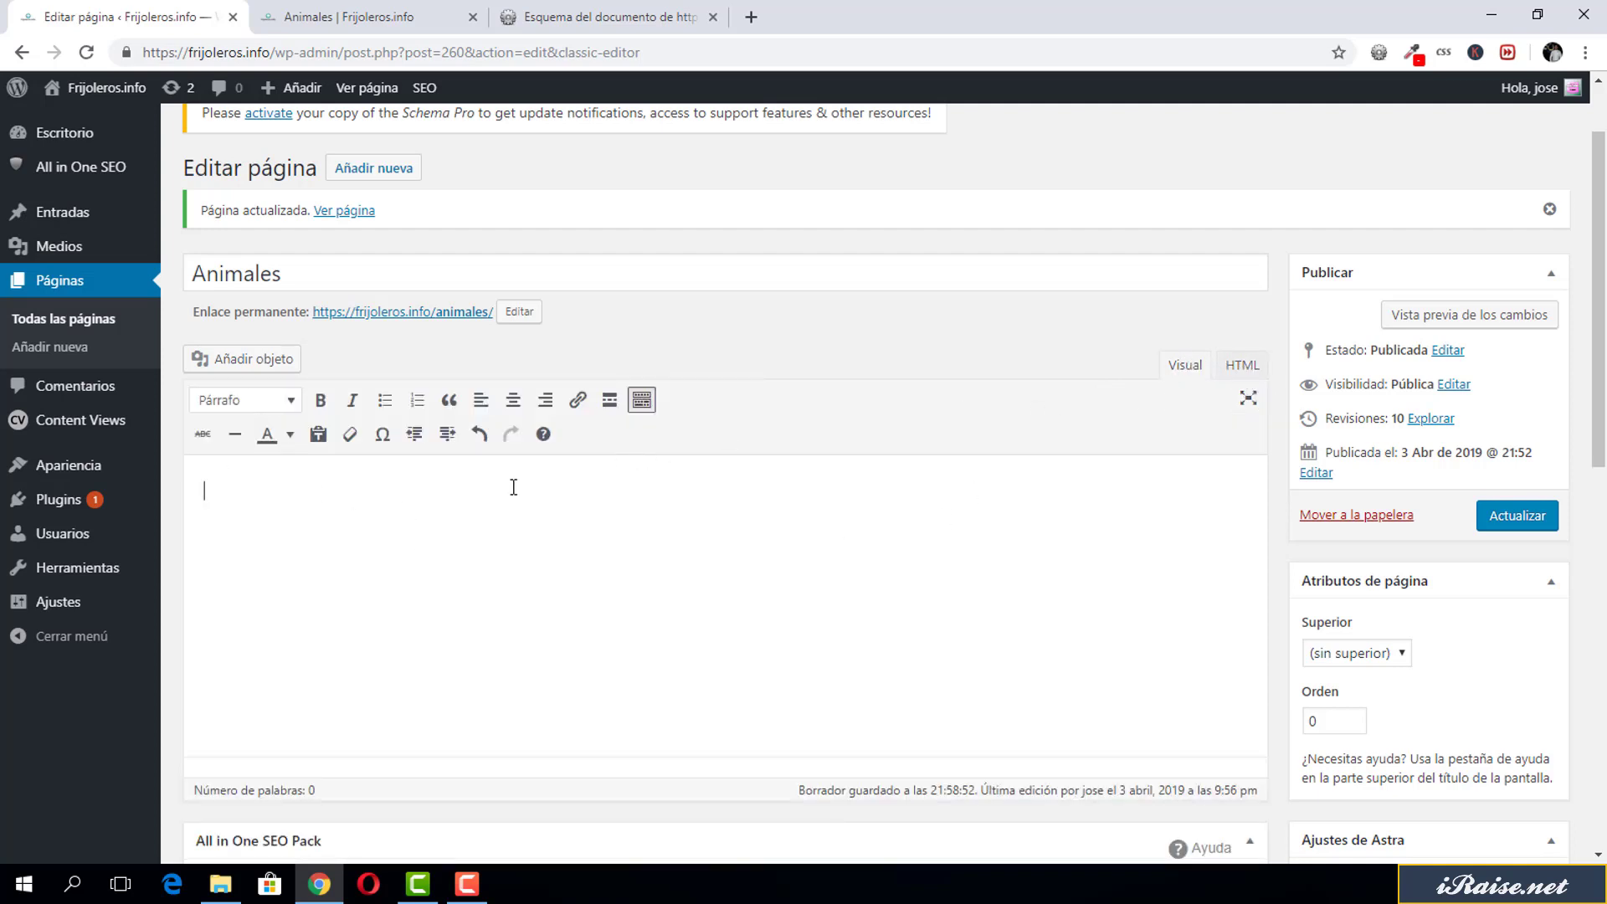
# Write three lines in the page body: "hola esto es un h1", "esto un h2" and "esto un h3".
pyautogui.write('hola esto es un h1')
pyautogui.press('Return')
pyautogui.write('esto un')
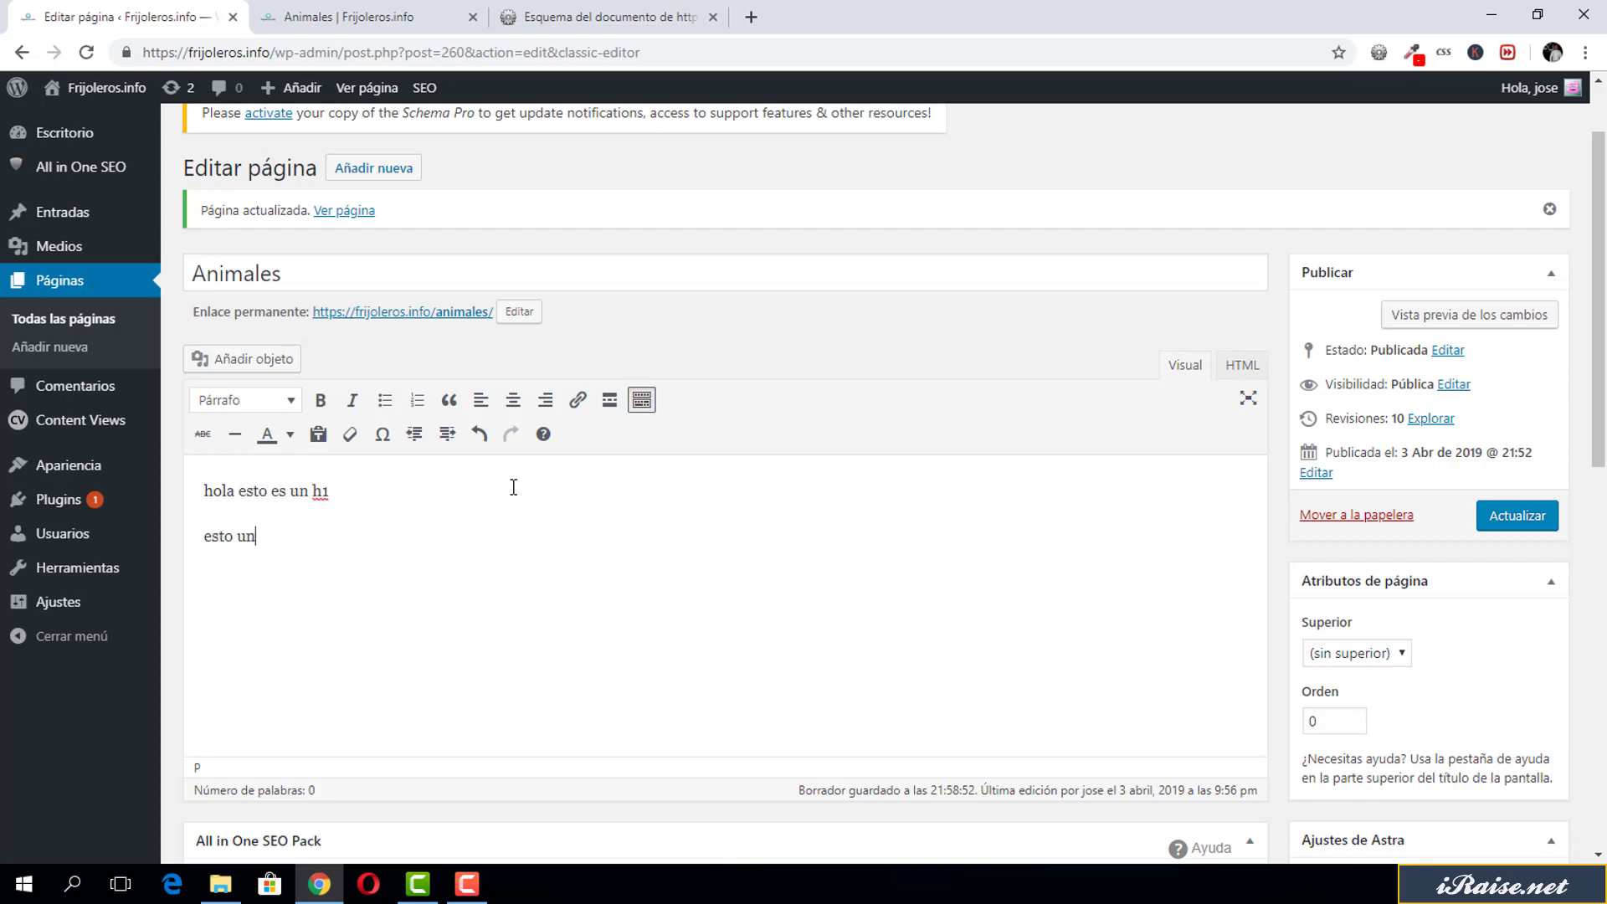
pyautogui.write(' h2')
pyautogui.press('Return')
pyautogui.write('esto un h3')
pyautogui.press('Return')
# Format the three body lines in order as Título 1, Título 2 and Título 3.
pyautogui.click(244, 400)
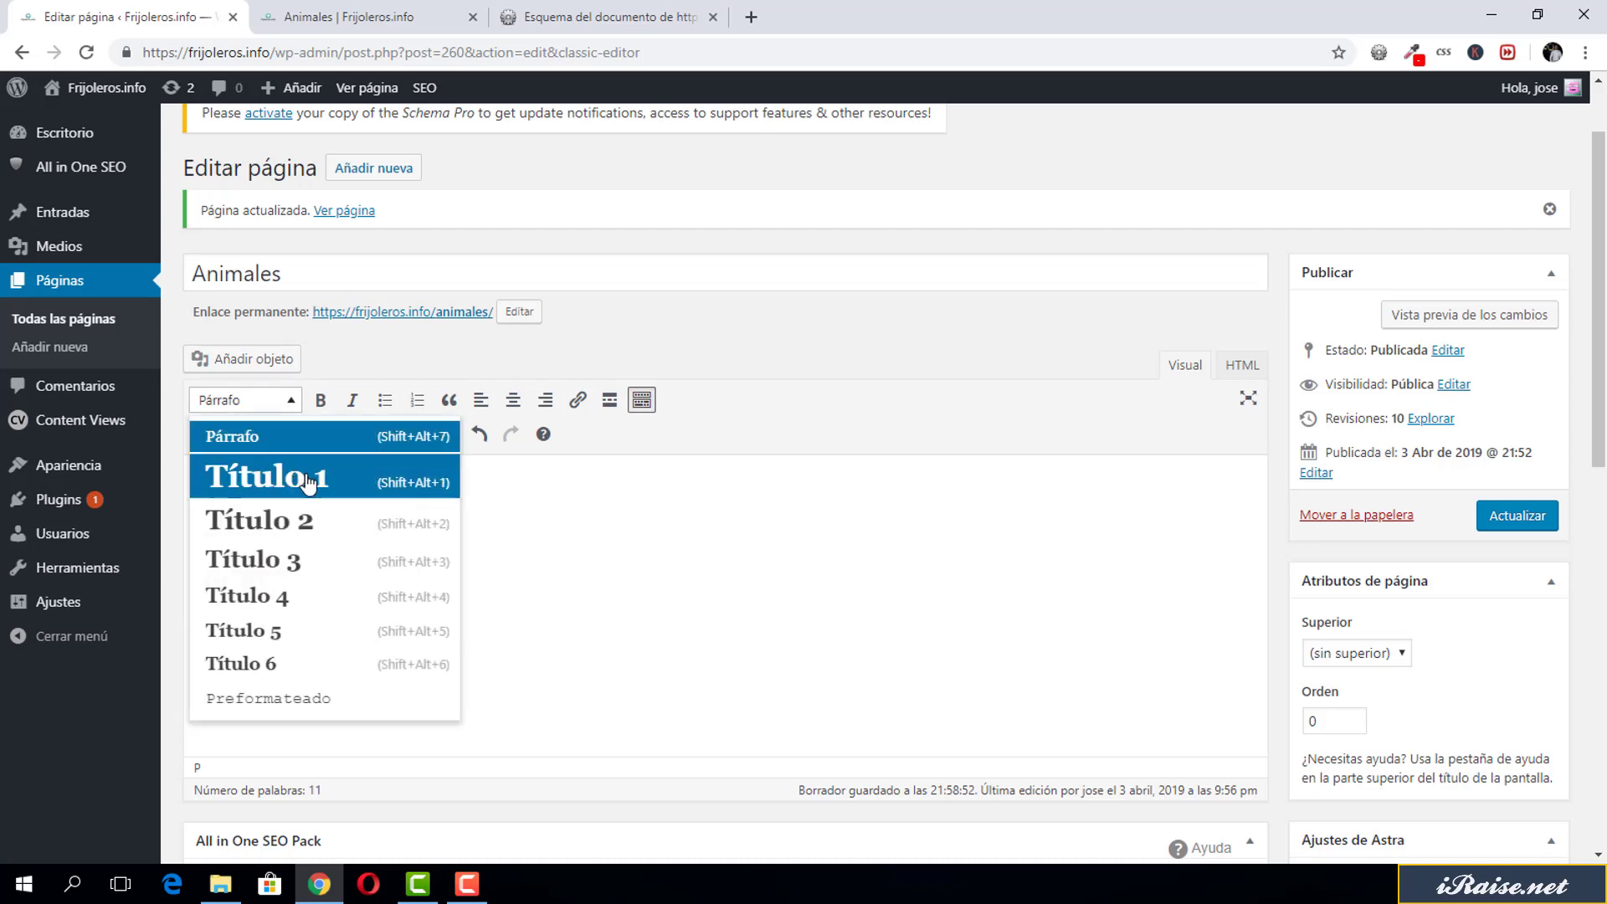
pyautogui.click(308, 483)
pyautogui.click(264, 540)
pyautogui.click(251, 400)
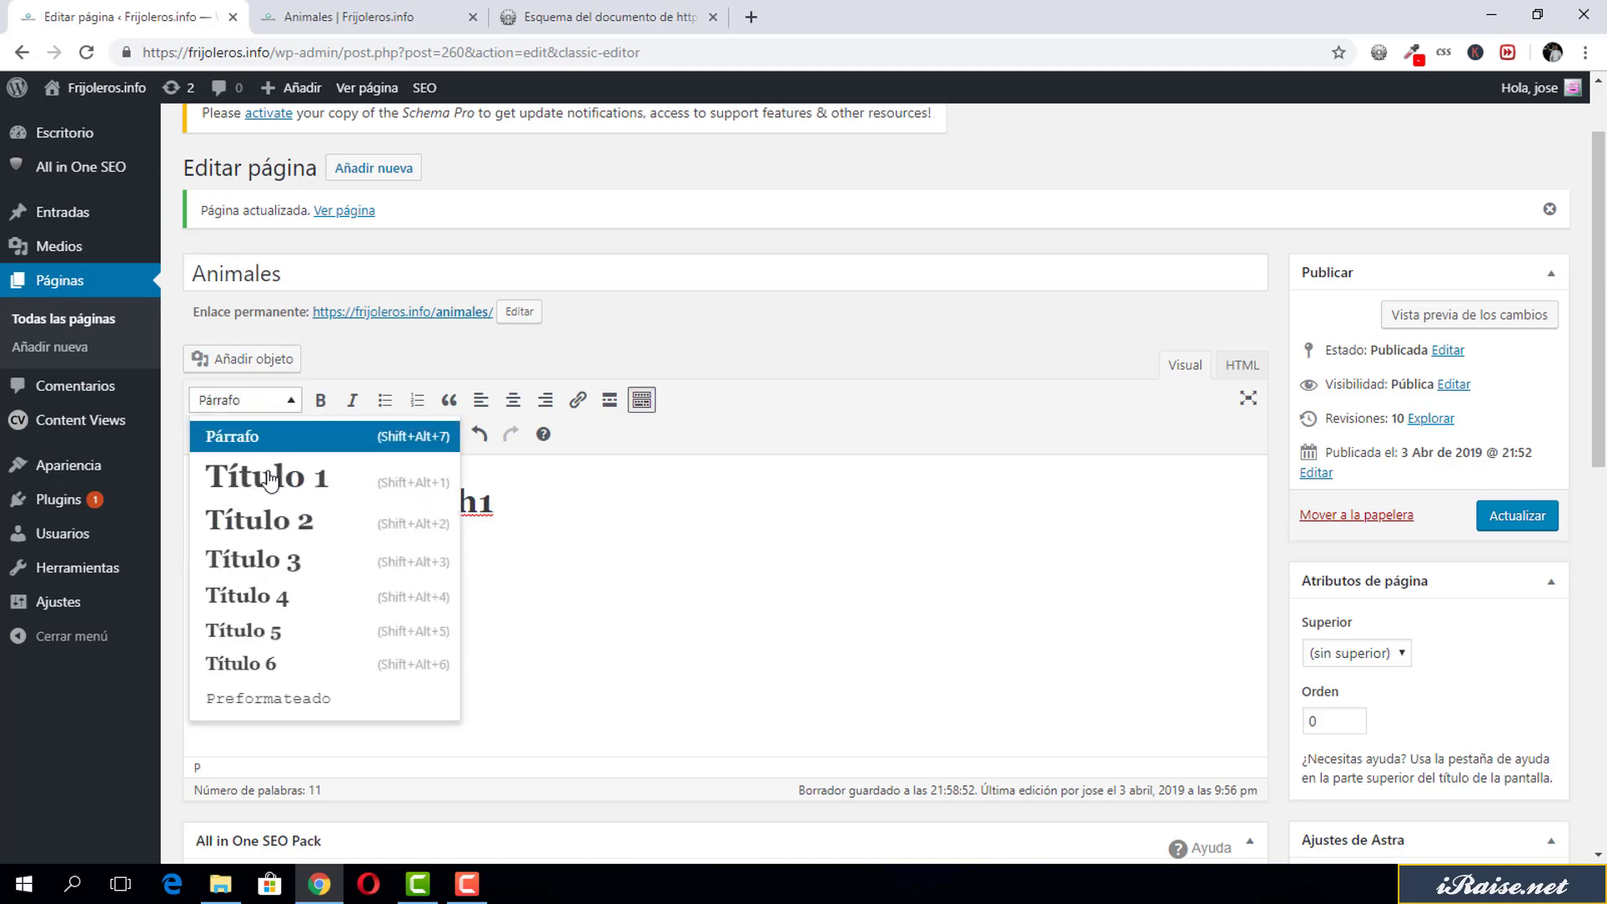
pyautogui.click(277, 519)
pyautogui.click(243, 586)
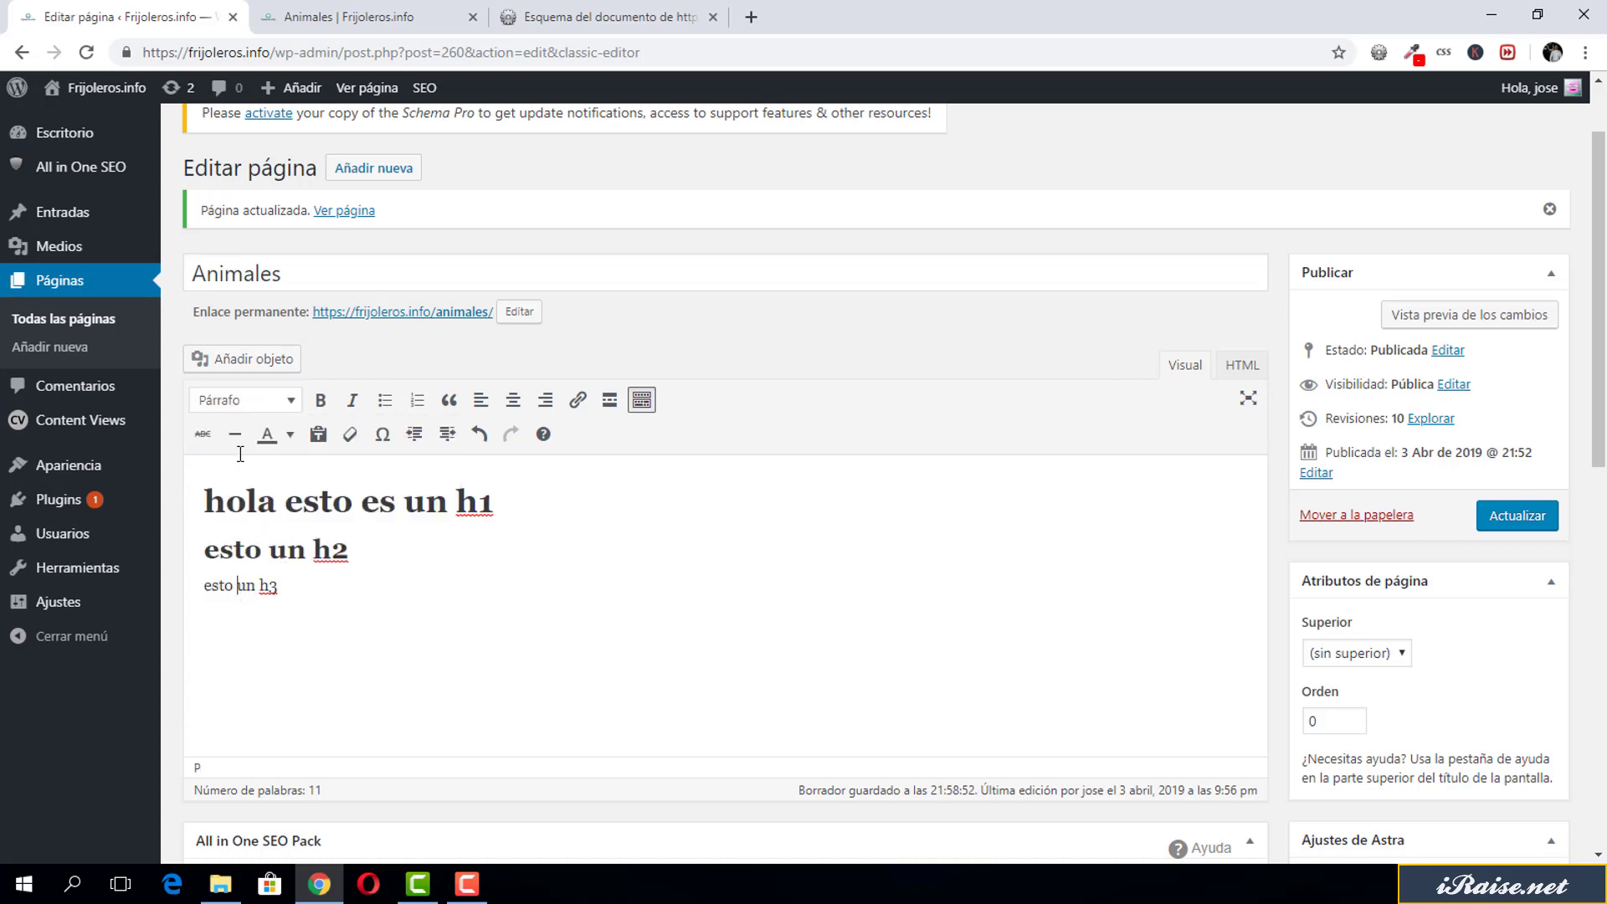
pyautogui.click(231, 405)
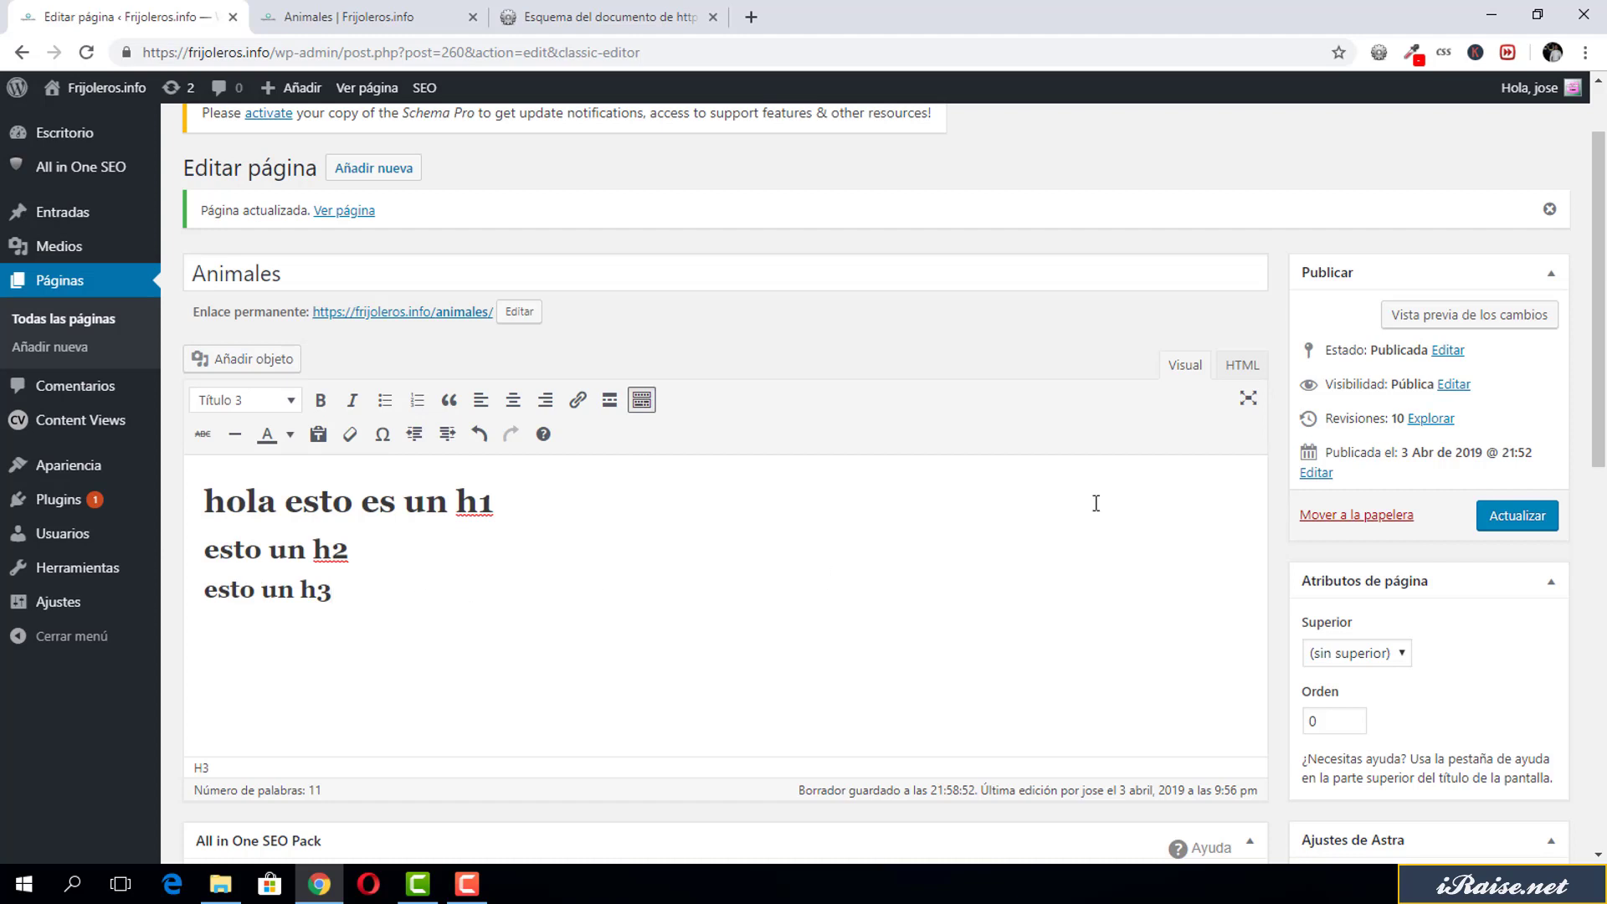
# Show the page's HTML source and highlight the three generated h1, h2 and h3 lines.
pyautogui.click(1242, 366)
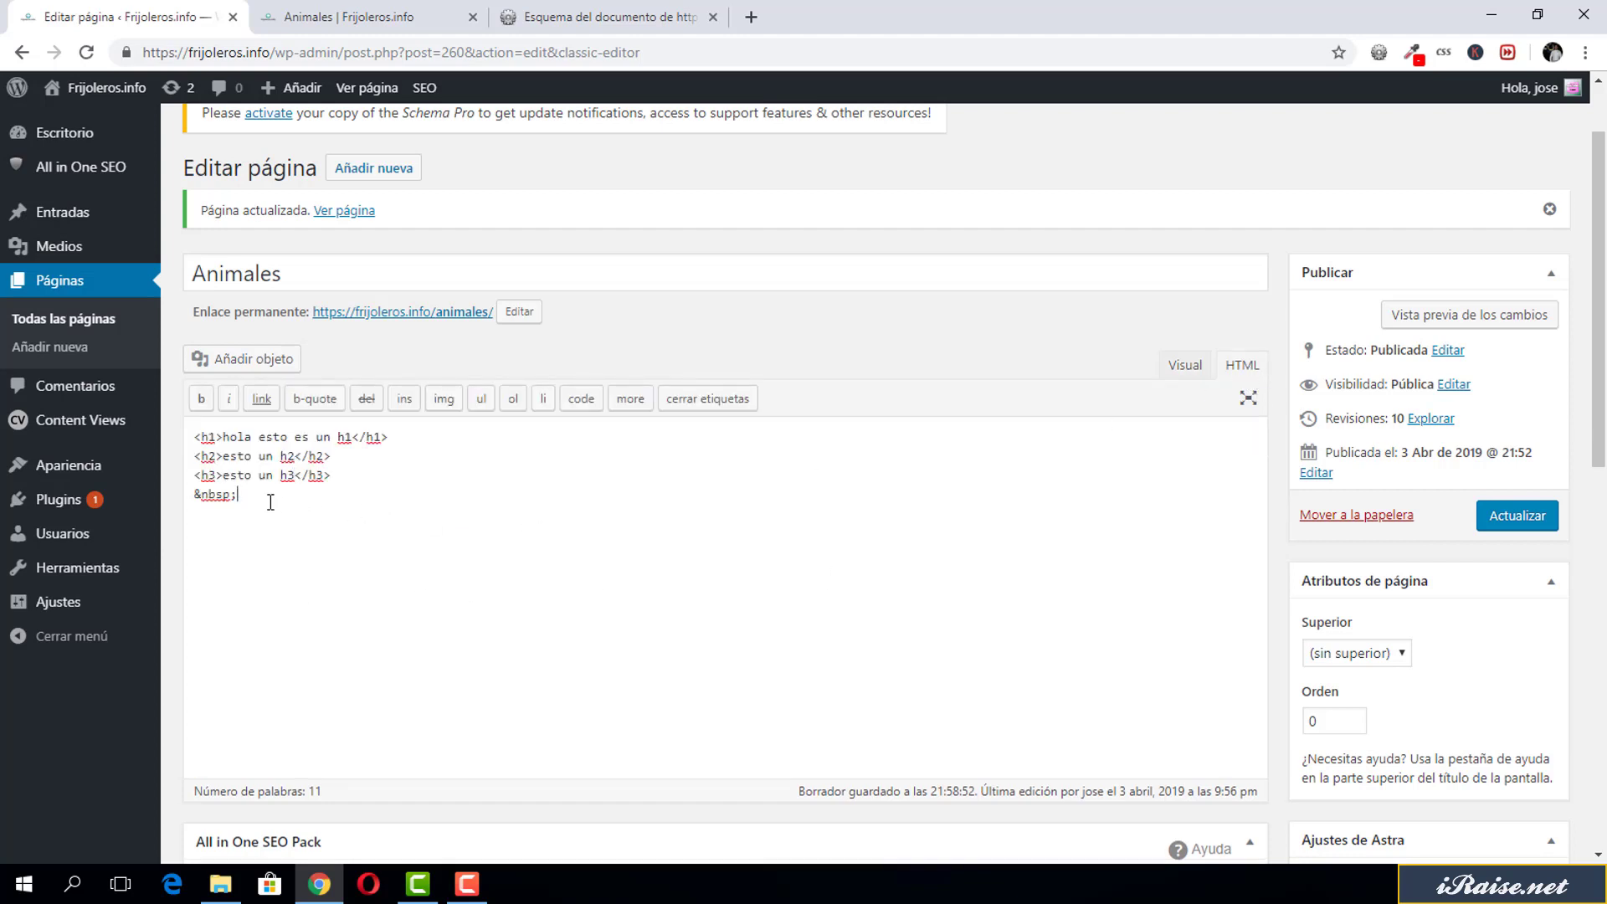
pyautogui.moveTo(331, 475); pyautogui.dragTo(195, 439)
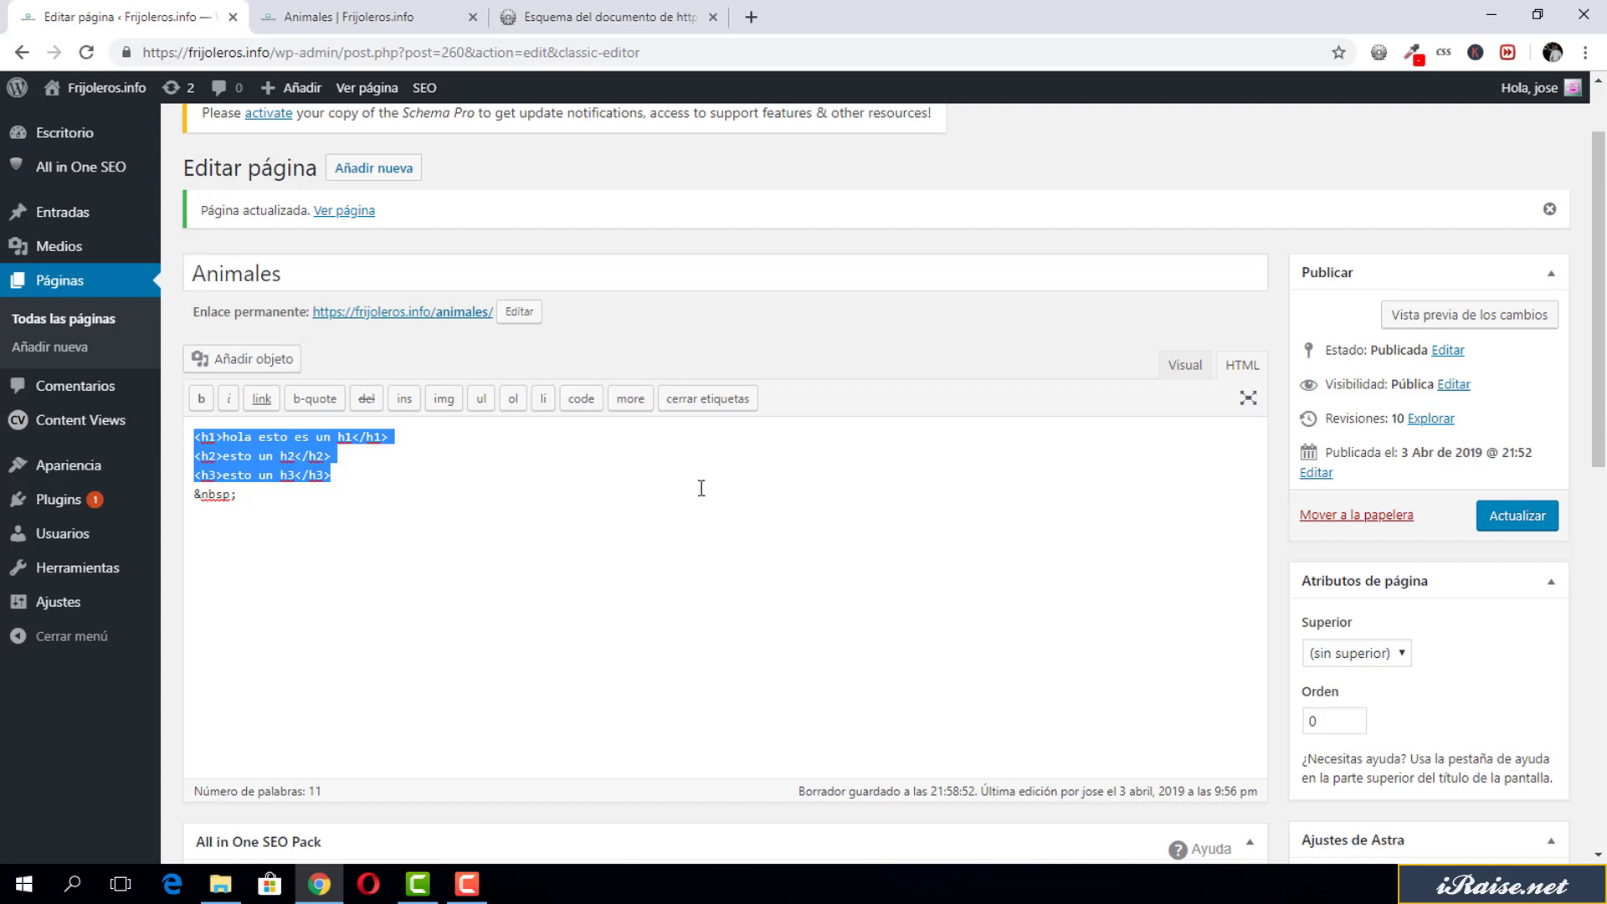
pyautogui.click(562, 483)
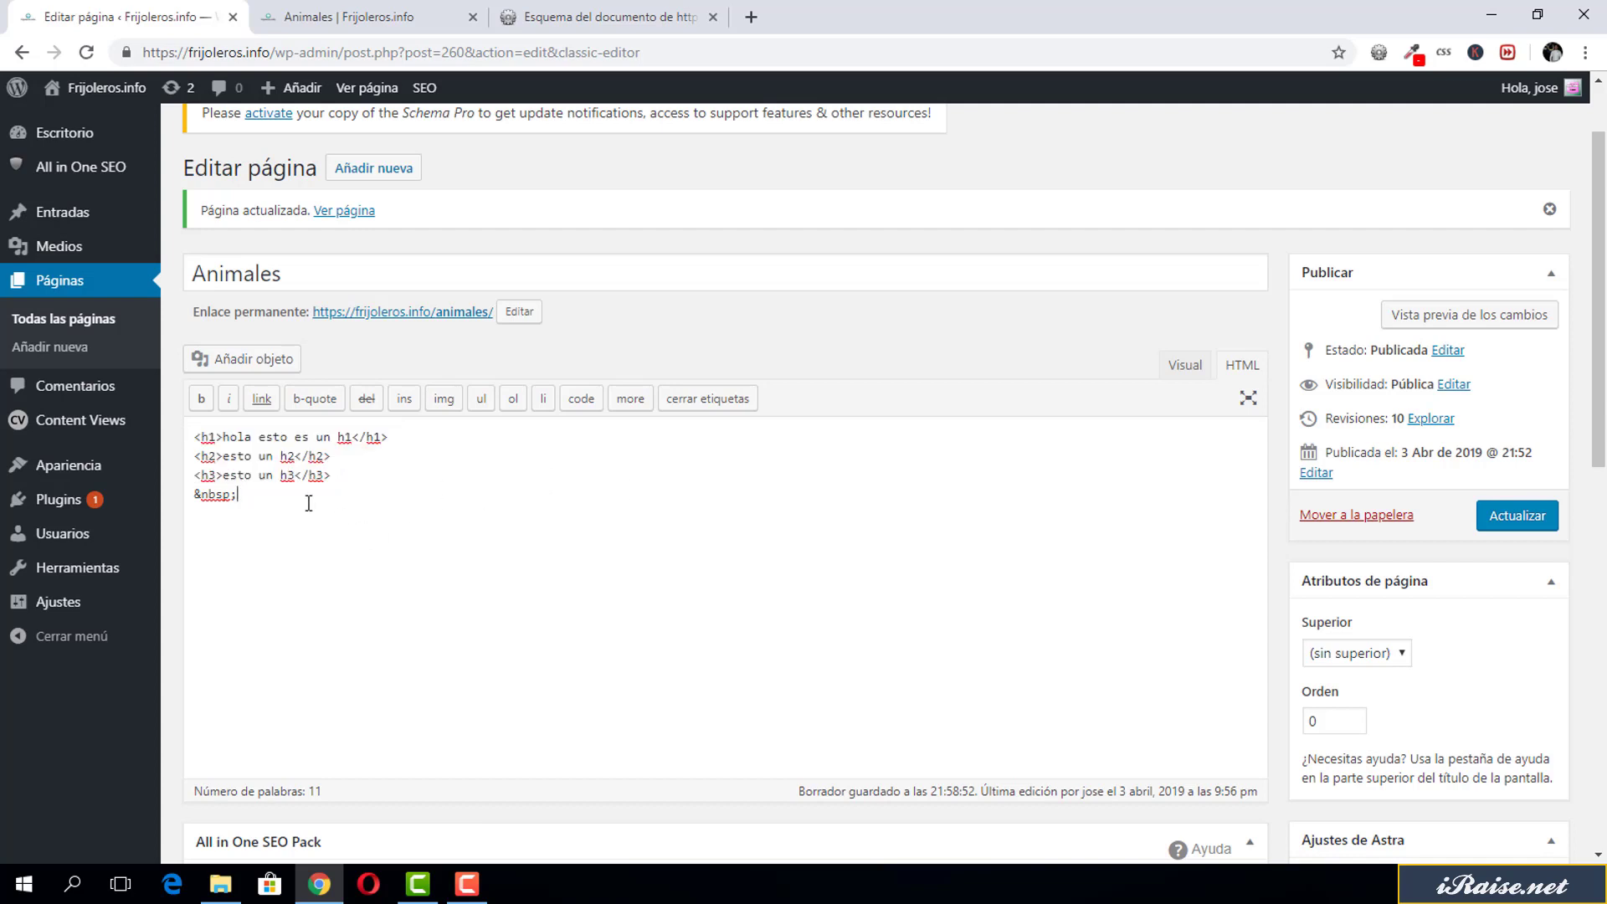
# Add the heading "<h1>hola esto es un h1</h1>" below the existing lines in the HTML source.
pyautogui.write('<h1>hola esto es un h1>')
pyautogui.press('BackSpace')
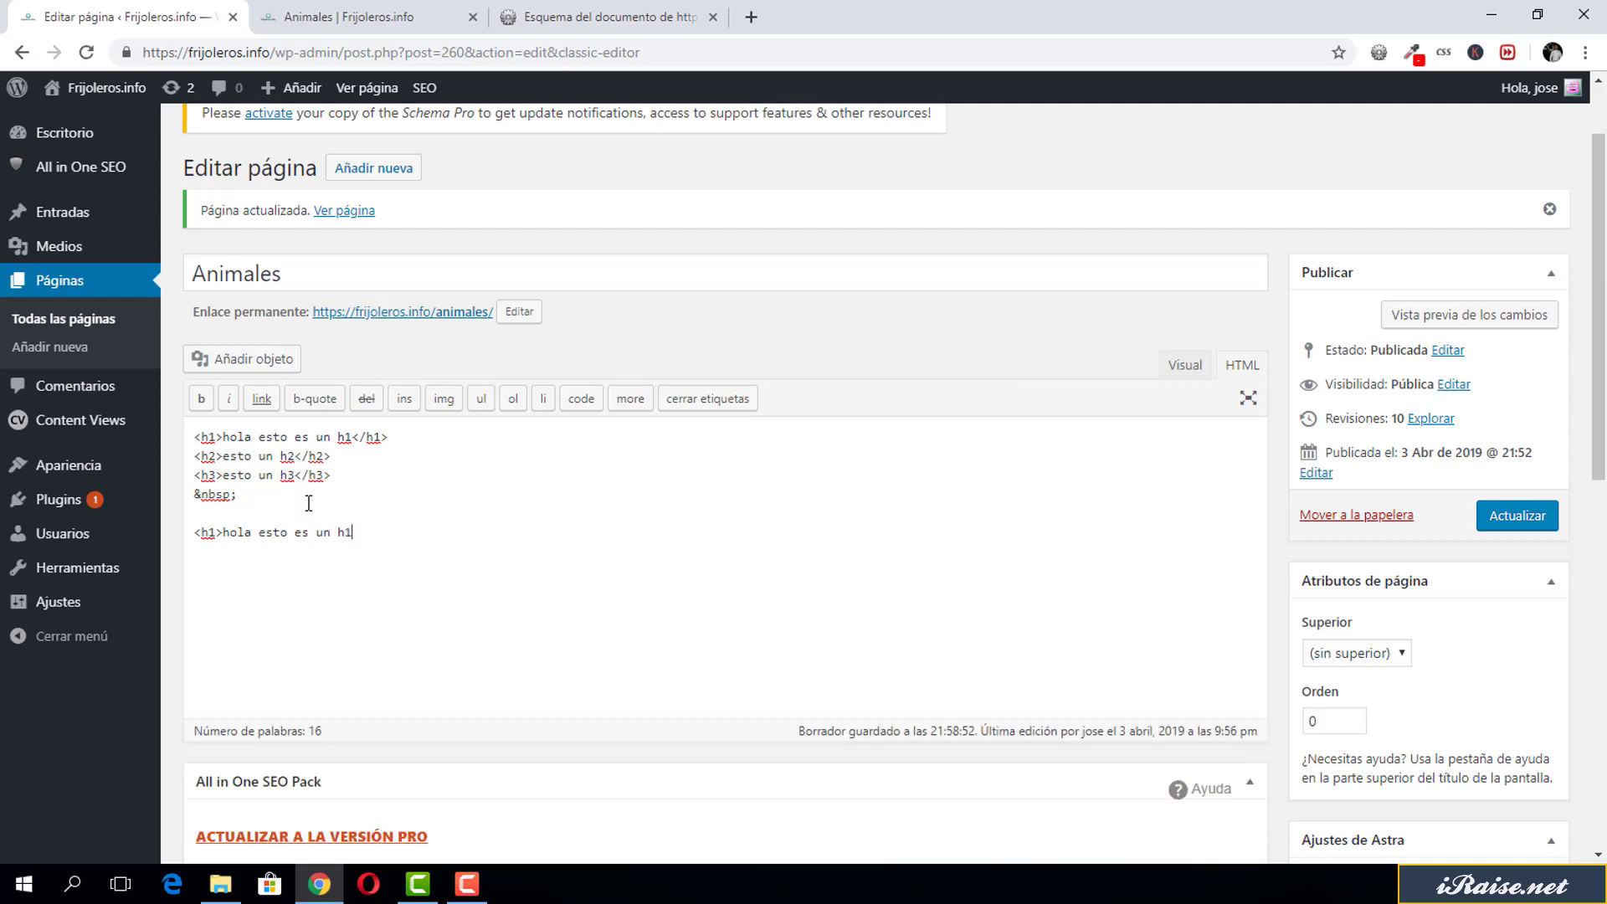
pyautogui.write('</h1>')
pyautogui.press('Left')
pyautogui.press('Left')
pyautogui.press('Left')
pyautogui.press('BackSpace')
pyautogui.write('/h1/')
pyautogui.press('BackSpace')
pyautogui.press('Left')
pyautogui.press('Left')
# Add "<h2>esto es un h2</h2>" under the new h1 in the HTML source and show the result in the visual view.
pyautogui.write('<h2>esto es un h2</')
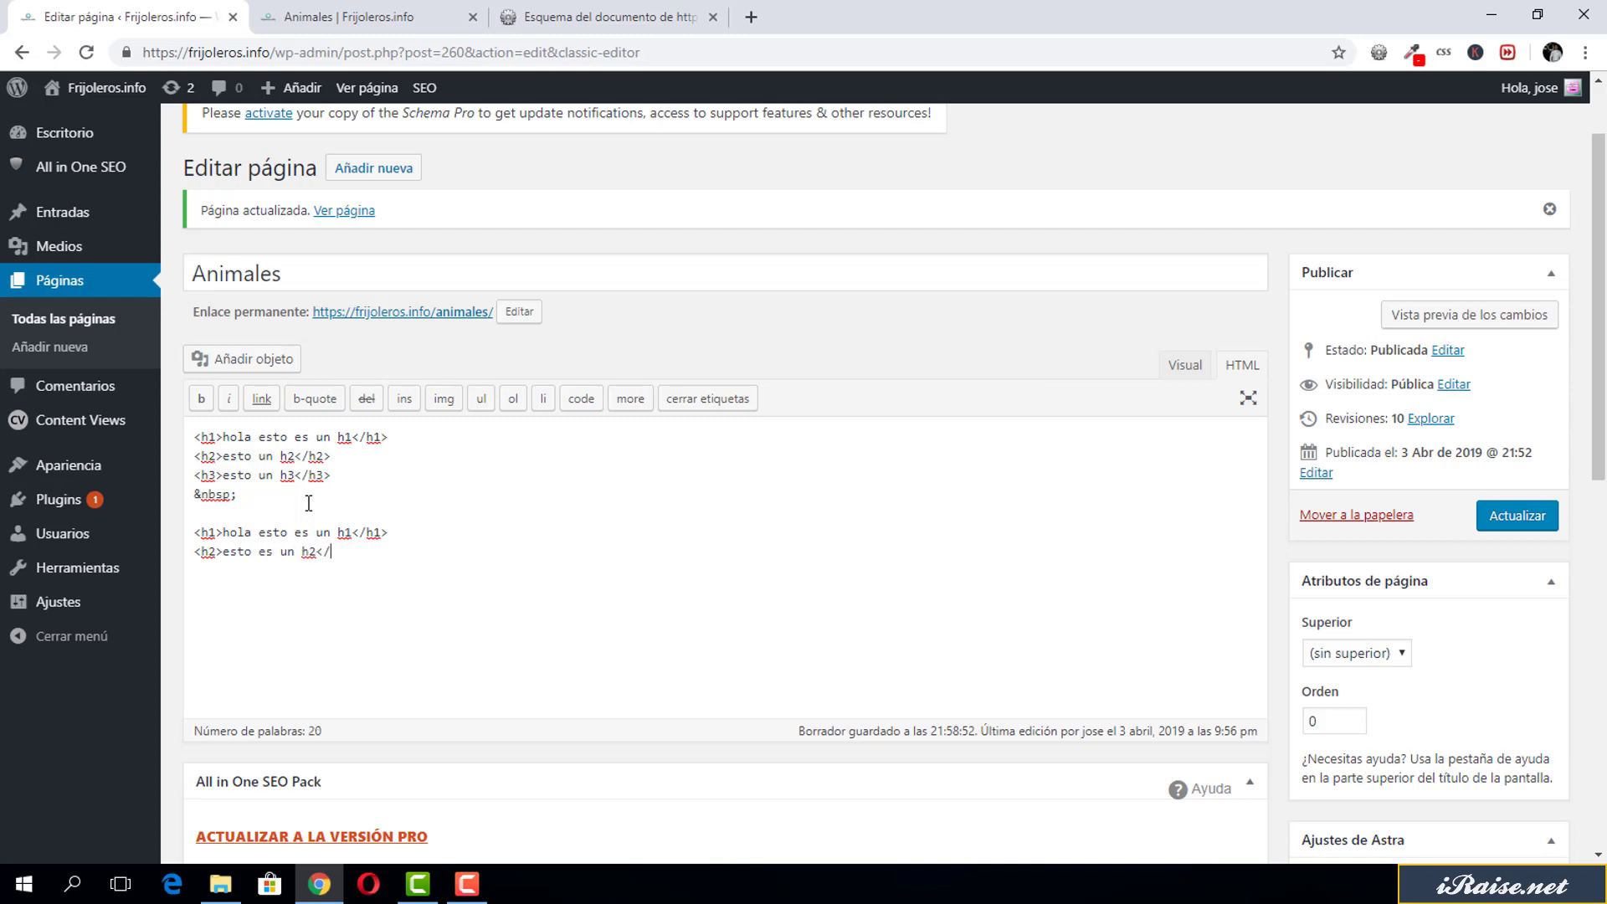
pyautogui.write('h2>')
pyautogui.click(1201, 366)
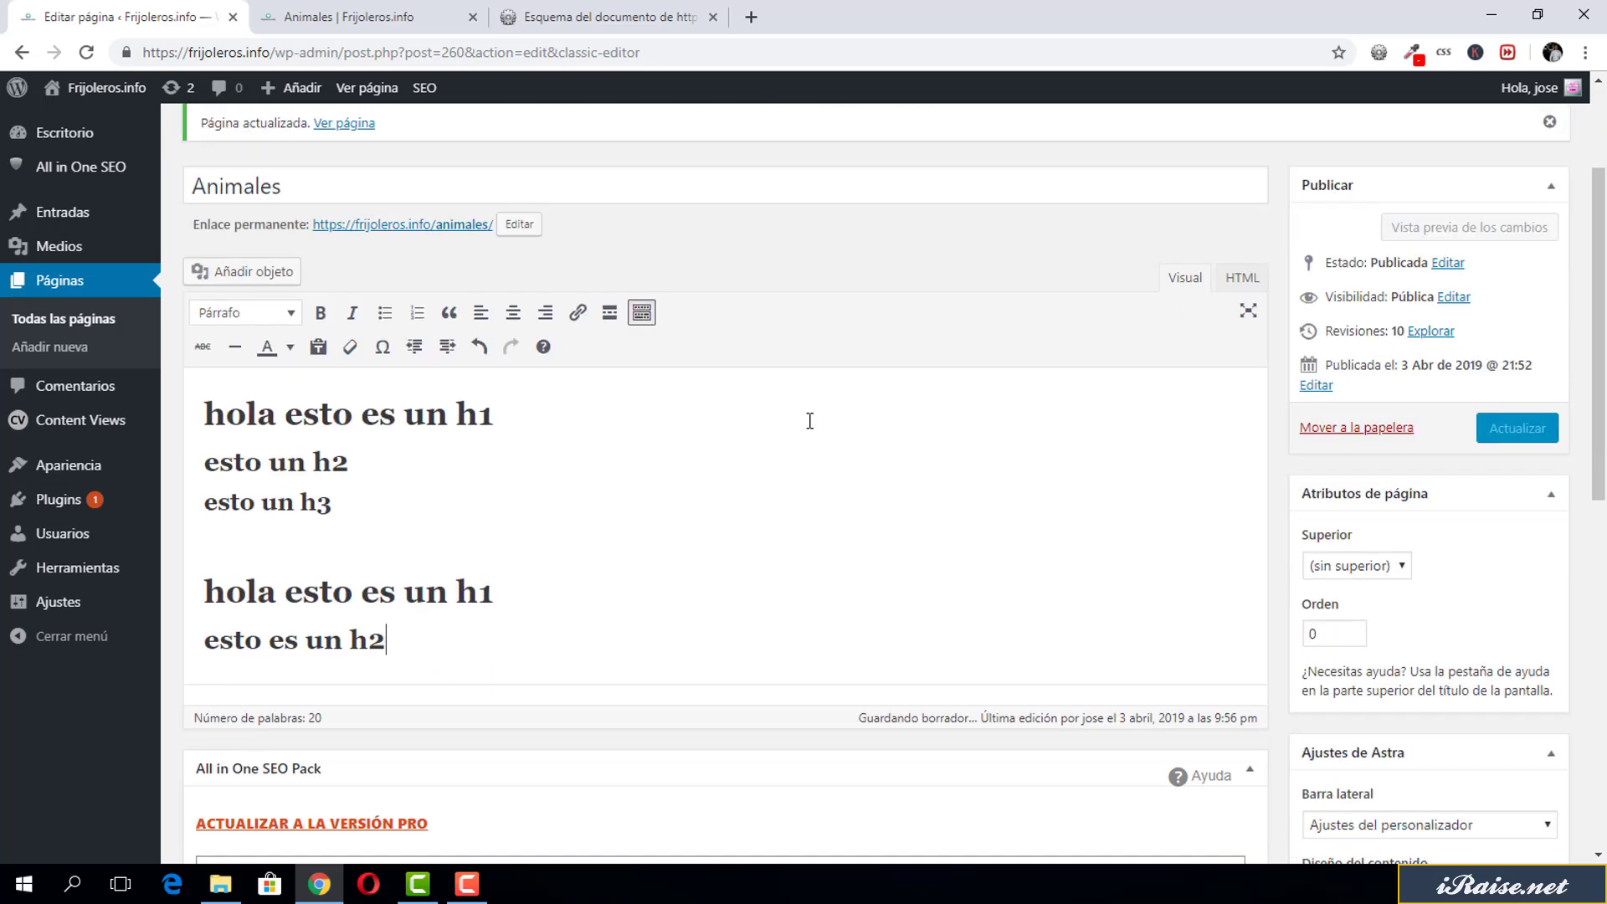
# Compare the headings in the visual view, then highlight the first three heading lines in the HTML source.
pyautogui.scroll(1, 358, 413)
pyautogui.click(285, 380)
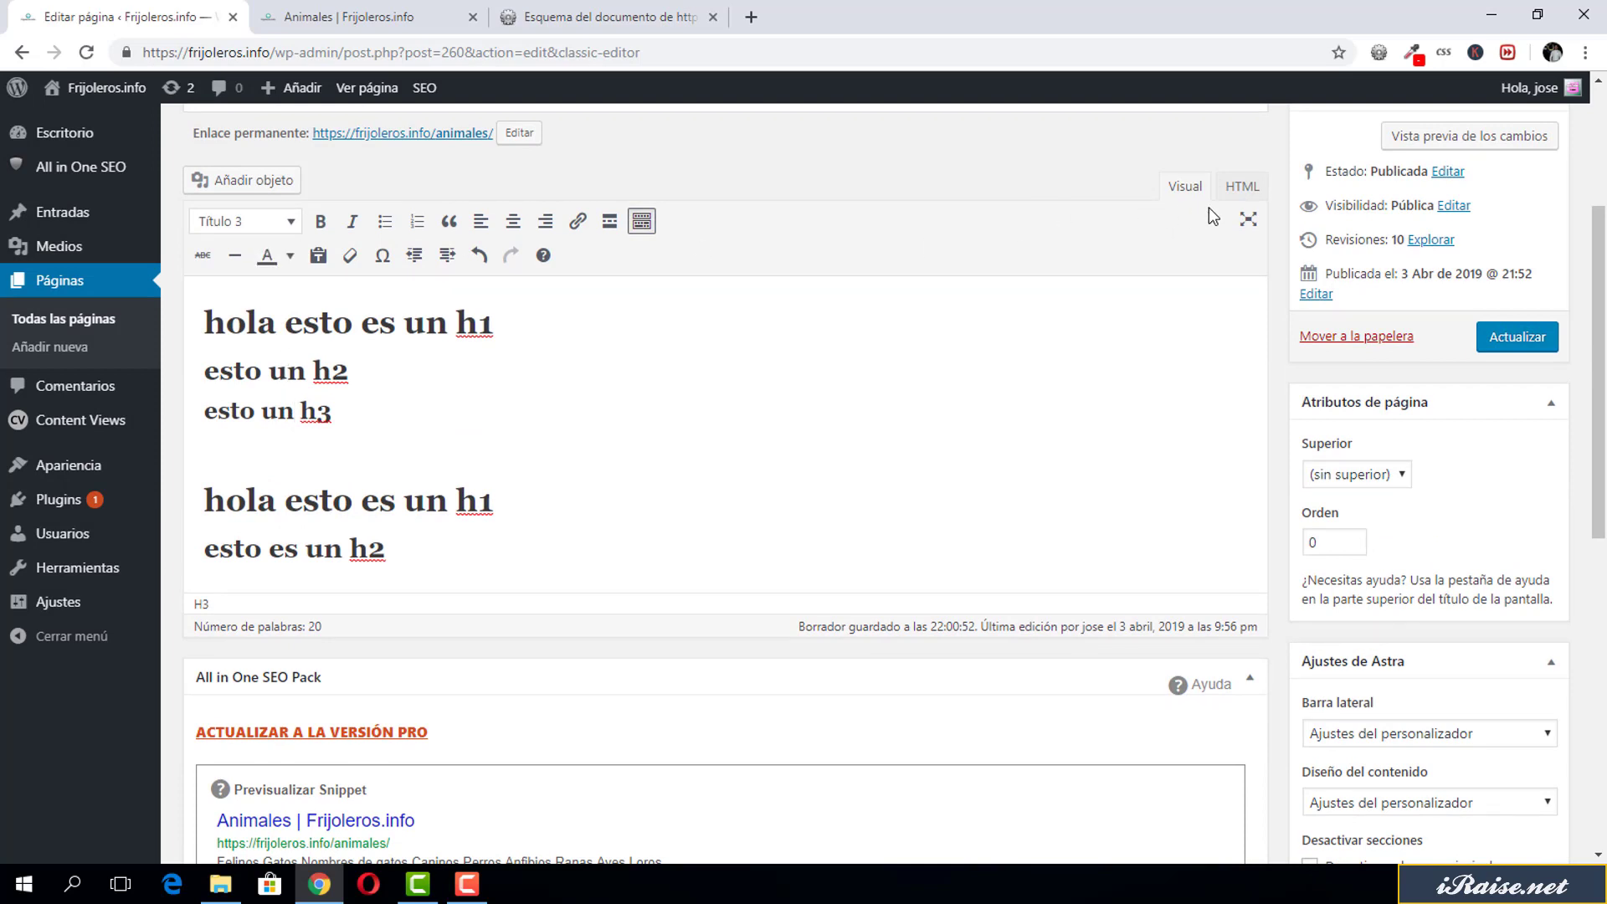
pyautogui.click(1243, 188)
pyautogui.moveTo(333, 296); pyautogui.dragTo(192, 249)
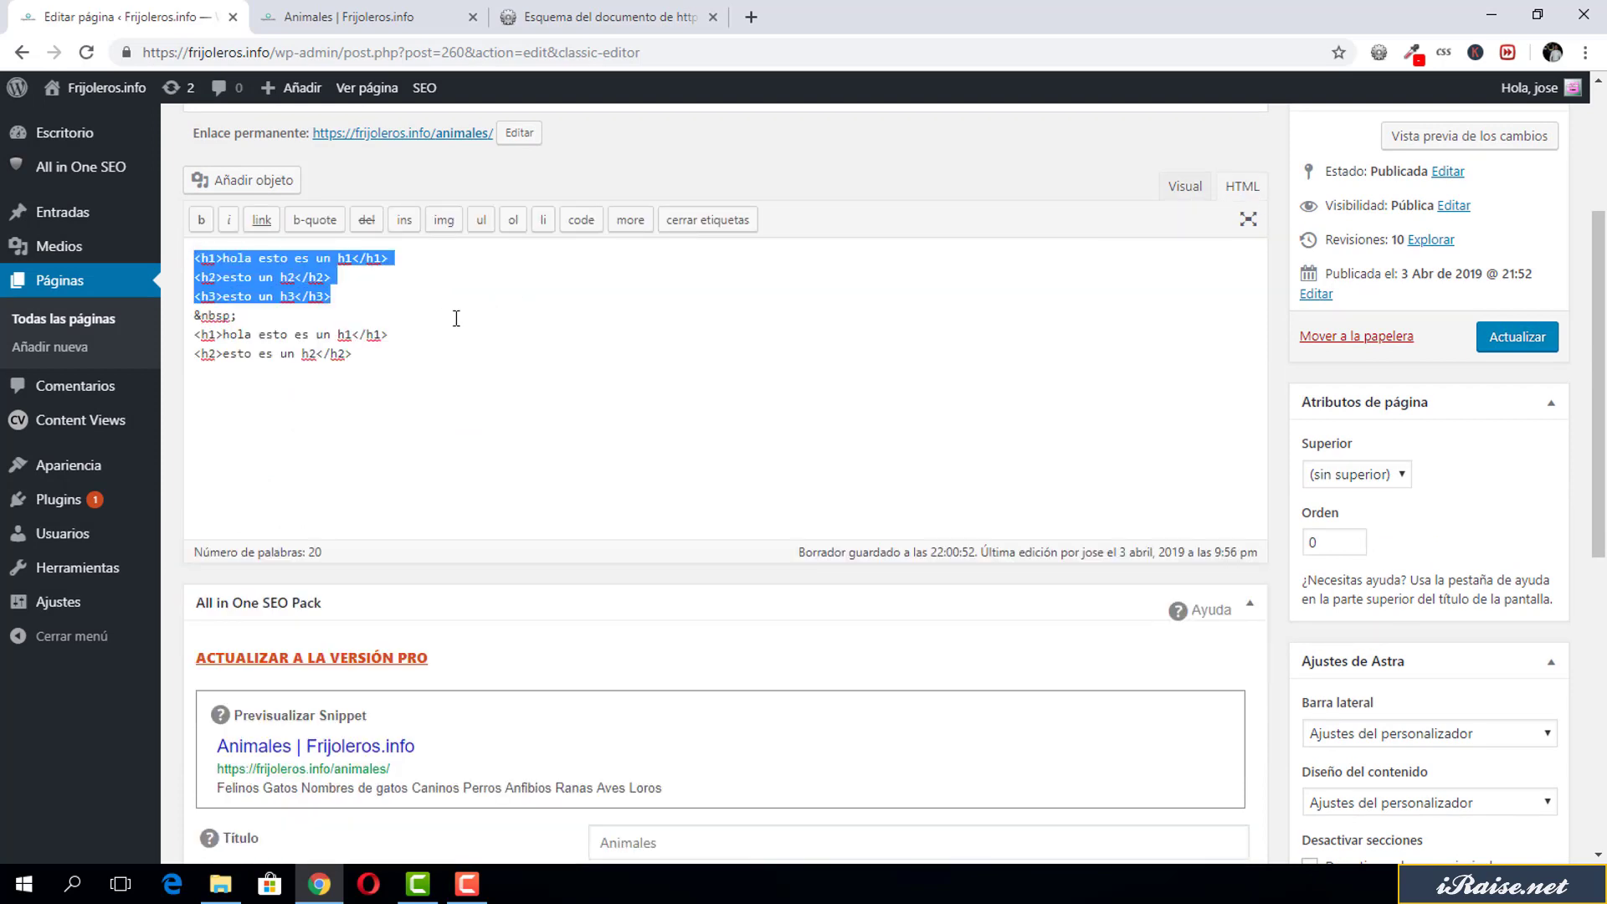